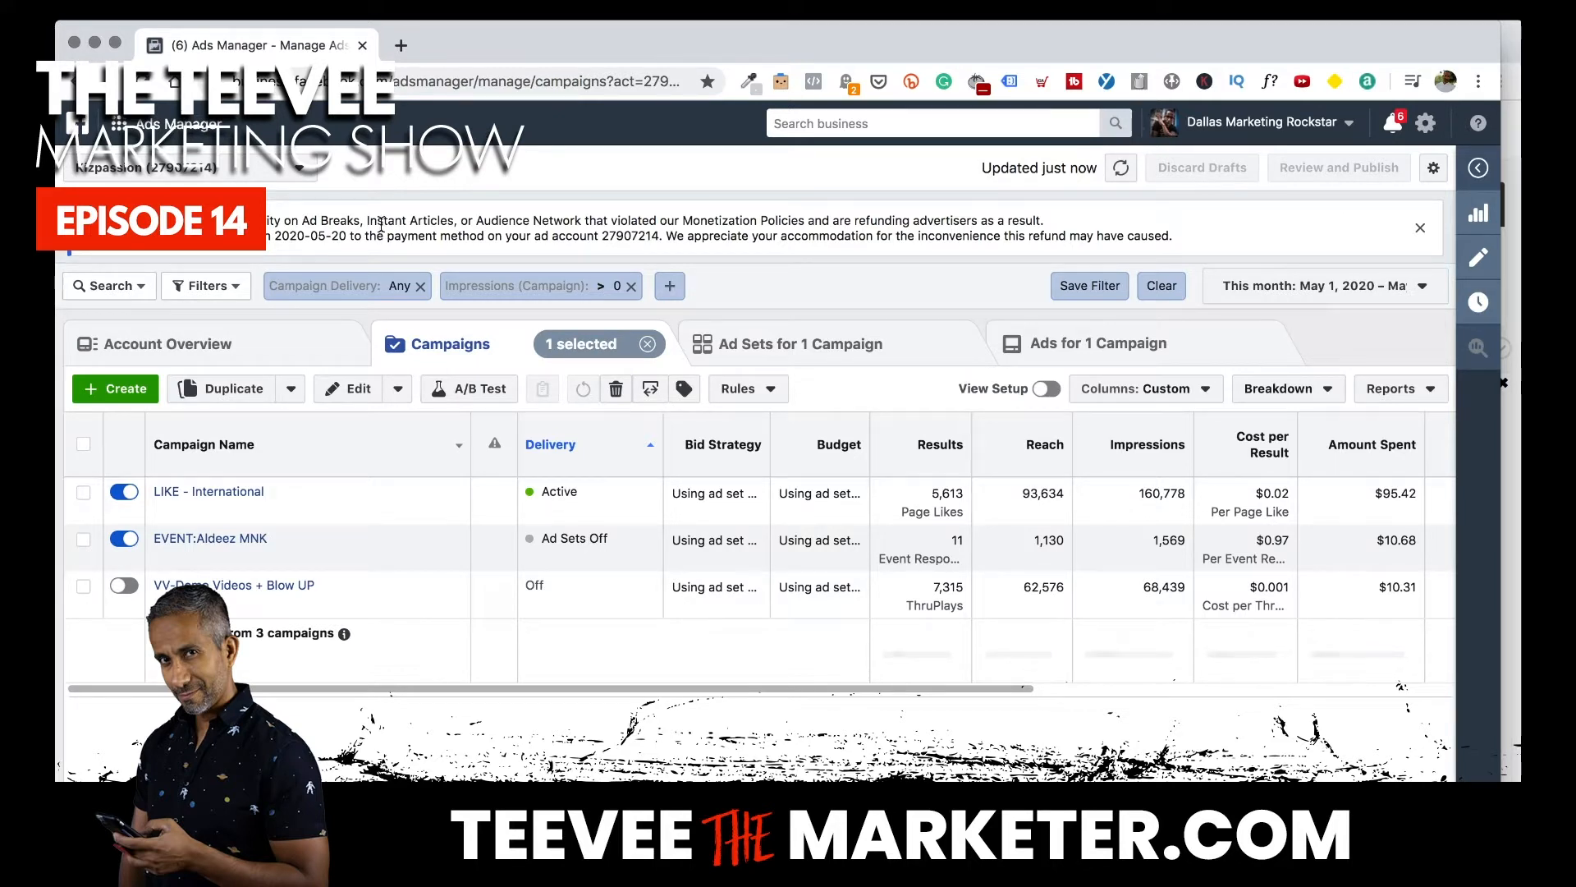
- In a new Chrome tab, search Google for 'facebook ad manager'
key("super+t")
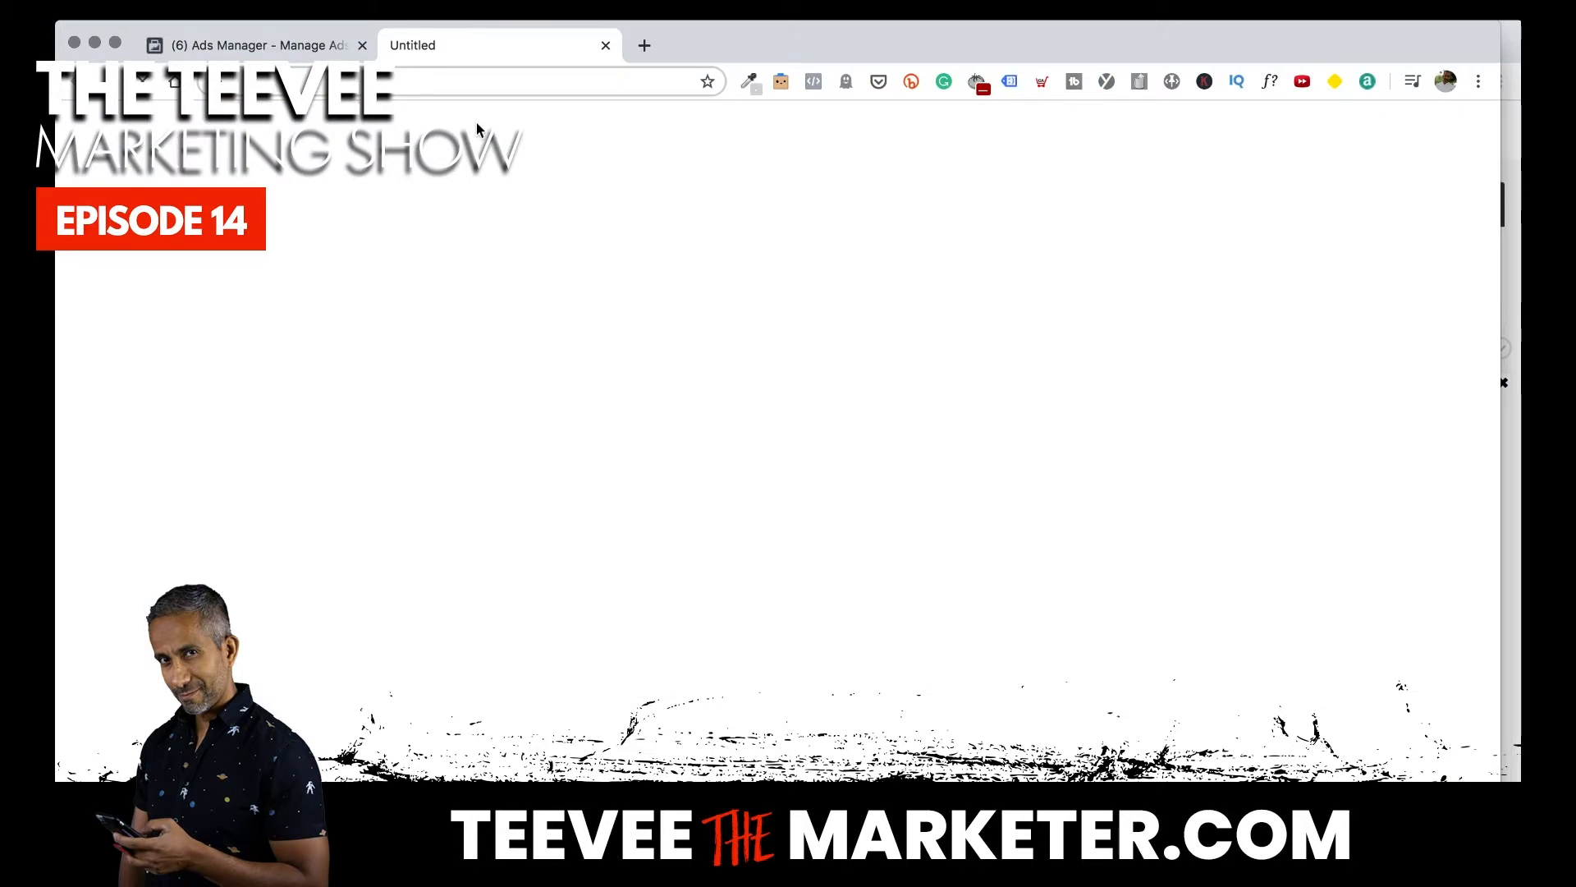
type("facebook")
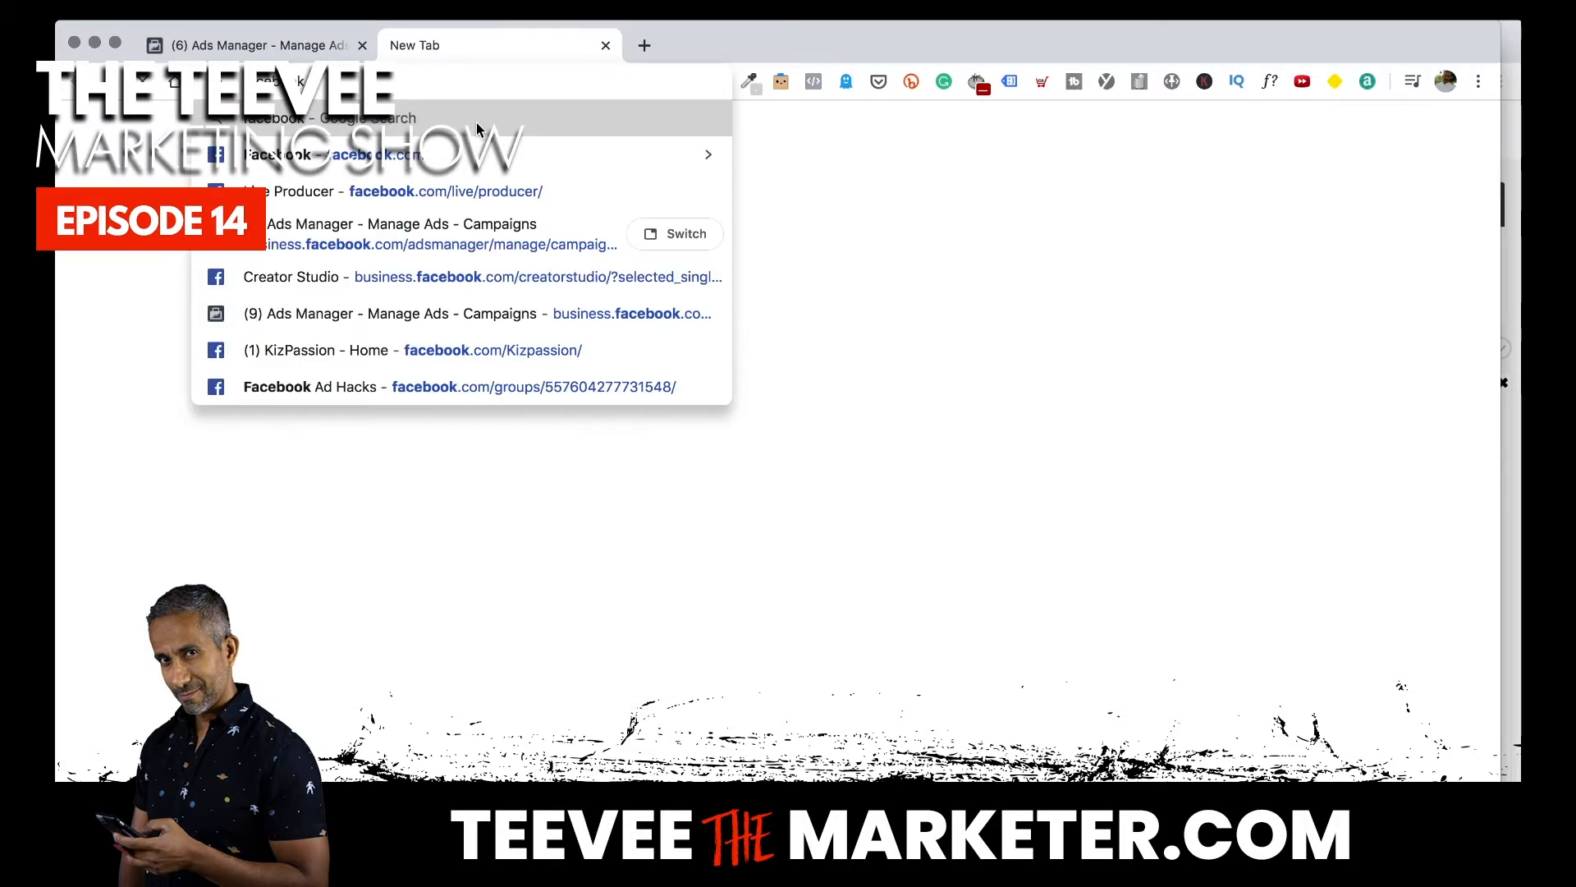
type(" ad m")
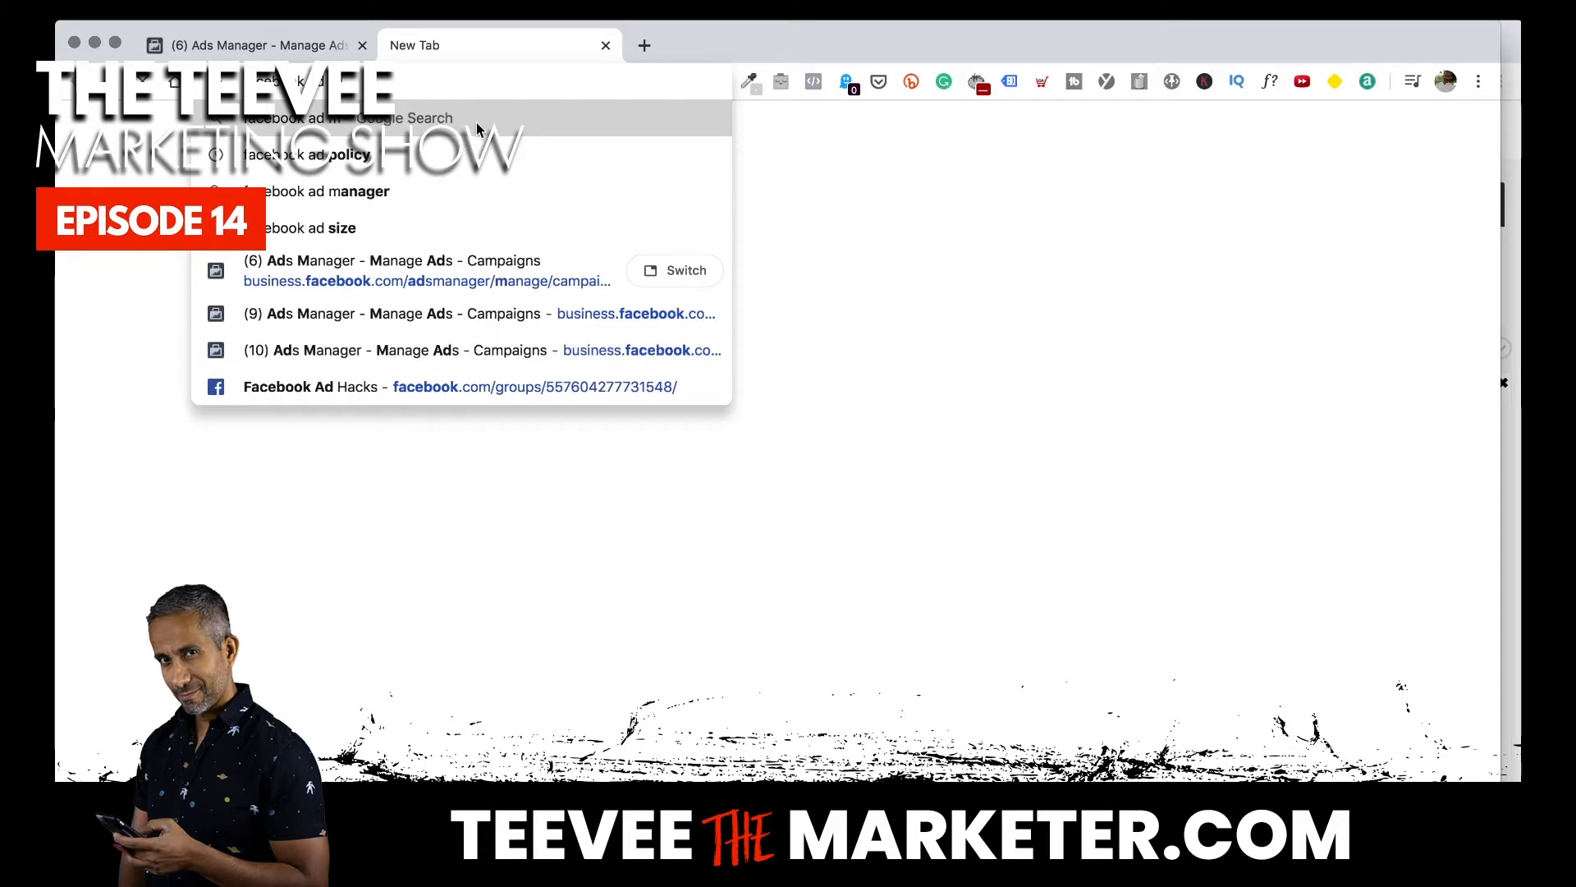
type("anager")
key("Return")
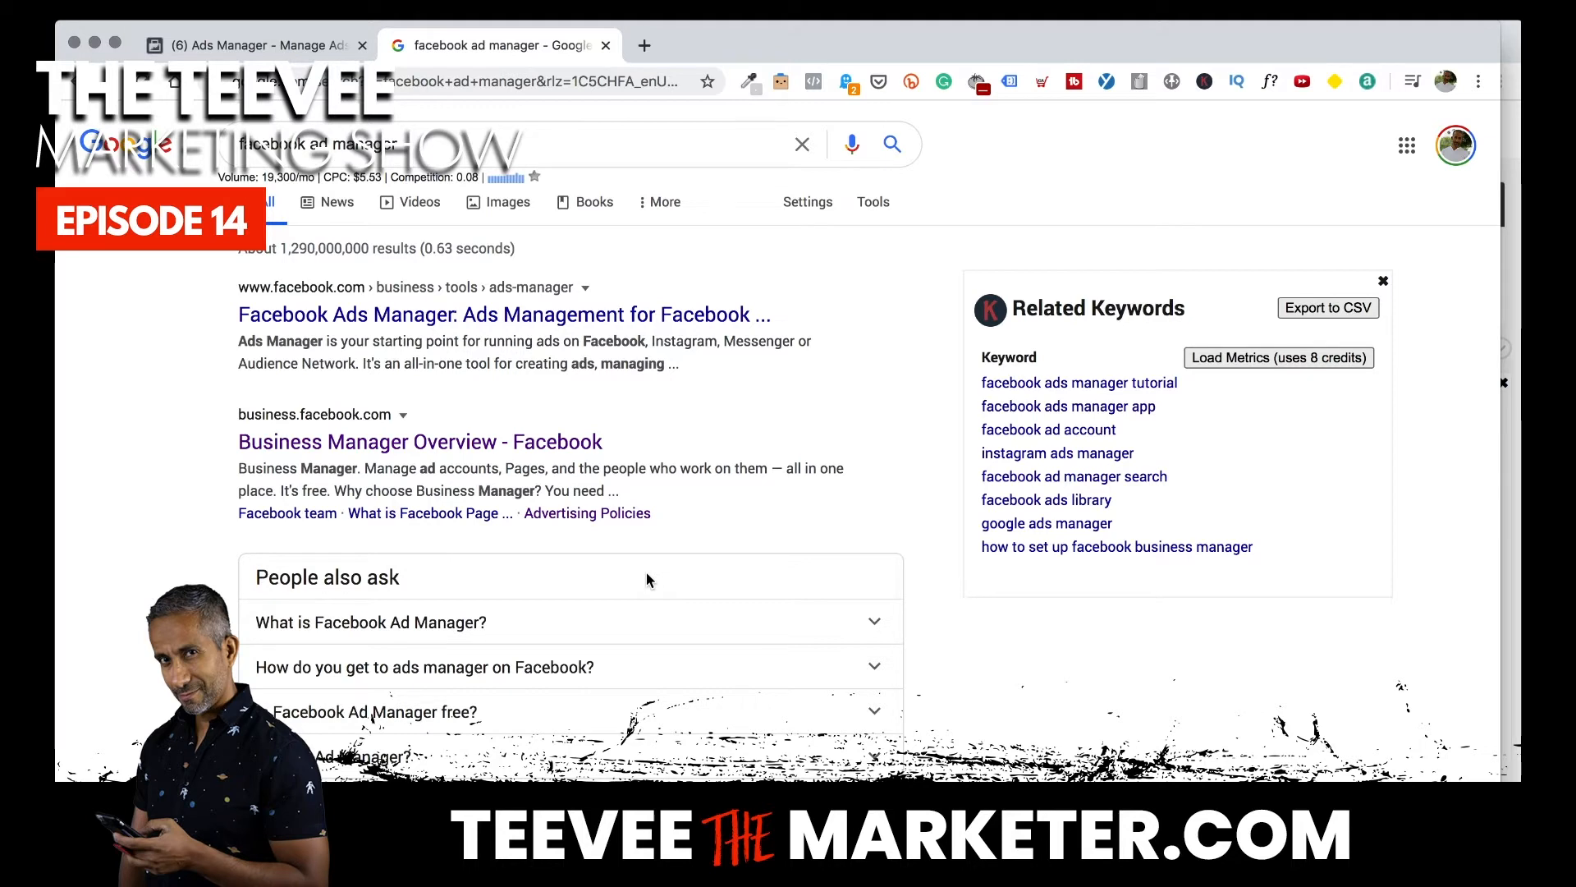
- Return to the Ads Manager tab and close the refund notice banner above the campaigns
left_click(317, 49)
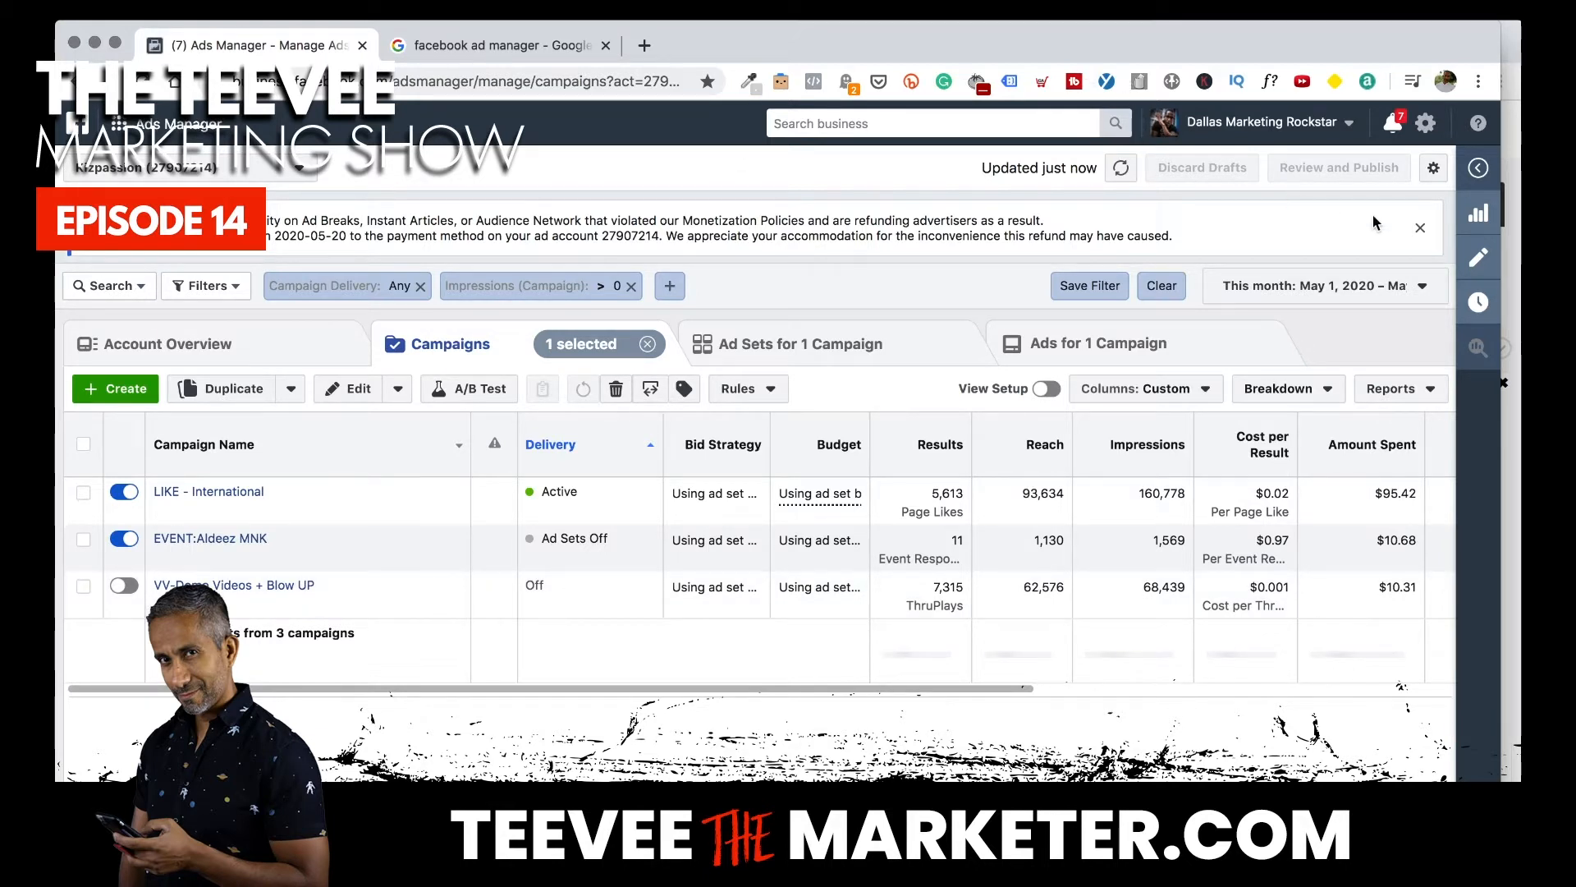
left_click(1420, 228)
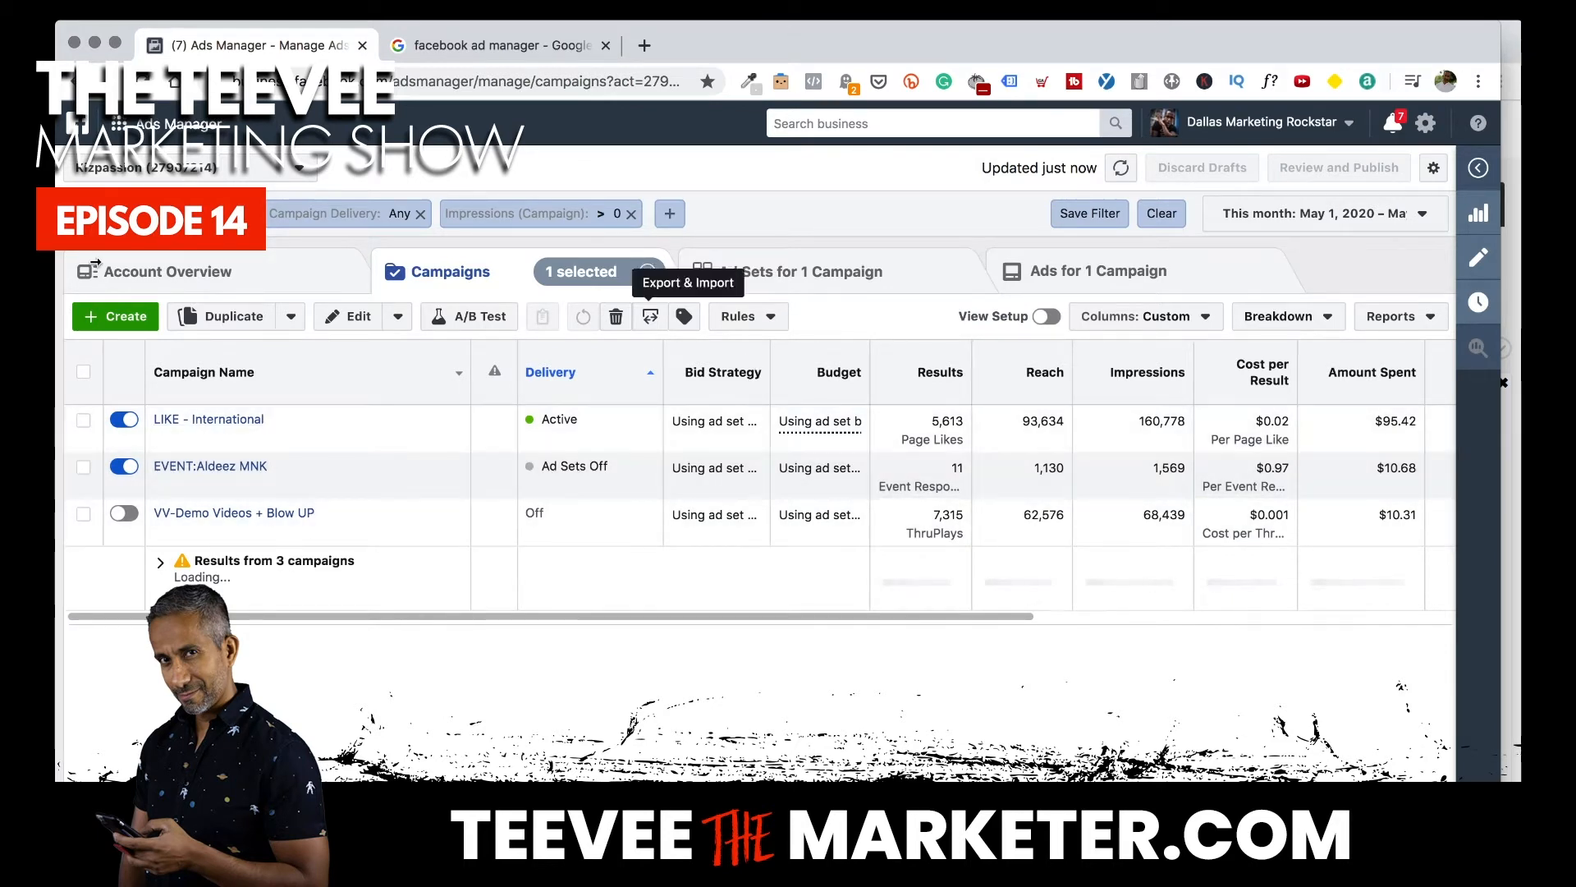
- Start a new campaign from the green + Create button above the campaigns table
left_click(117, 319)
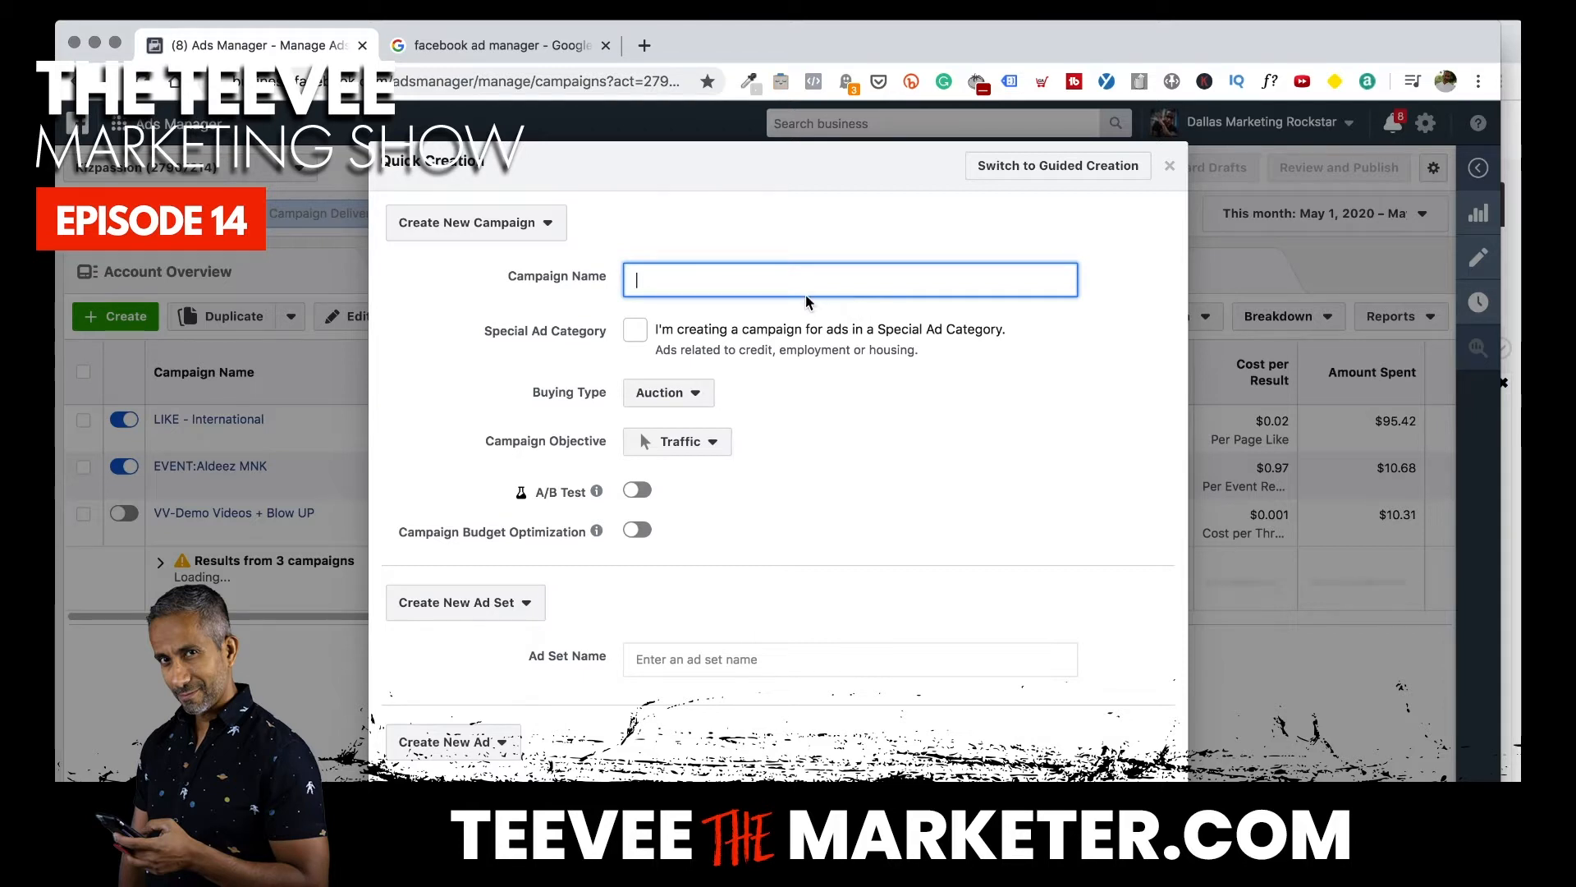
- Name the campaign 'Engagement- W- 25-45', correcting the misspelling along the way
type("Enage")
key("BackSpace")
key("BackSpace")
key("BackSpace")
type("gagement- ")
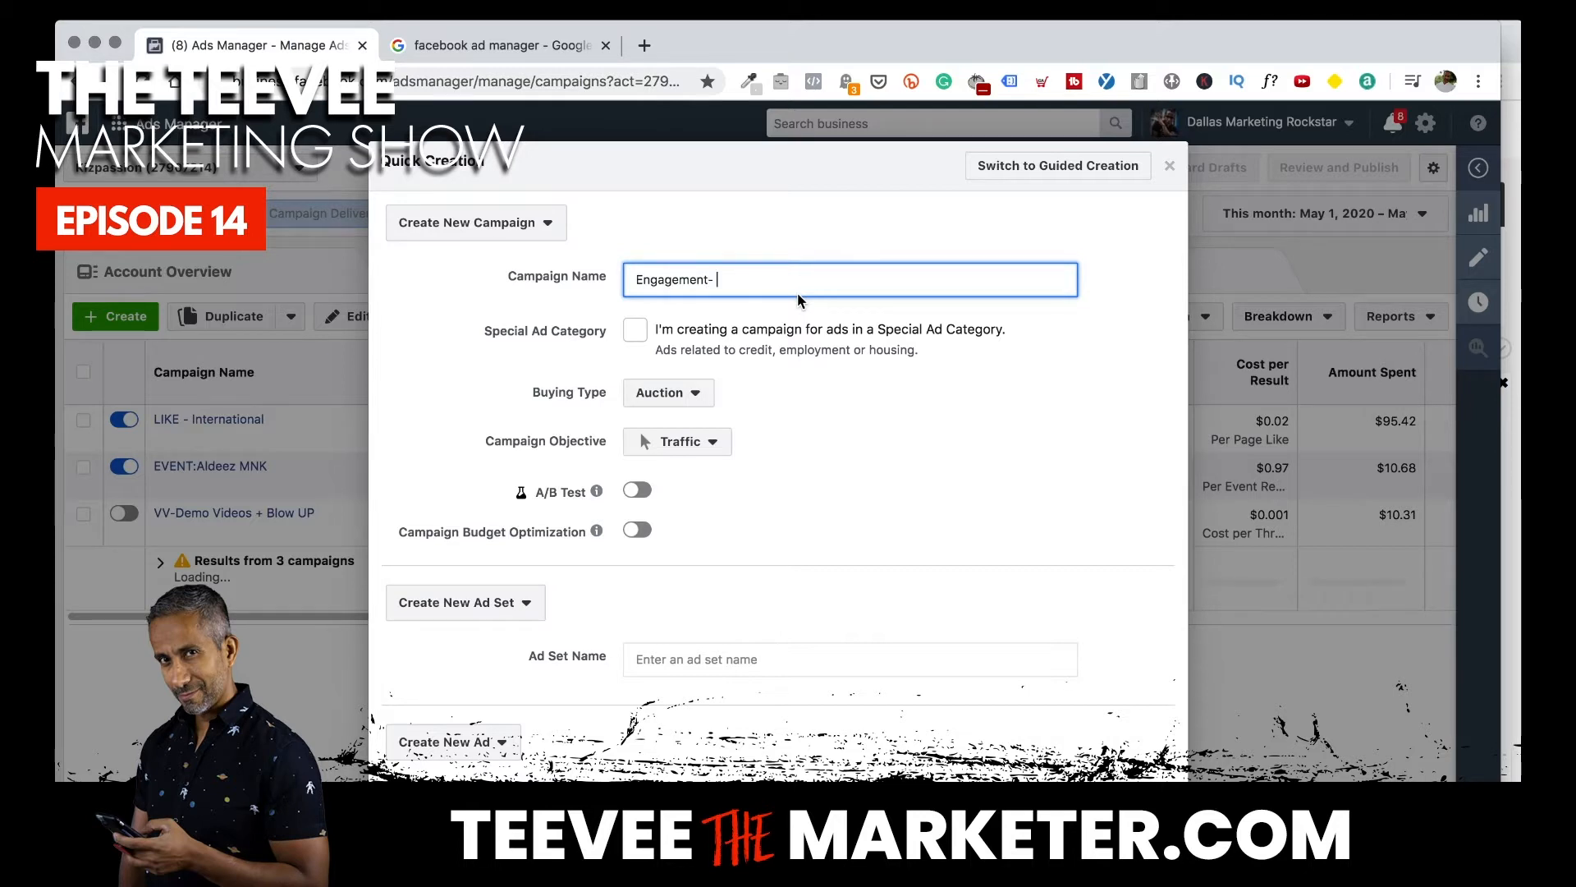
type("W- 25-45")
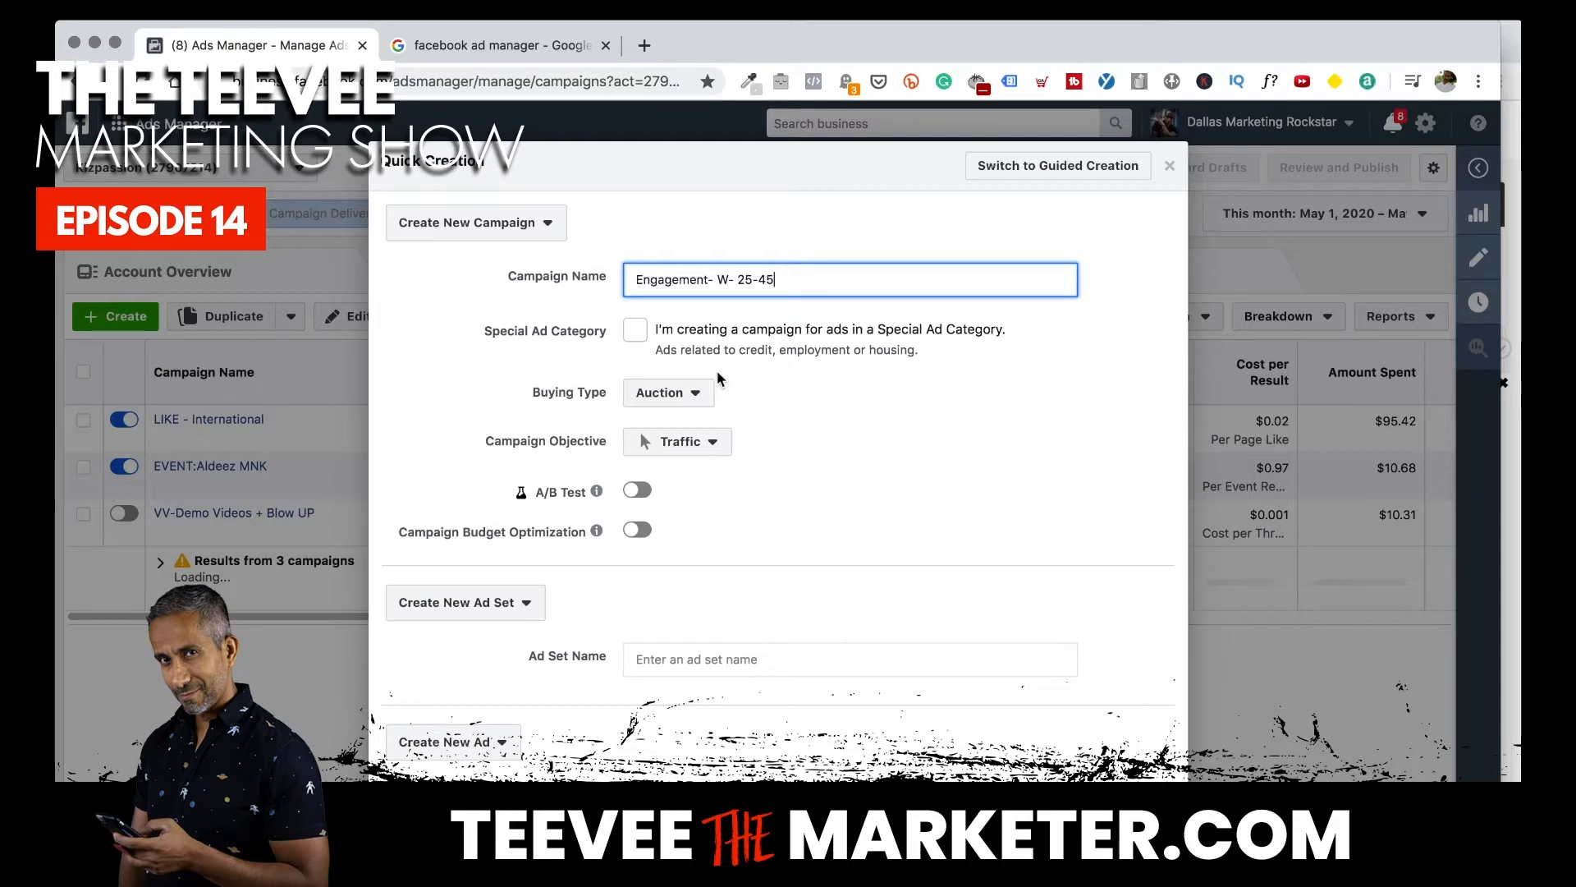
- Keep Auction as the buying type and switch the campaign objective from Traffic to Post engagement
left_click(678, 398)
left_click(941, 477)
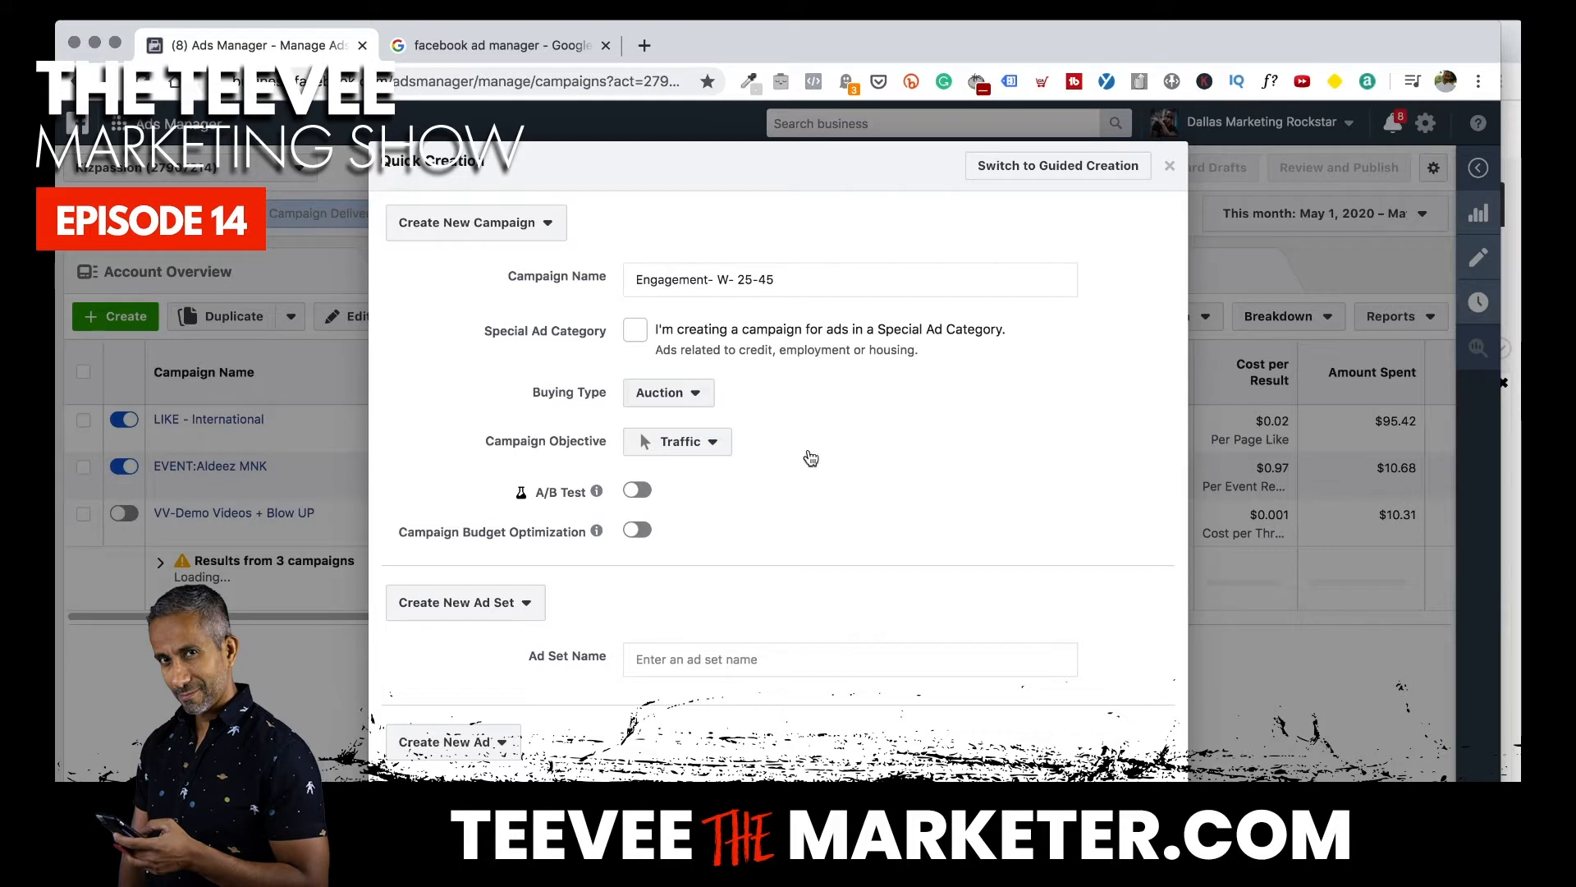
left_click(709, 447)
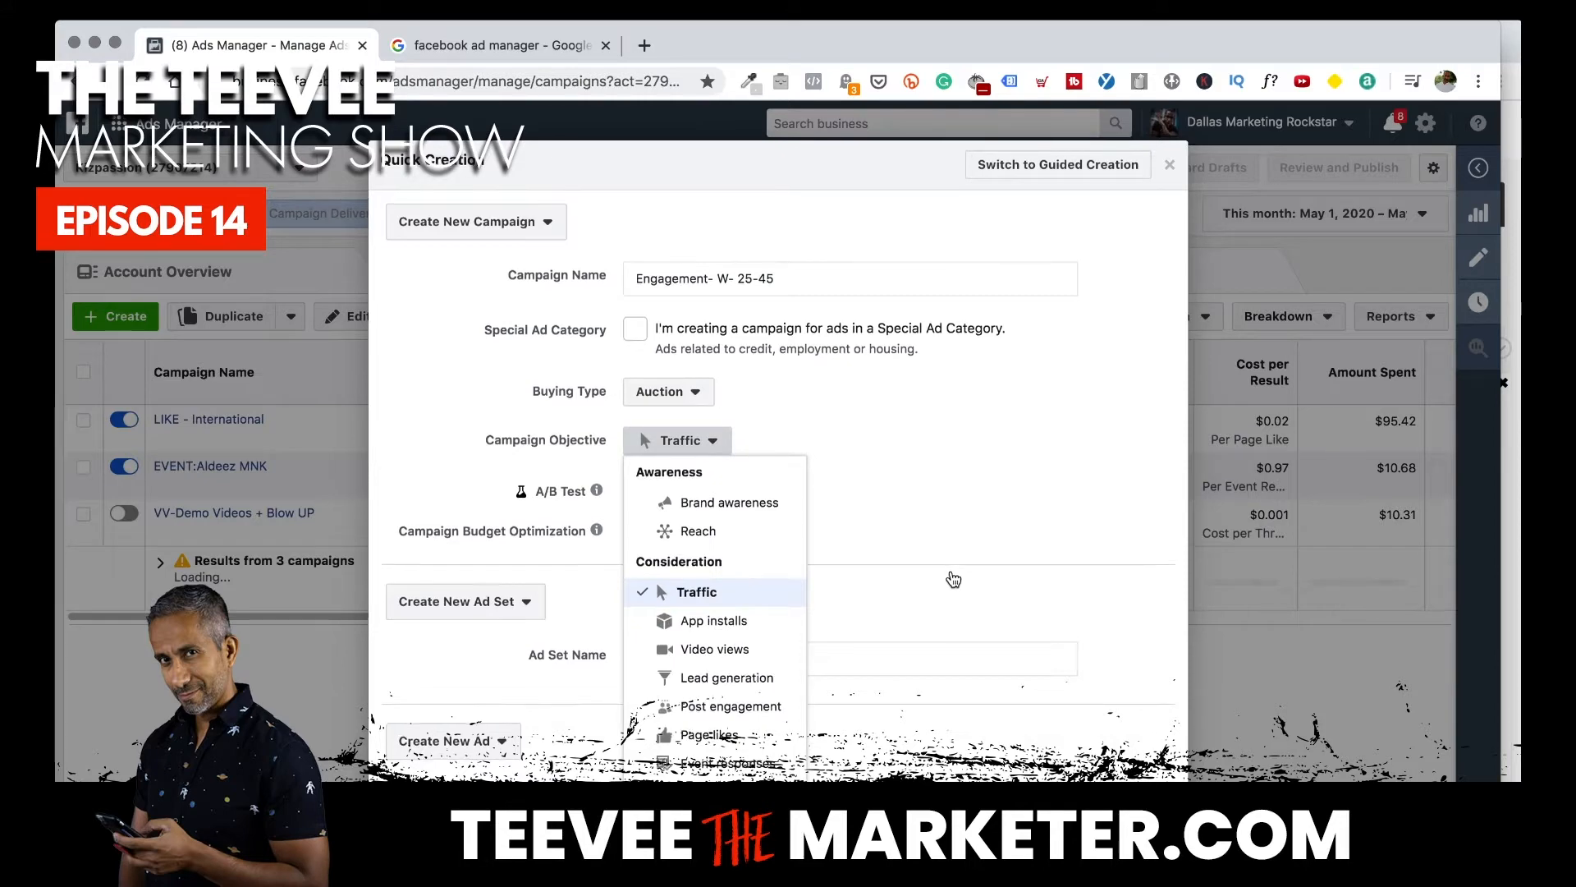
scroll(903, 509, "down", 2)
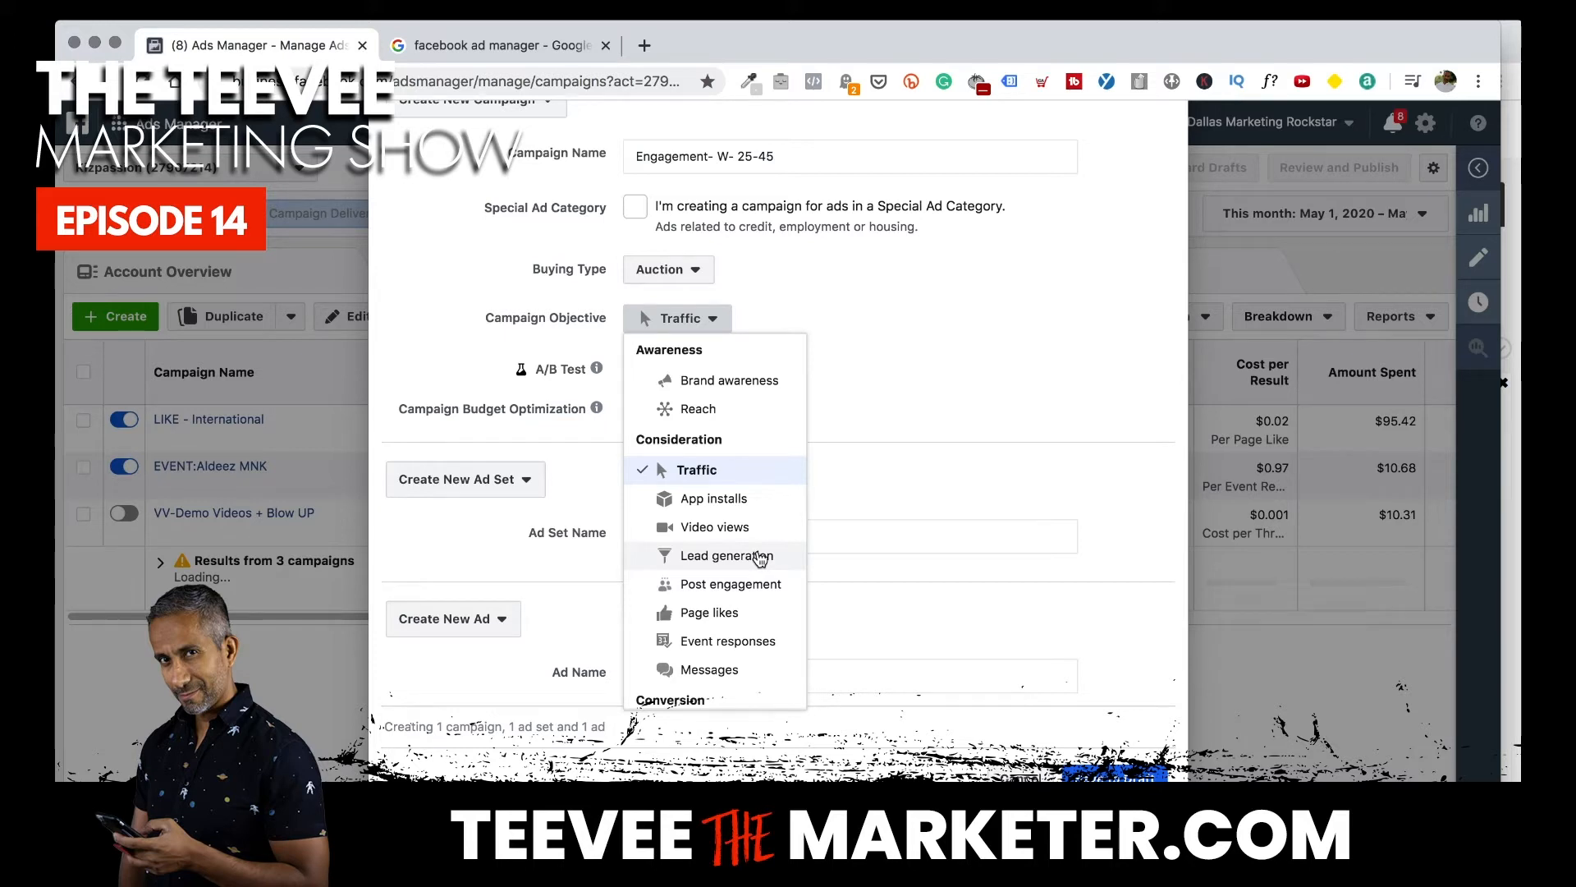
scroll(711, 582, "down", 1)
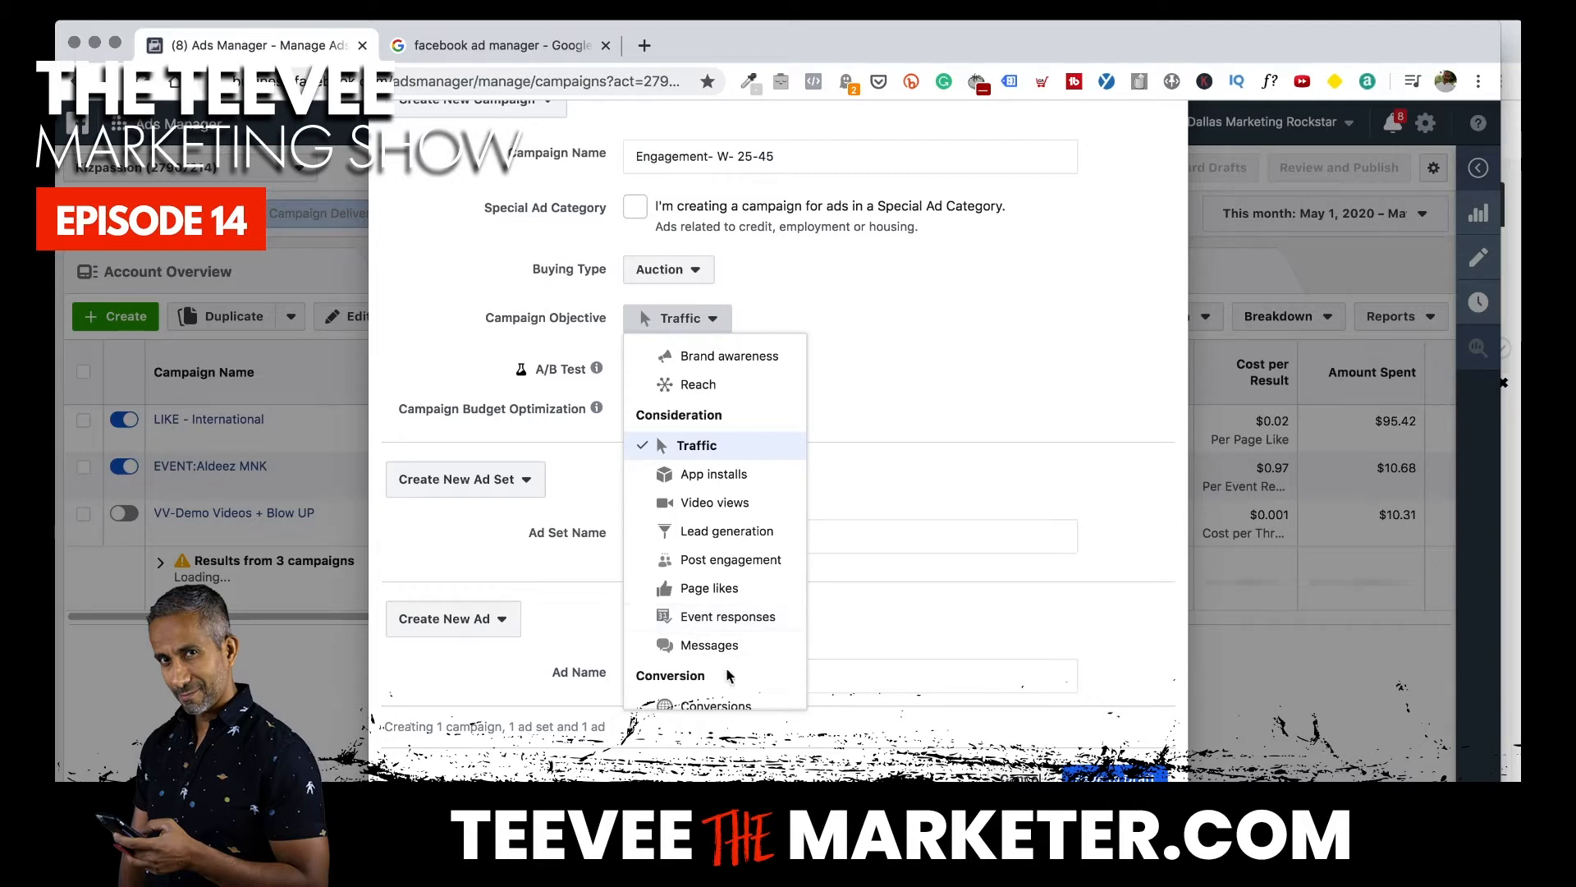
scroll(729, 674, "down", 3)
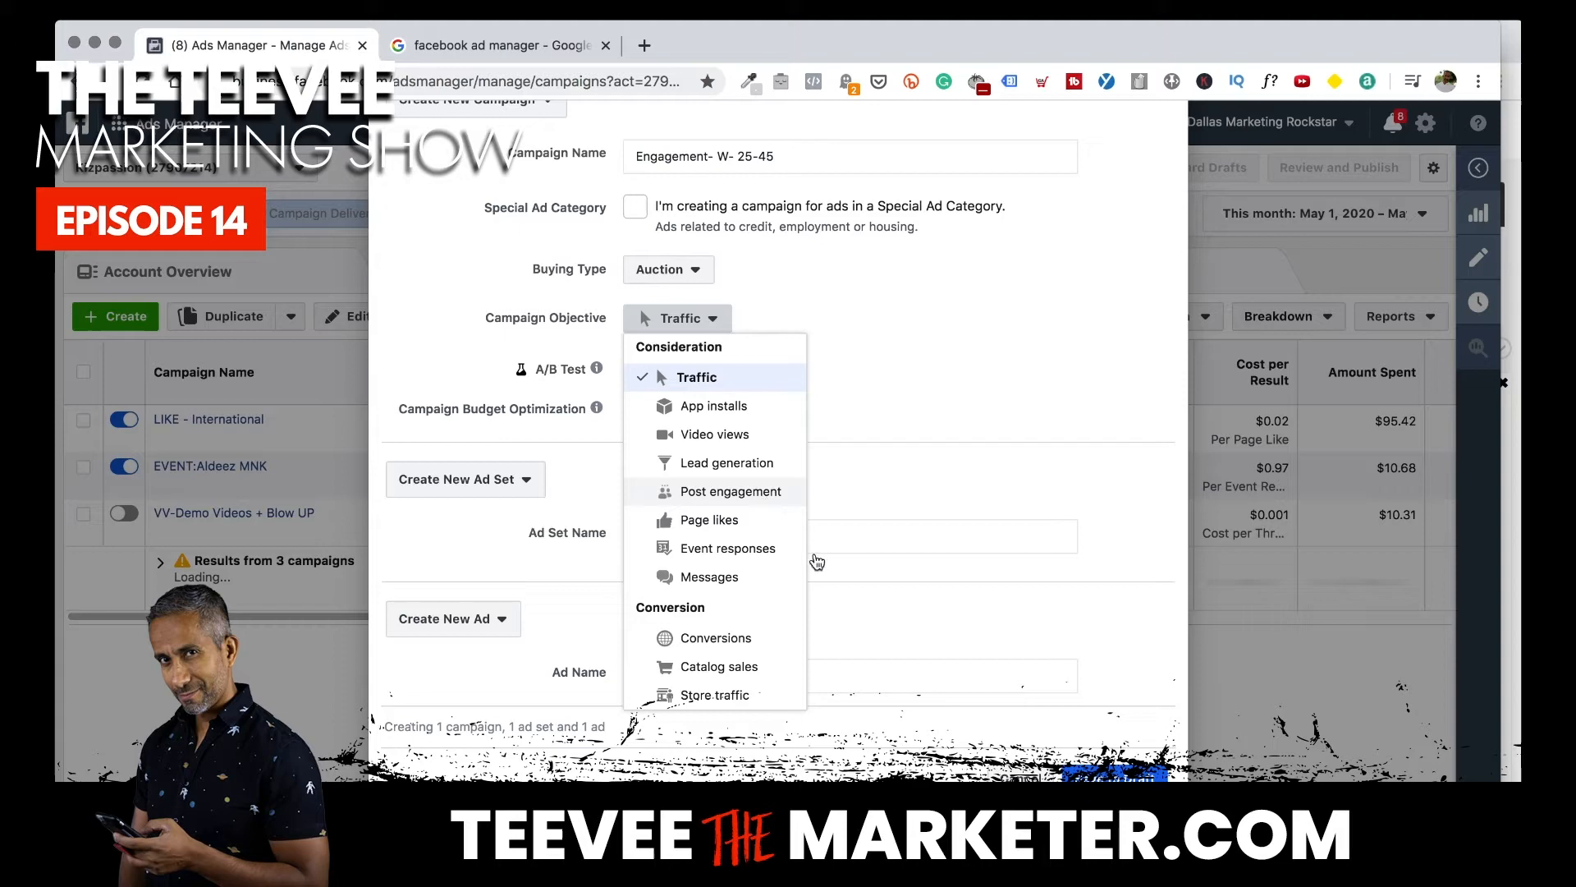
left_click(731, 491)
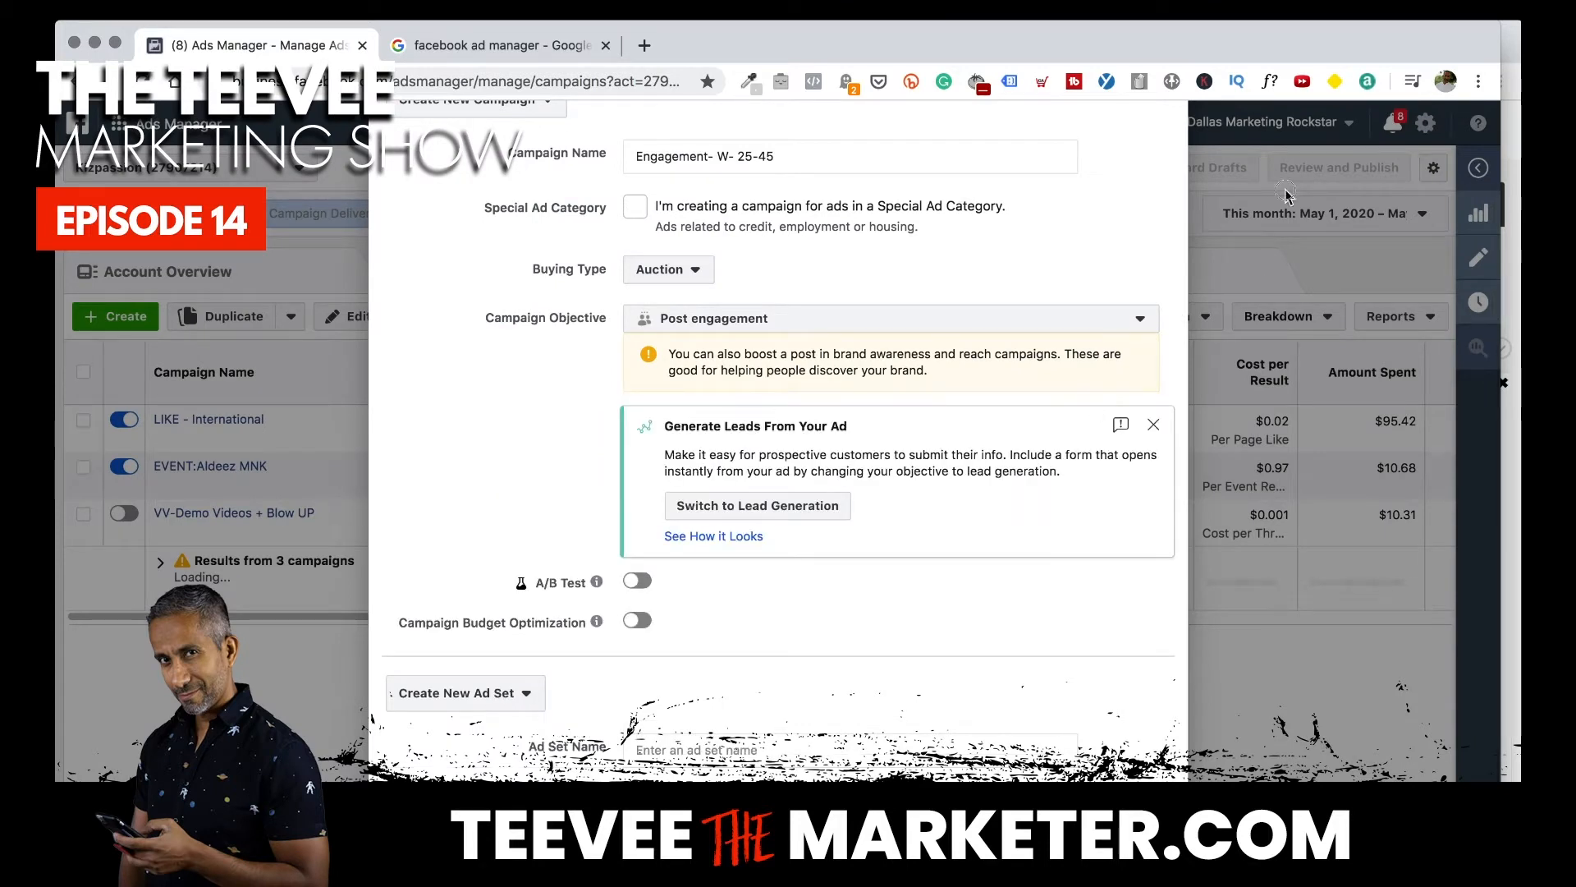
- Close the 'Generate Leads From Your Ad' suggestion card on the campaign form
left_click(1152, 425)
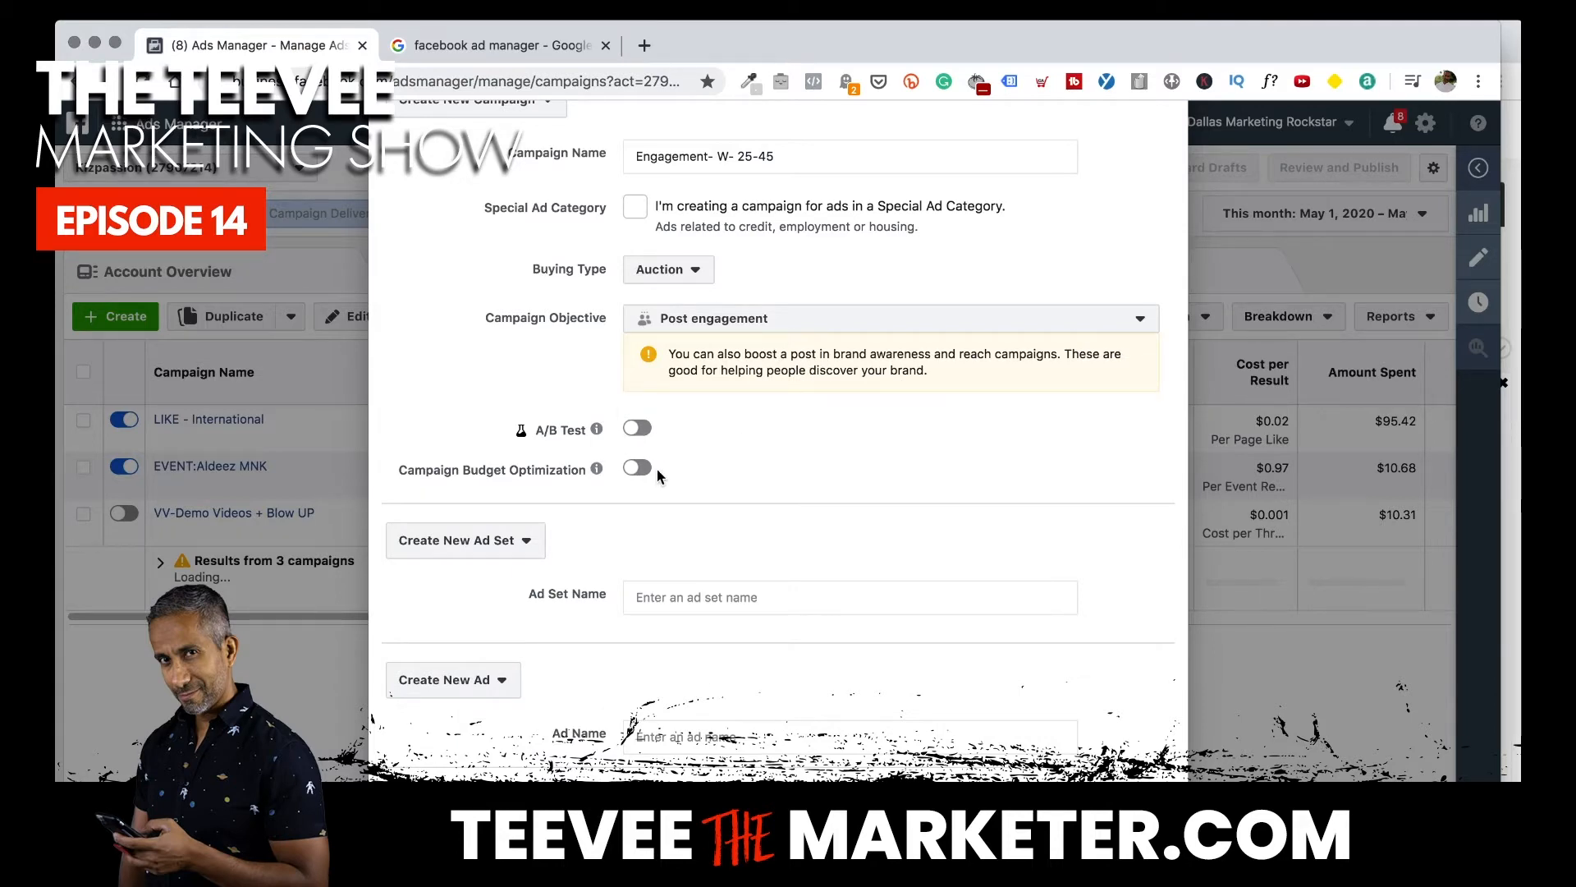
scroll(599, 476, "down", 2)
- Enter 'Dallas - FEM 2-45- Youga' as the ad set name, pasting the part after Dallas
left_click(707, 536)
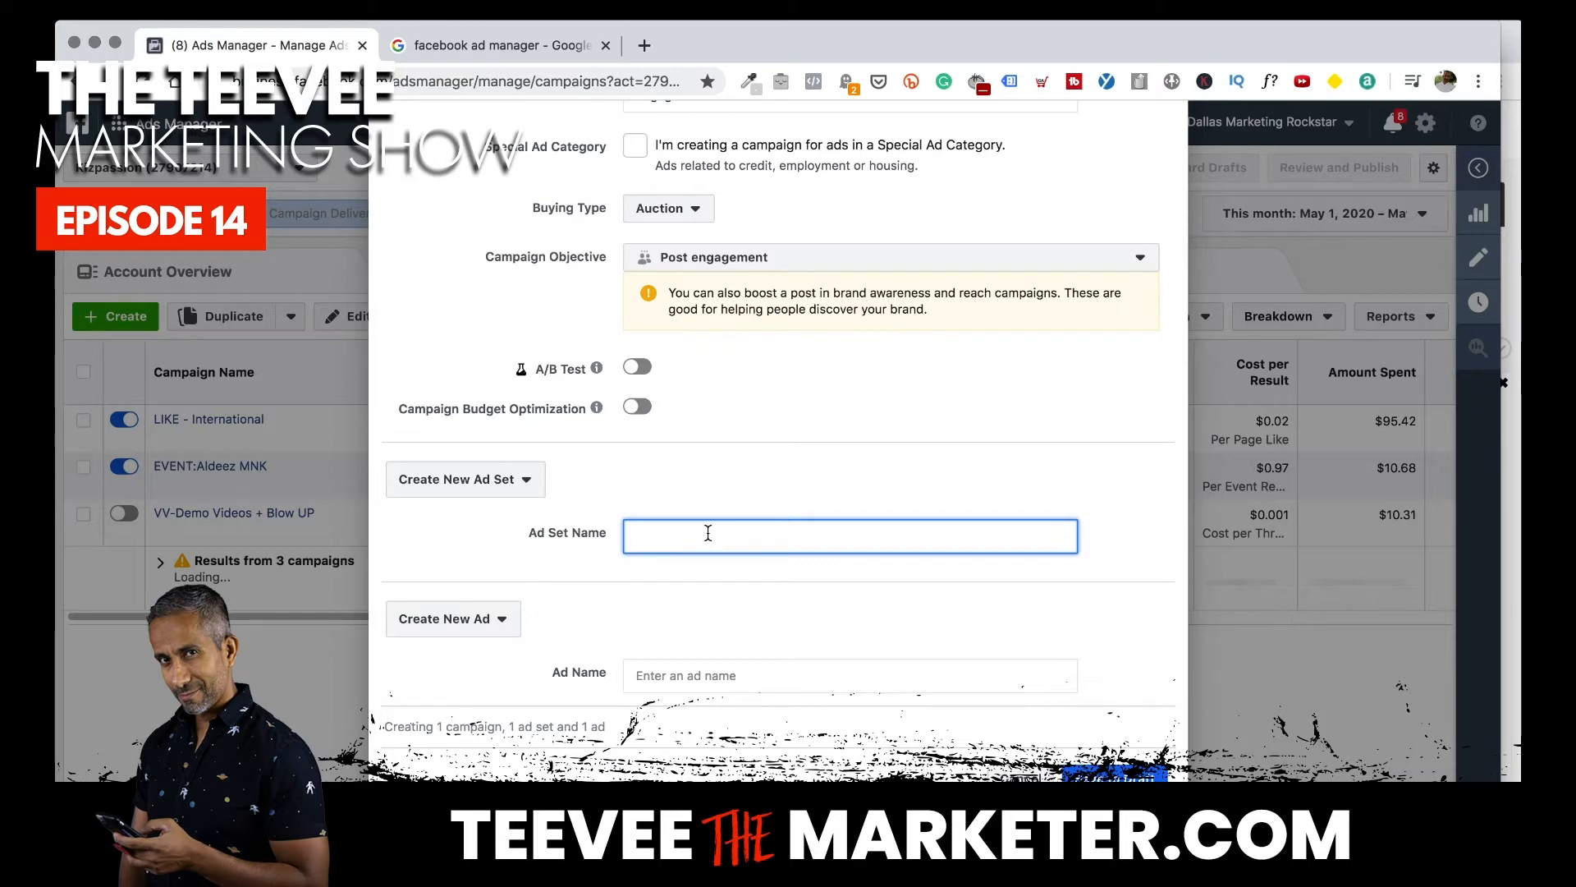
type("Dallas")
key("Tab")
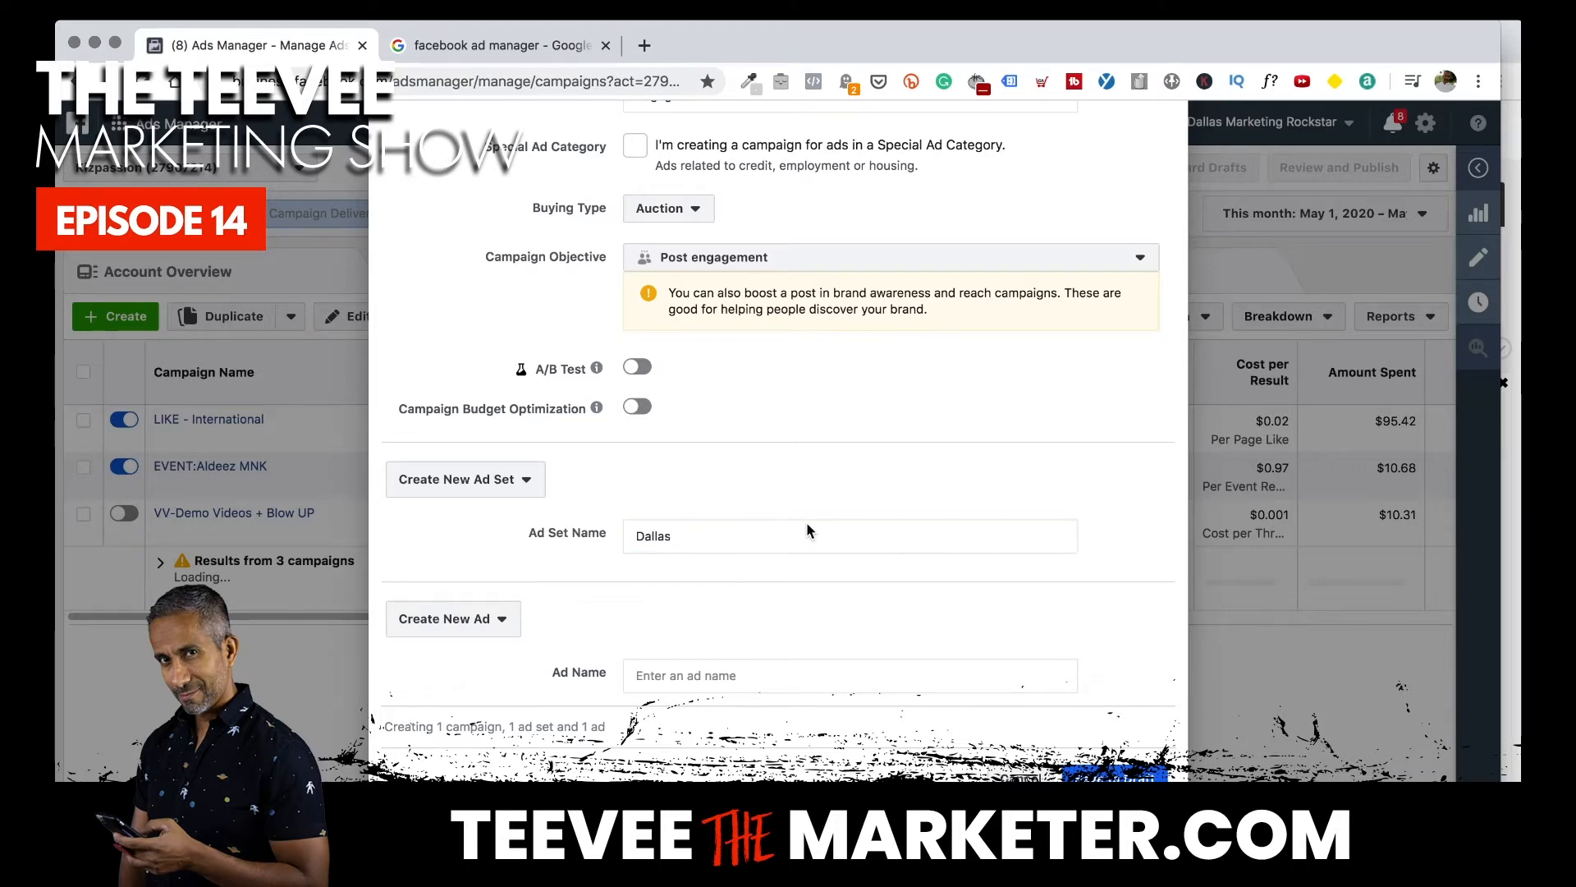
double_click(741, 547)
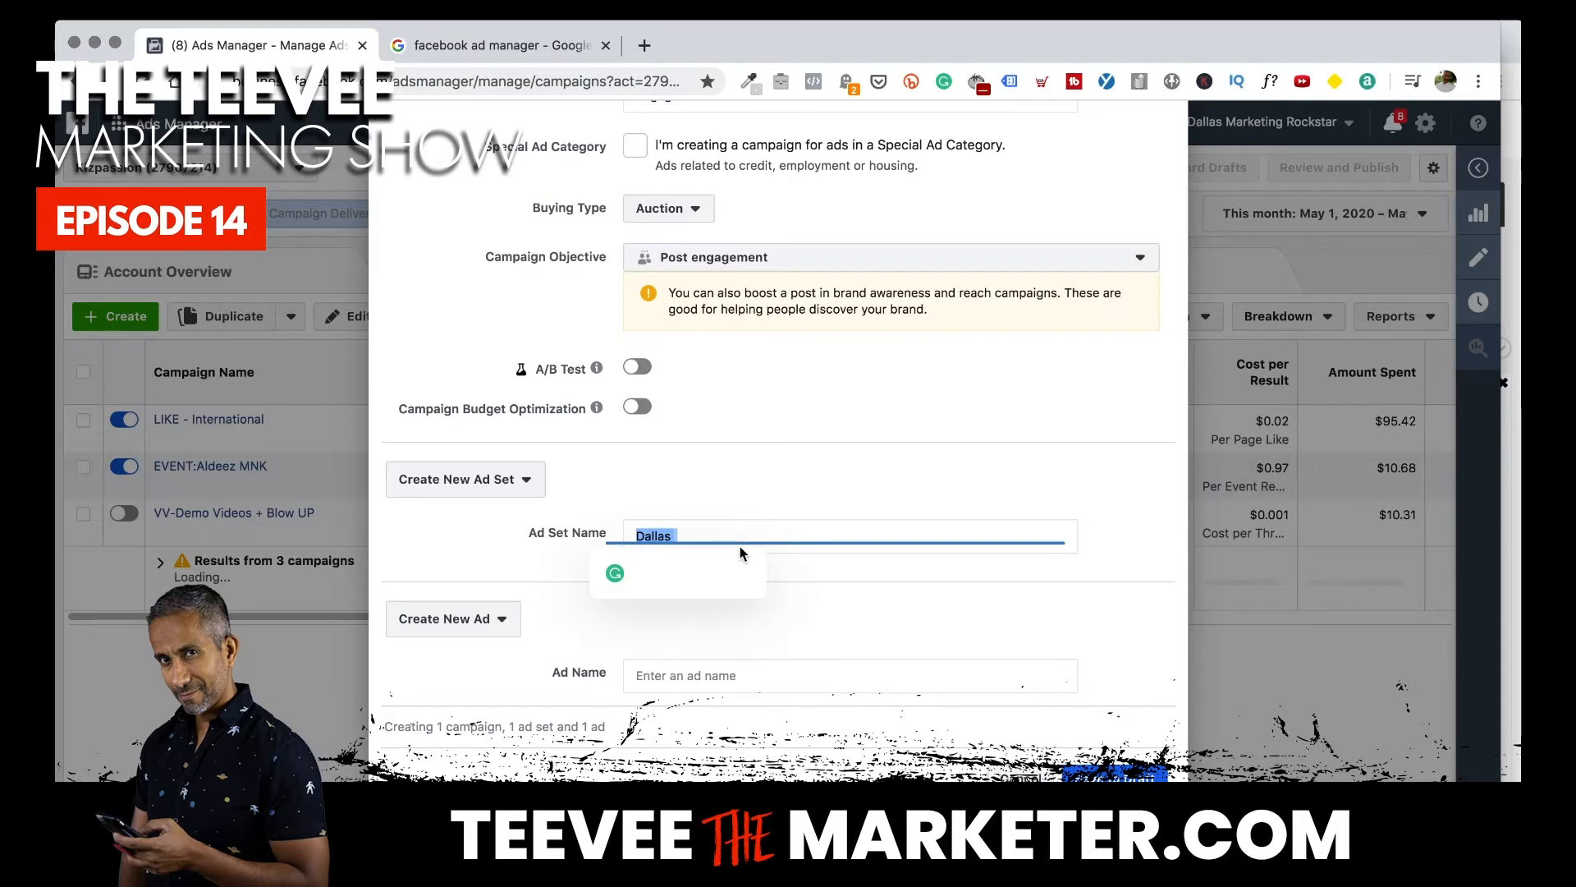
left_click(712, 535)
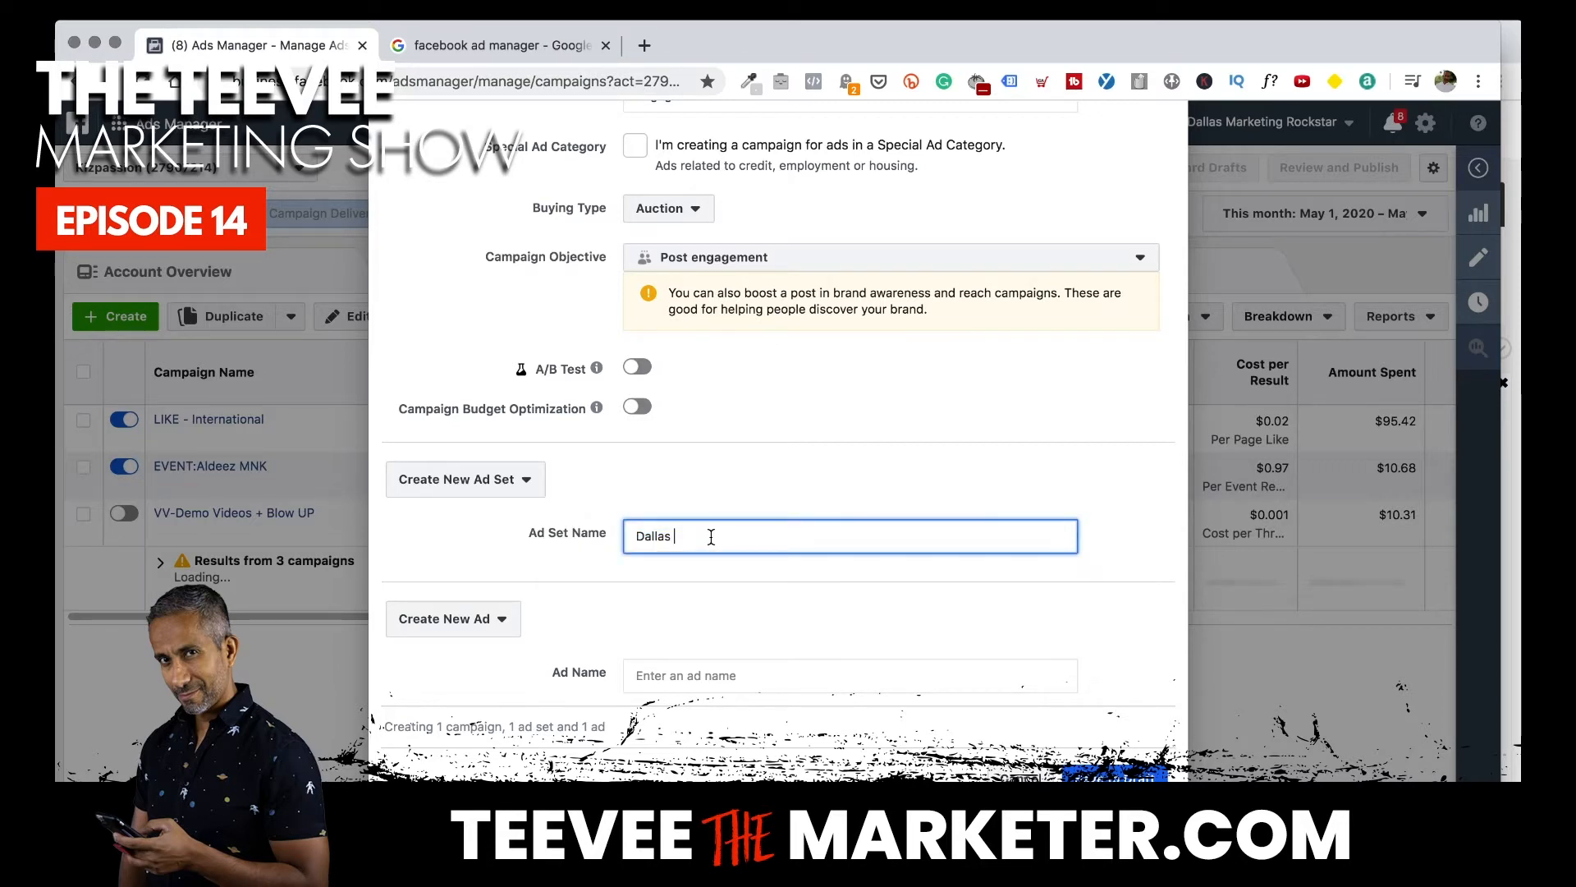
type("=")
key("BackSpace")
key("BackSpace")
type("- FEM 2-45- Youga")
left_click(816, 678)
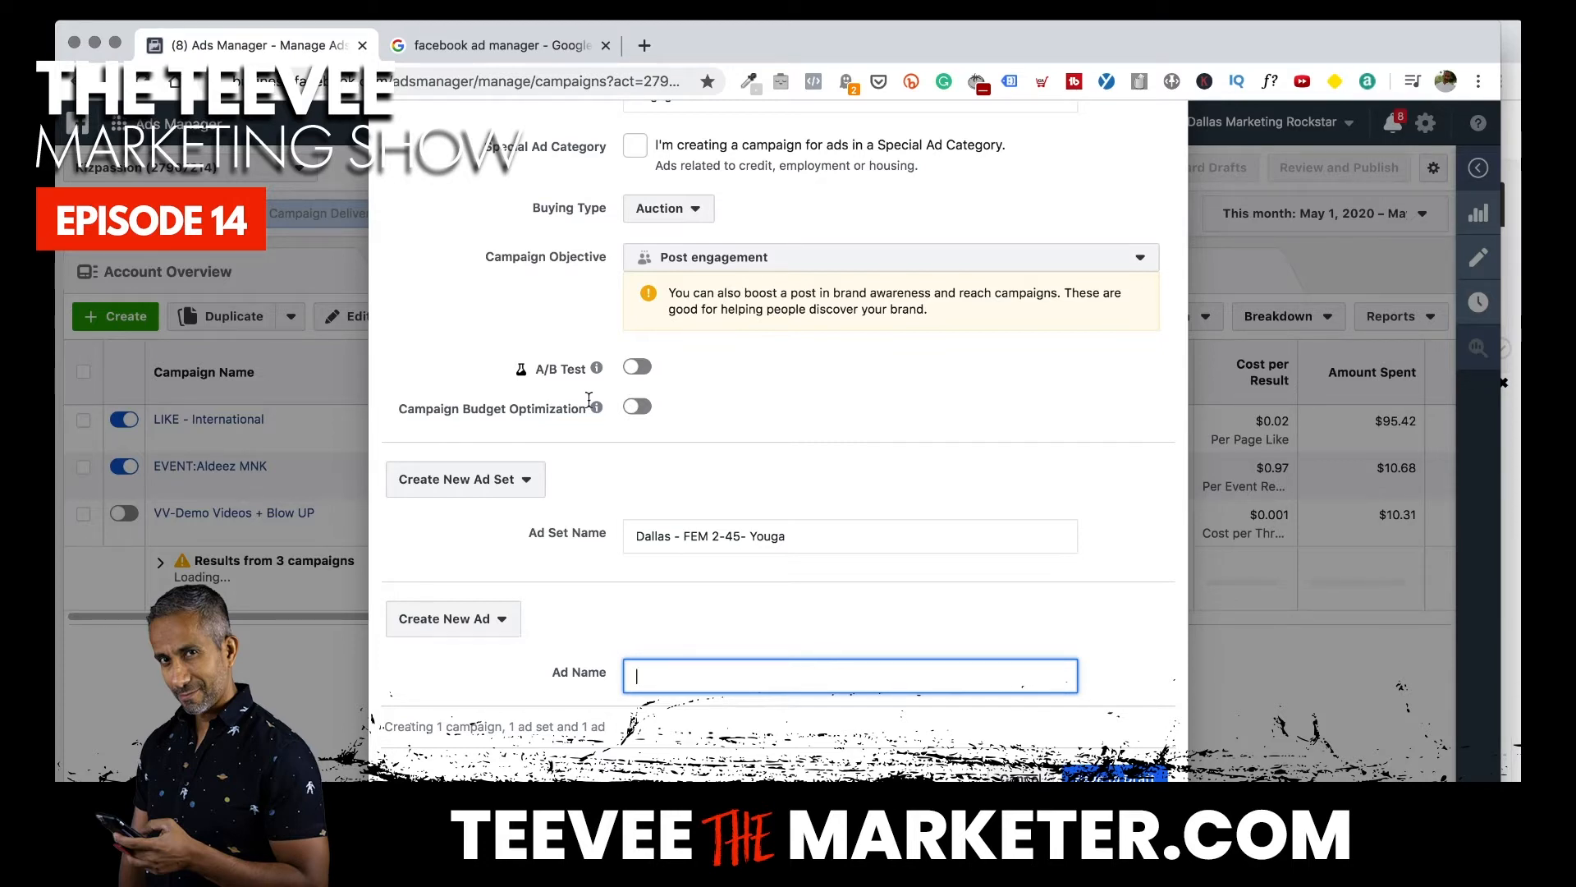
- Leave the ad unnamed and go back to the 'facebook ad manager' Google results tab
left_click(495, 51)
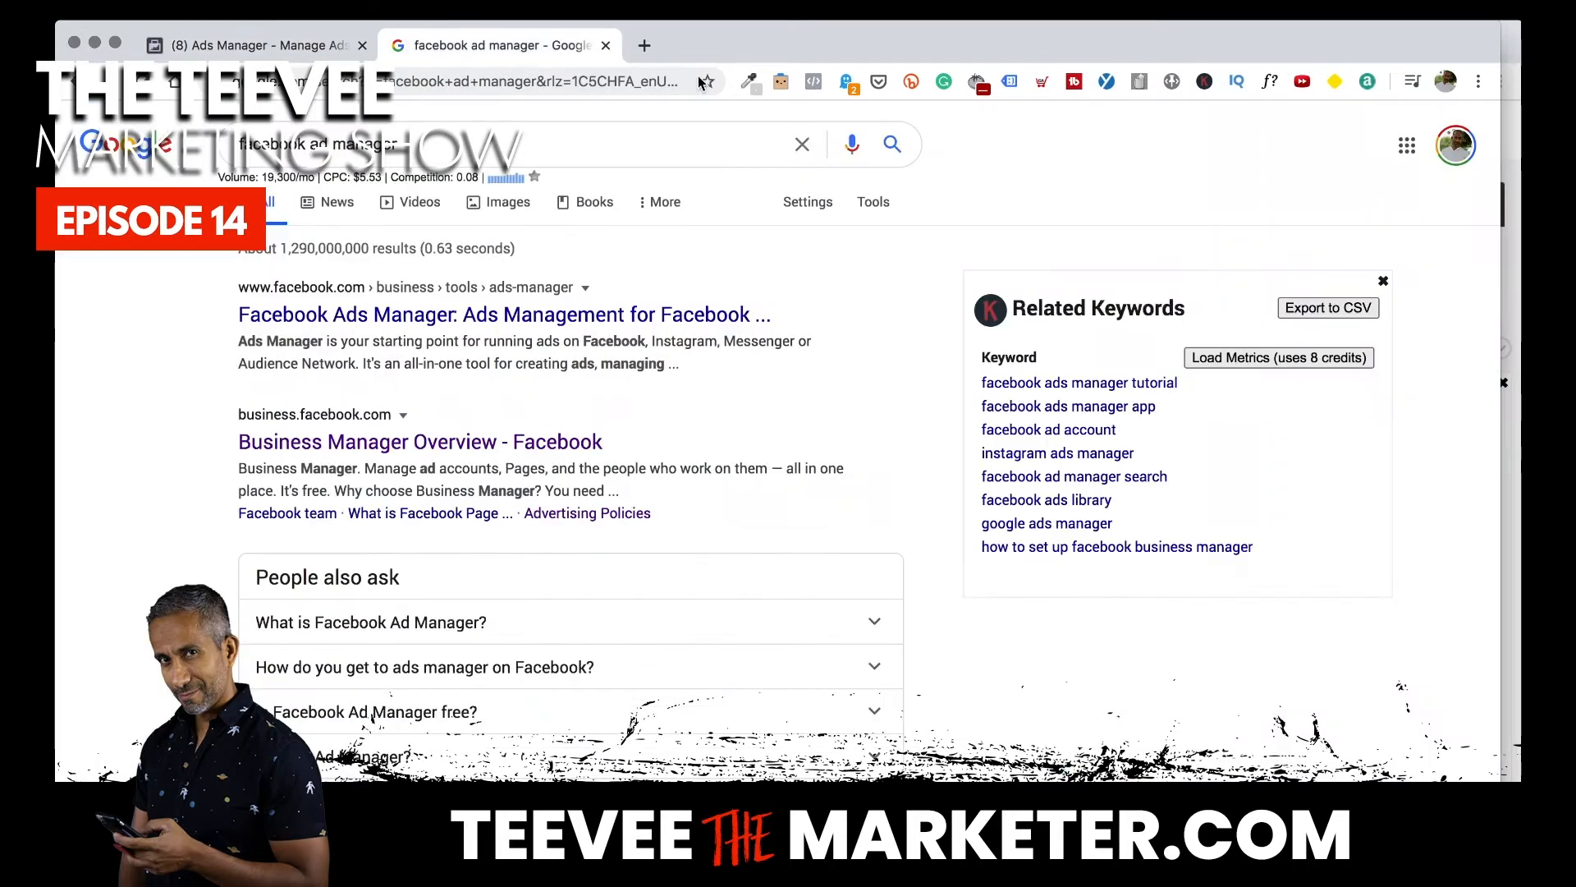
- Replace the Google query with 'facebook 20 rule' and run the search
left_click(461, 159)
key("super+a")
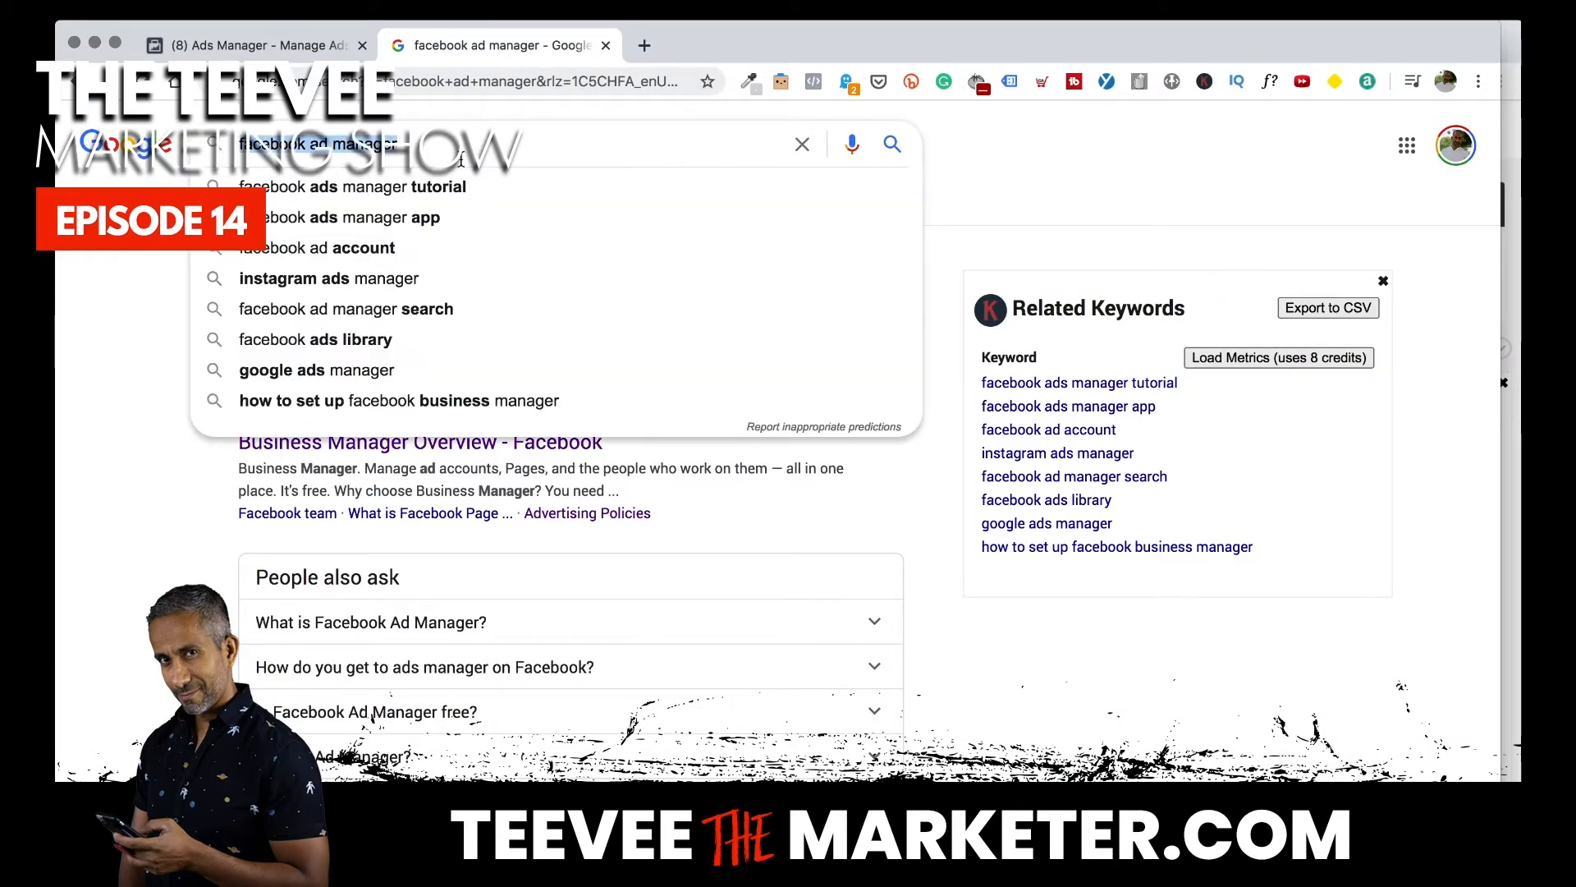
type("facenok")
key("BackSpace")
key("BackSpace")
key("BackSpace")
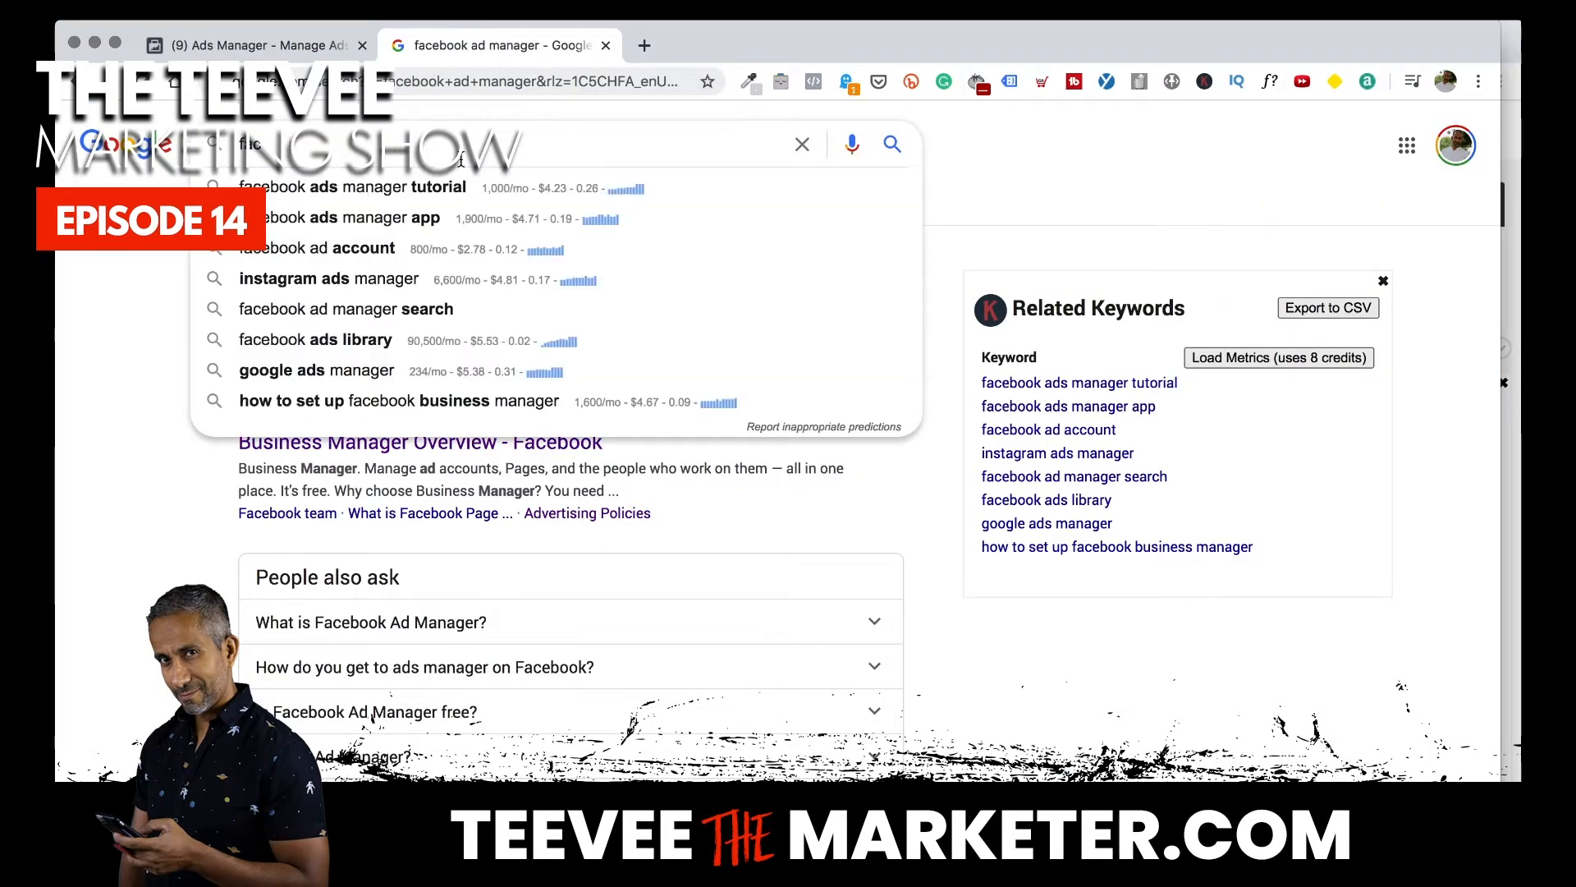
type("boo")
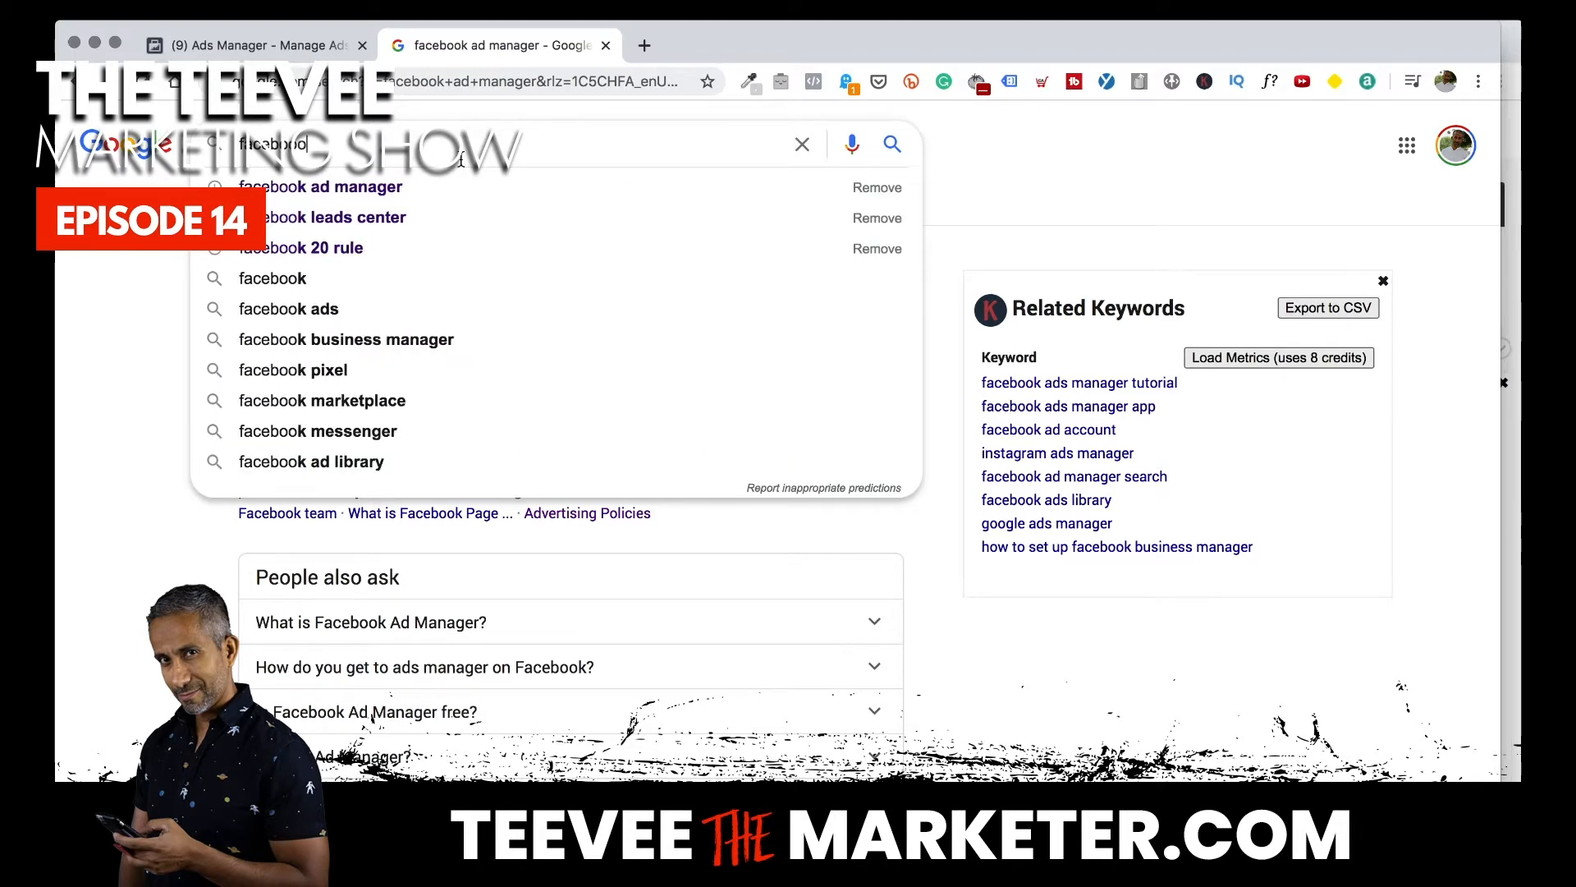
type("k 20")
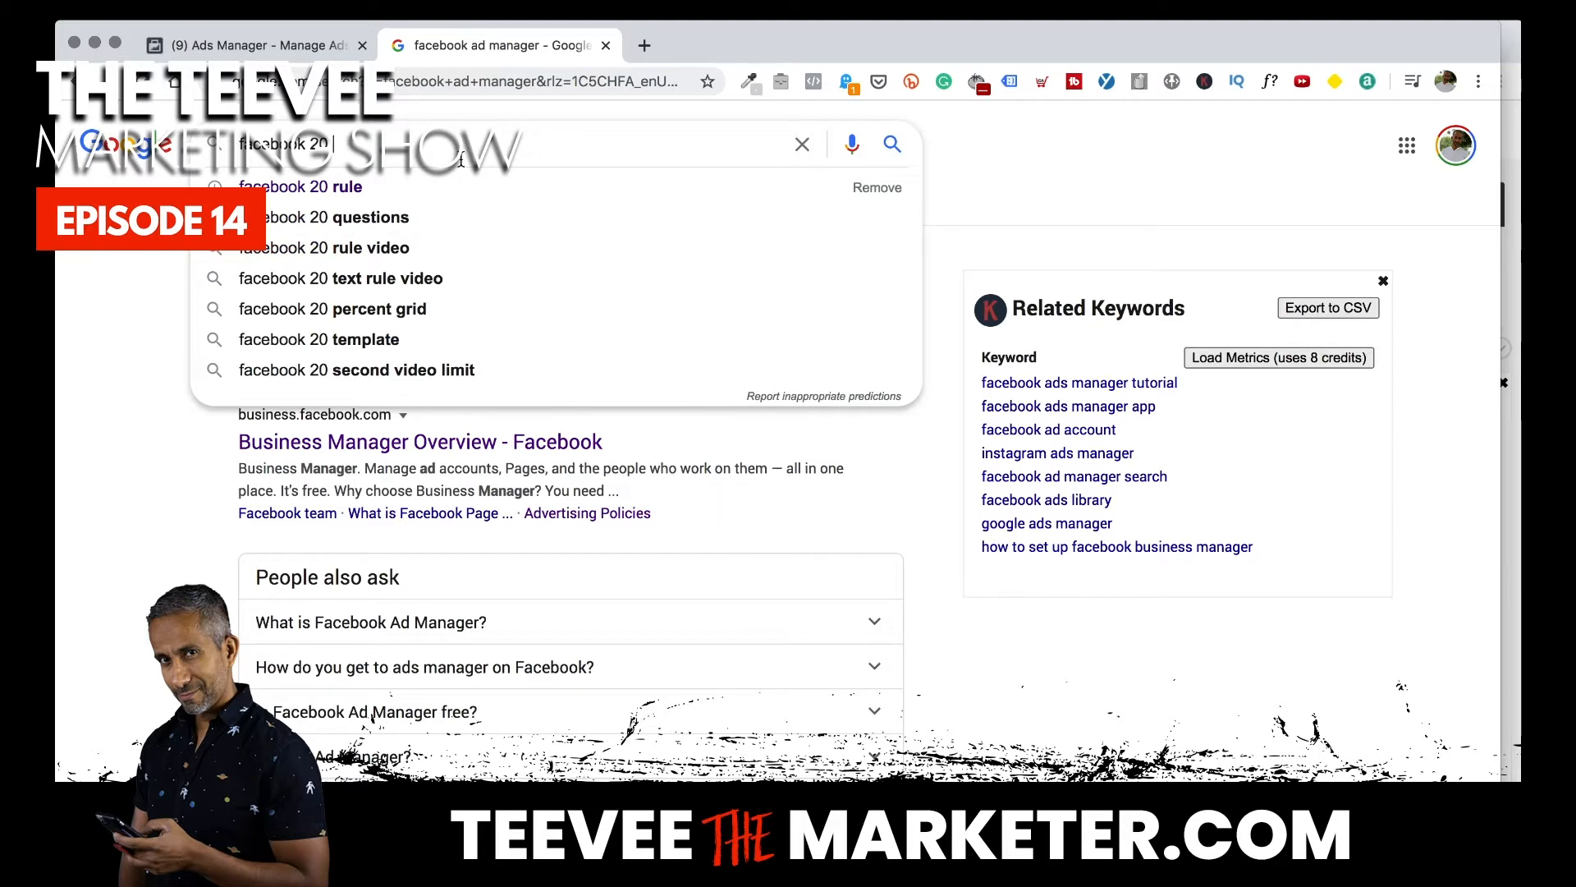
key("Down")
key("Return")
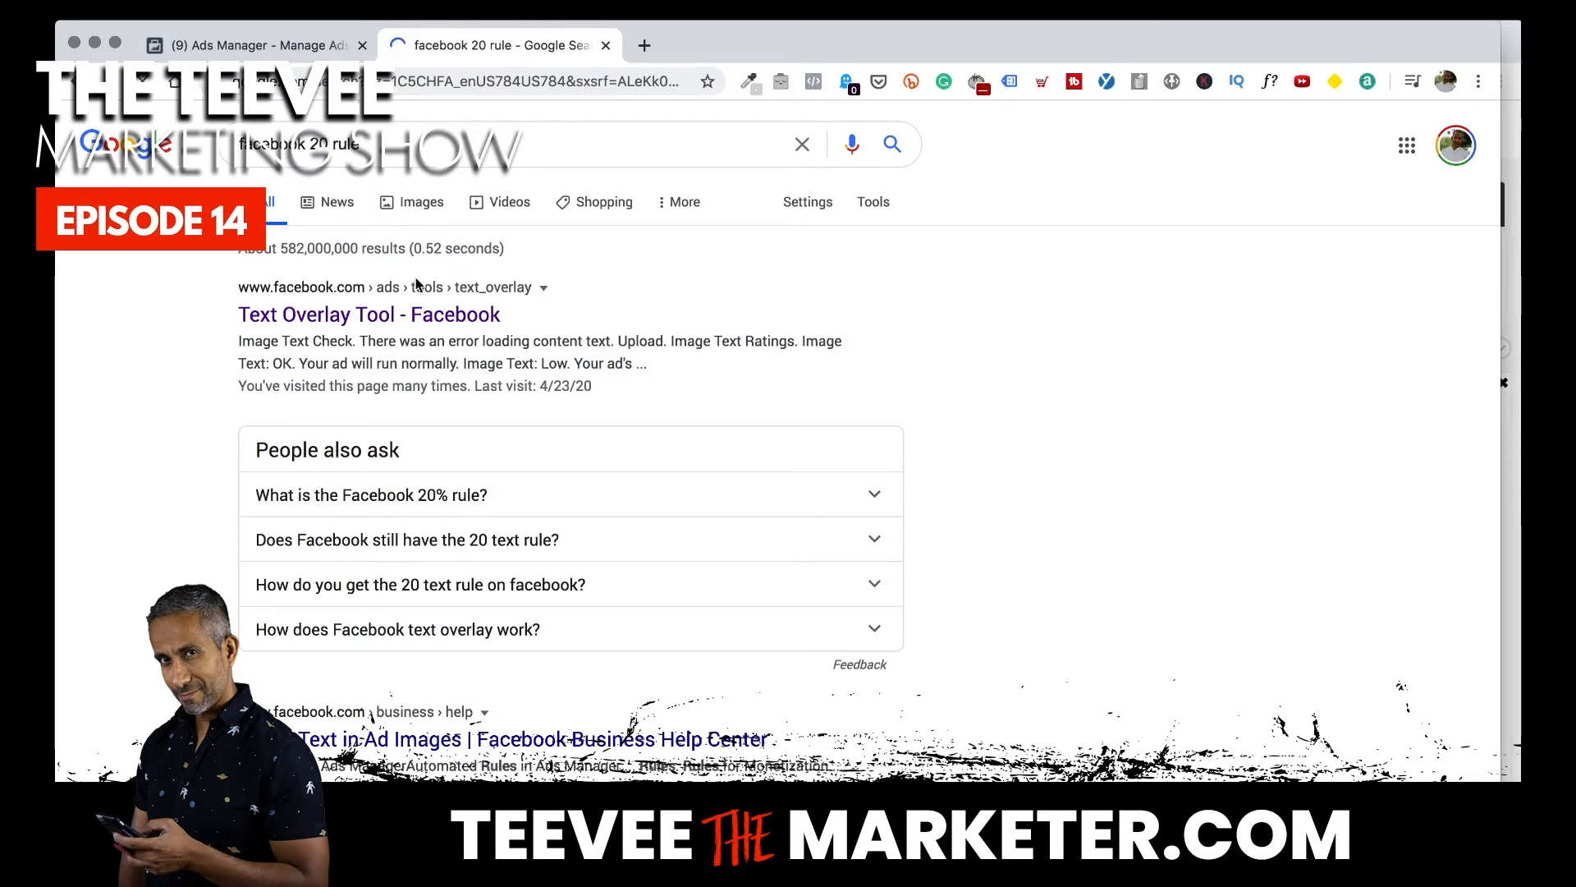
- Open and review Facebook's Text Overlay Tool page, then return to the Ads Manager form
left_click(436, 315)
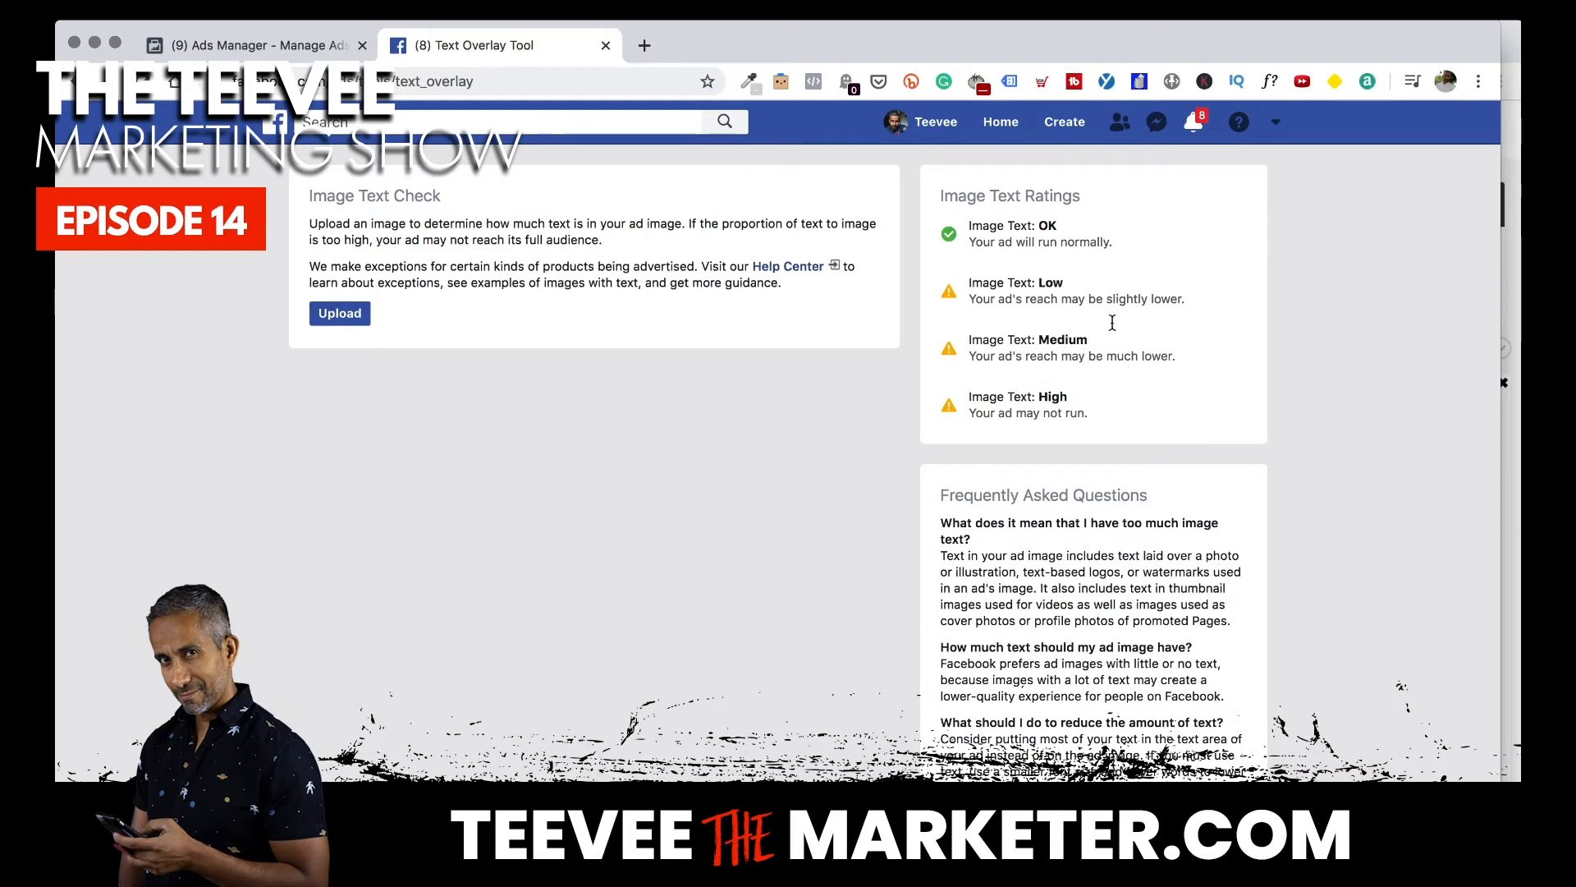
left_click(251, 44)
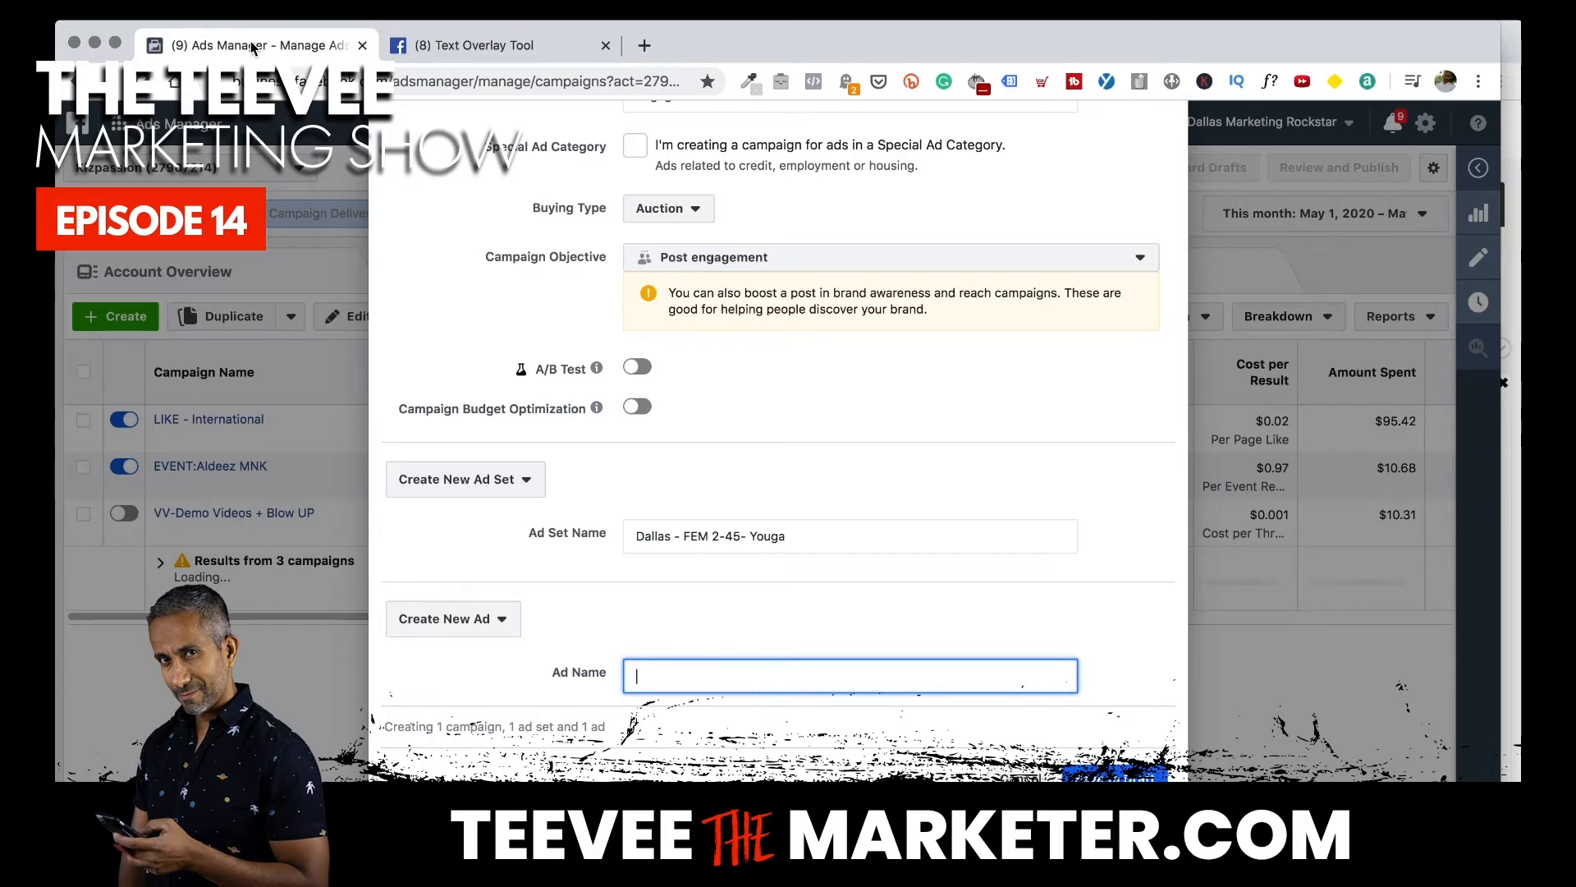
- Name the ad 'ad' and save the Engagement- W- 25-45 campaign as a draft
type("ad")
left_click(1115, 777)
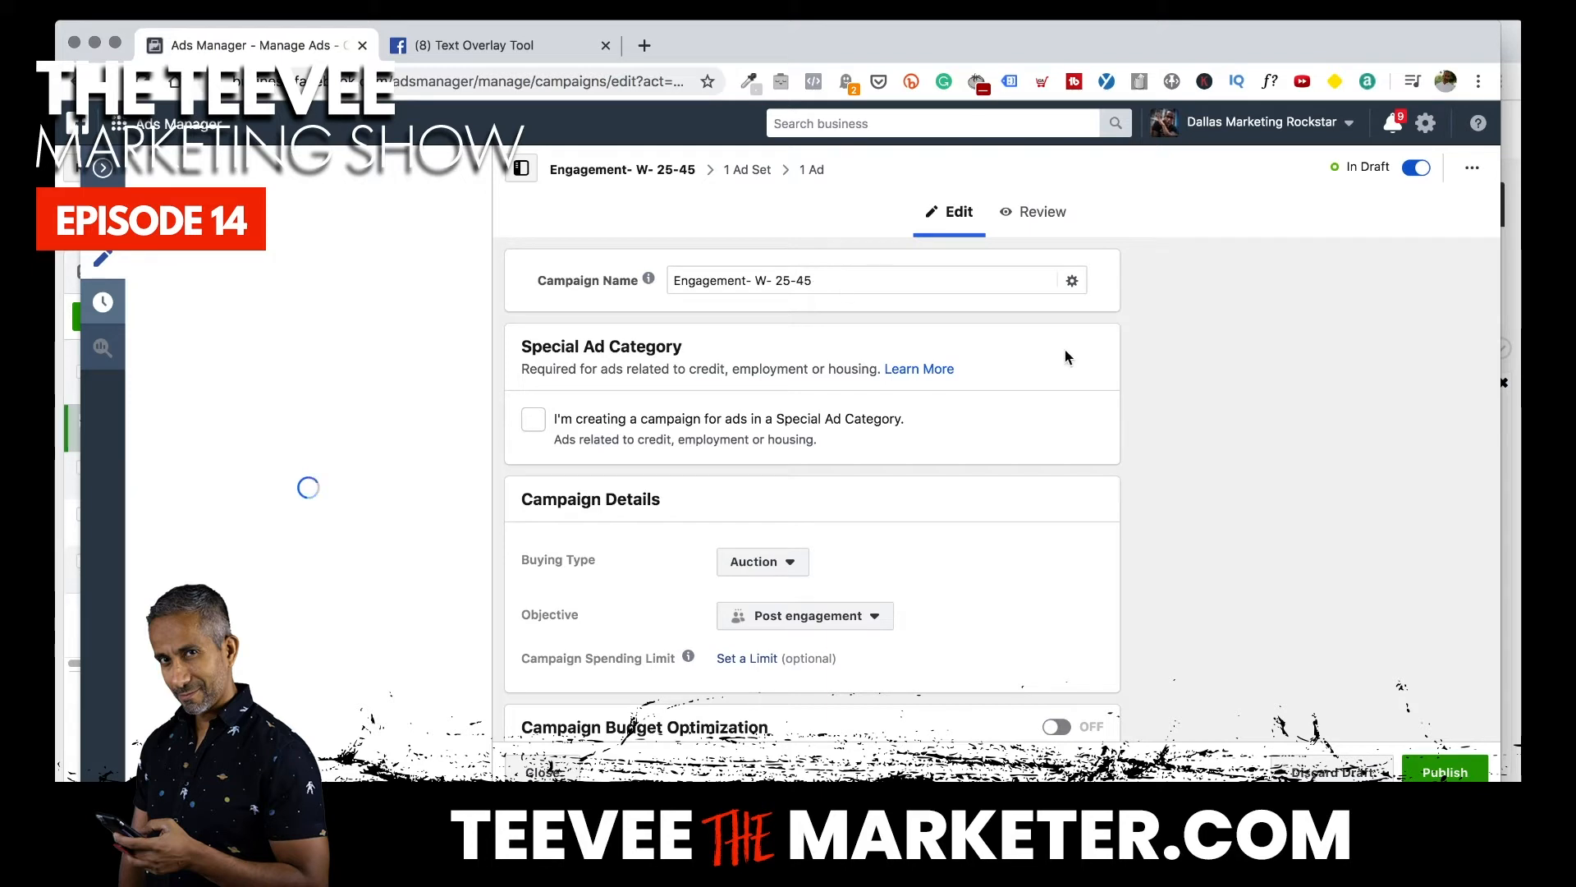
left_click(874, 619)
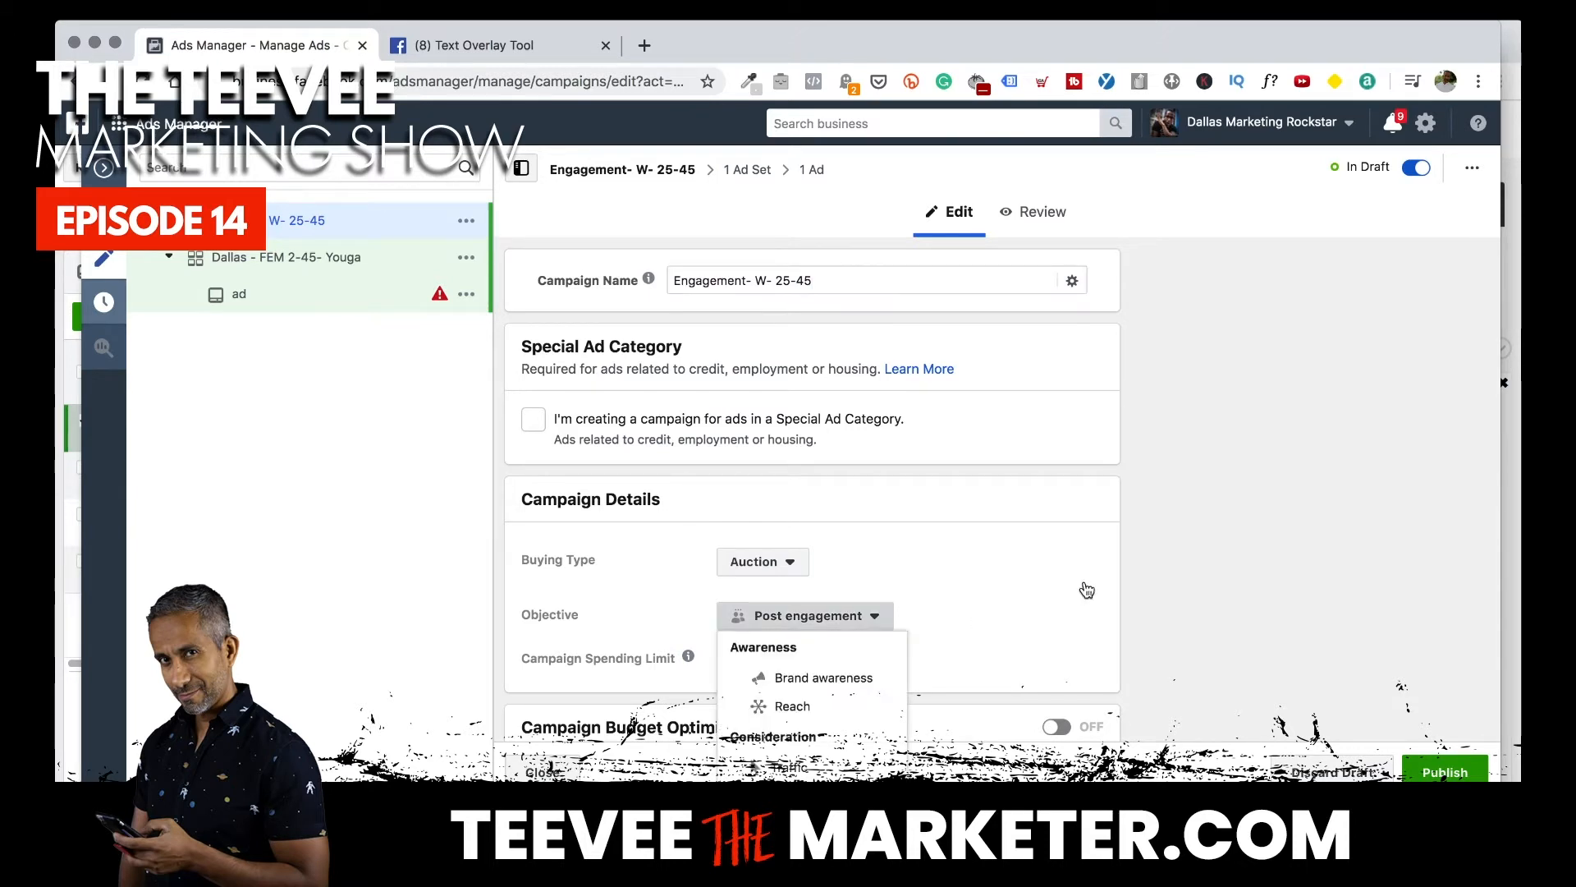
scroll(1028, 716, "down", 3)
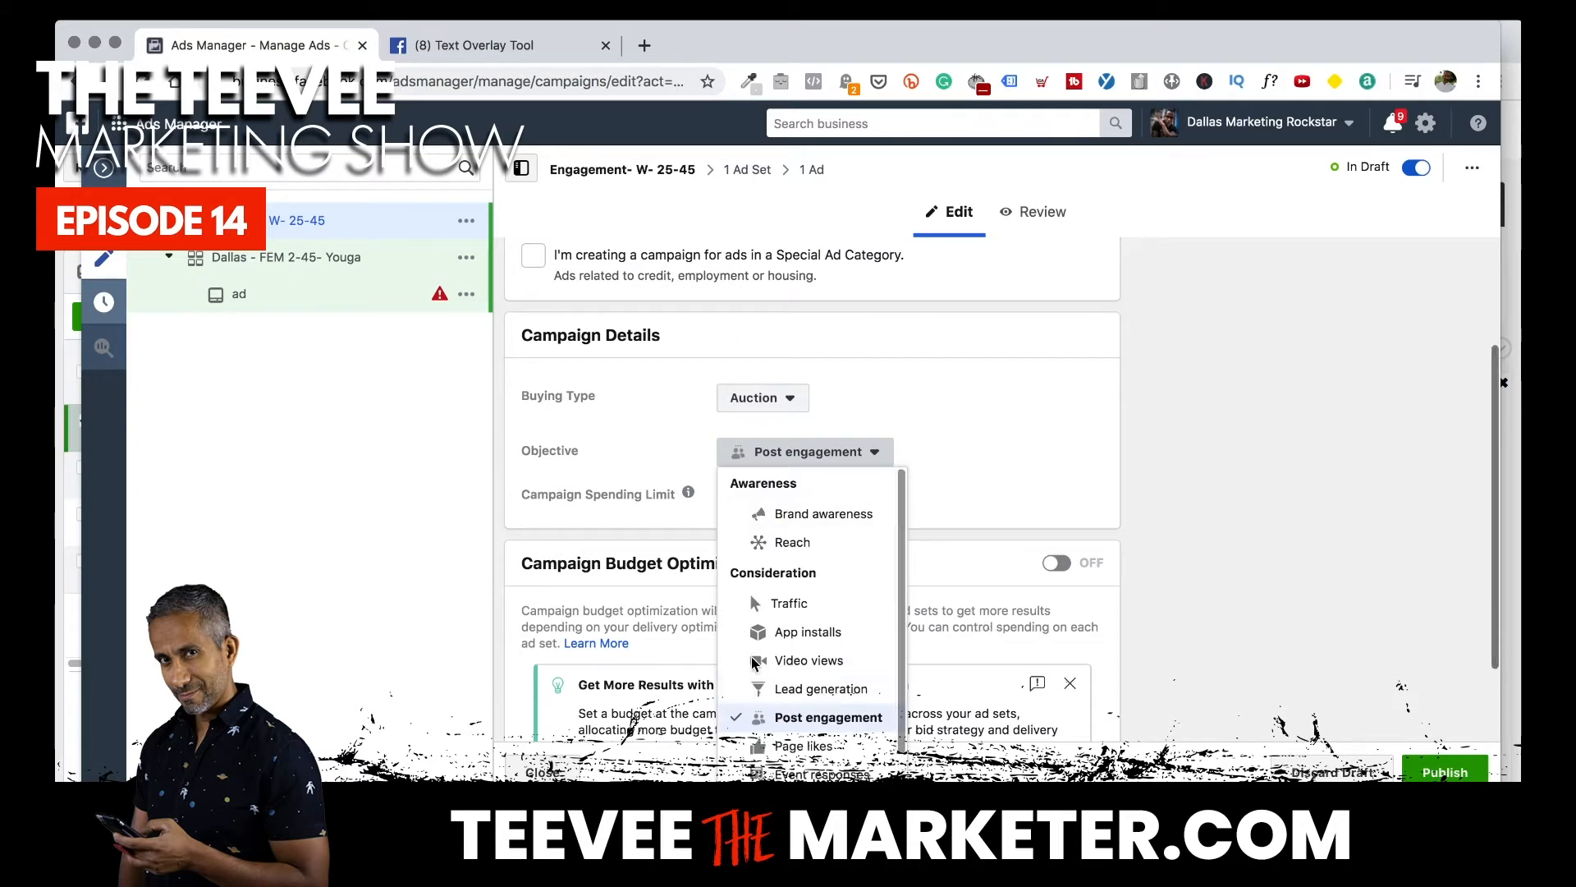
left_click(1096, 467)
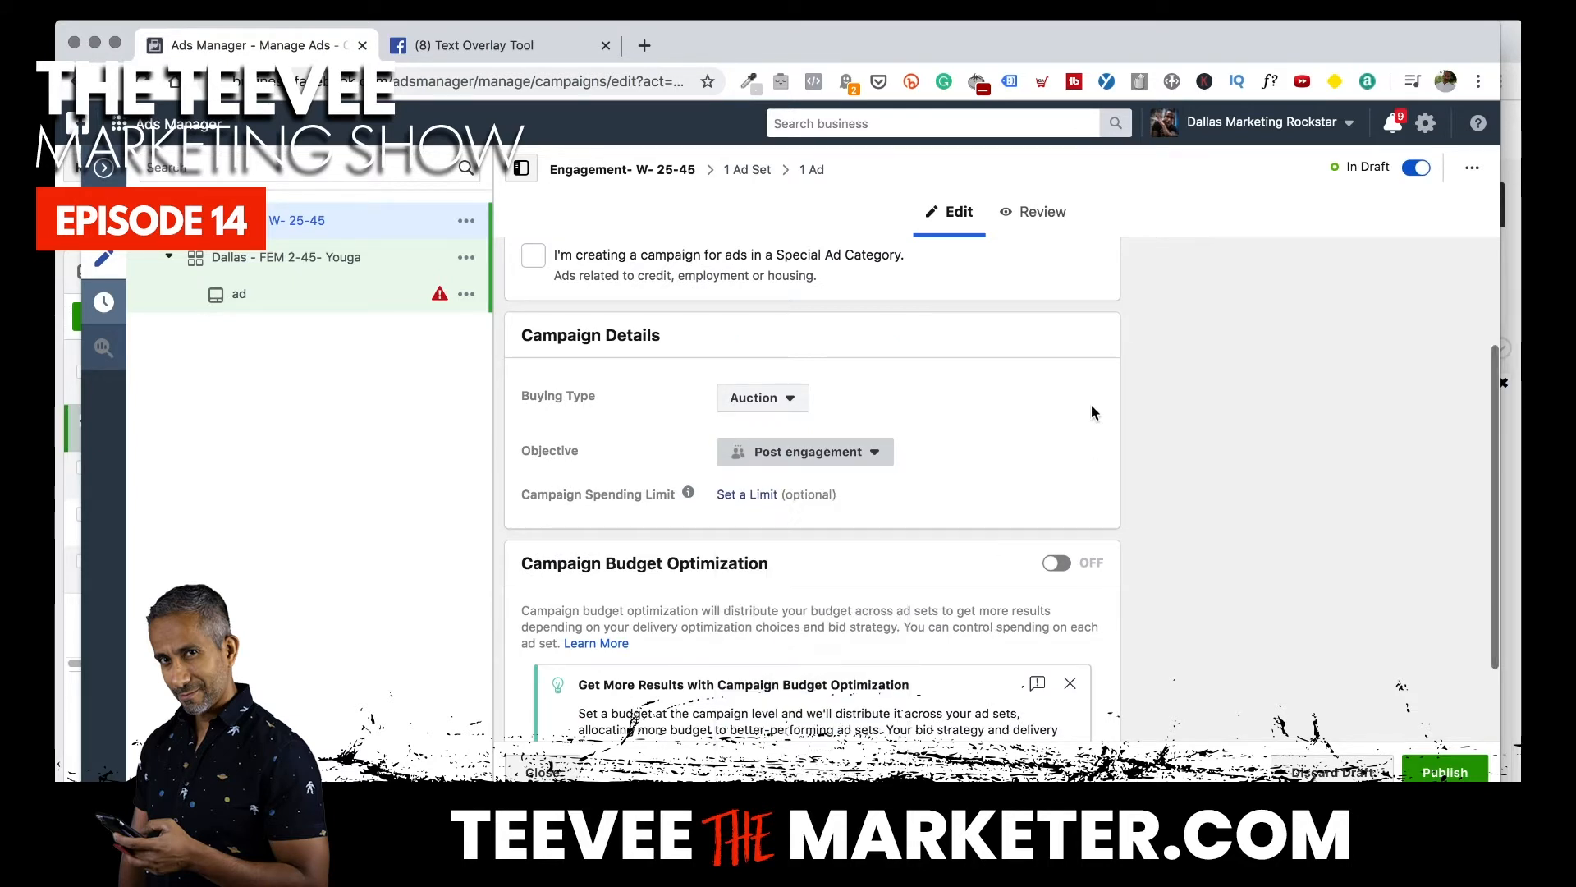
scroll(1059, 601, "down", 2)
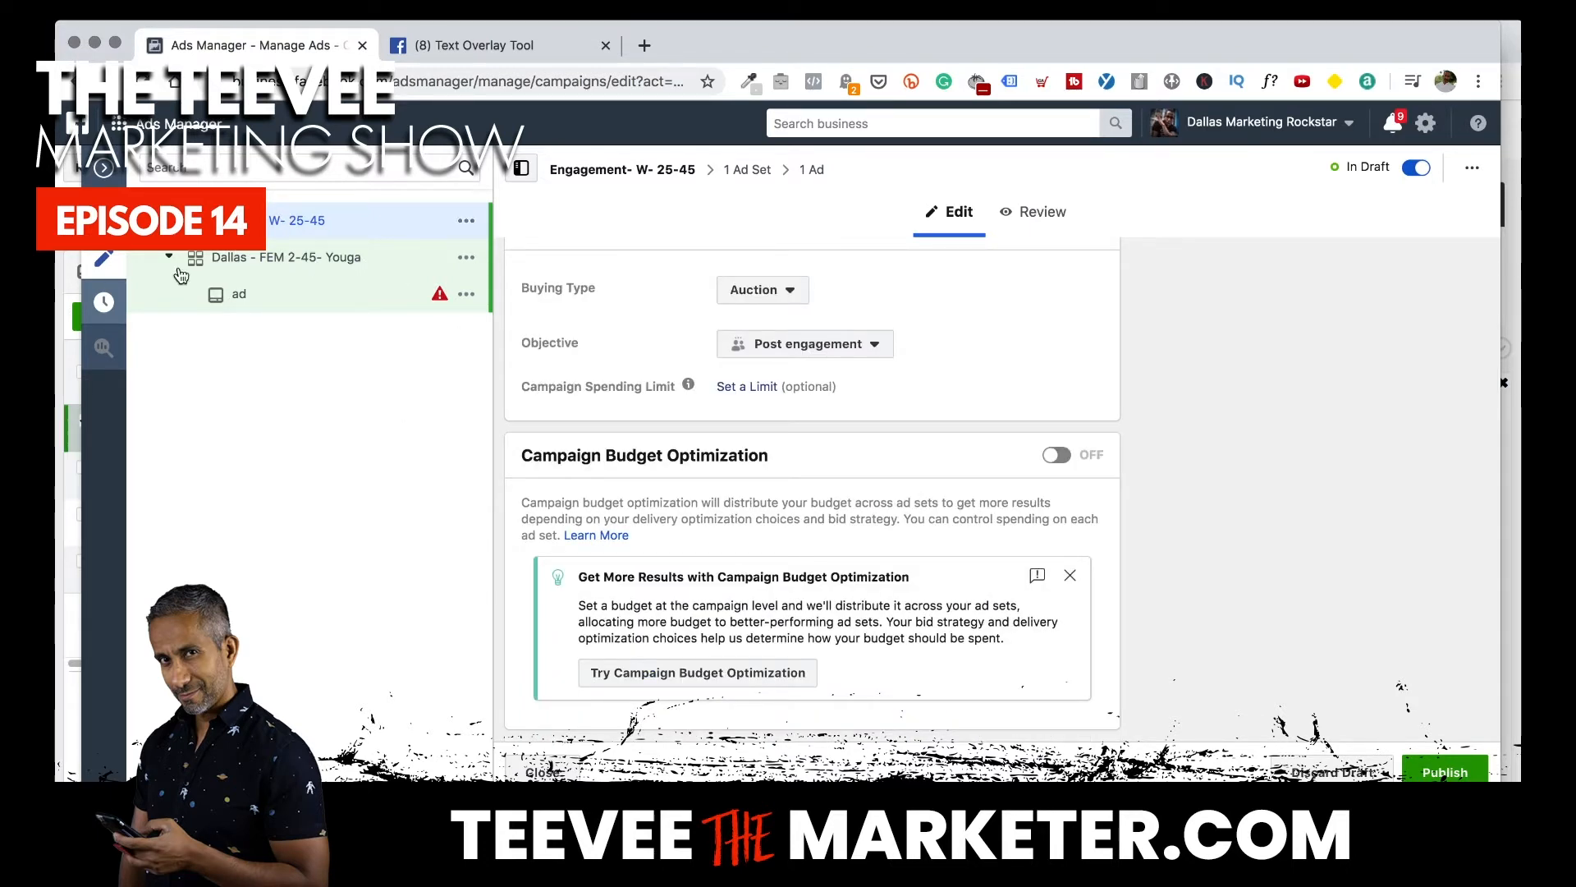
left_click(295, 274)
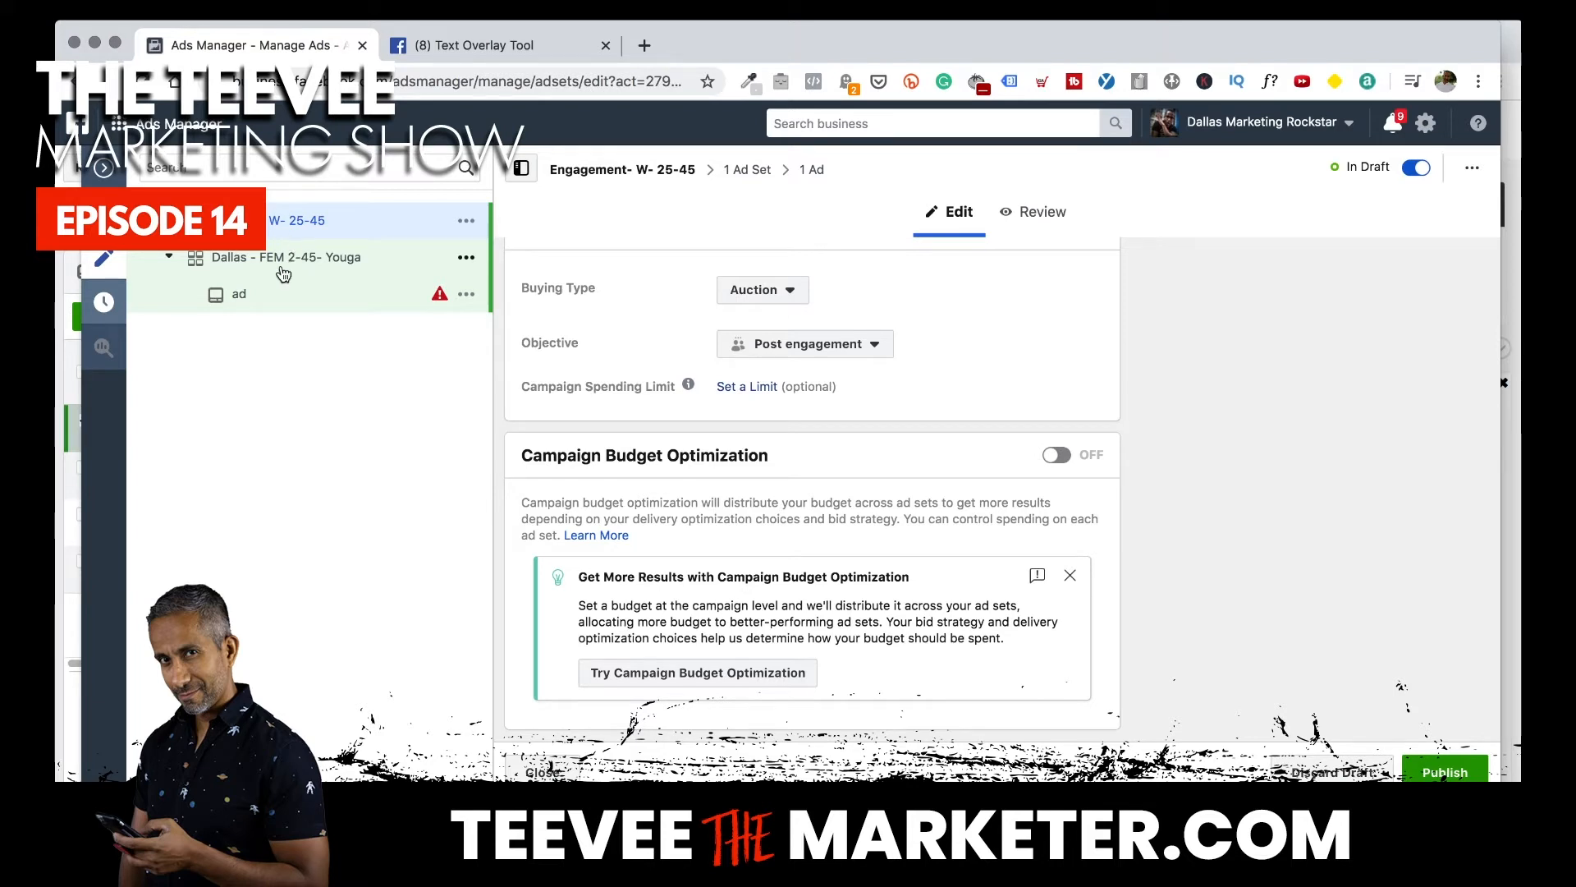
- Open the Dallas - FEM 2-45- Youga ad set and lower its daily budget from $11.00 to $1.00
left_click(283, 274)
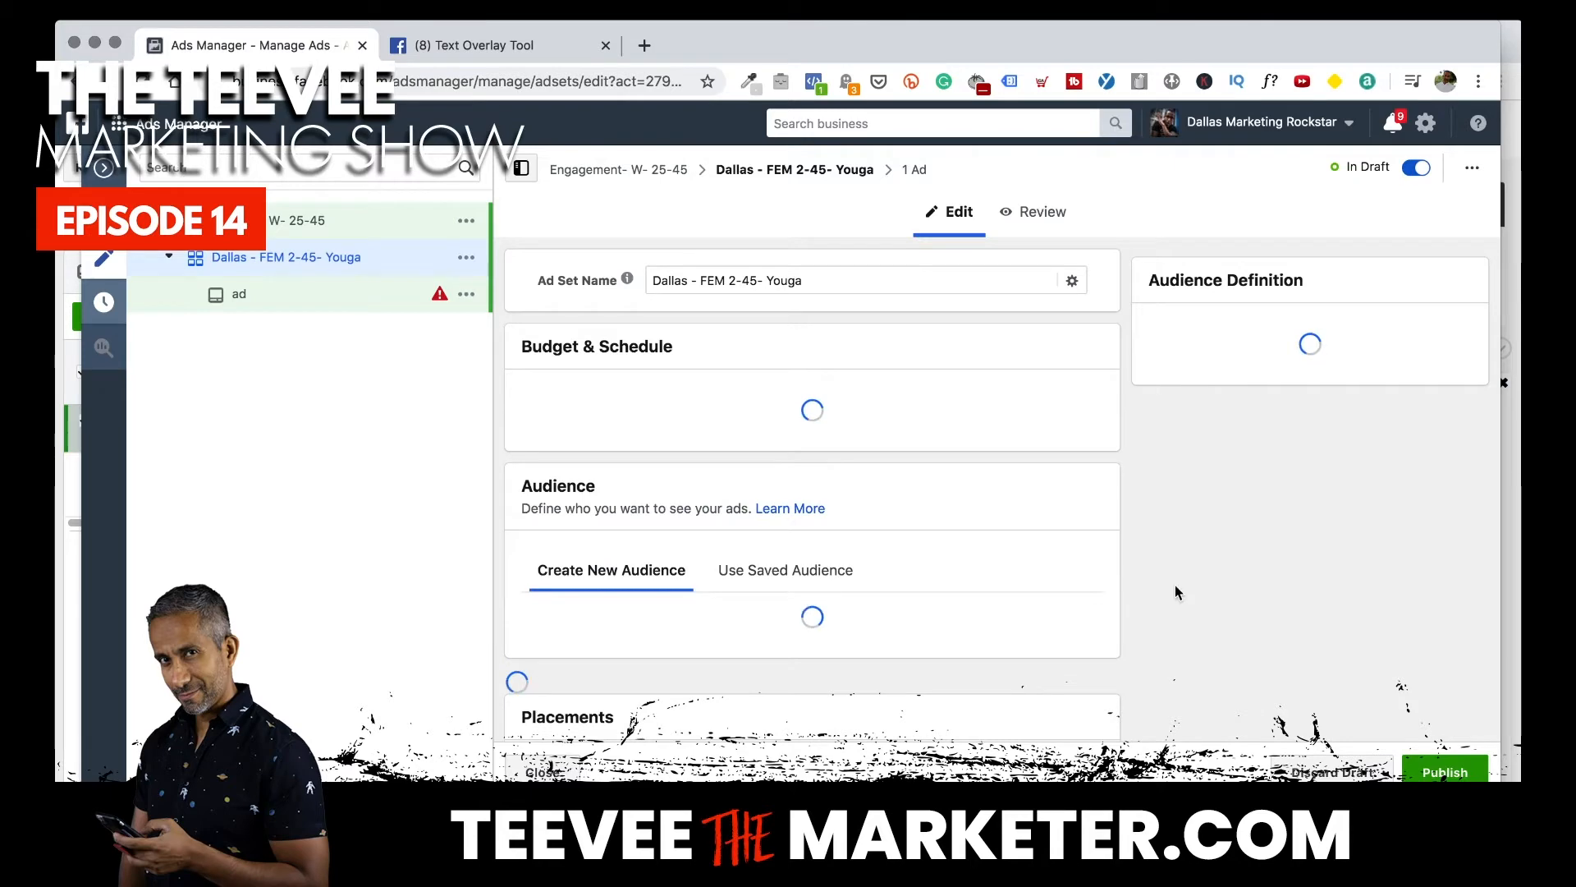
scroll(1175, 583, "down", 1)
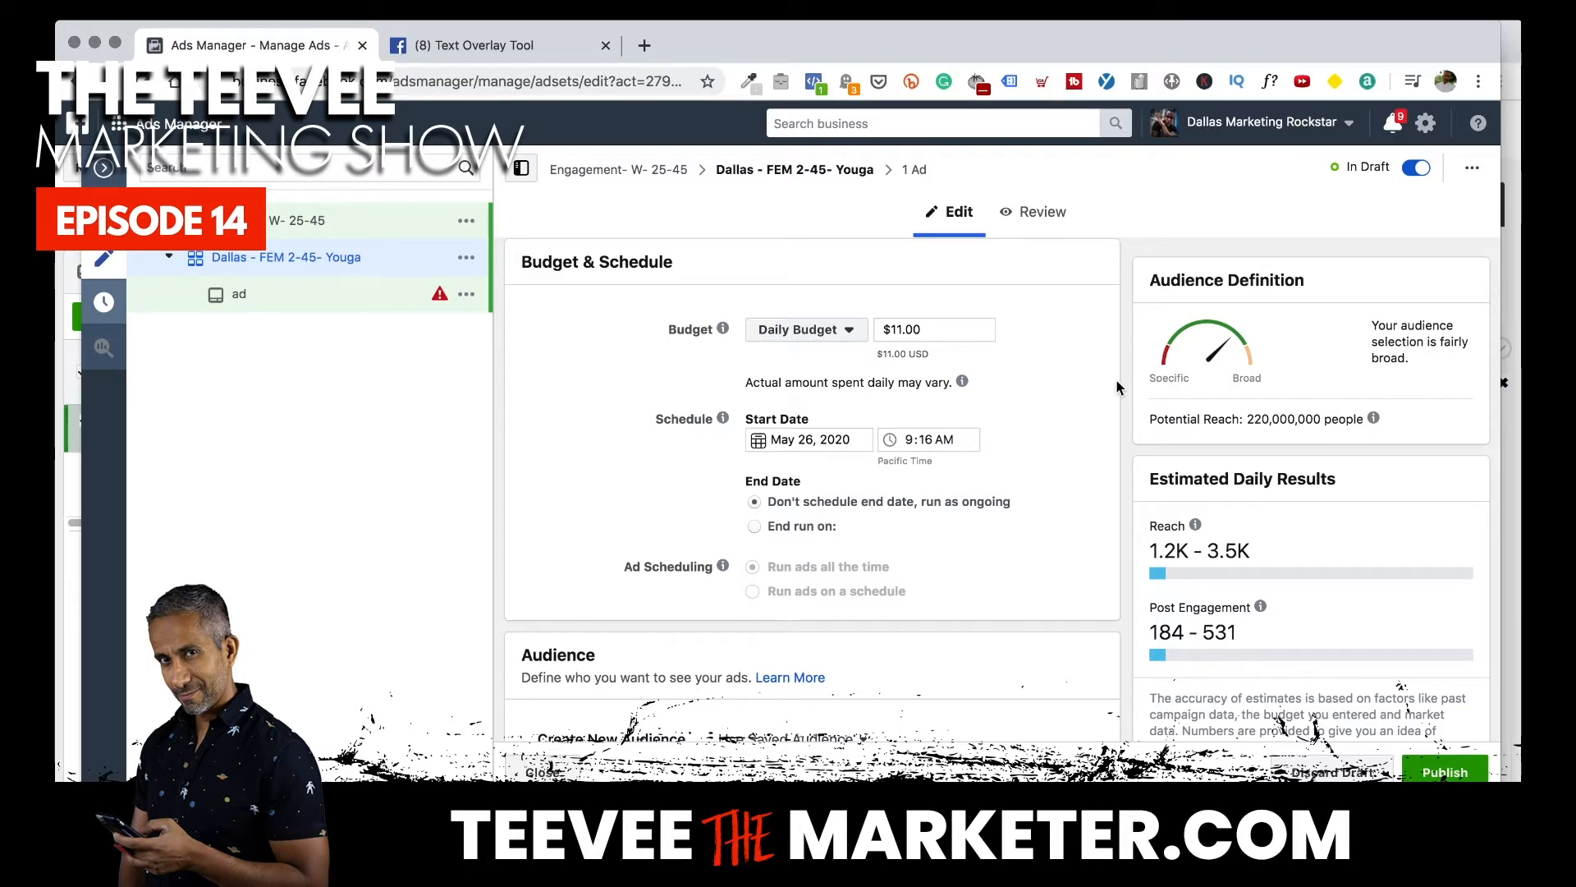
left_click(902, 327)
key("BackSpace")
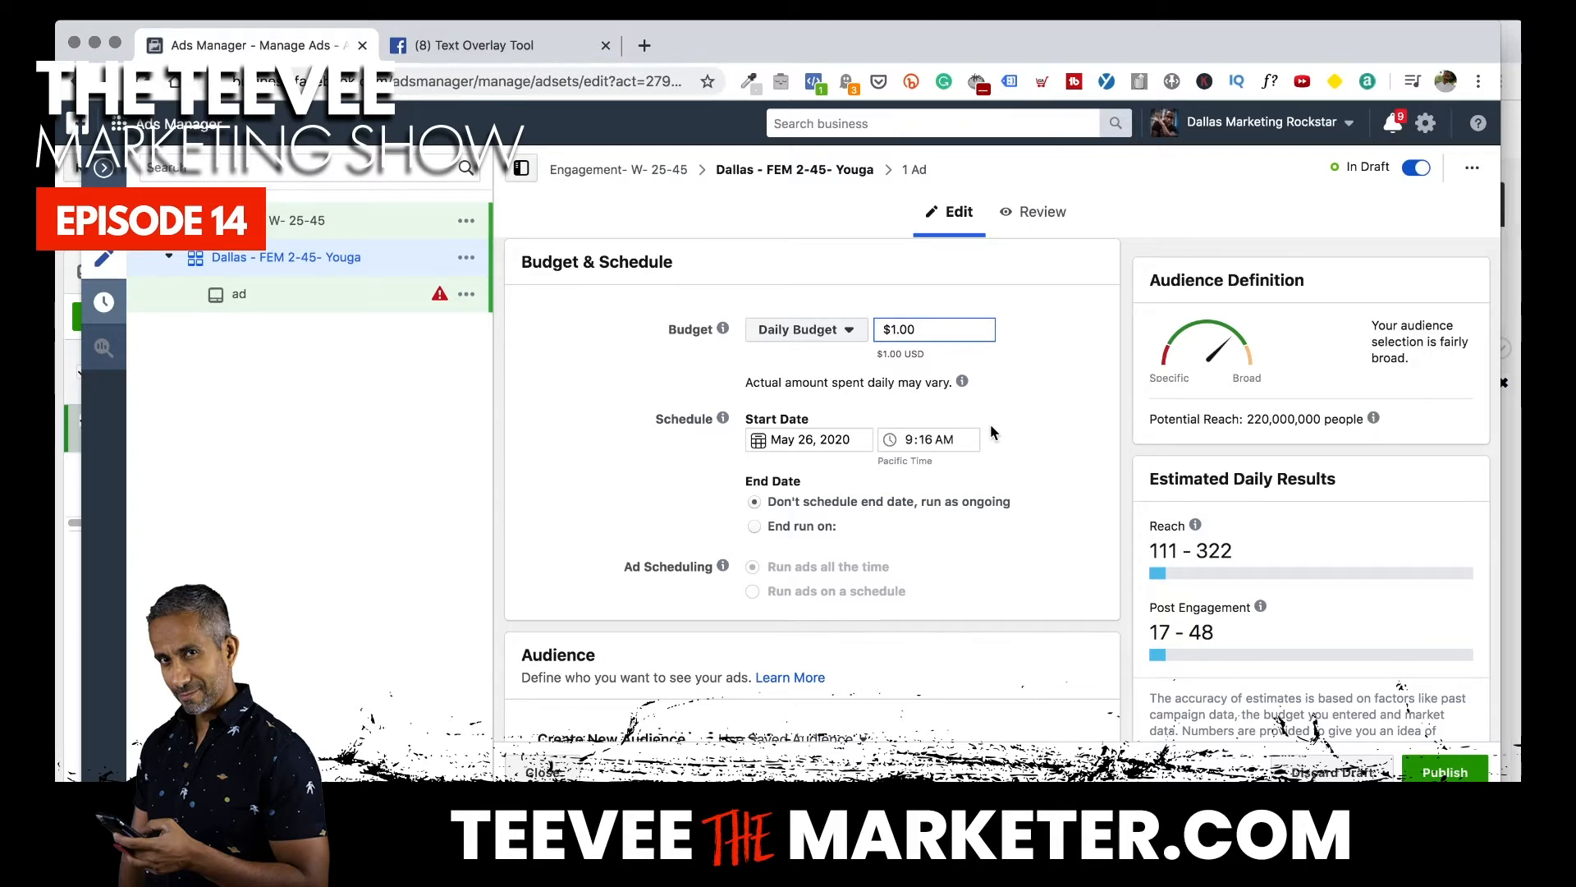
left_click(1087, 464)
scroll(1088, 463, "down", 1)
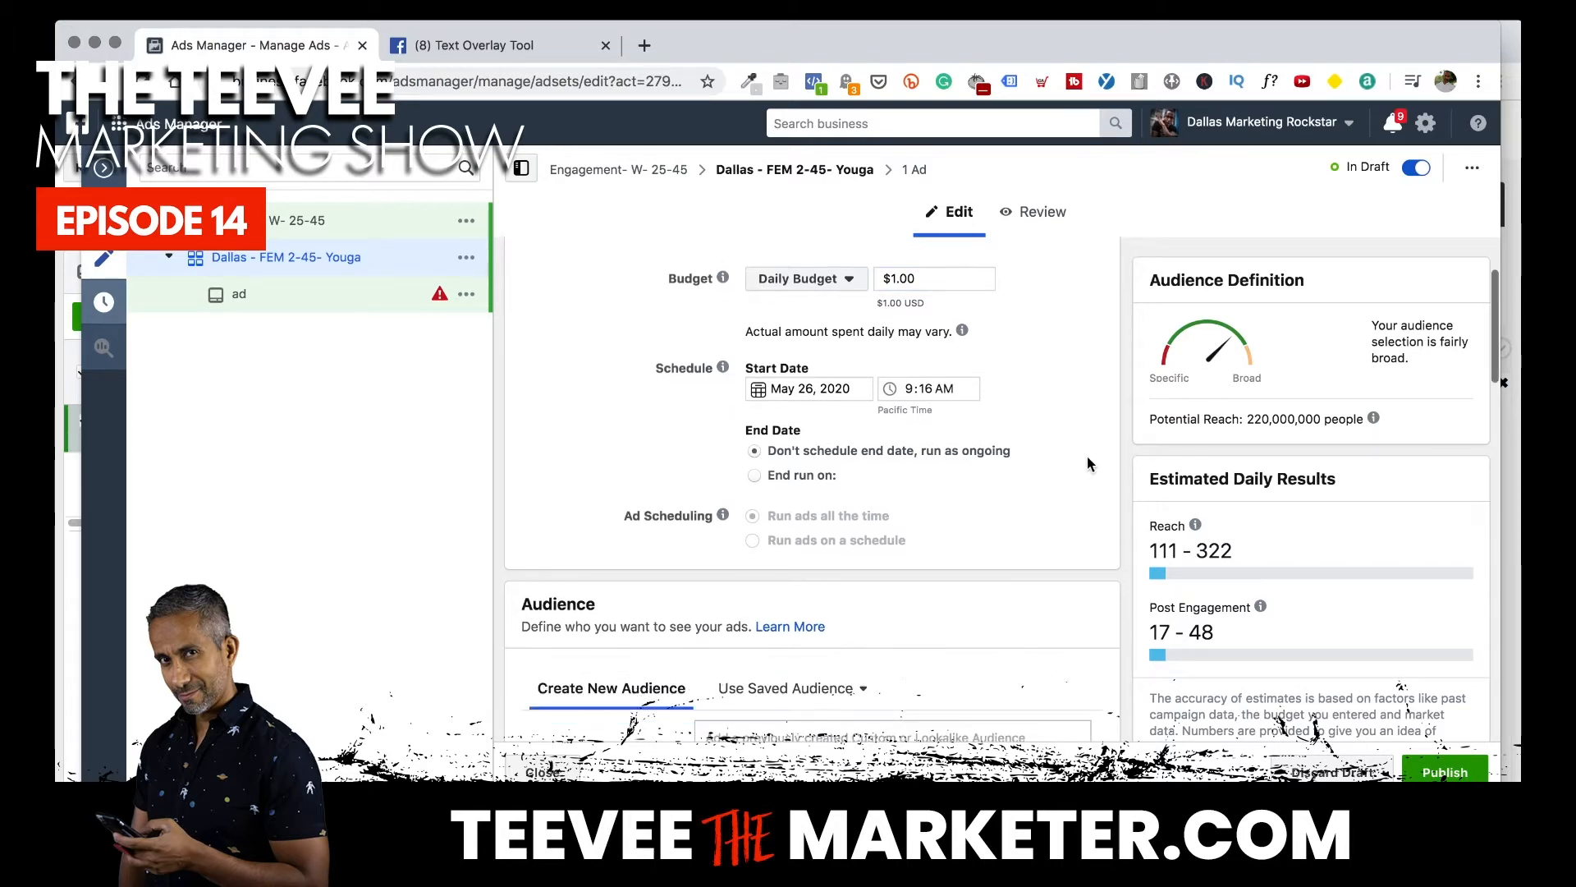
- Go to the Audience Locations field, dismiss the location tip, and open a new browser tab
scroll(1088, 464, "down", 5)
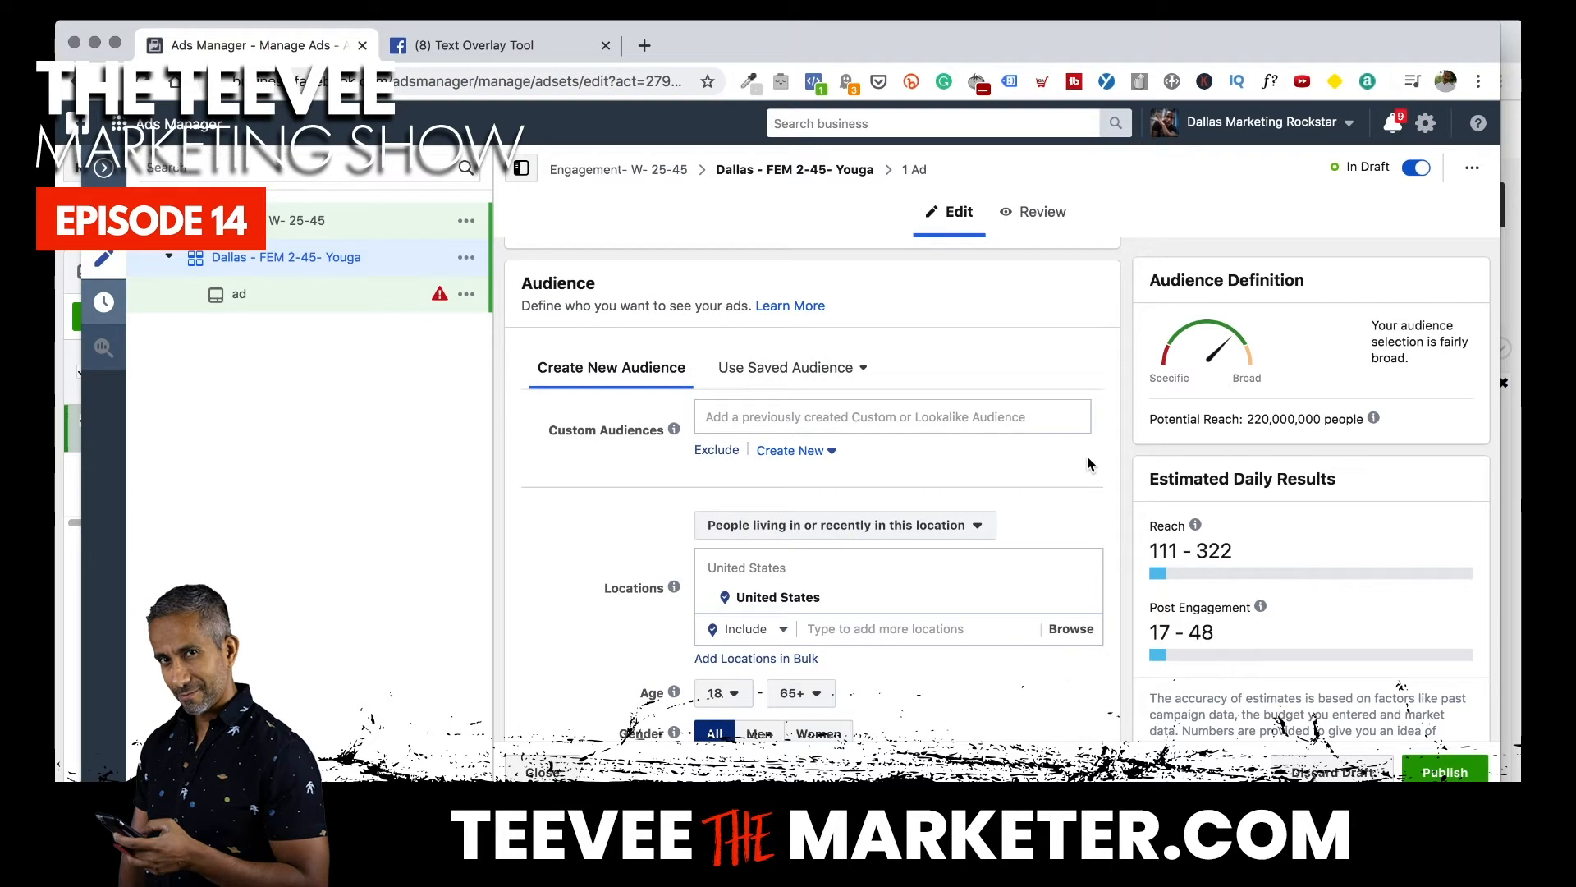
scroll(1088, 457, "down", 2)
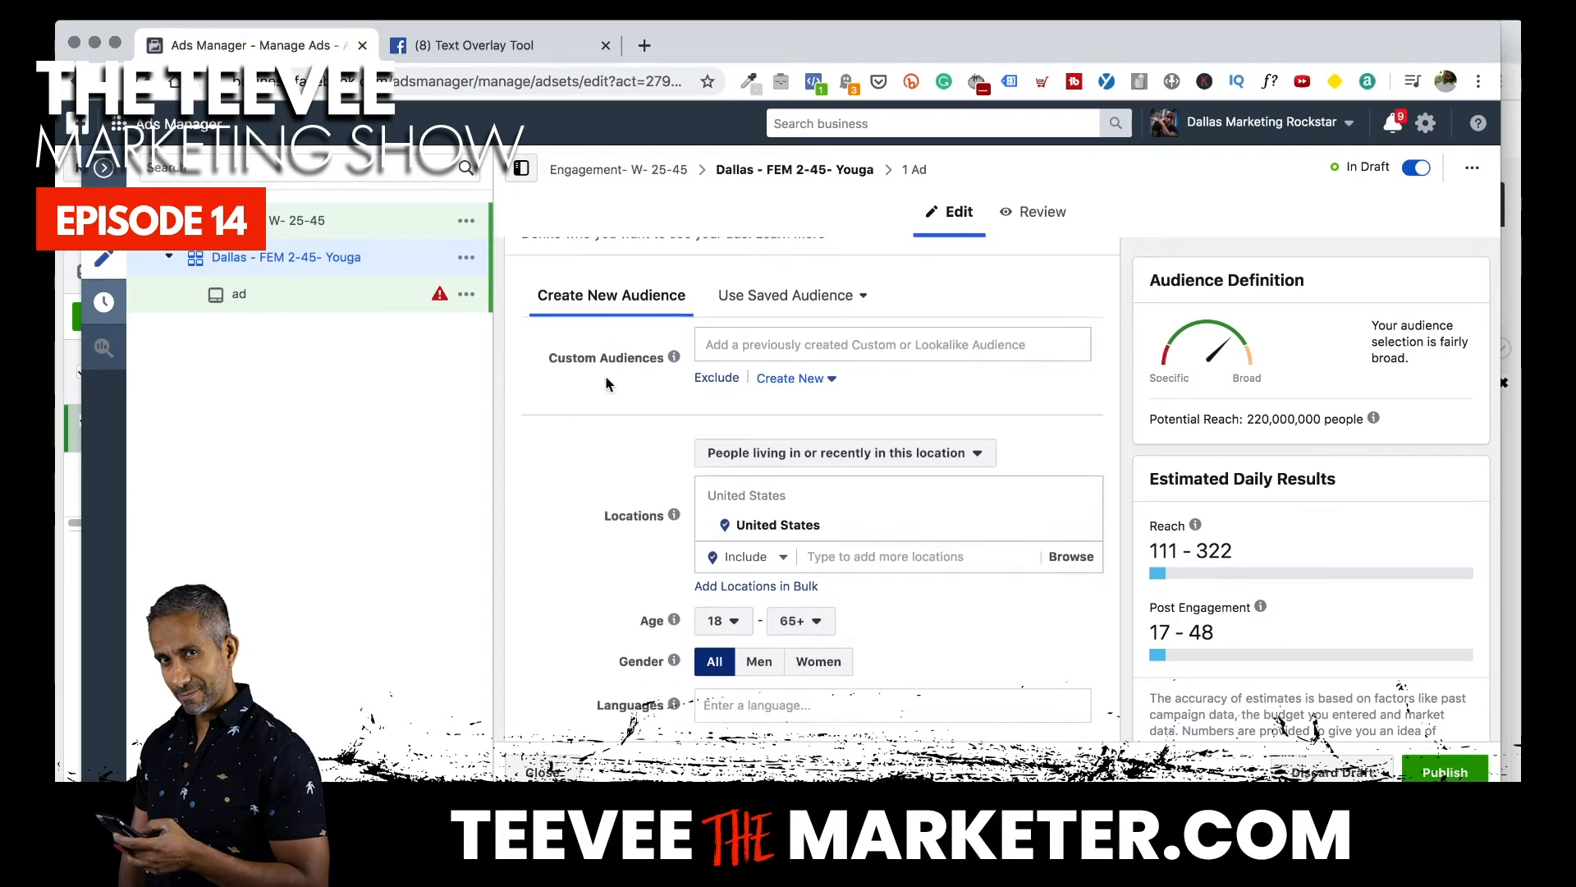
scroll(1096, 449, "down", 2)
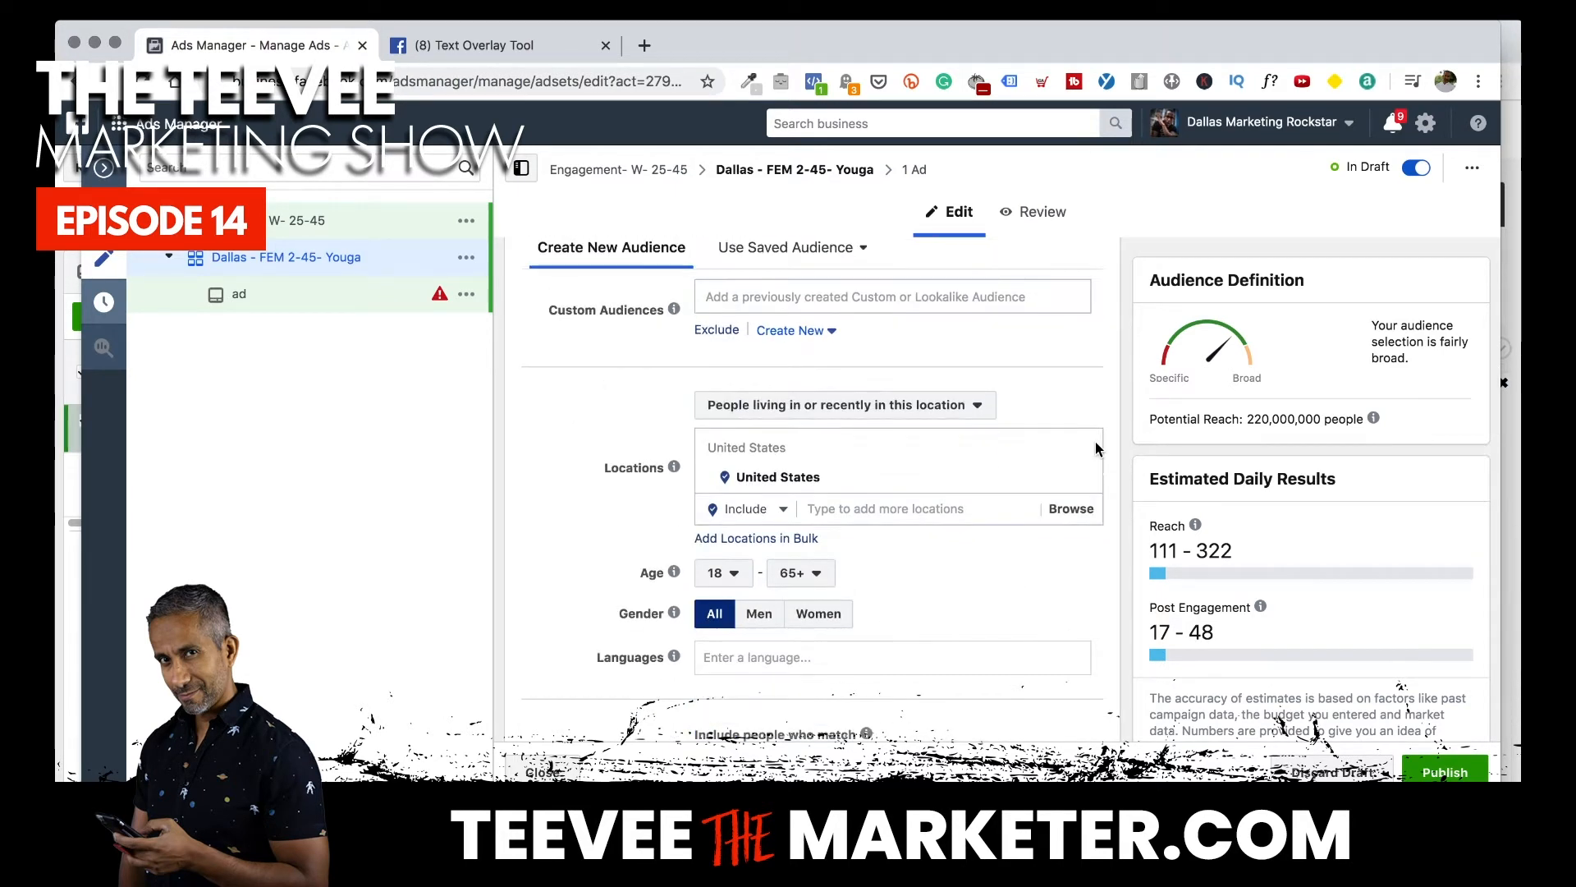
left_click(920, 489)
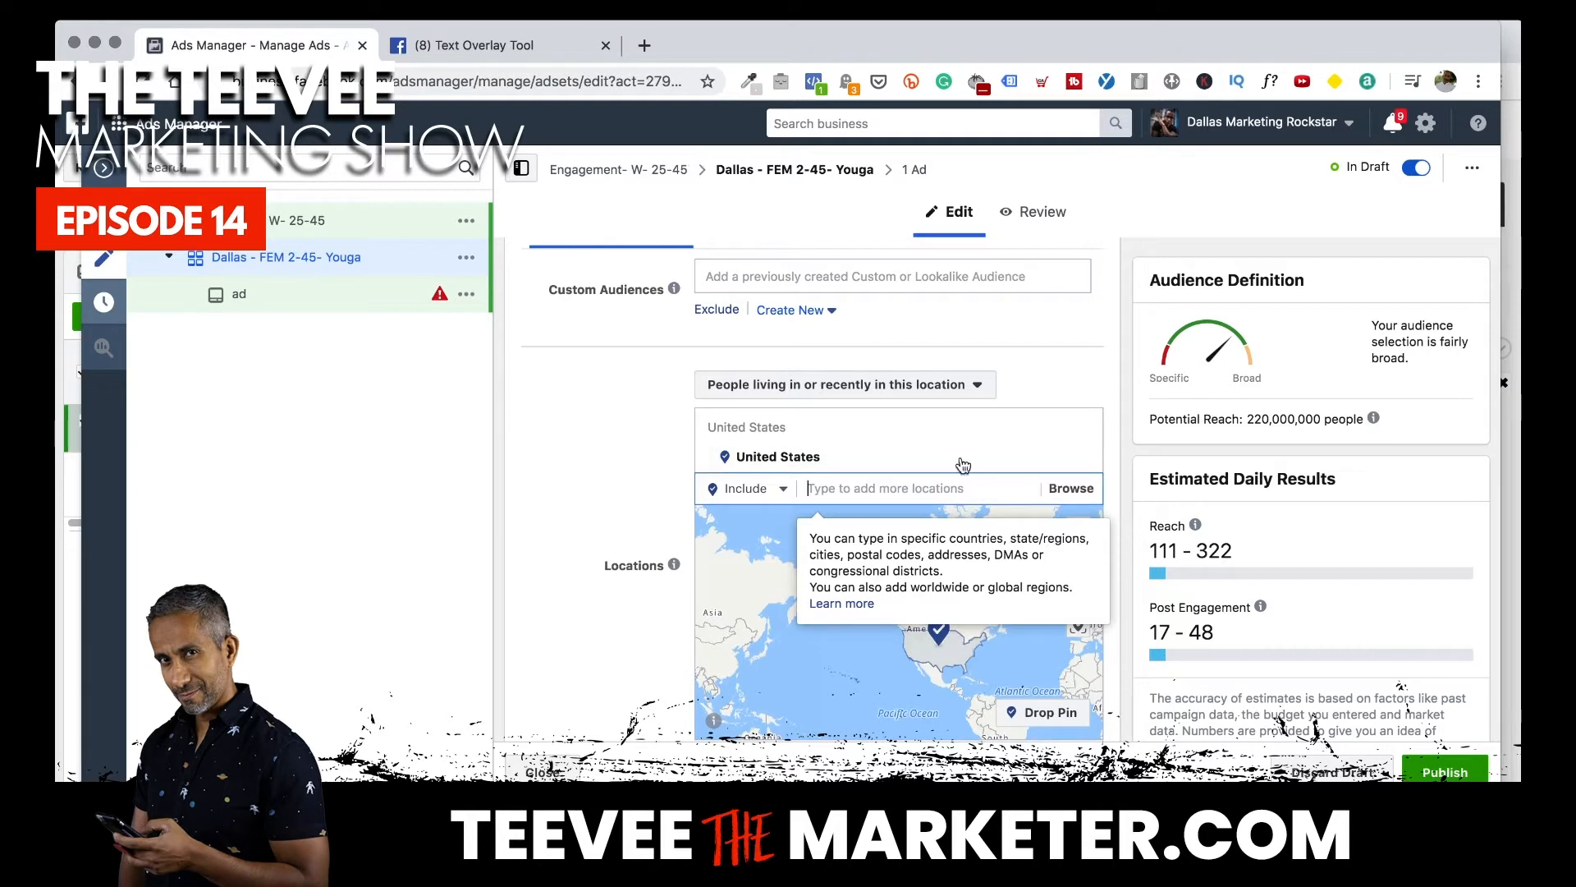
left_click(395, 488)
key("super+t")
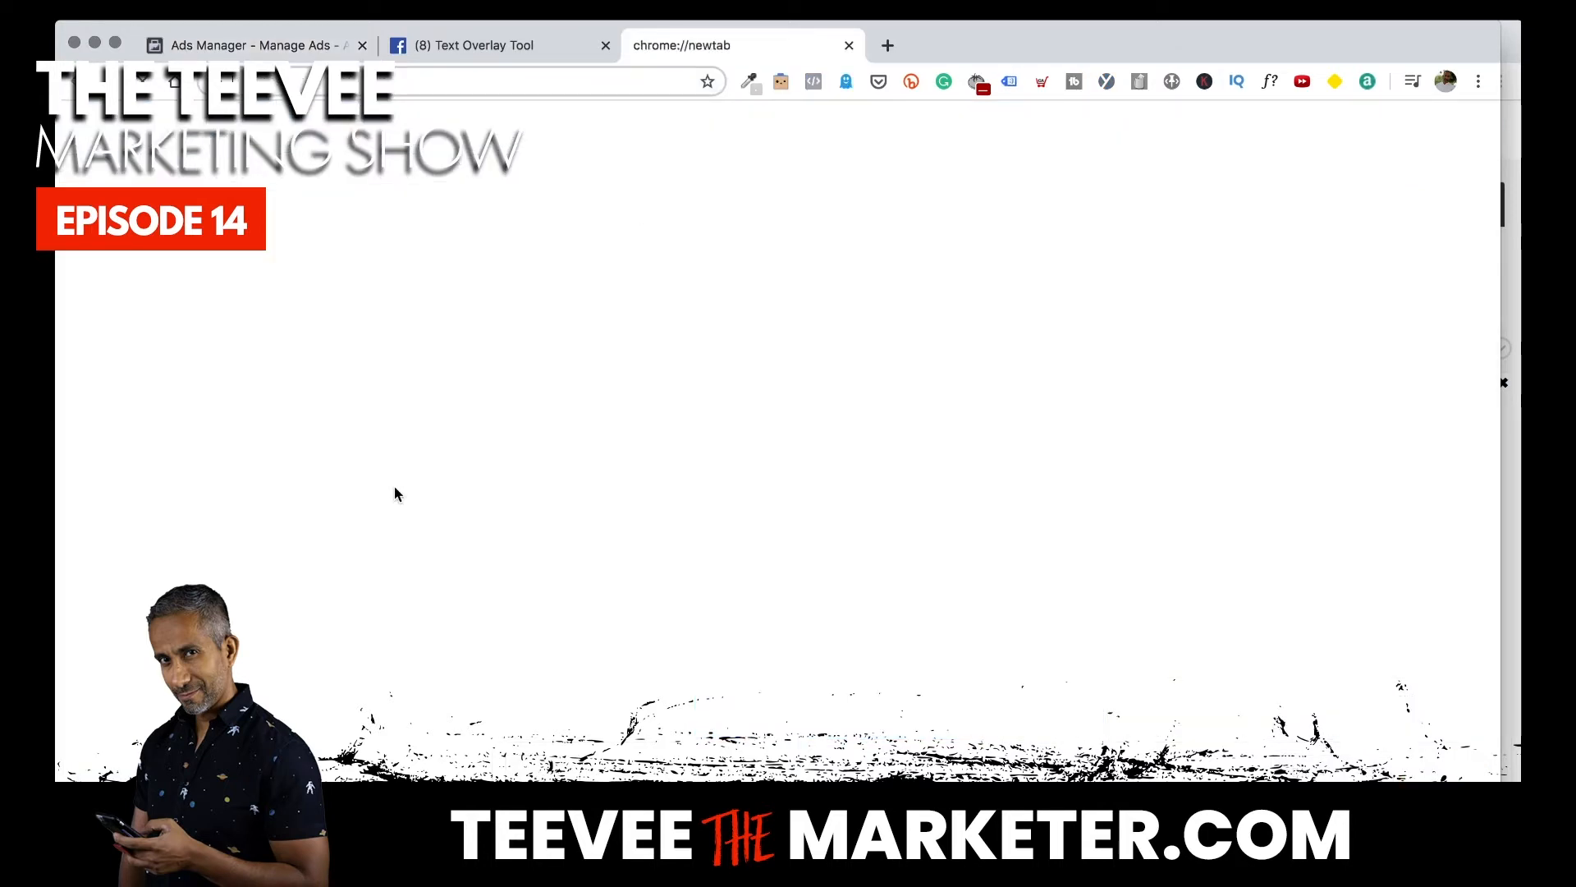
- Search Google for 'yoga studio near me' in the new tab
type("yoga studio")
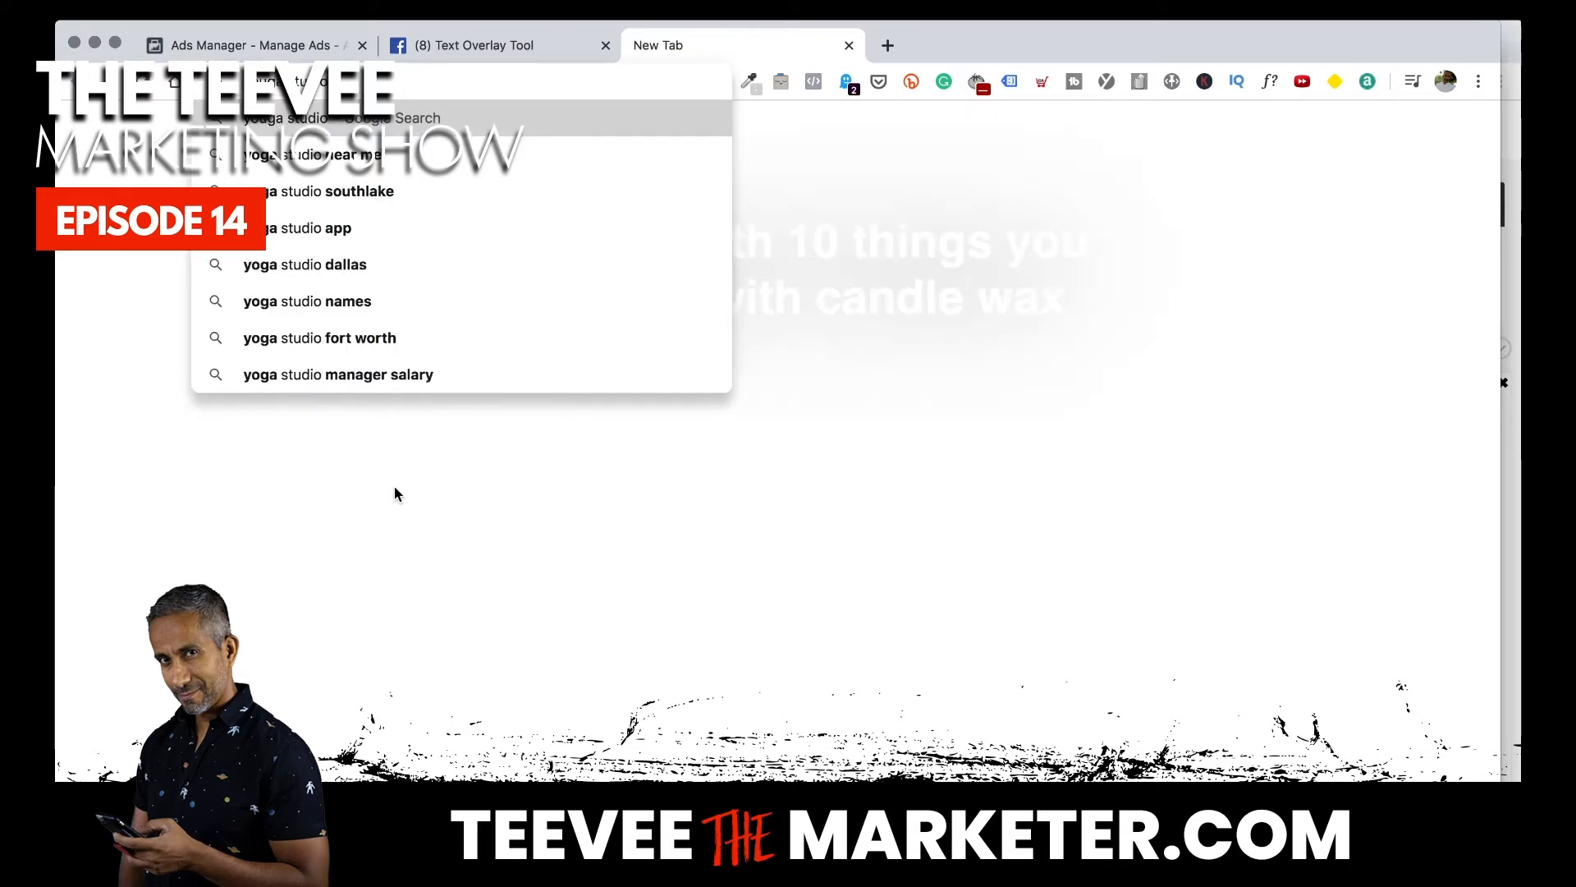
key("Down")
key("Return")
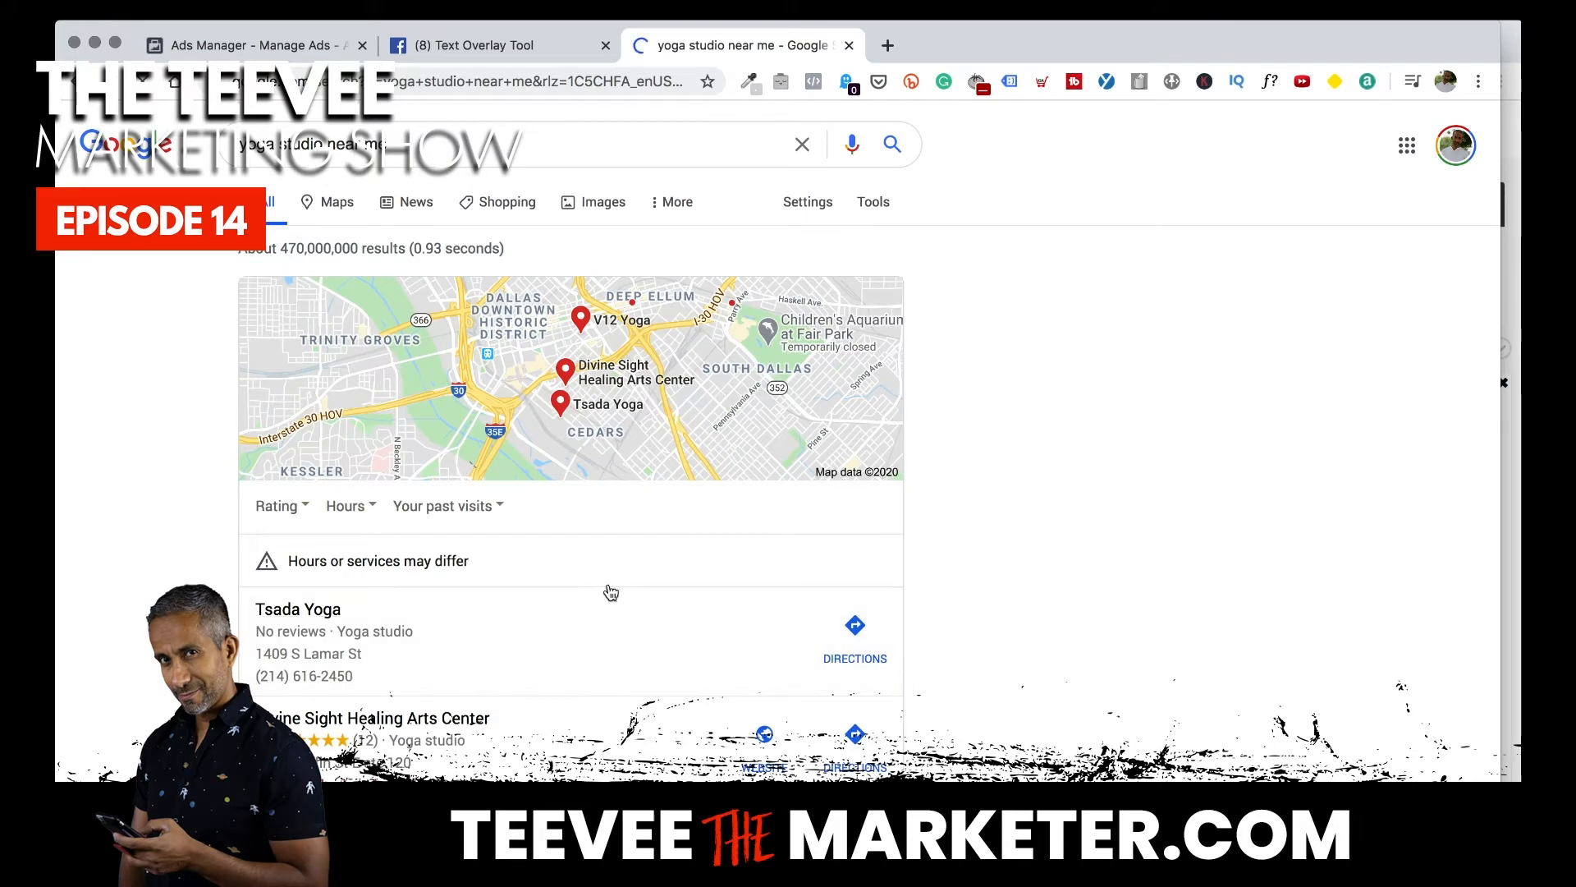
scroll(556, 623, "down", 3)
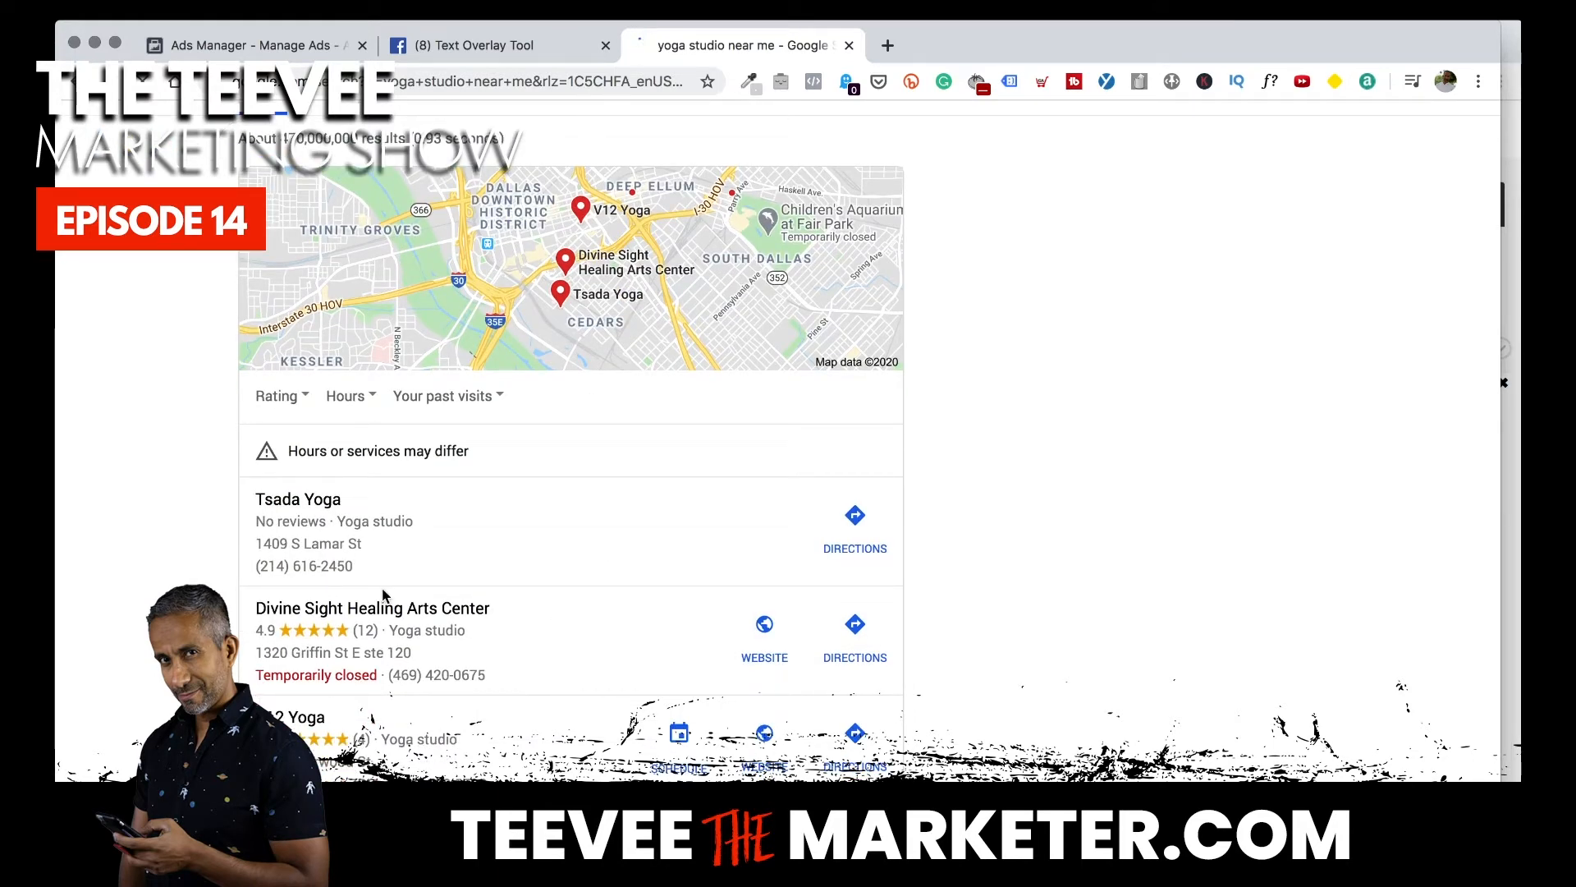
- Close the Text Overlay Tool tab and return to the Ads Manager ad set editor
left_click(467, 52)
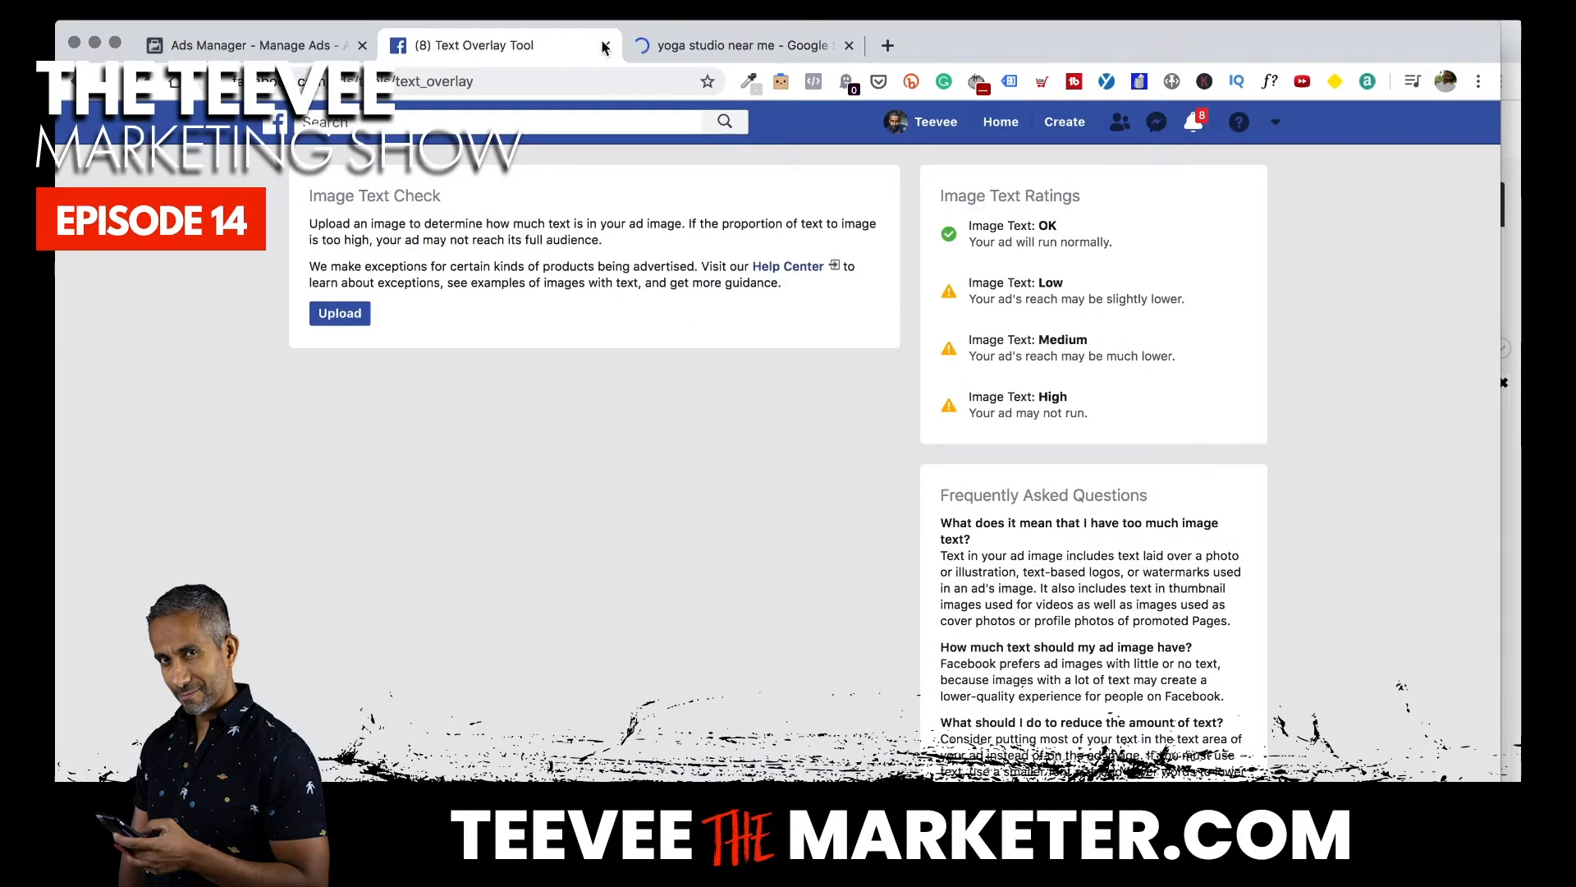
key("ctrl+Tab")
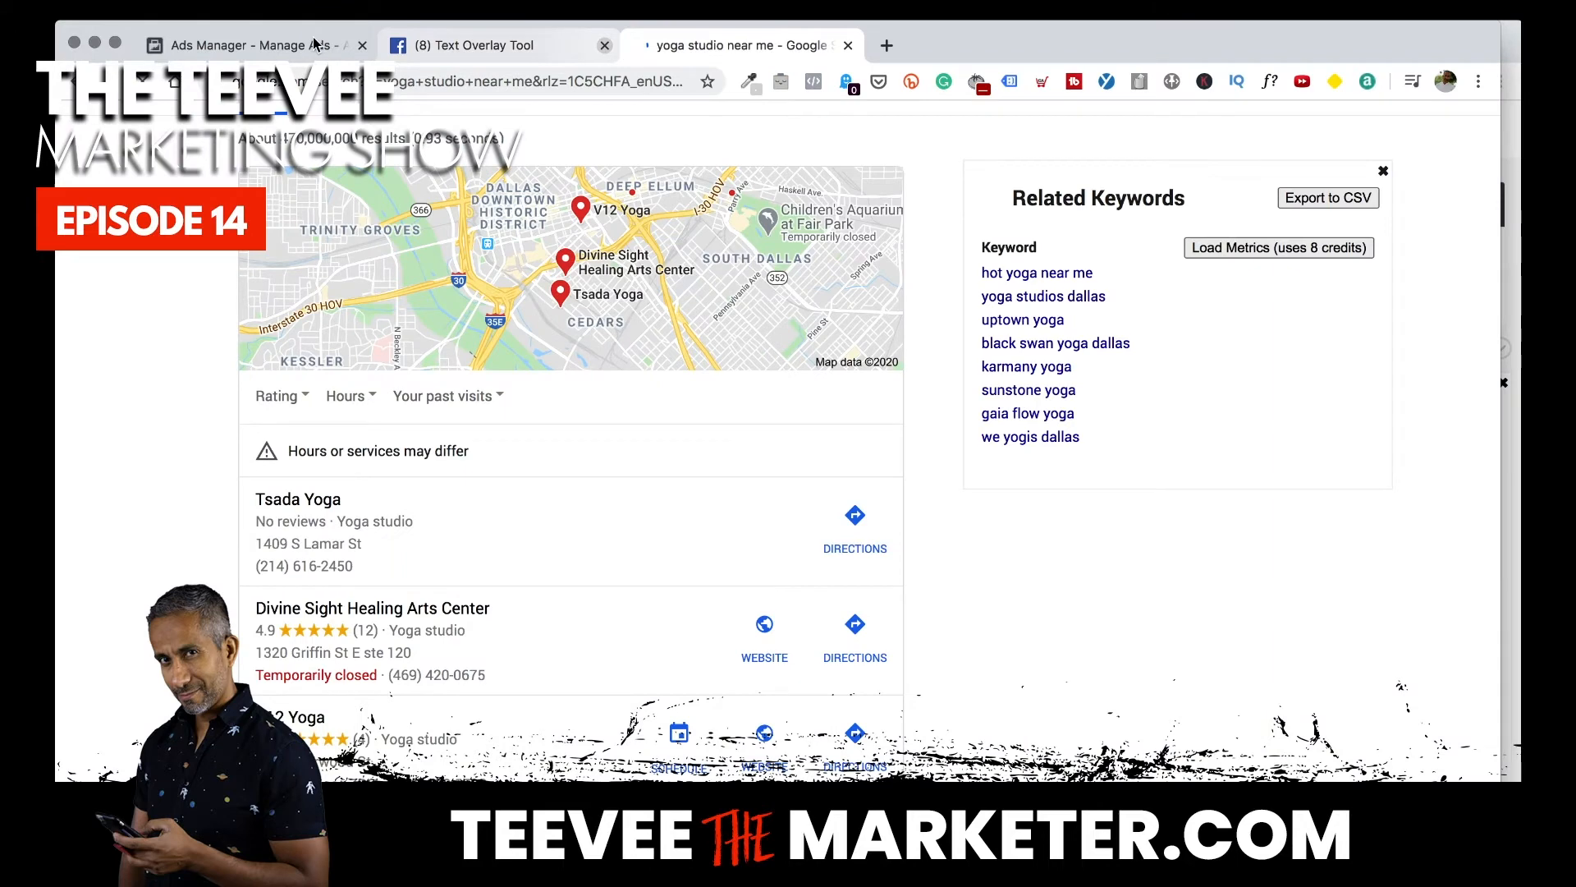
left_click(604, 45)
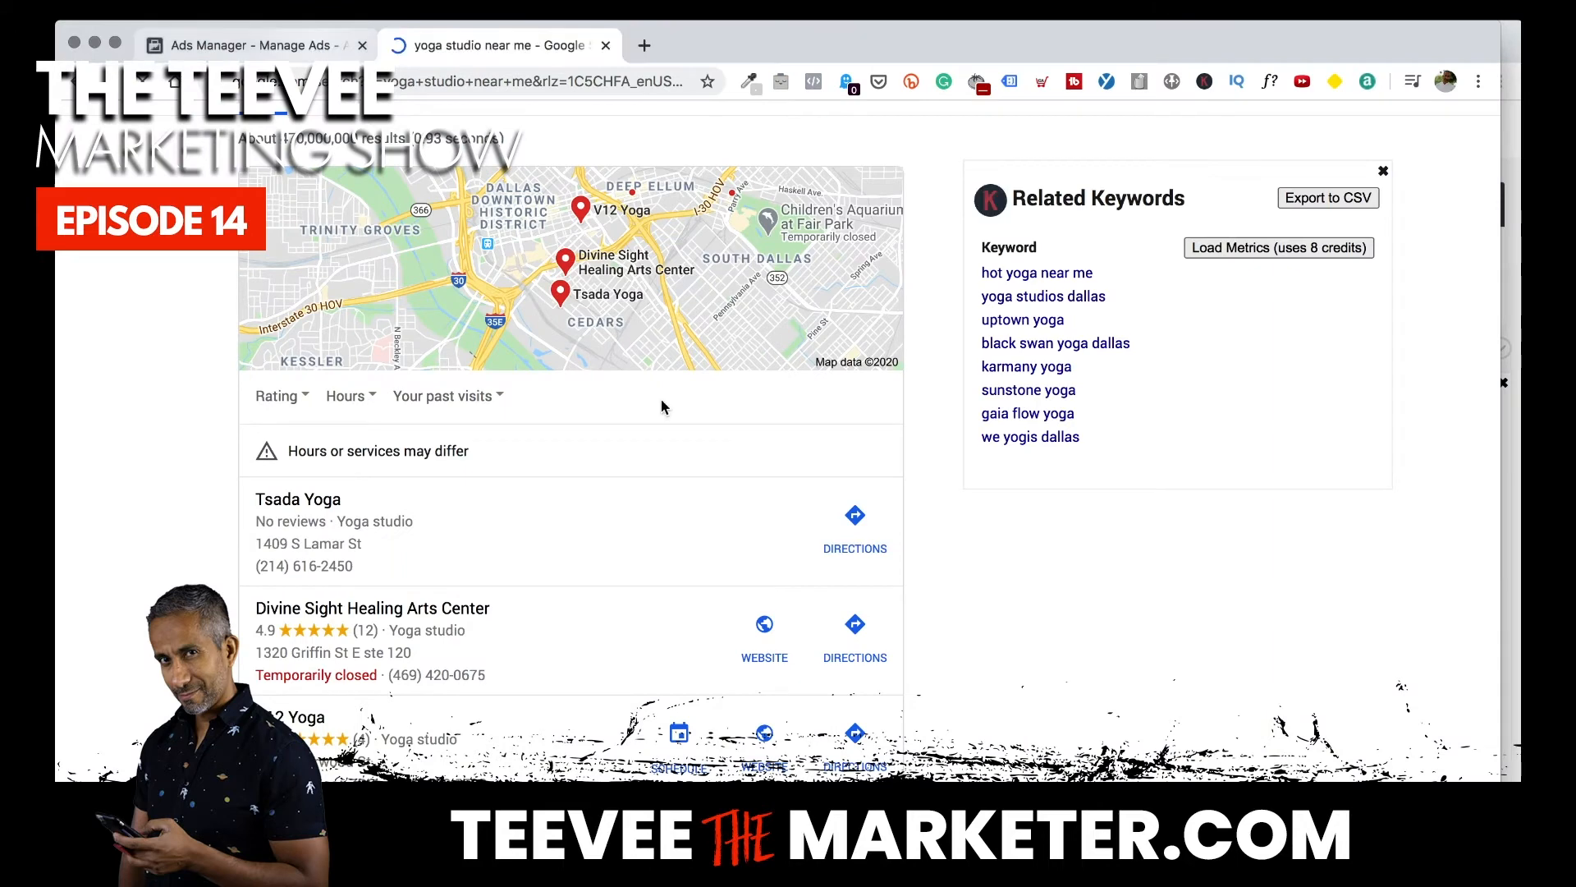
left_click(319, 37)
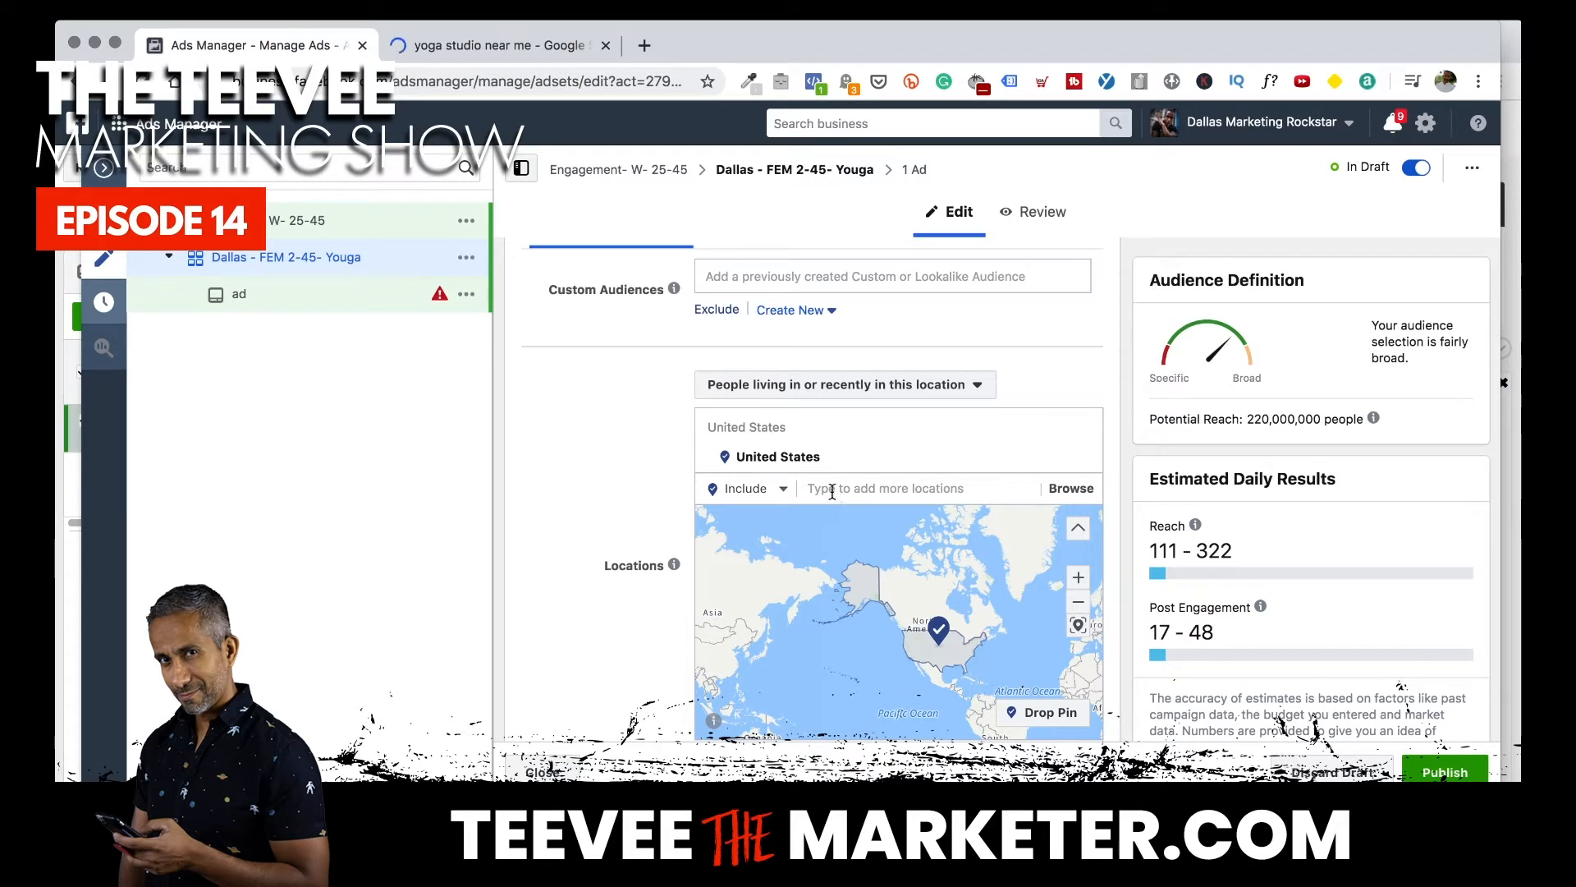
left_click(832, 490)
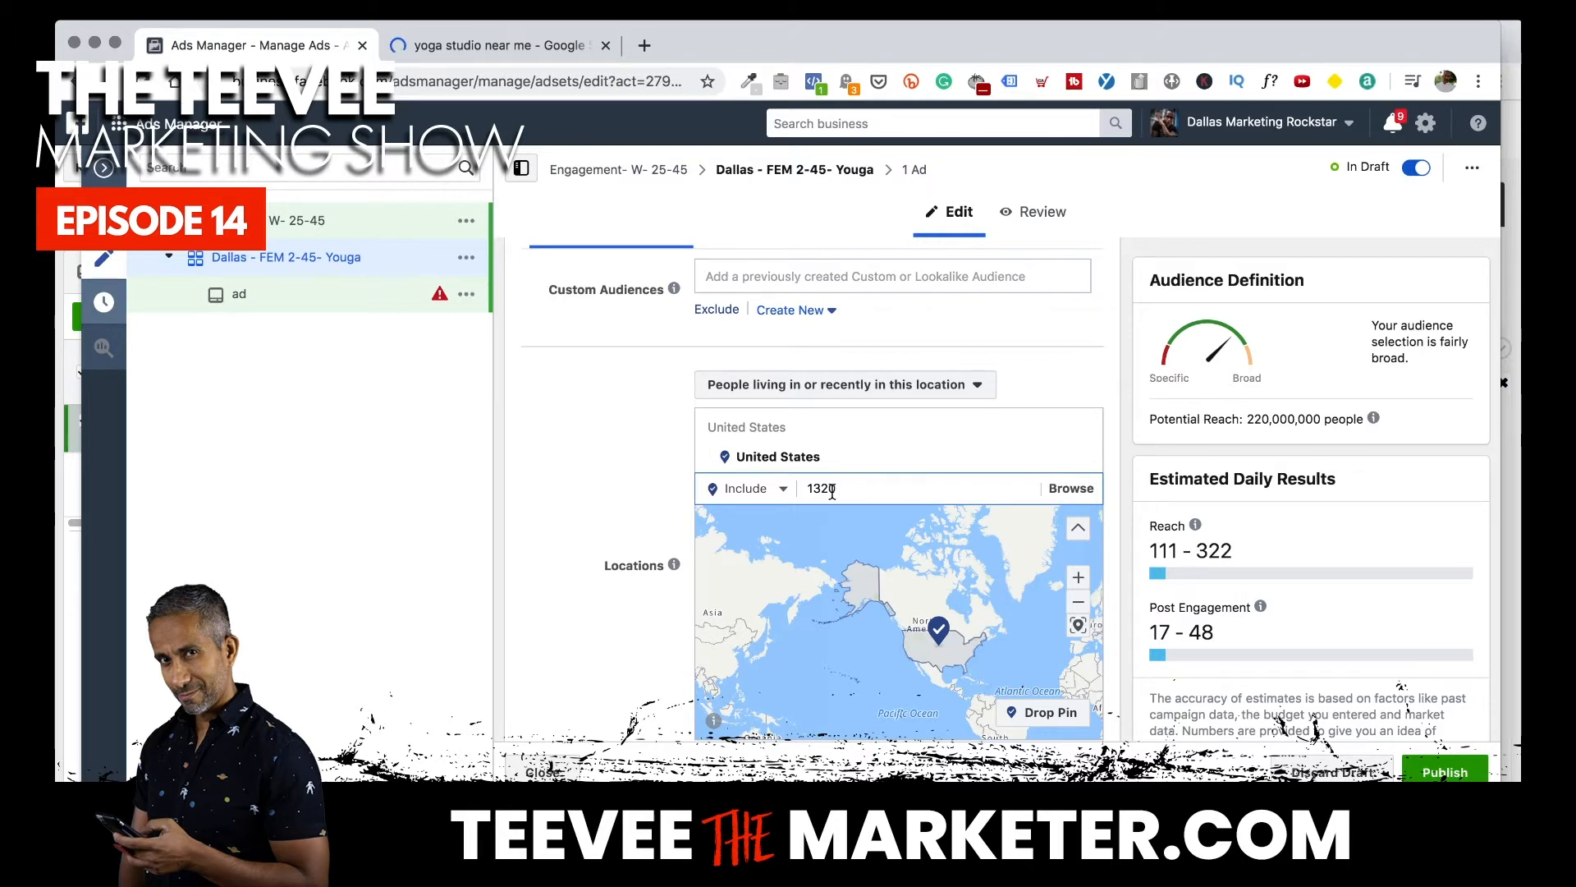
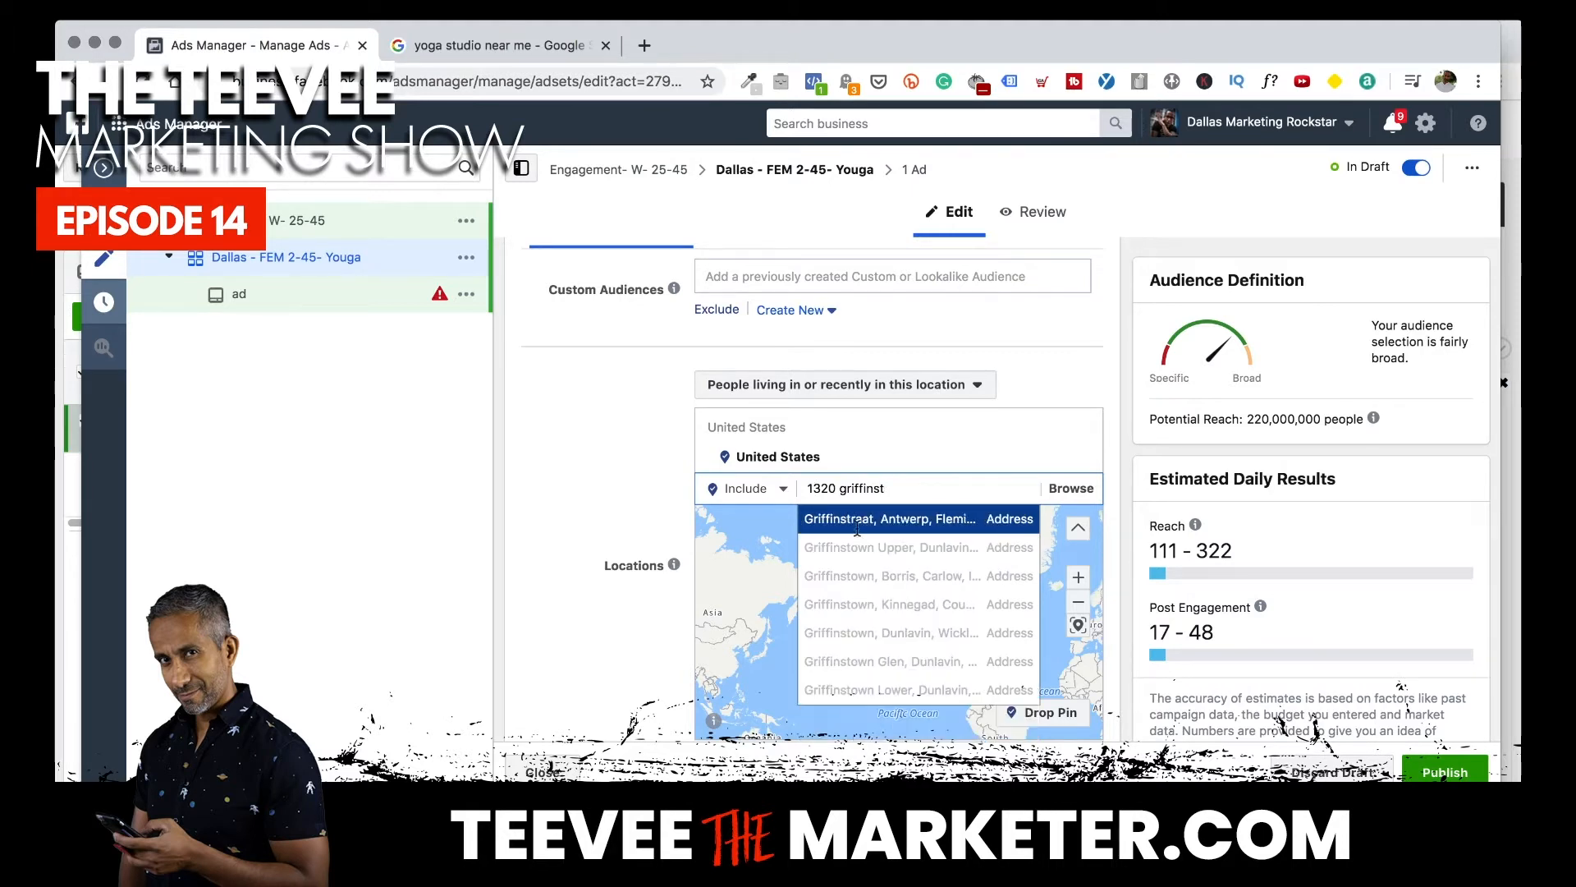
type("st")
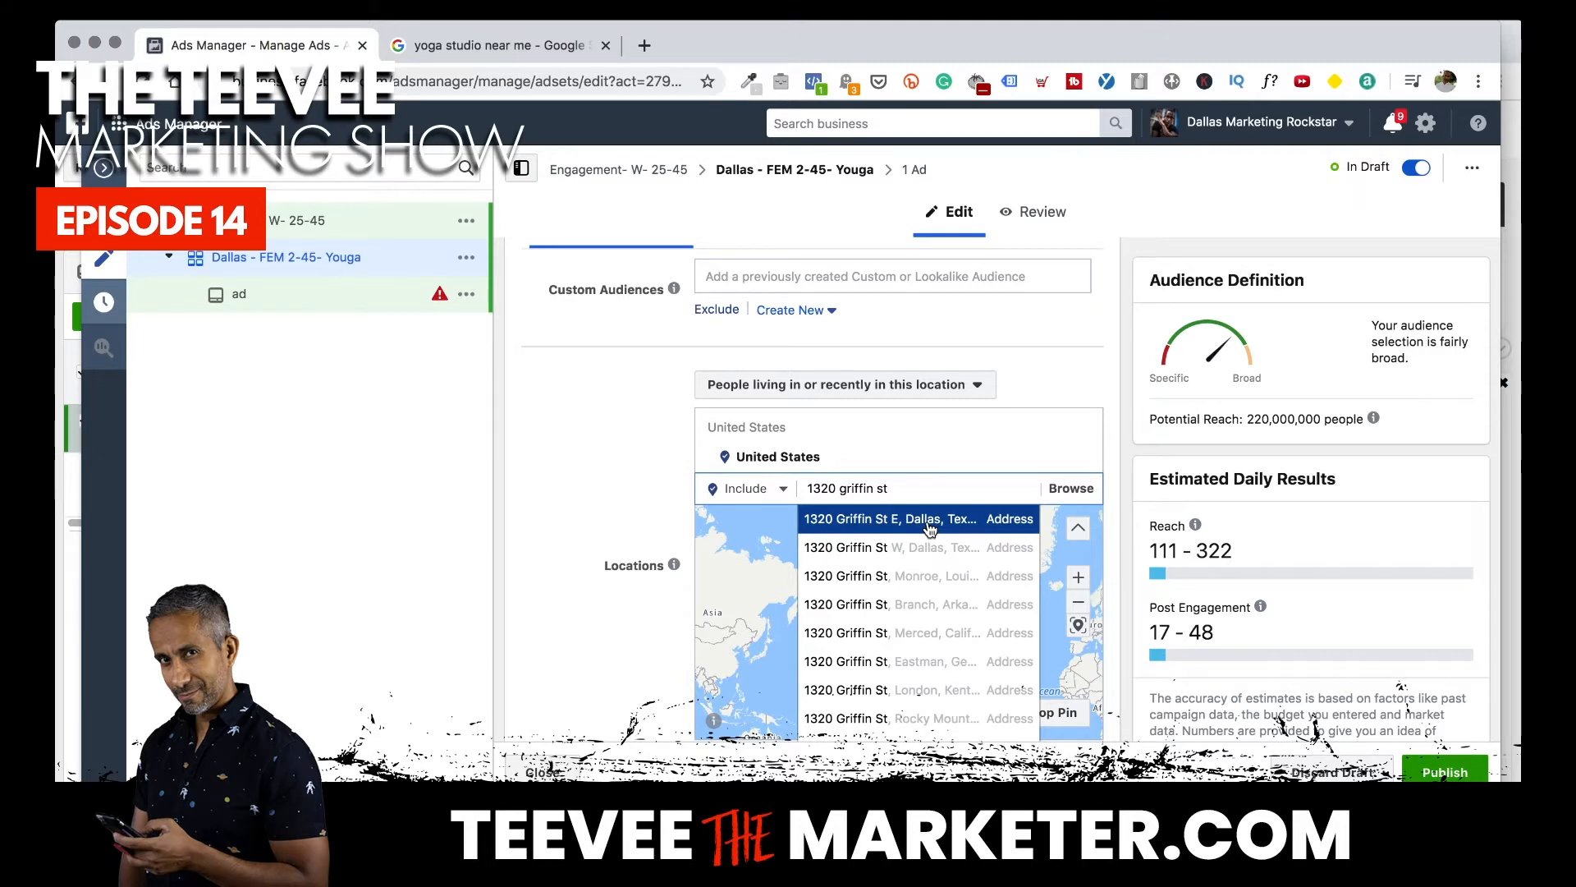
left_click(930, 528)
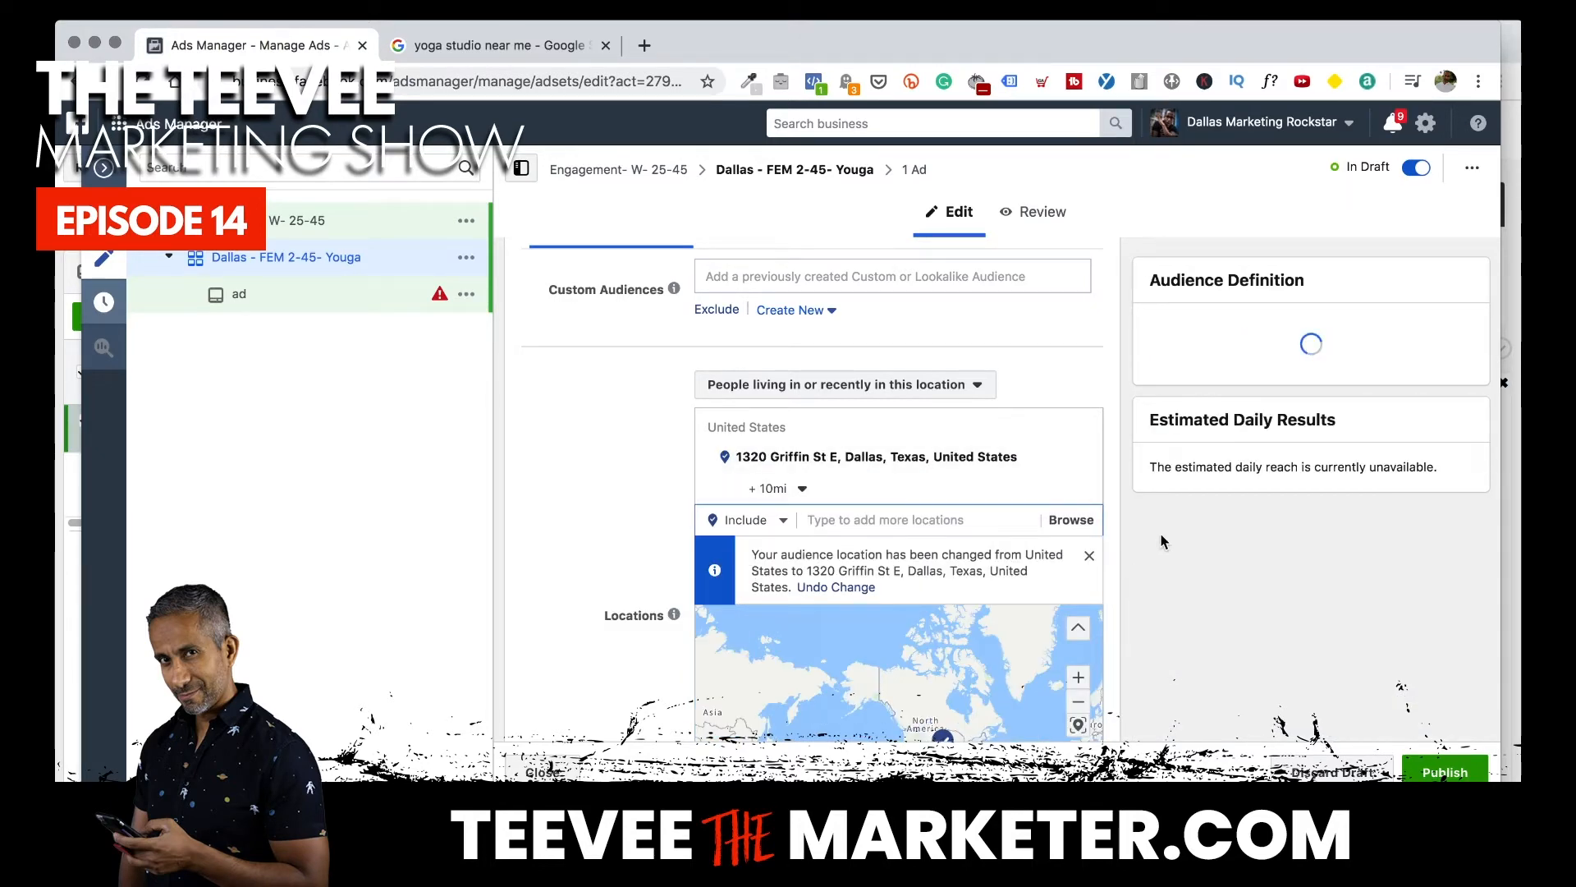
scroll(1127, 561, "down", 2)
scroll(1133, 518, "down", 1)
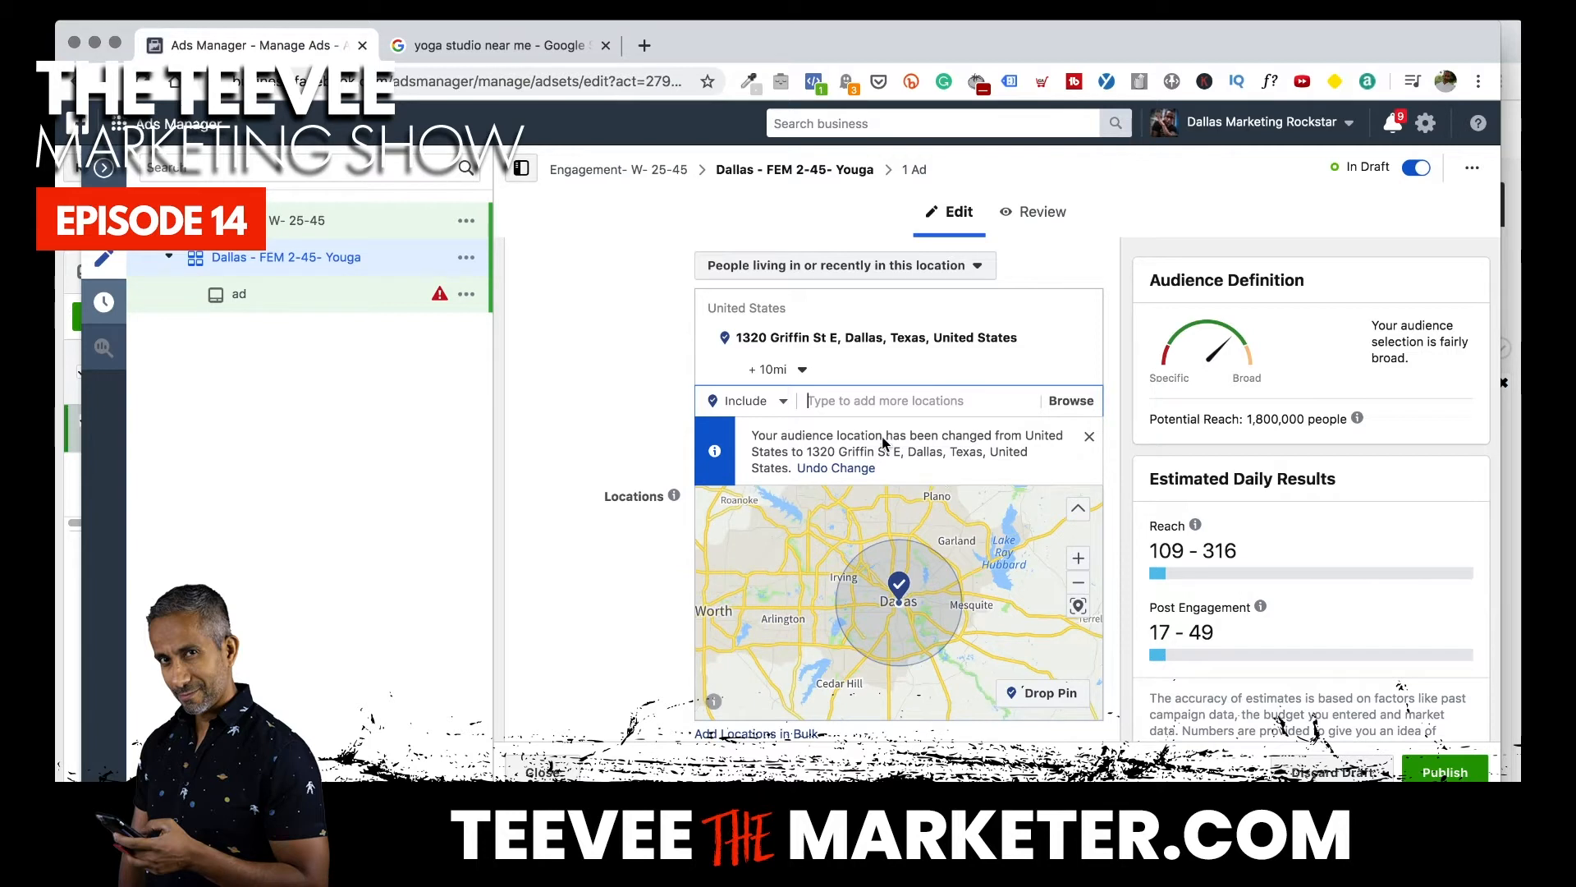
left_click(799, 373)
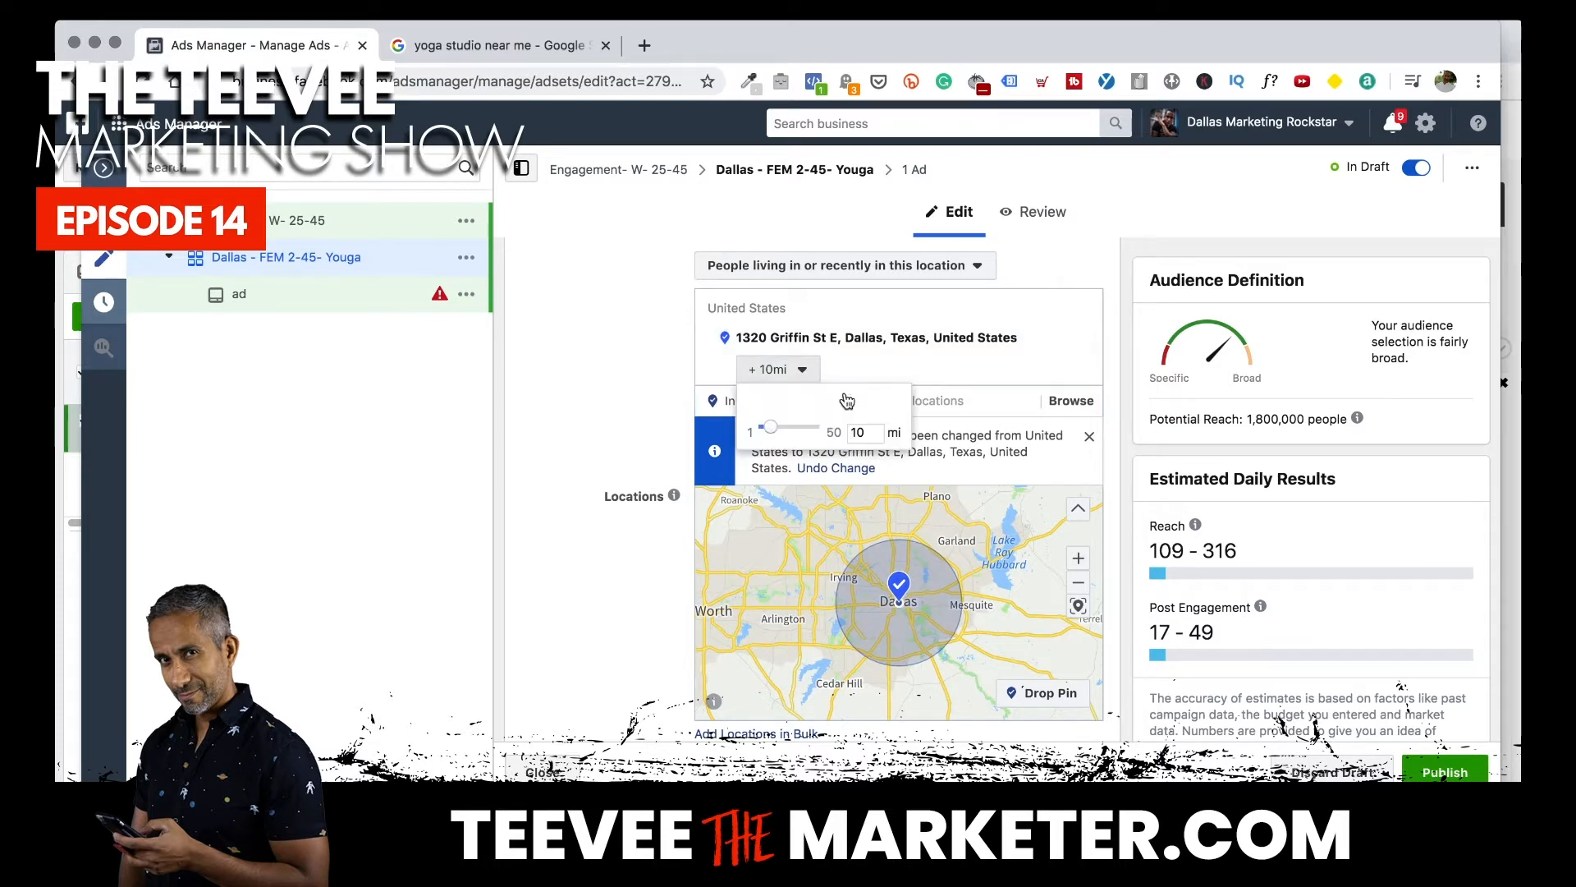
left_click(873, 433)
key("BackSpace")
key("BackSpace")
type("2")
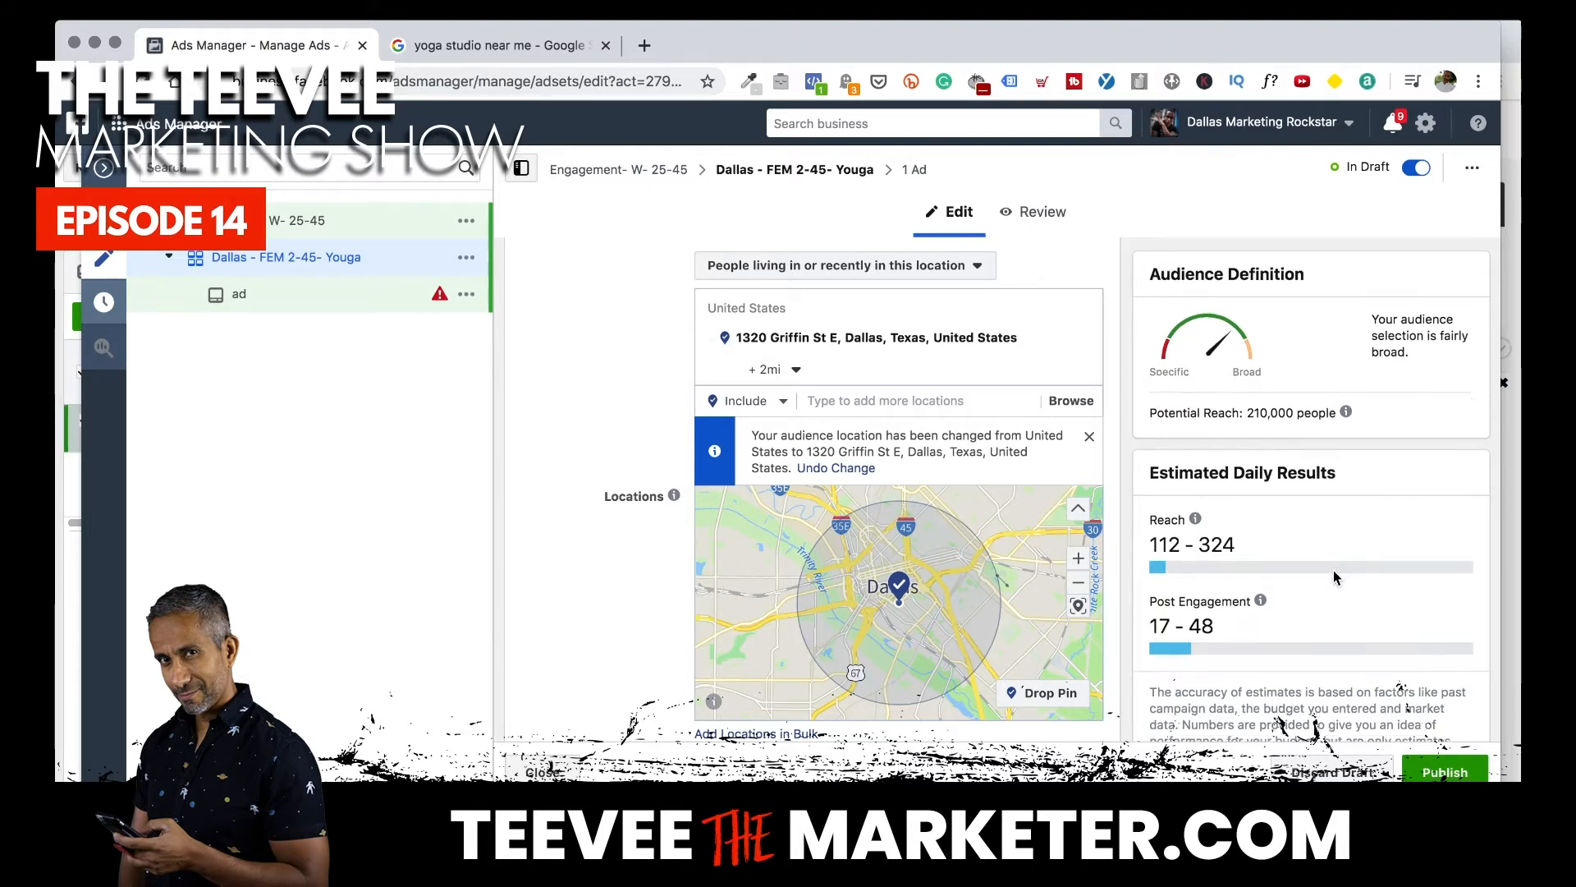
scroll(1333, 569, "down", 1)
left_click_drag(1150, 535, 1244, 538)
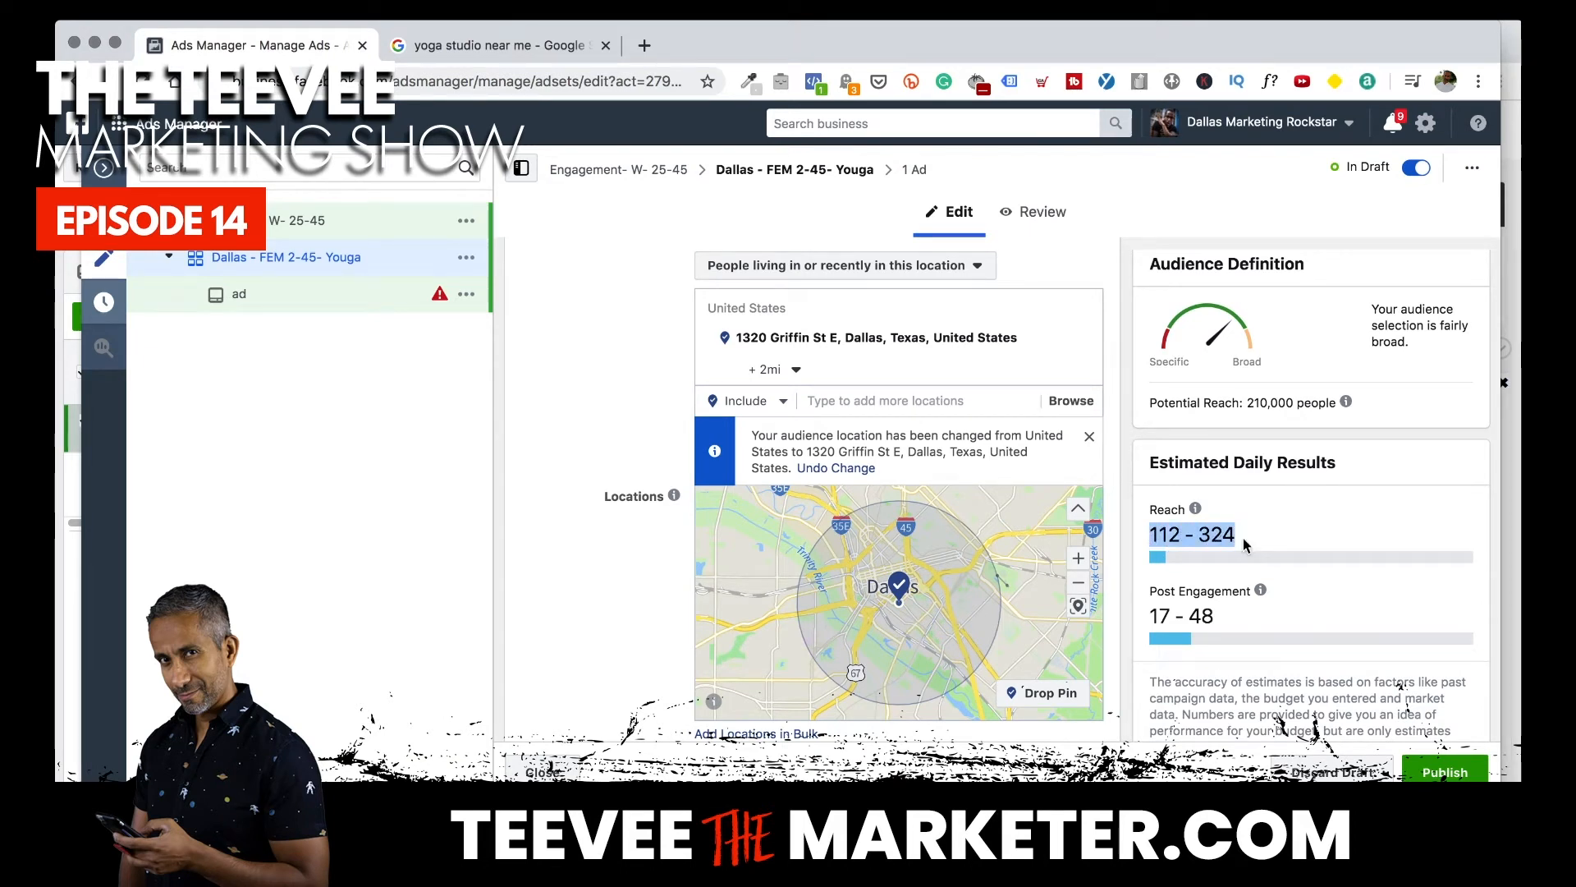
scroll(1248, 562, "down", 1)
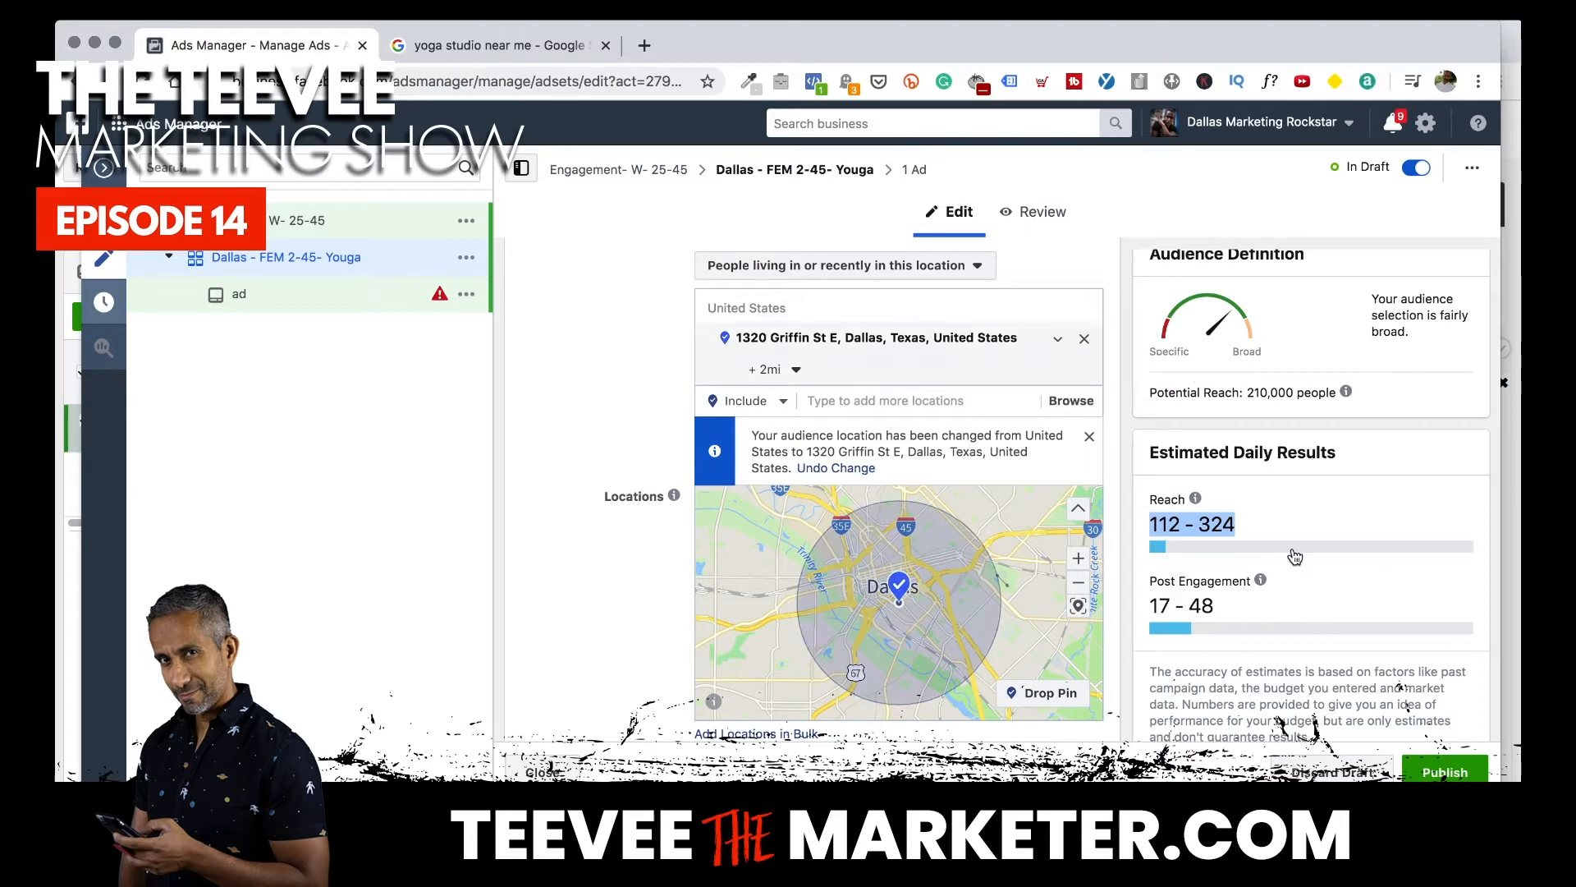
scroll(1280, 607, "down", 5)
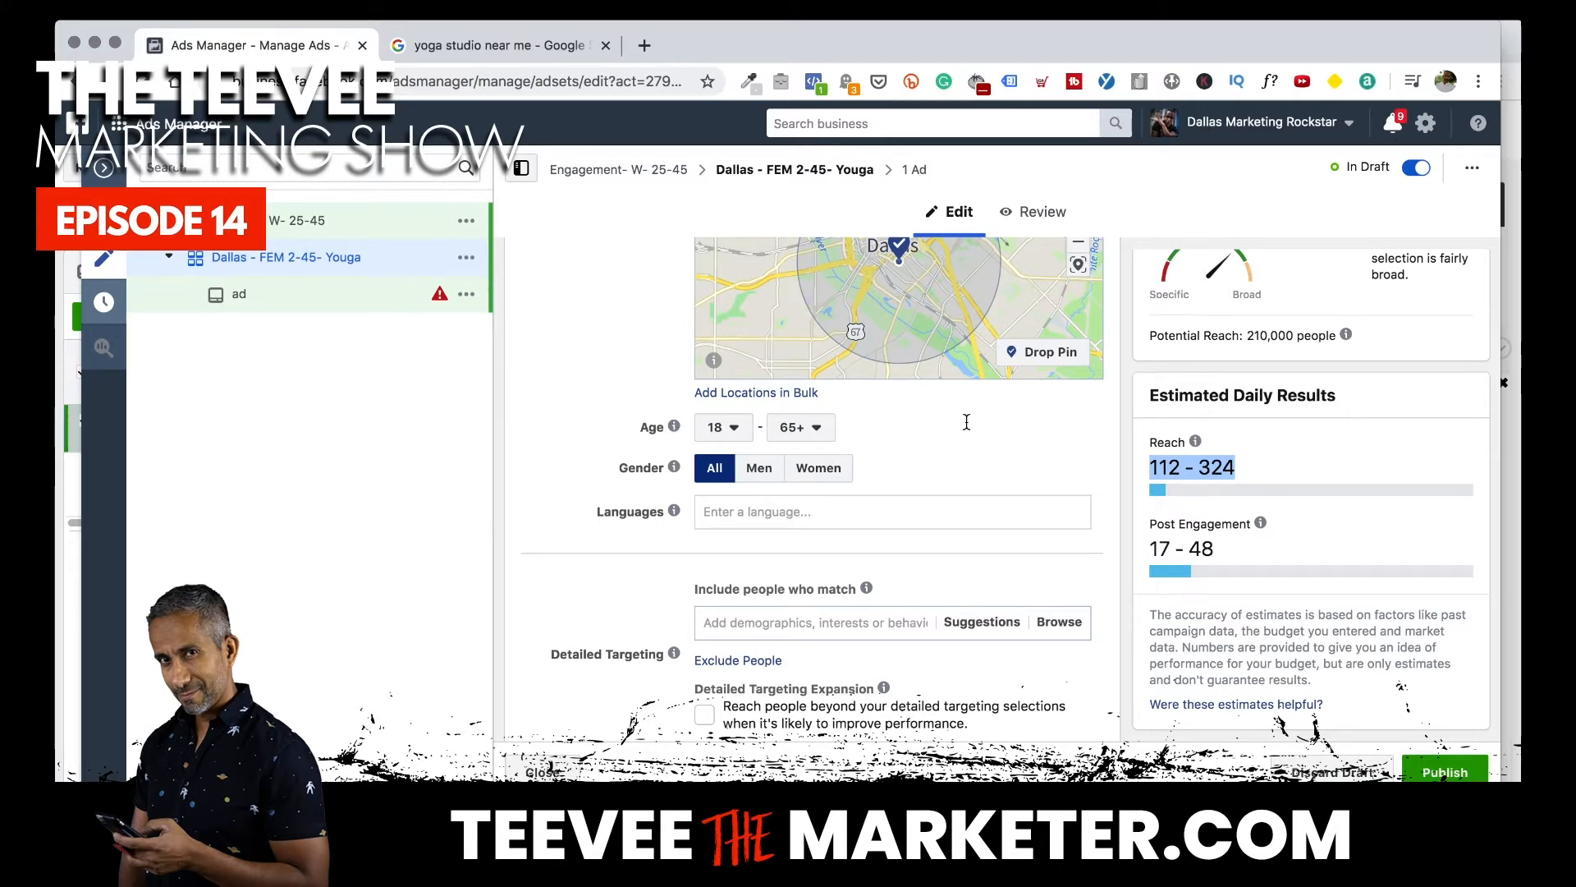
- Target women only and raise the minimum age from 18 to 25
left_click(825, 483)
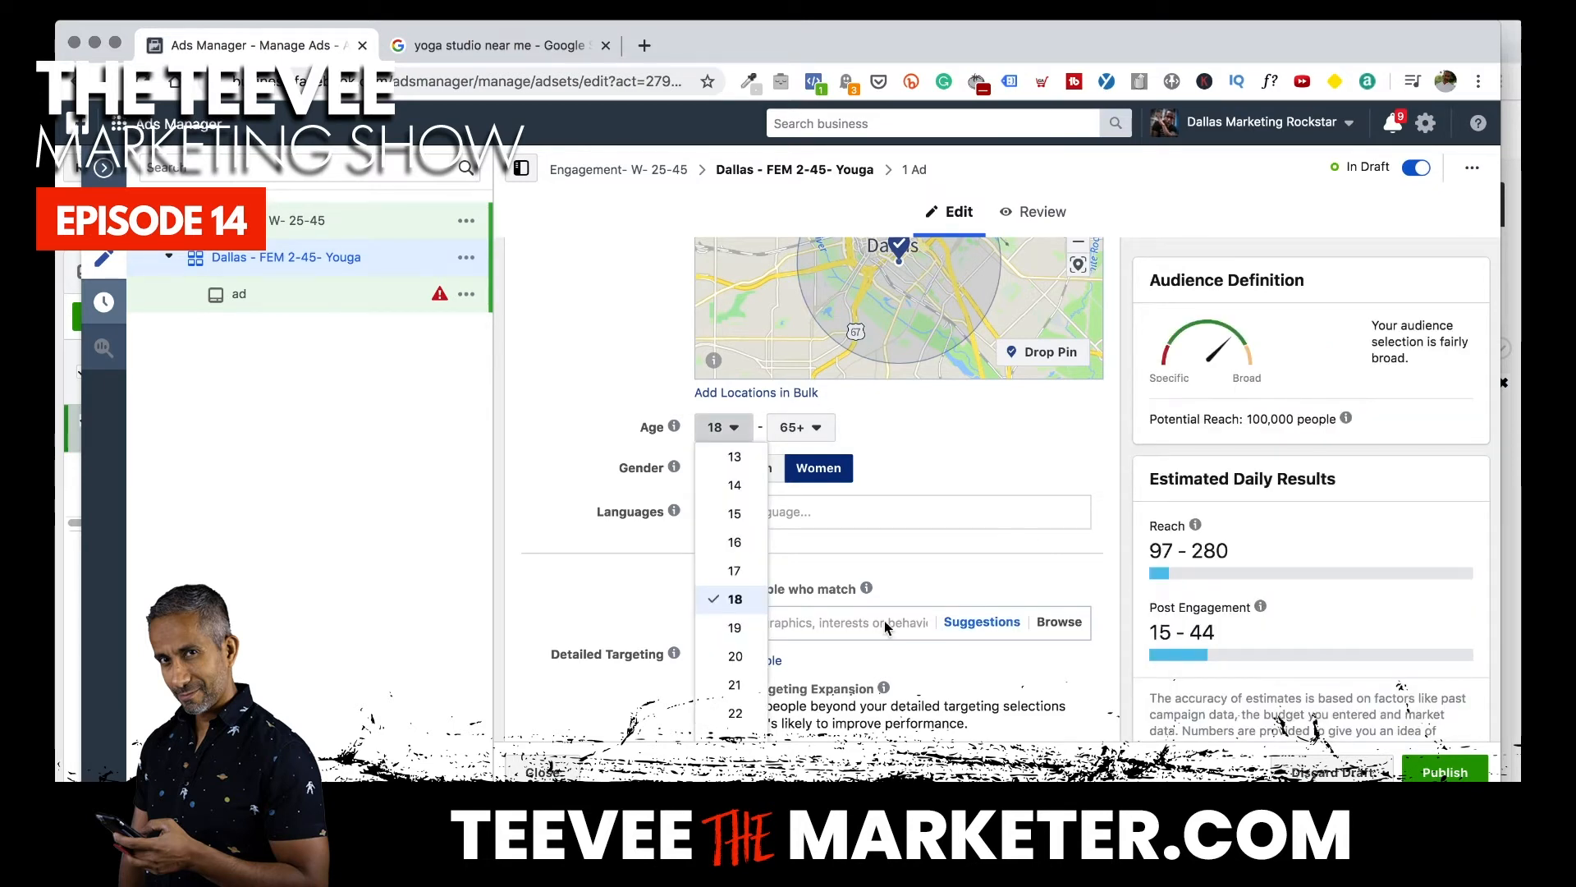
scroll(732, 619, "down", 2)
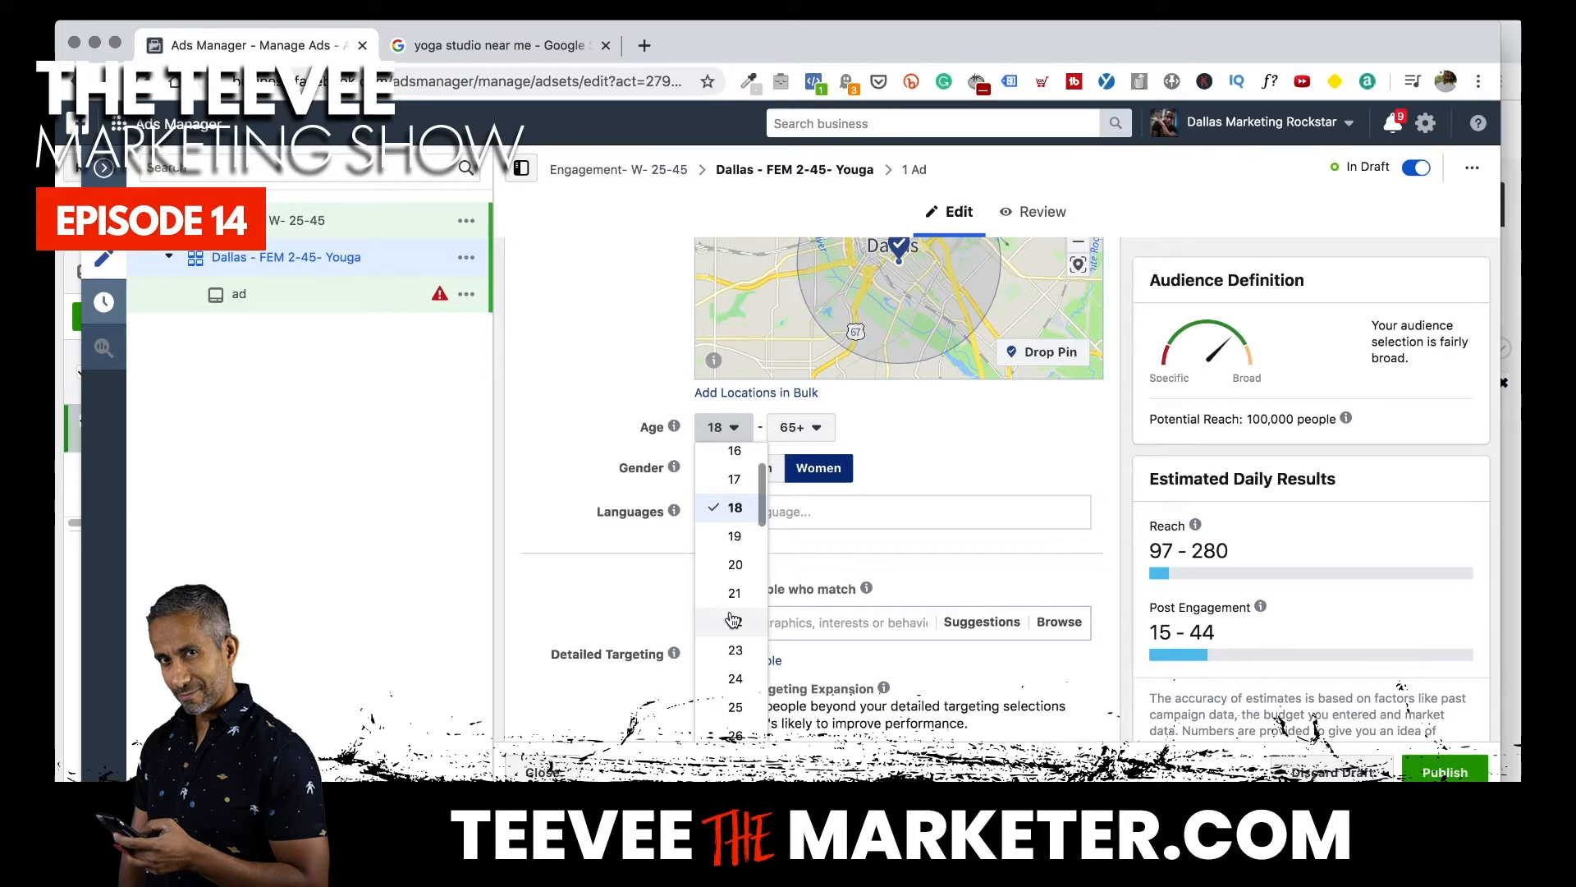
scroll(732, 618, "down", 2)
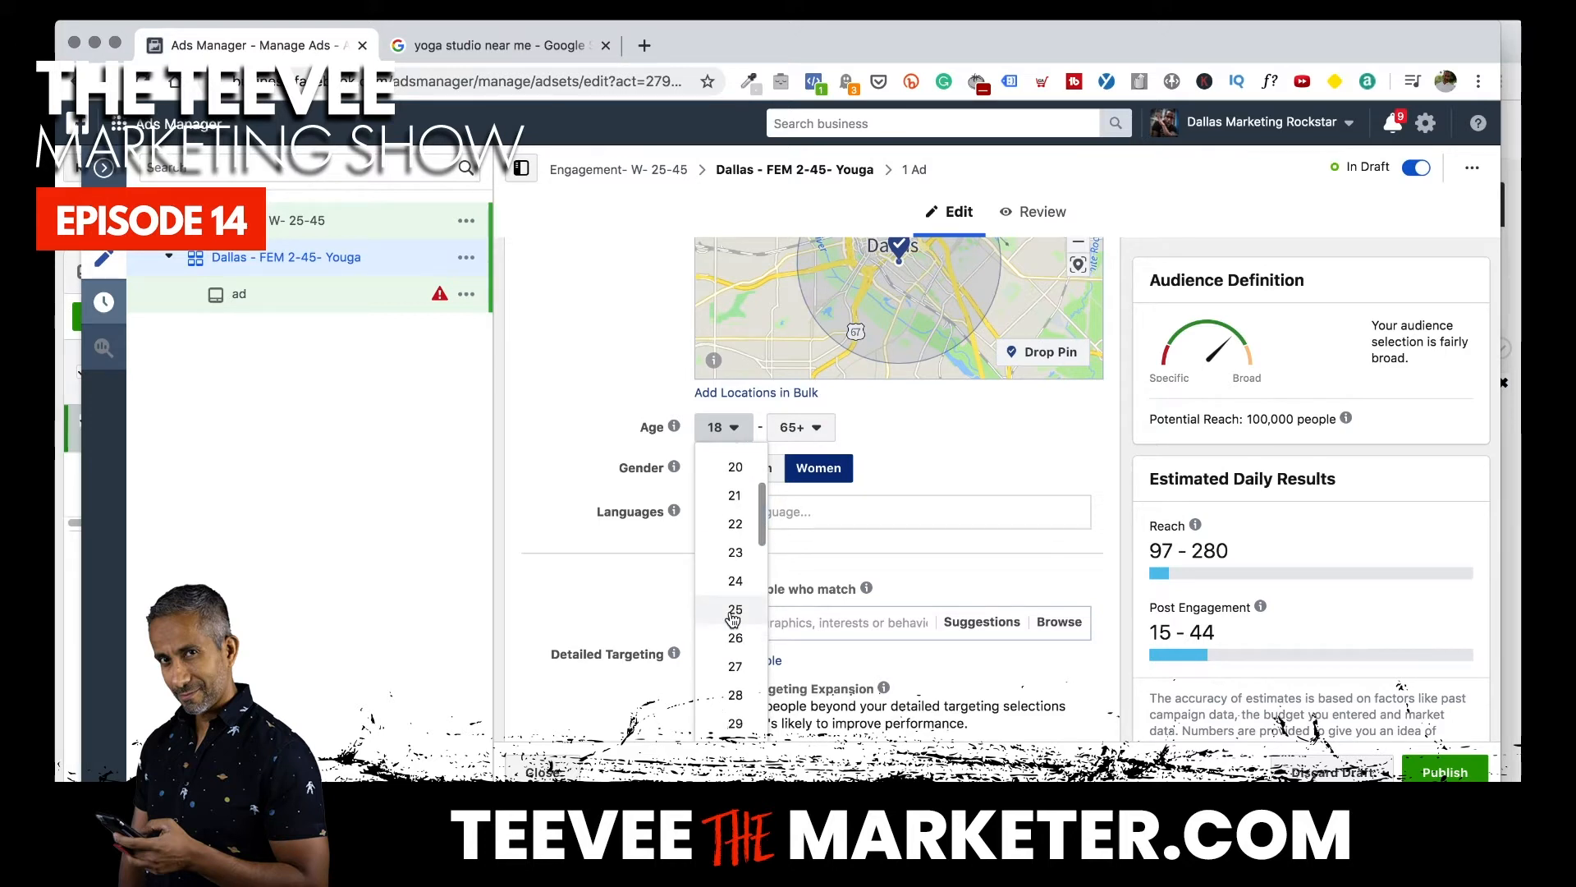
scroll(733, 619, "down", 1)
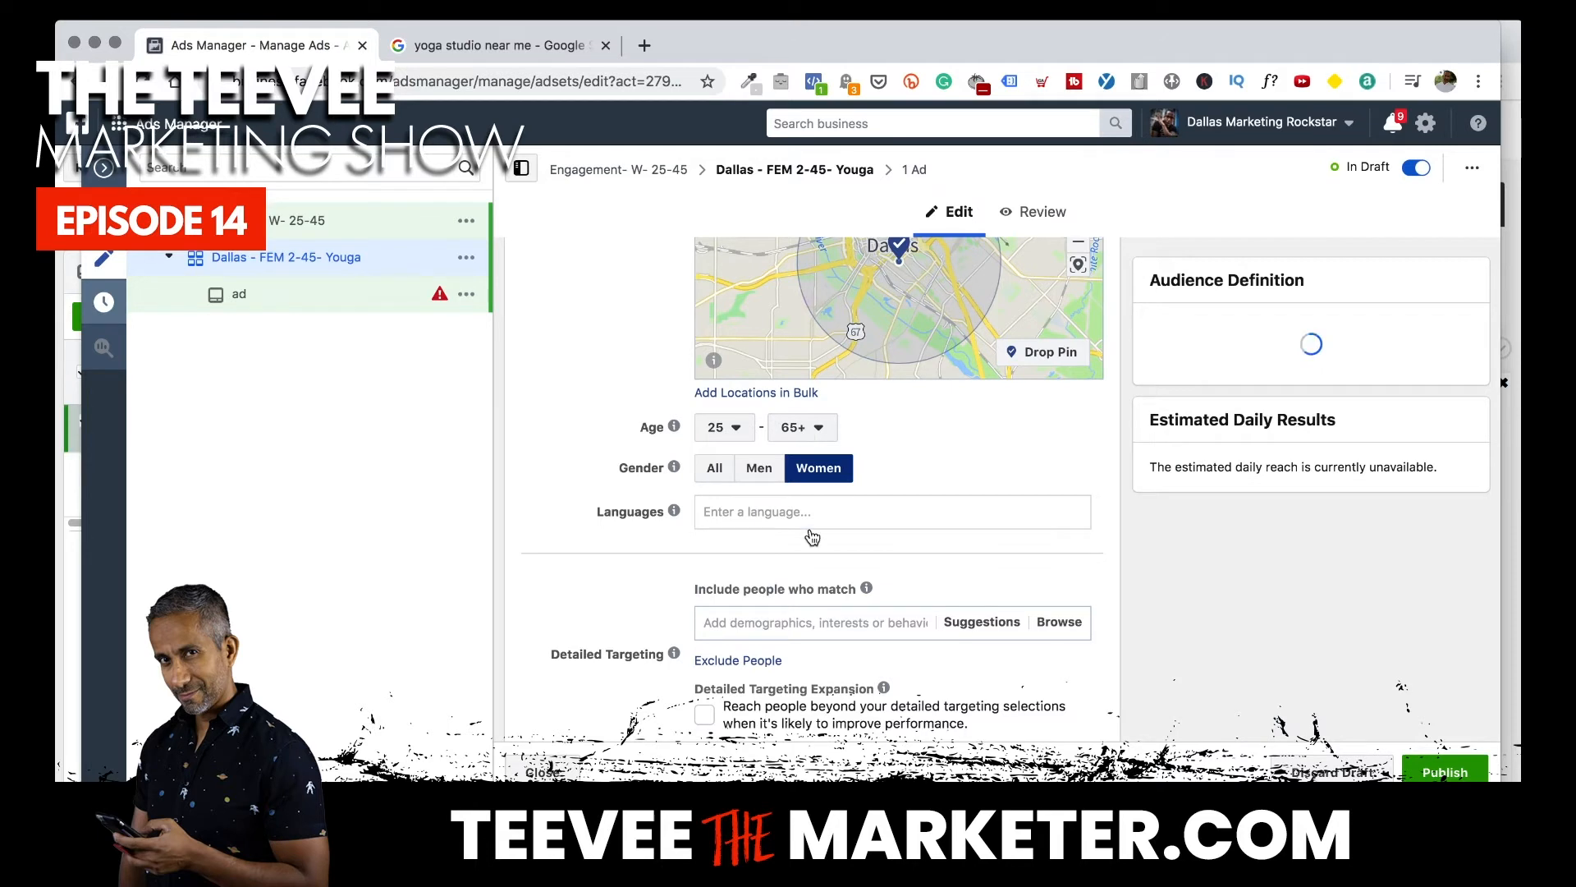
left_click(803, 427)
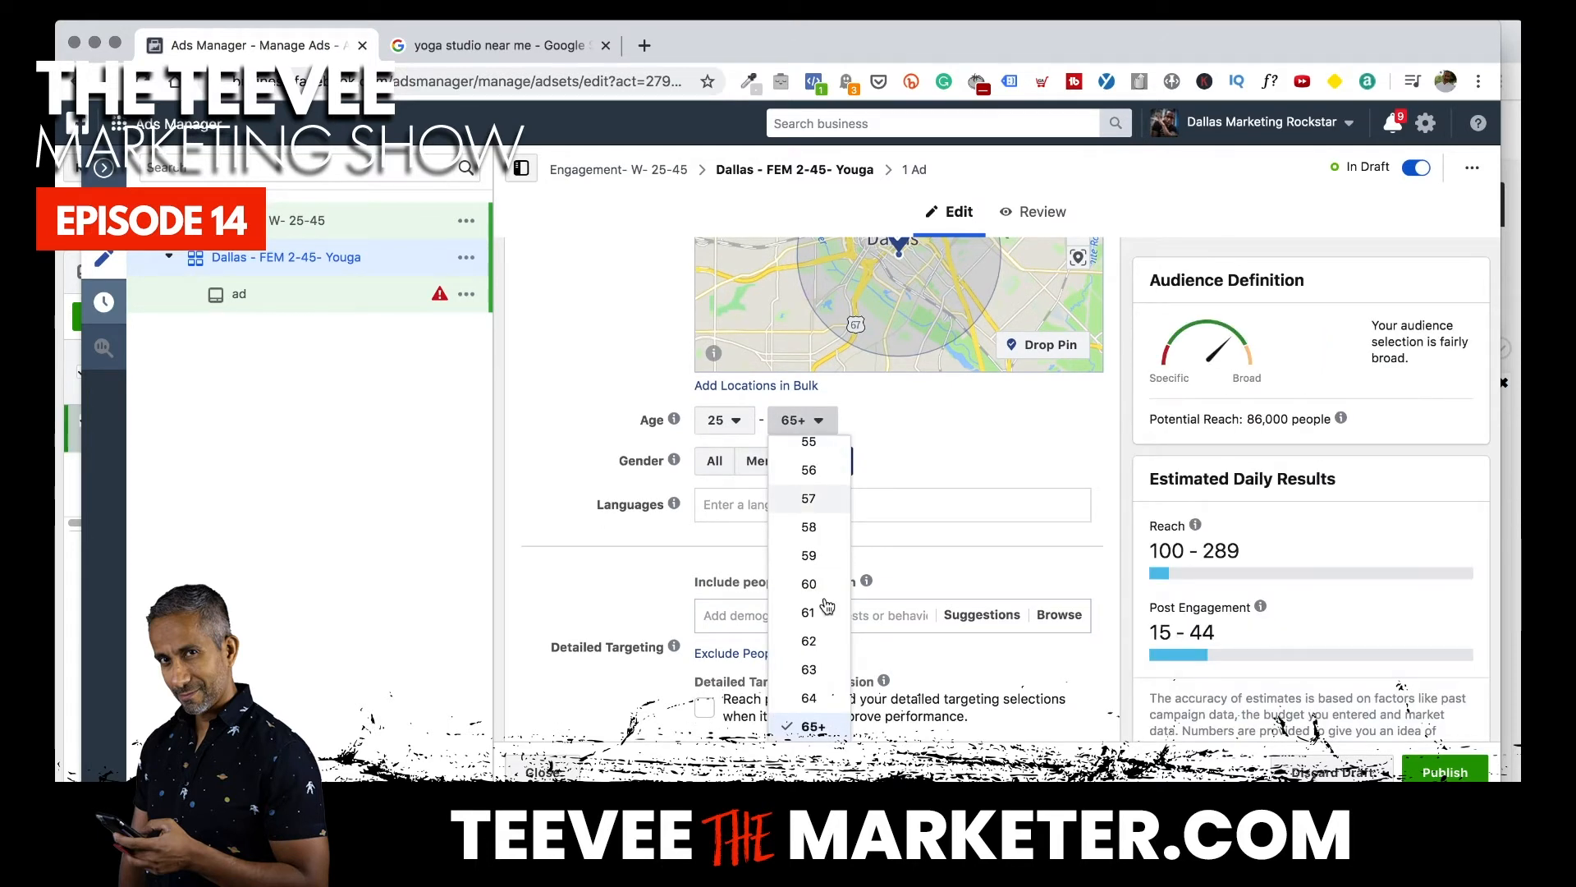
- Cap the maximum age at 45, cutting potential reach to 60,000 people
scroll(825, 566, "up", 3)
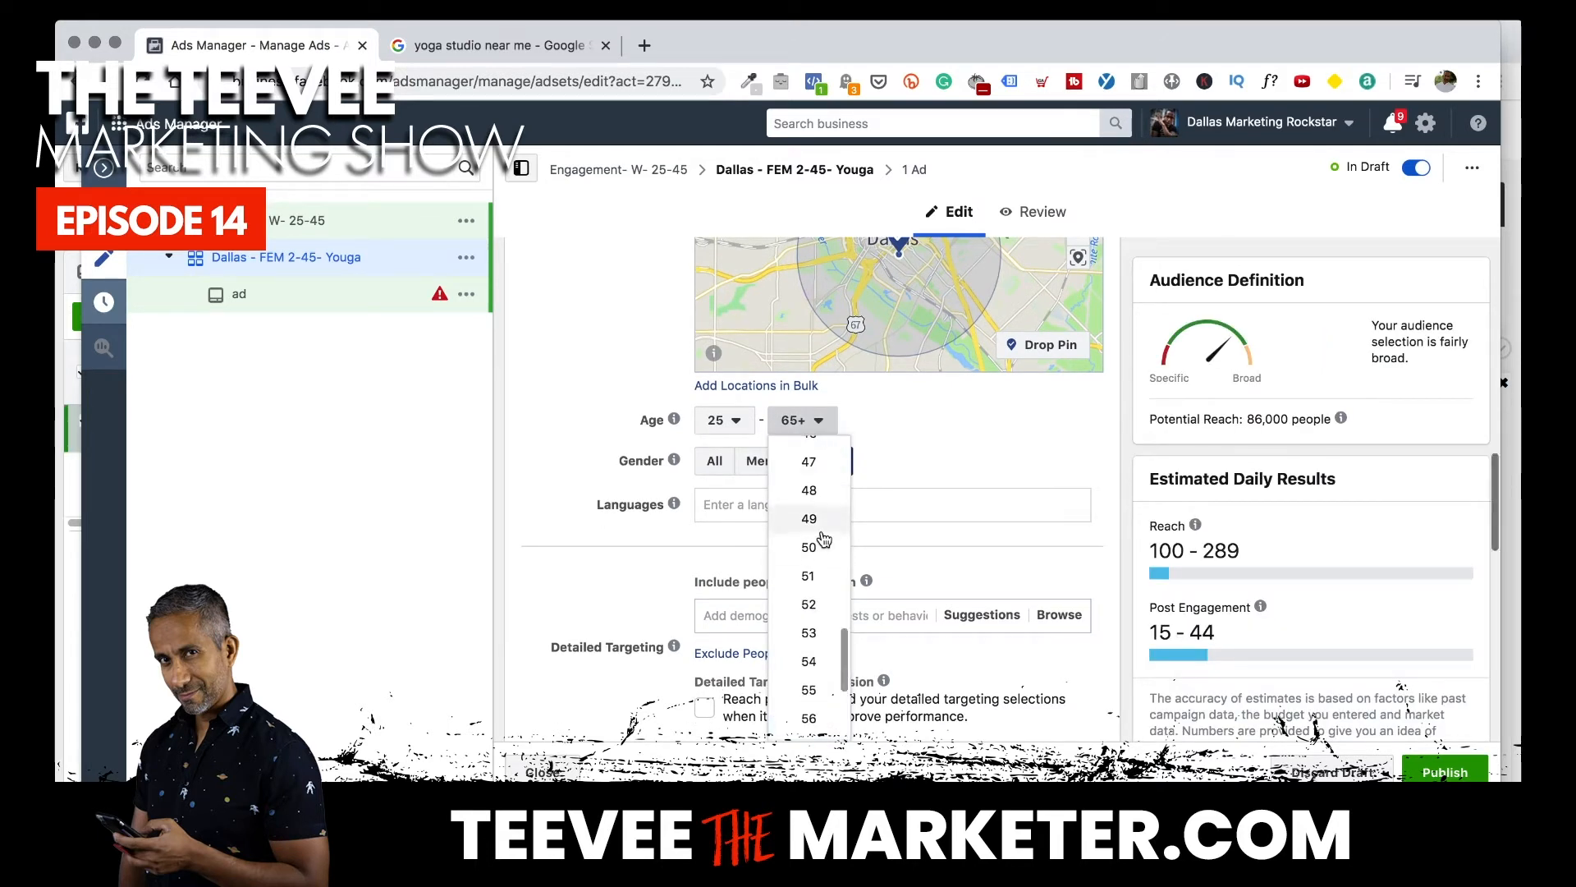
scroll(821, 517, "up", 1)
left_click(820, 482)
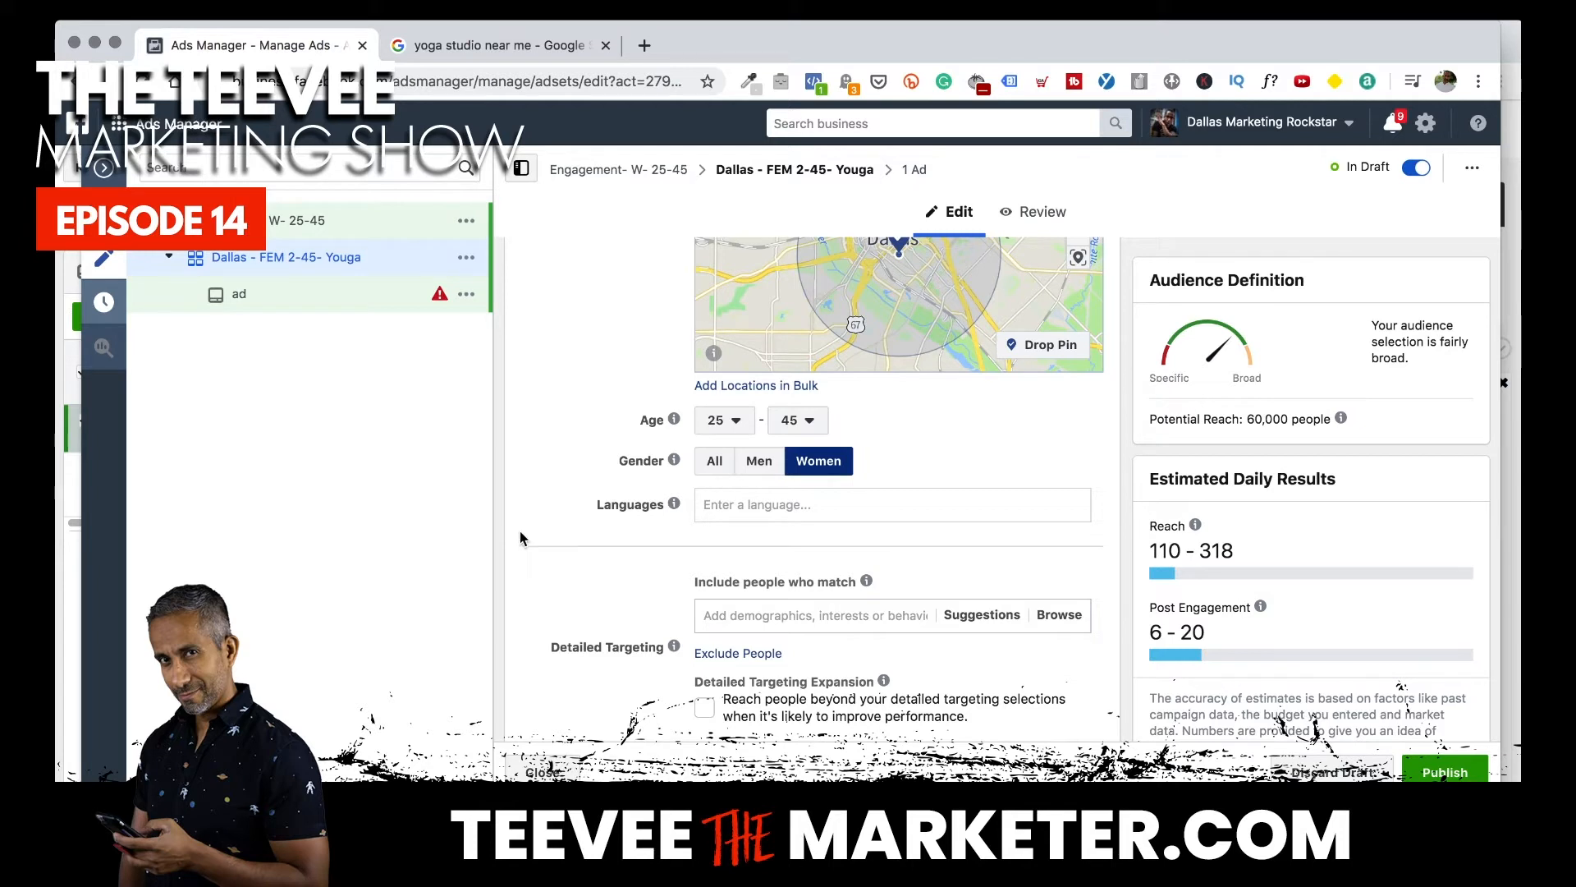
scroll(633, 526, "down", 3)
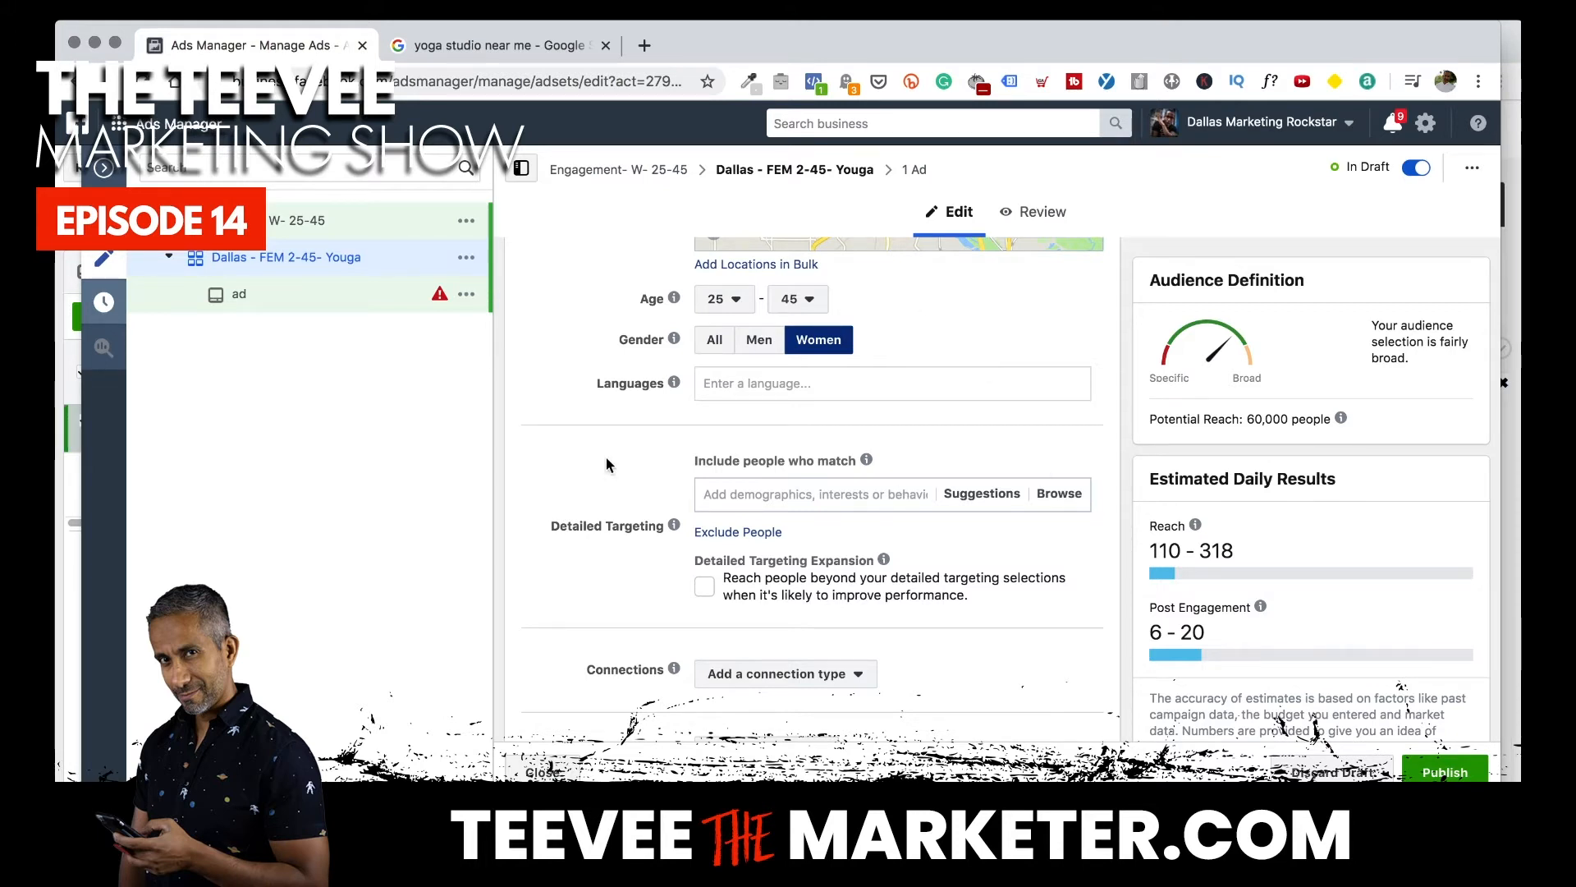
scroll(606, 457, "down", 3)
left_click(763, 402)
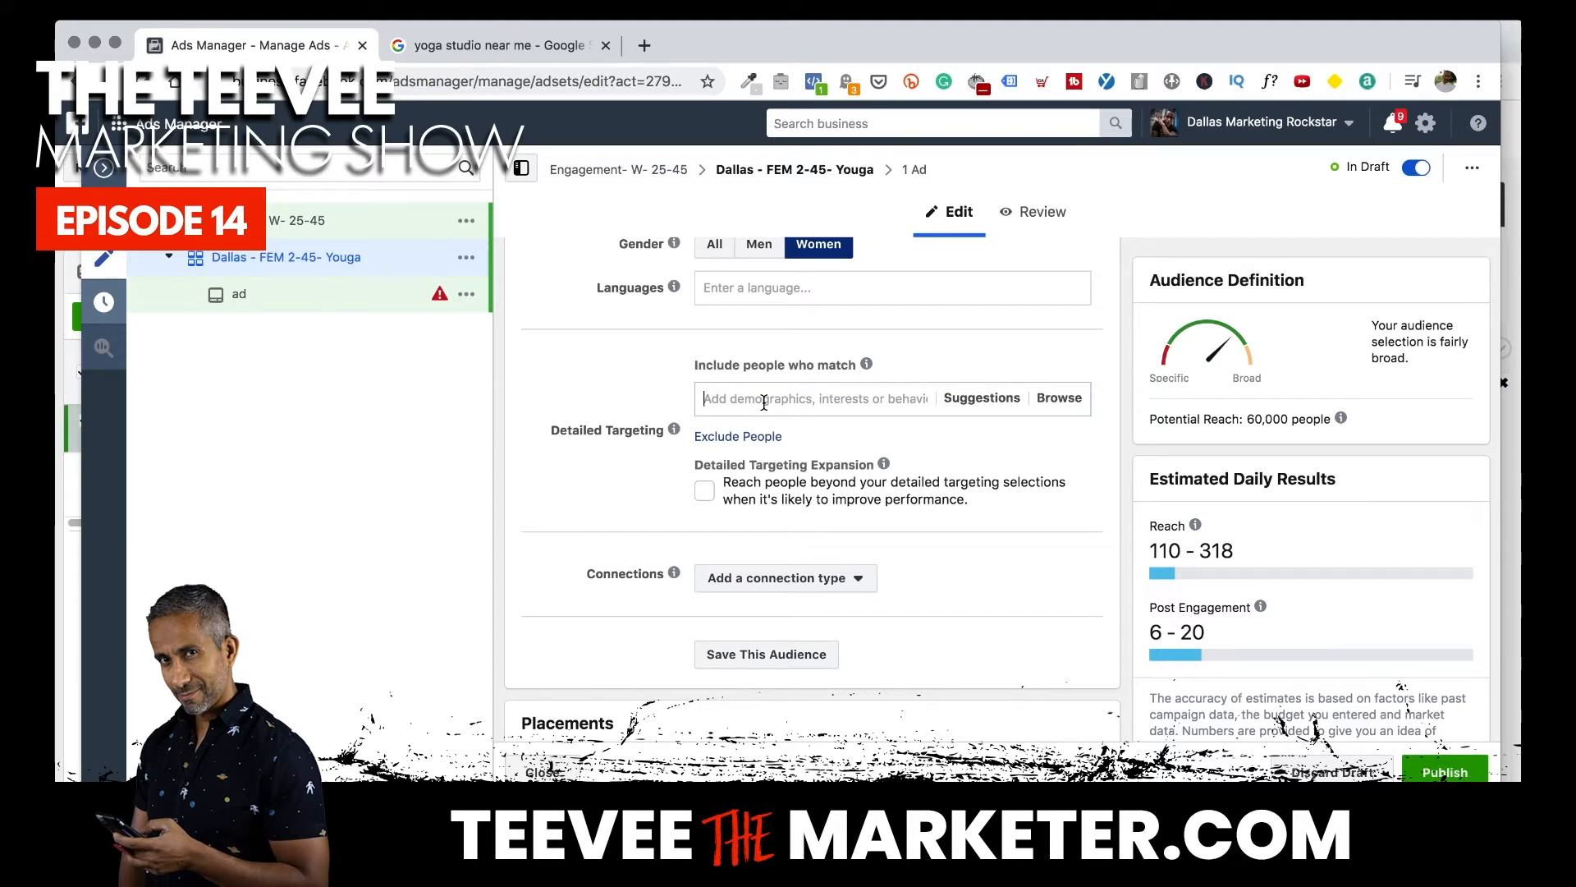
- Add the Yoga interest to detailed targeting, narrowing potential reach to 37,000 people
type("yoga")
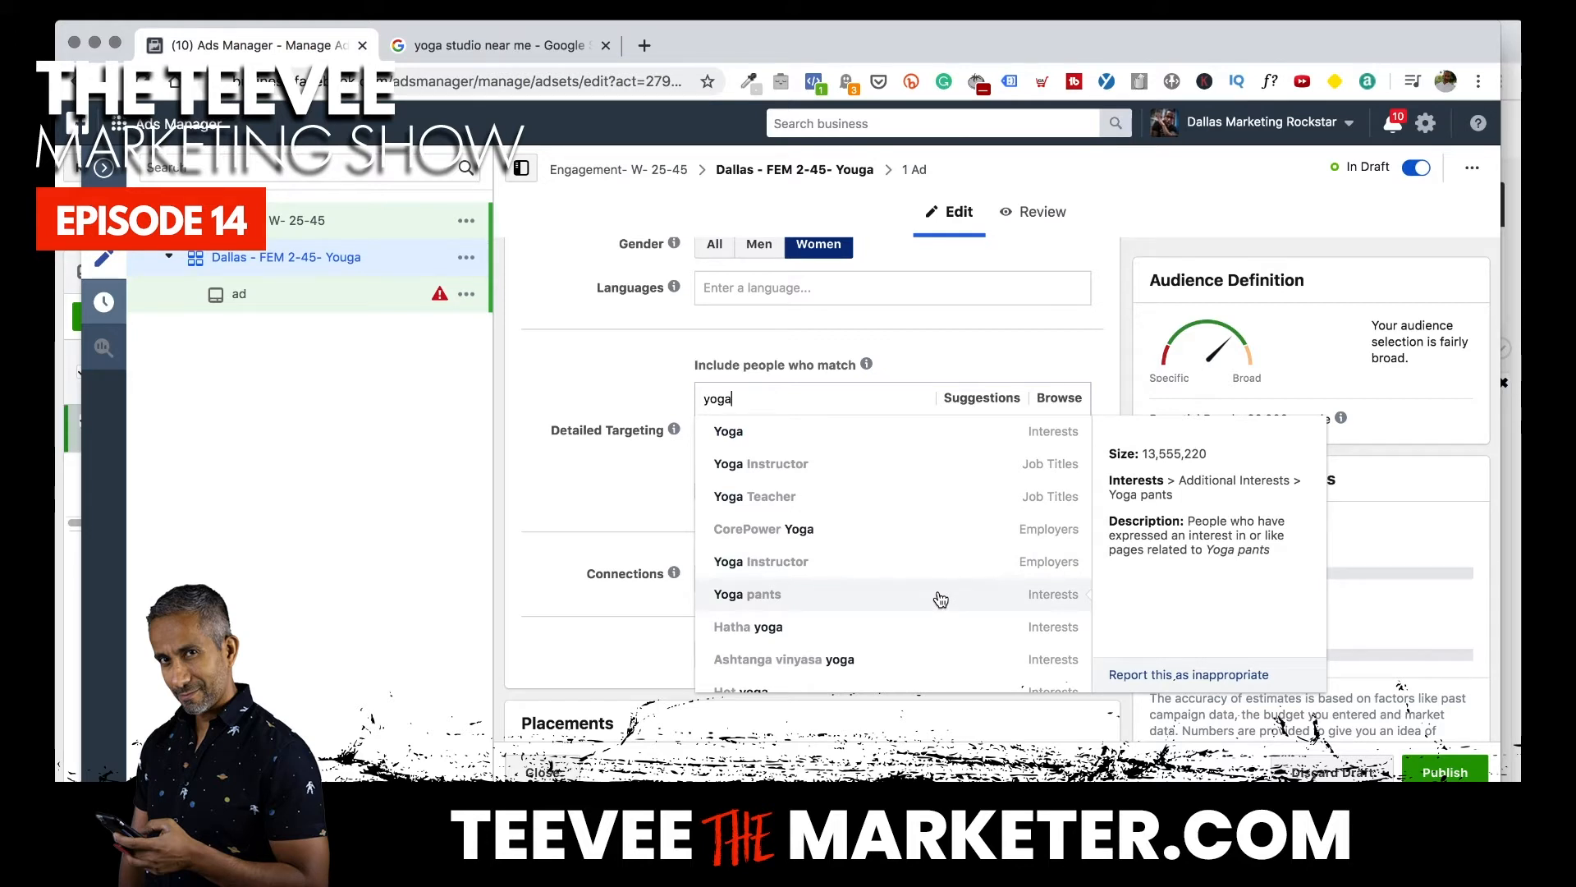
left_click(971, 436)
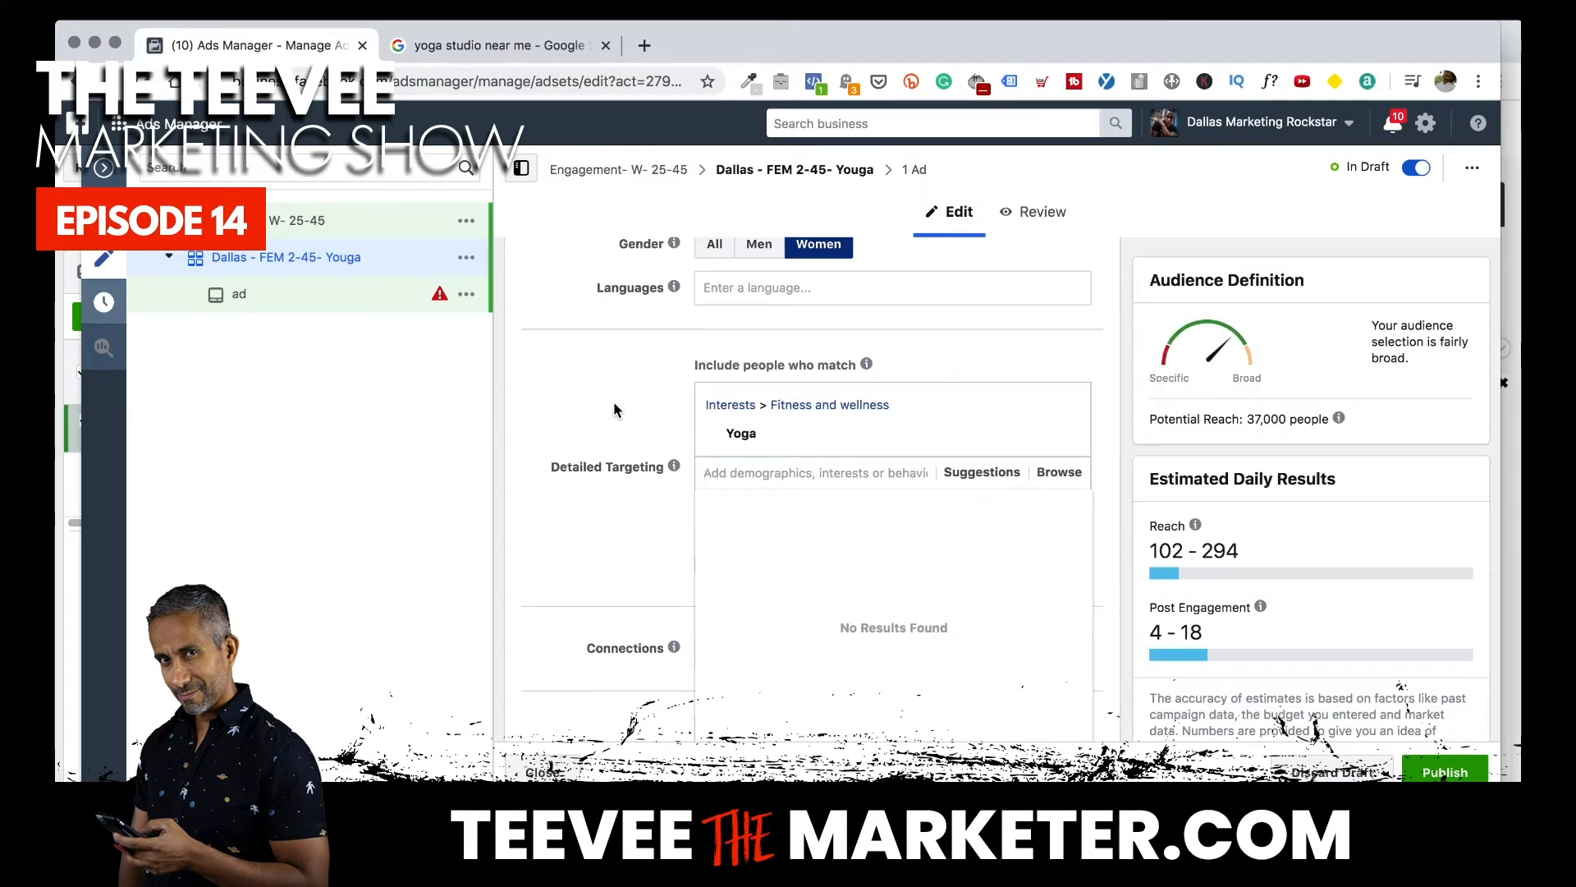
left_click(613, 404)
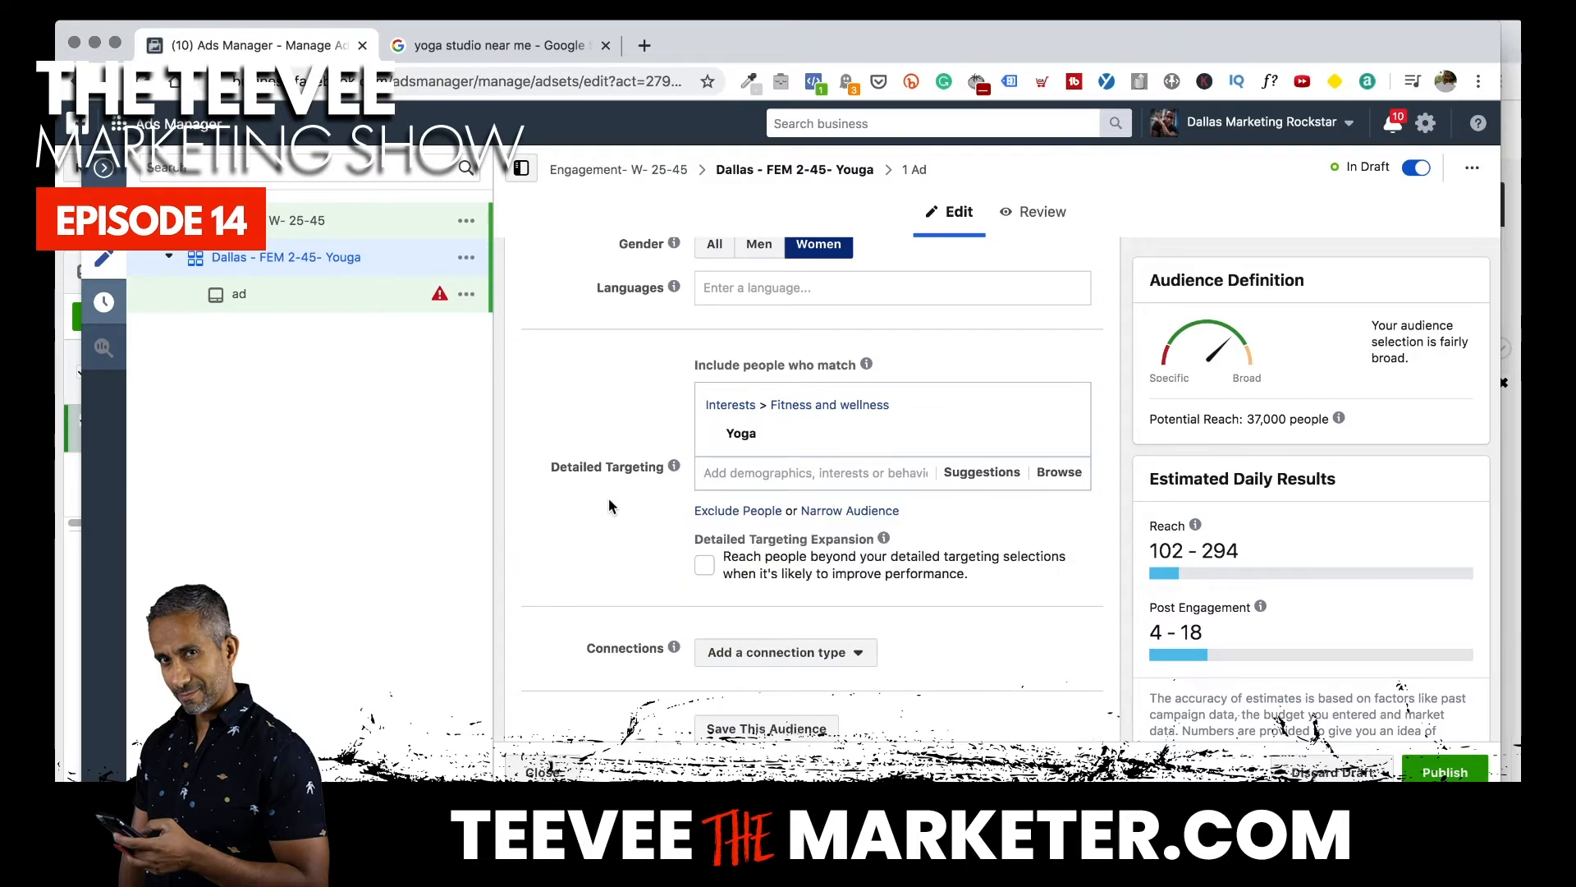
scroll(594, 486, "down", 3)
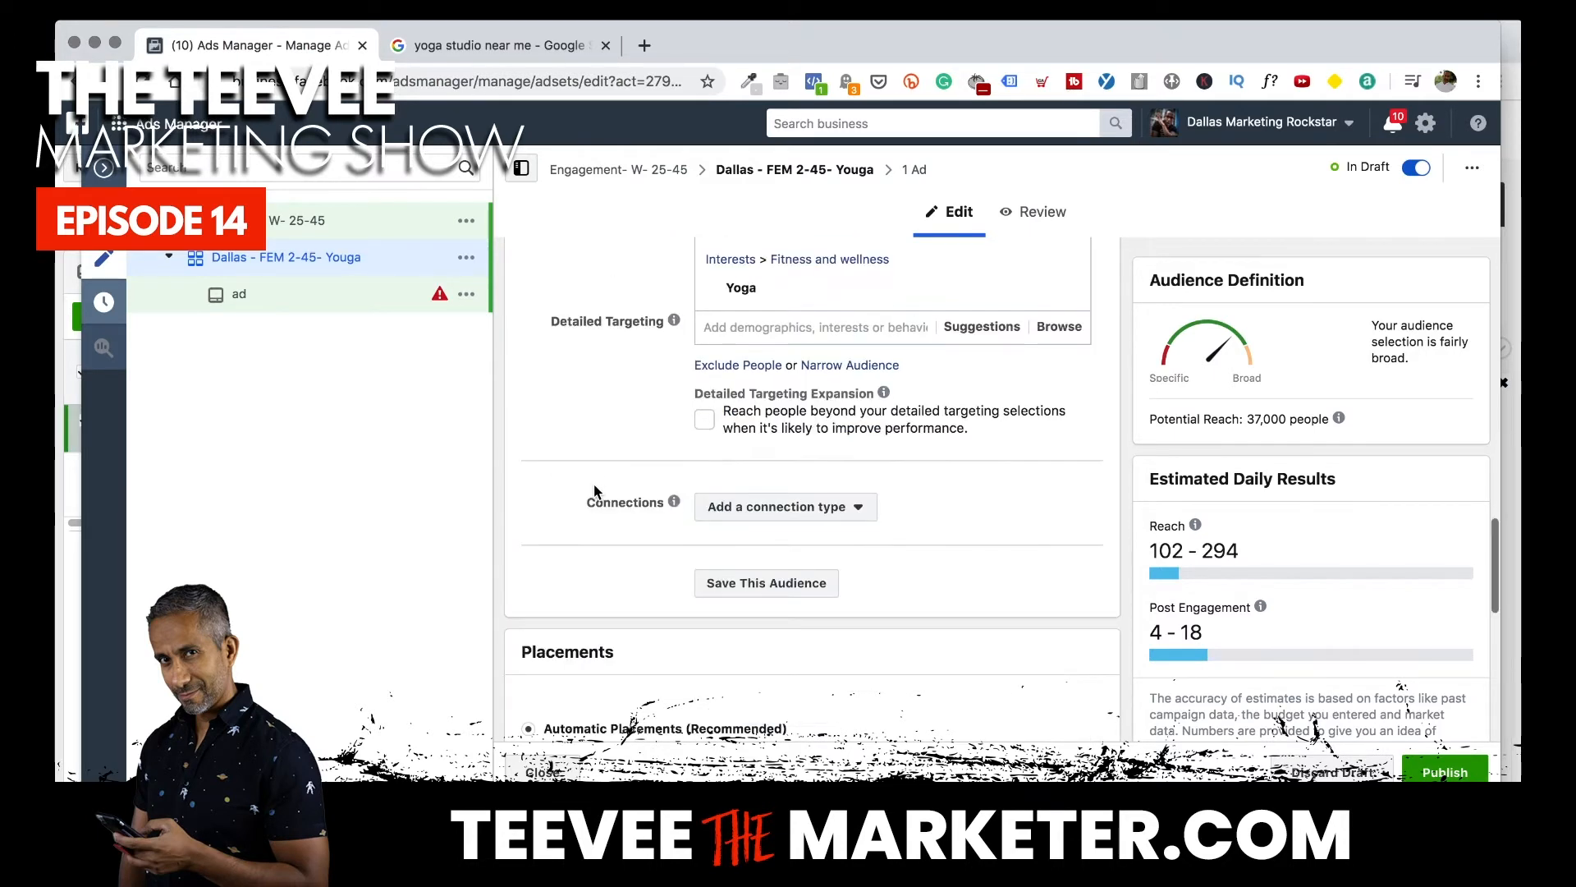
- Search detailed targeting for 'yoga pants', then abandon that search
left_click(853, 334)
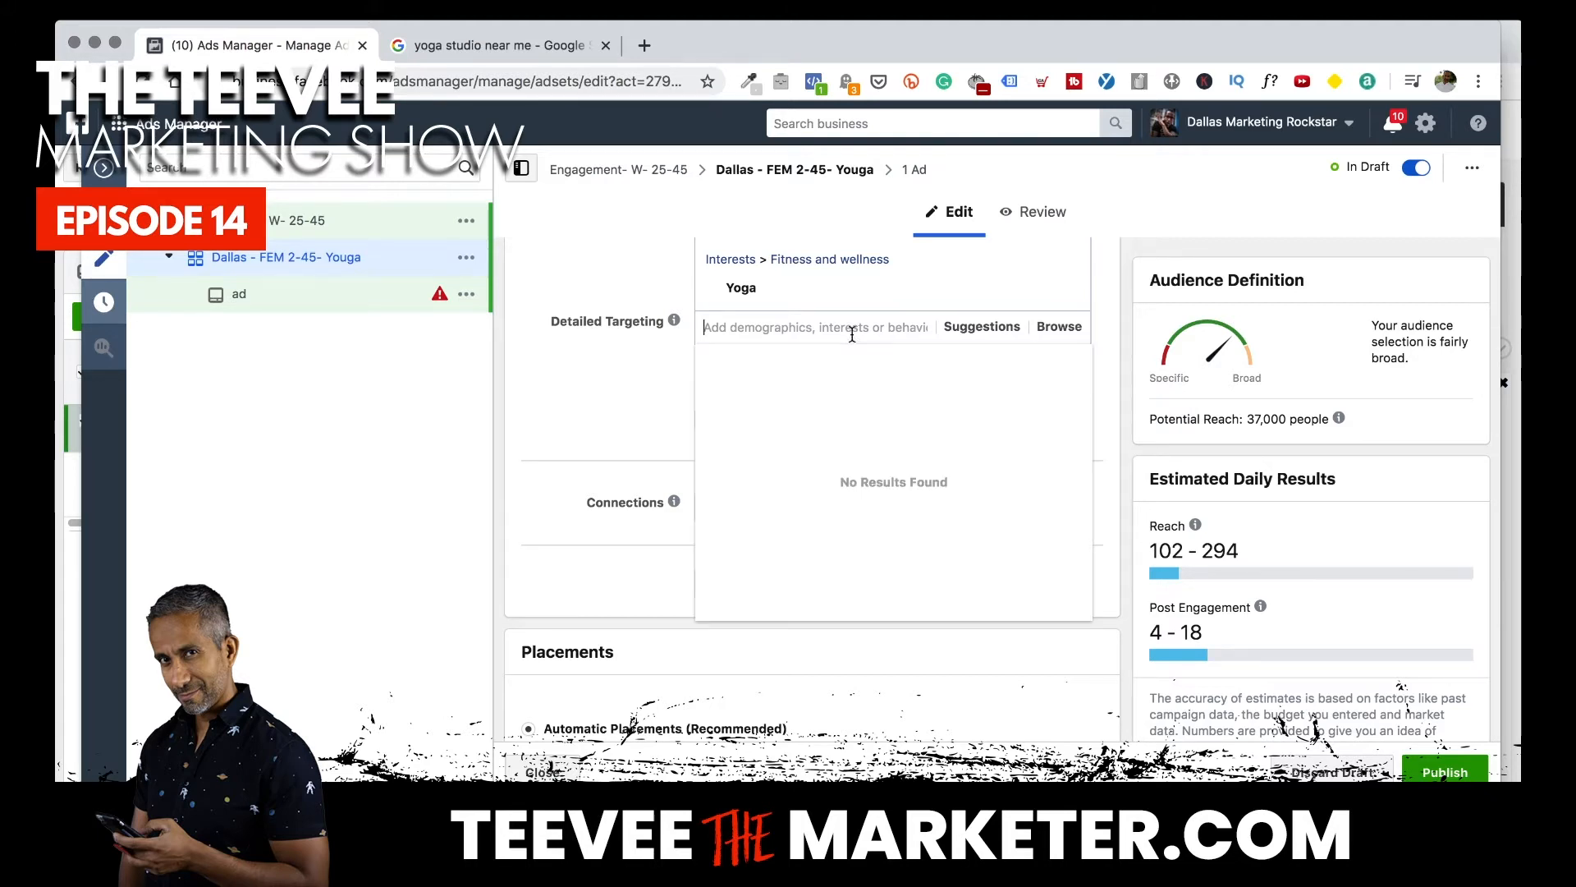
type("yoga p")
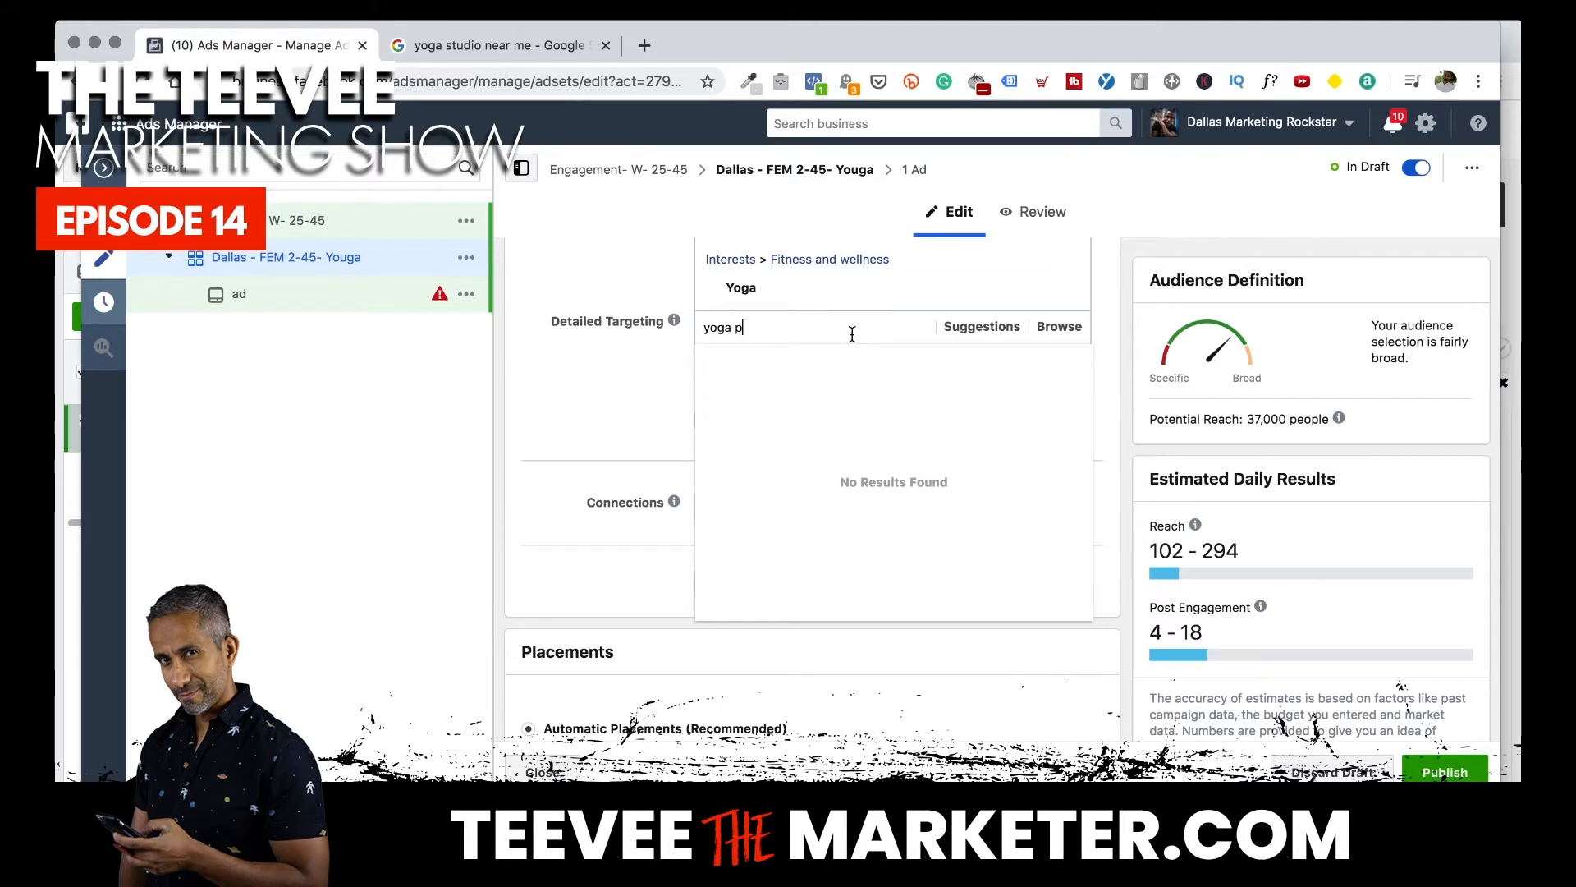
type("ants")
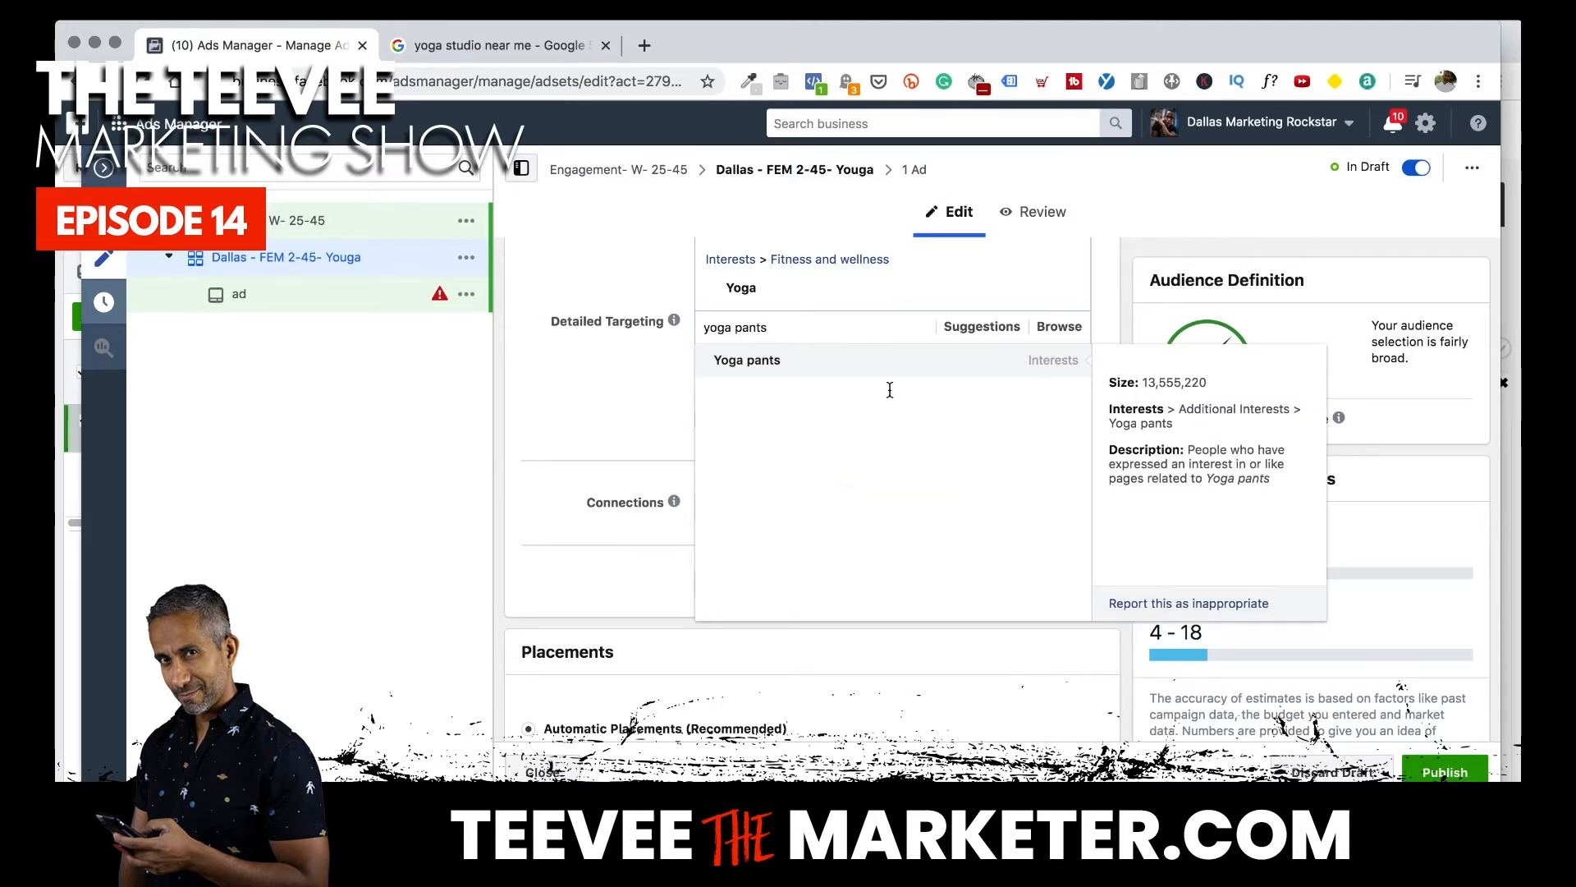
left_click(566, 401)
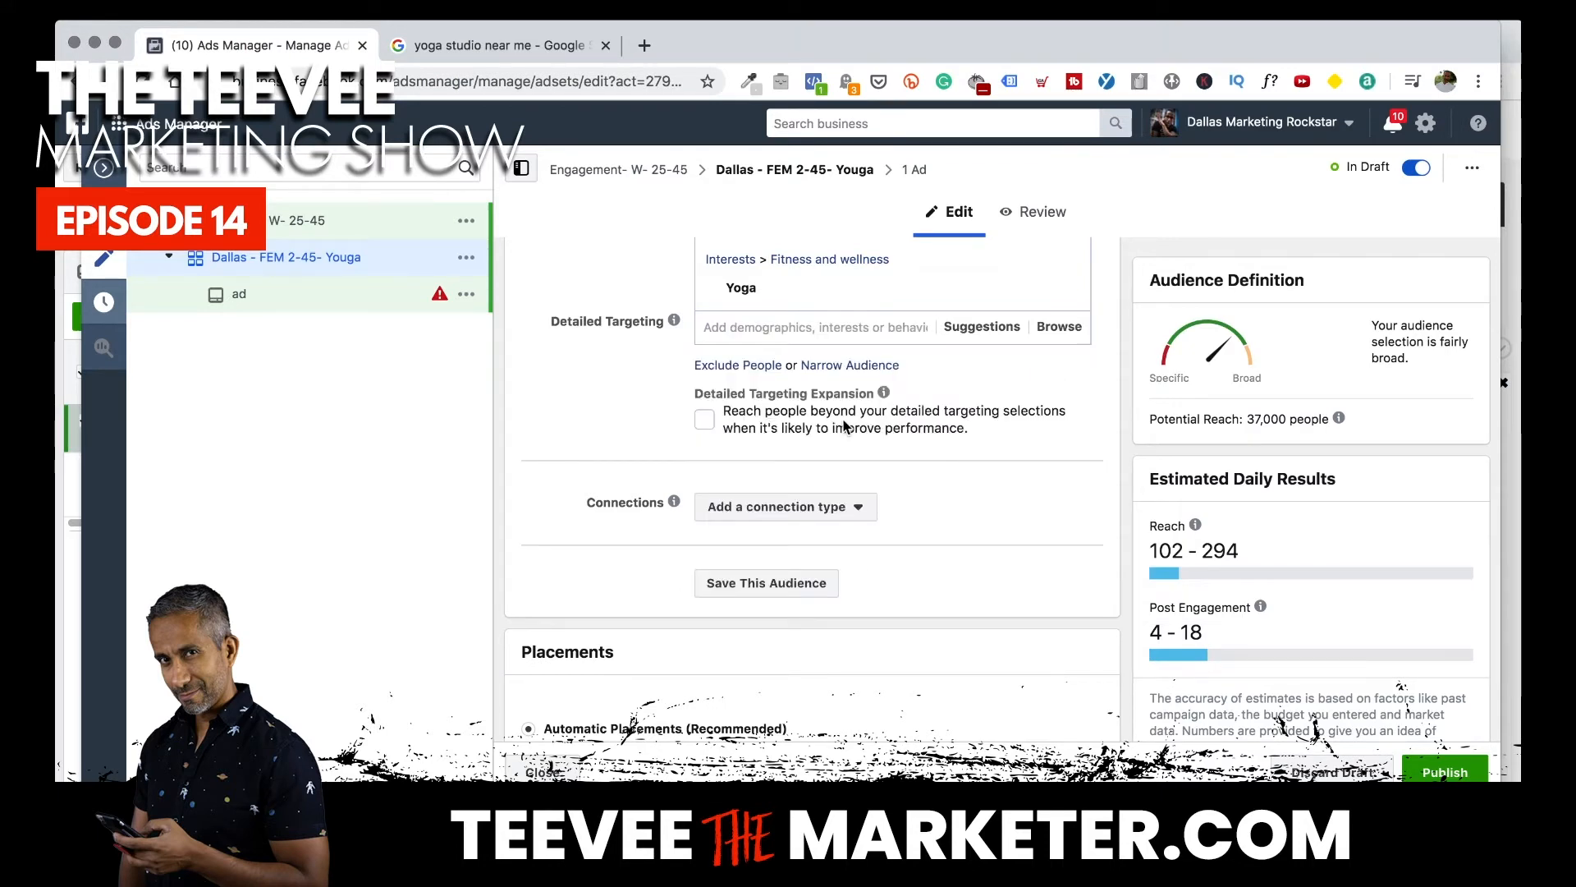
- Add the Health & wellness interest alongside Yoga, bringing reach to 40,000 people
left_click(766, 329)
type("h")
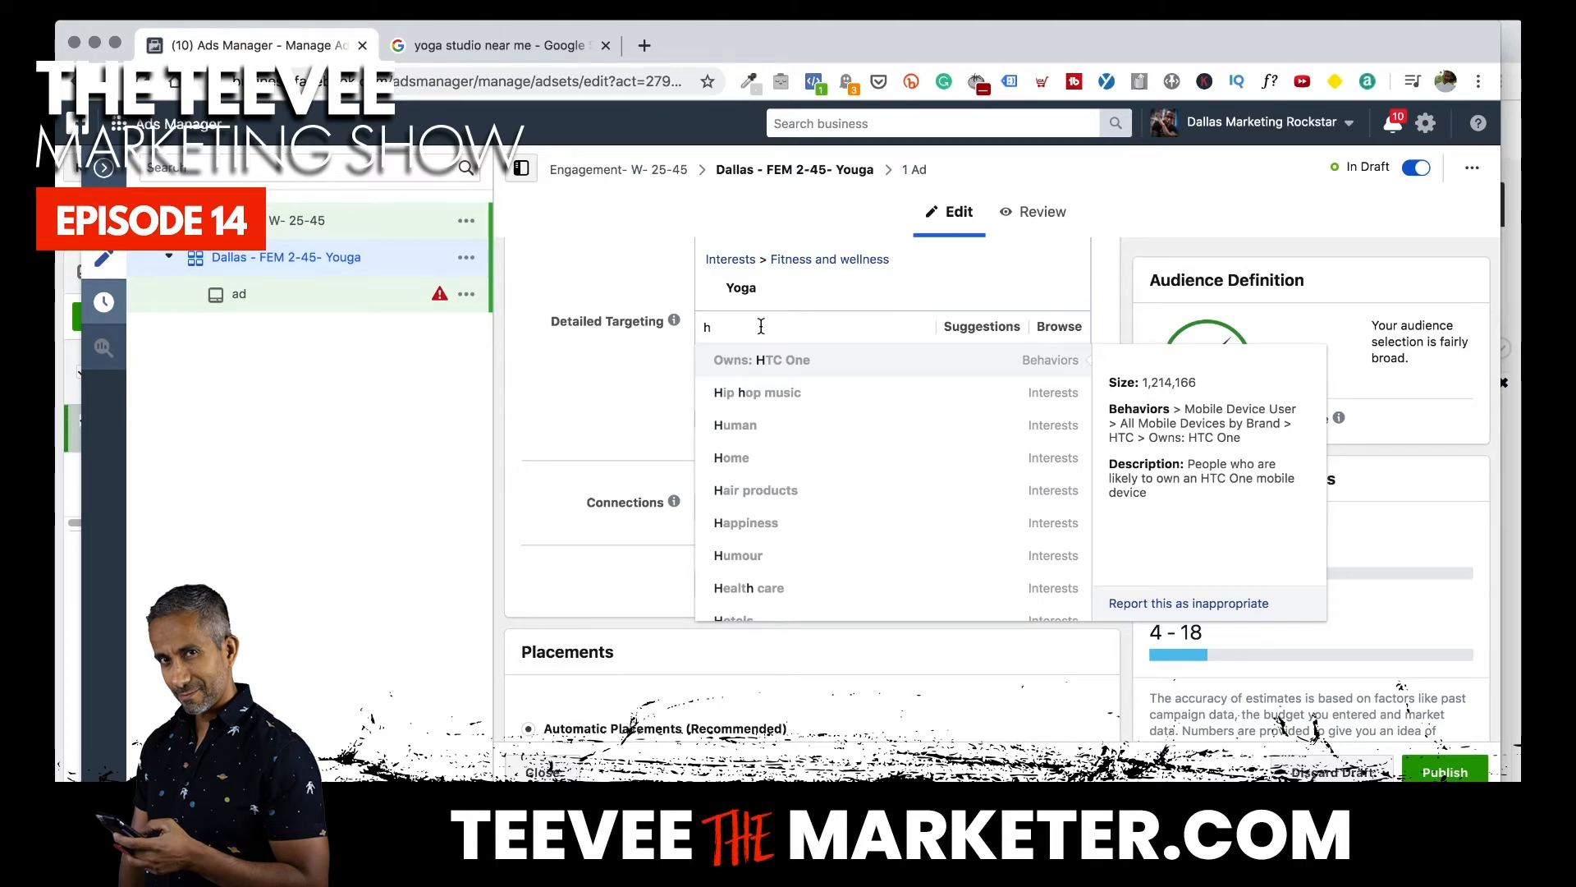
type("ealth")
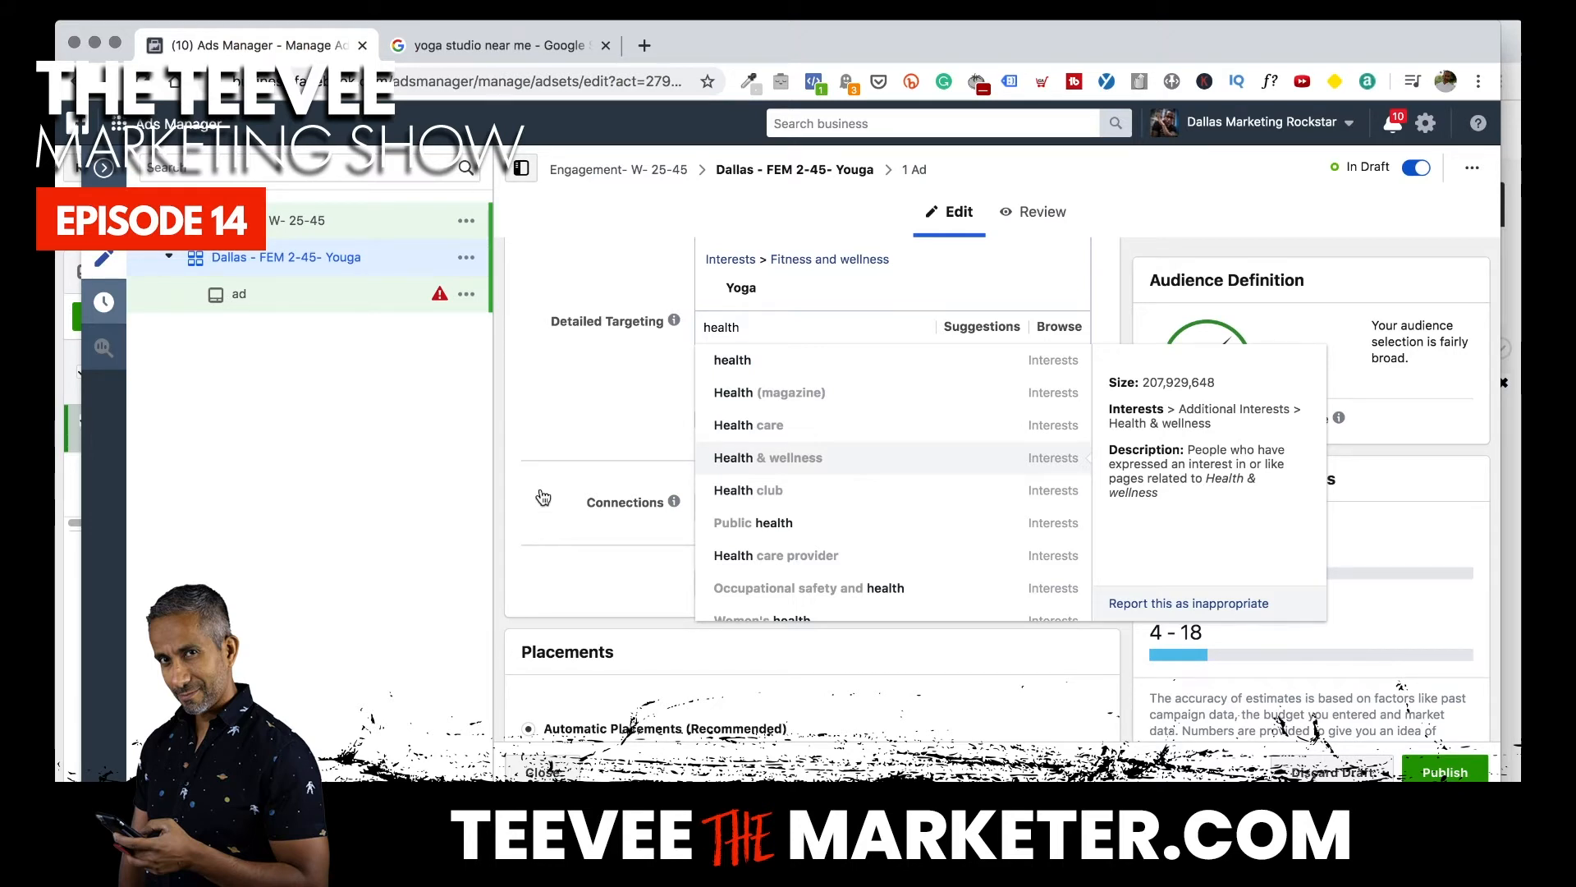
key("Return")
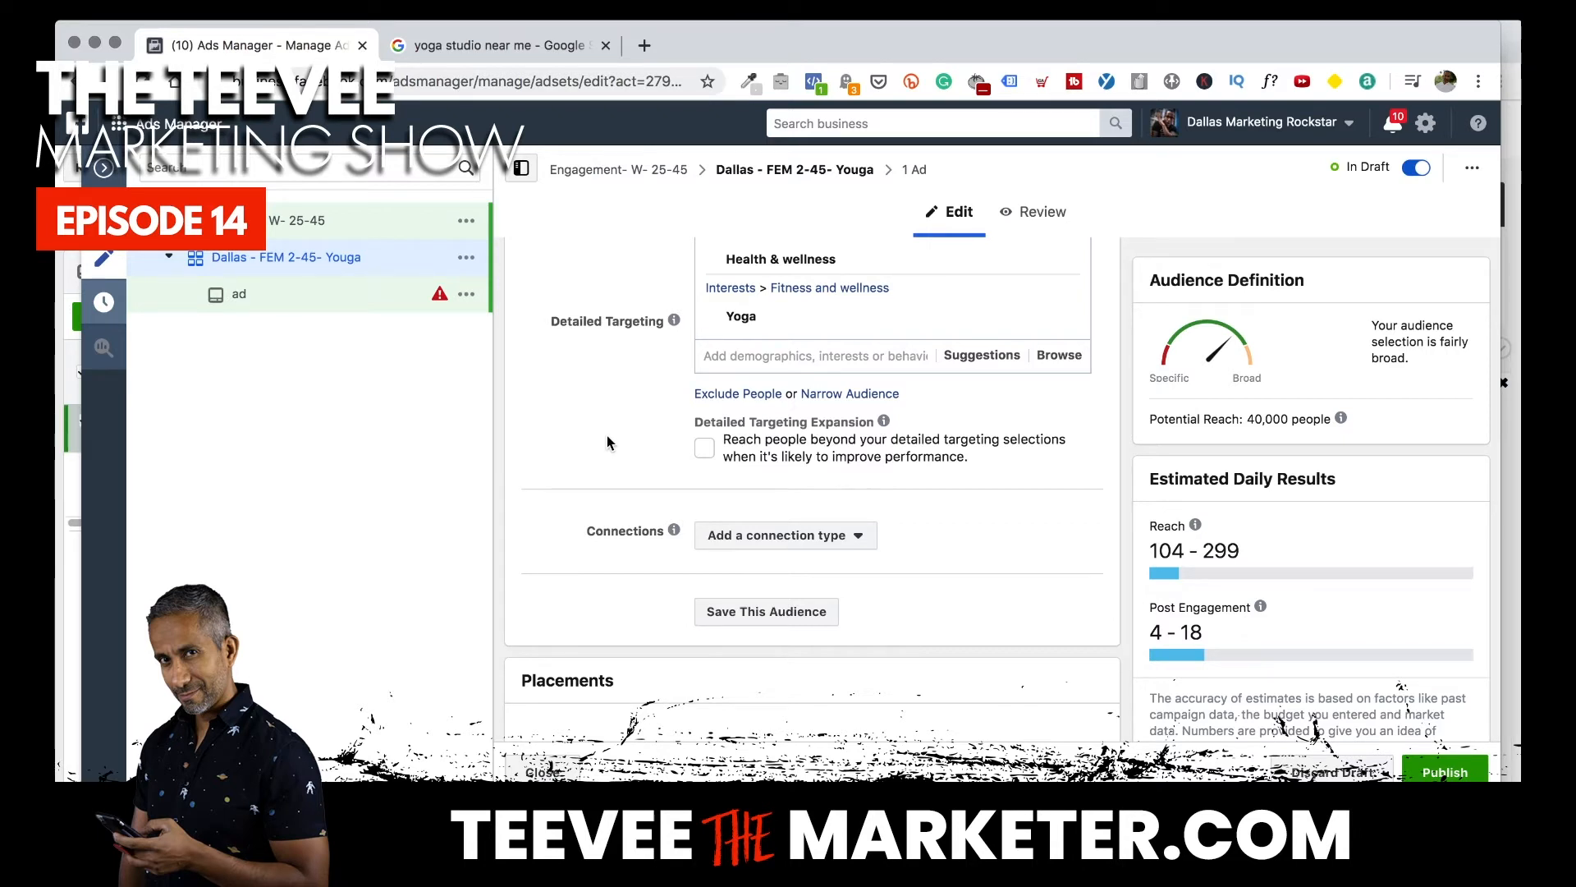
left_click(768, 359)
type("tony robbins")
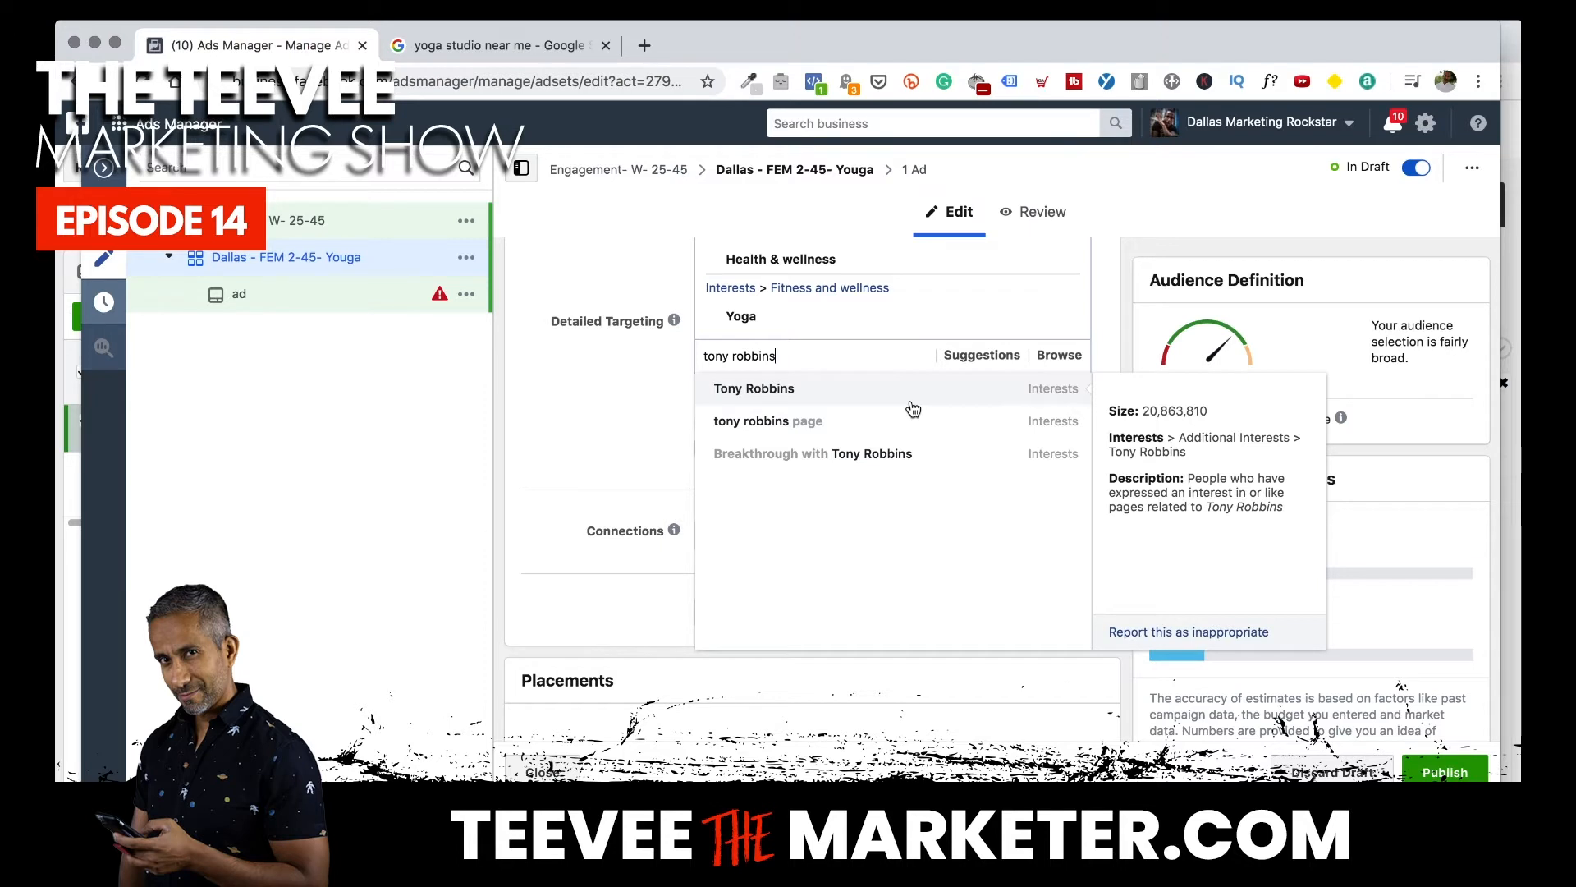
key("BackSpace")
key("BackSpace")
key("BackSpace")
key("BackSpace")
key("BackSpace")
key("BackSpace")
key("BackSpace")
key("BackSpace")
key("BackSpace")
key("BackSpace")
key("BackSpace")
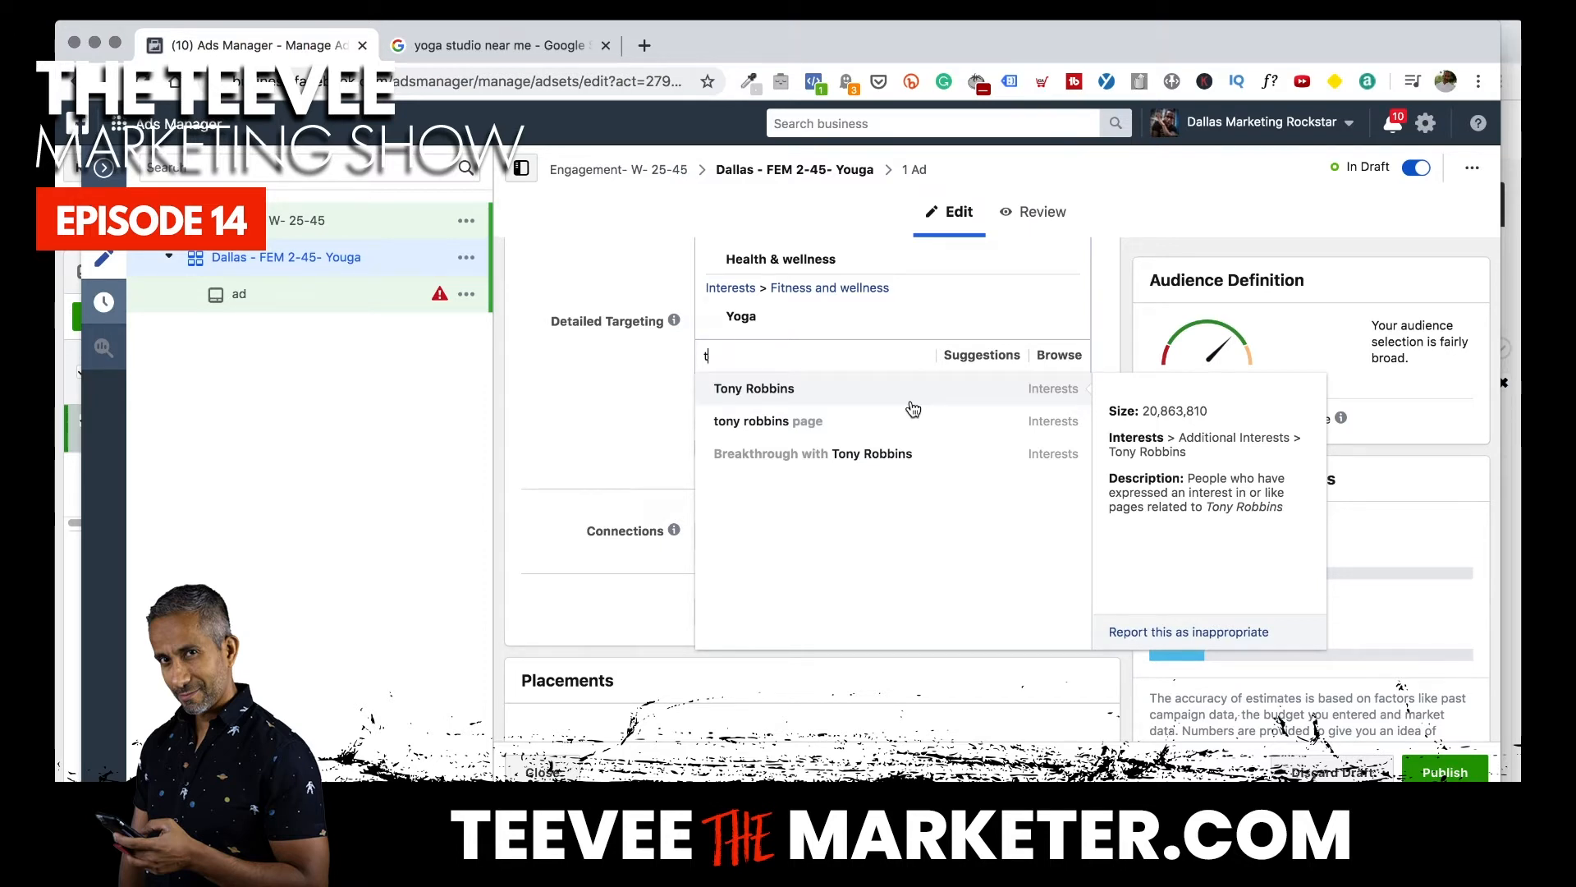
key("BackSpace")
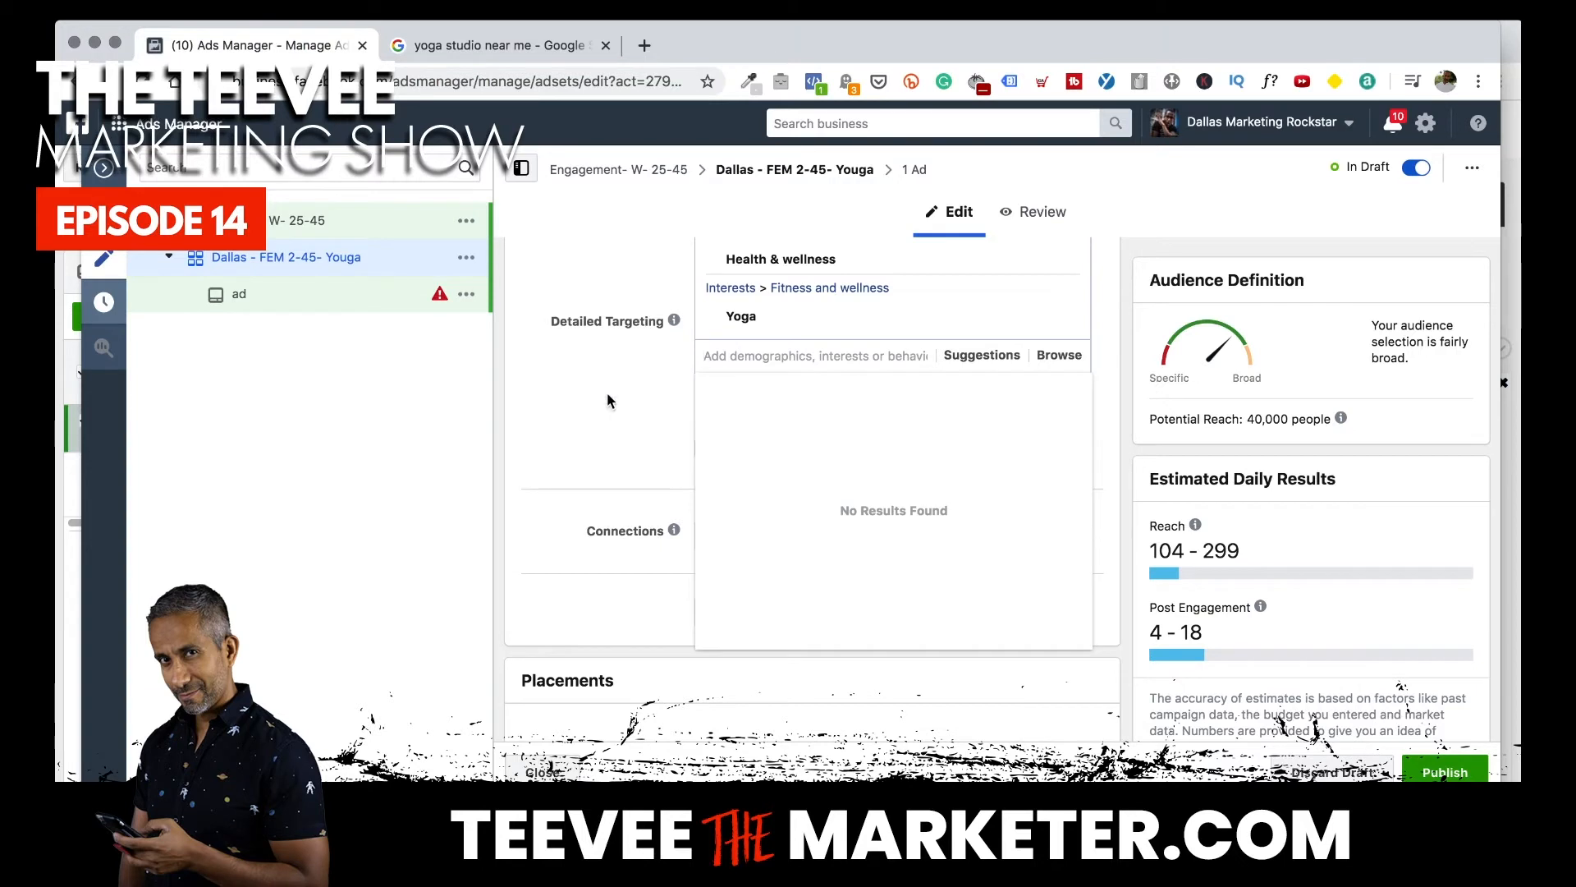
left_click(608, 394)
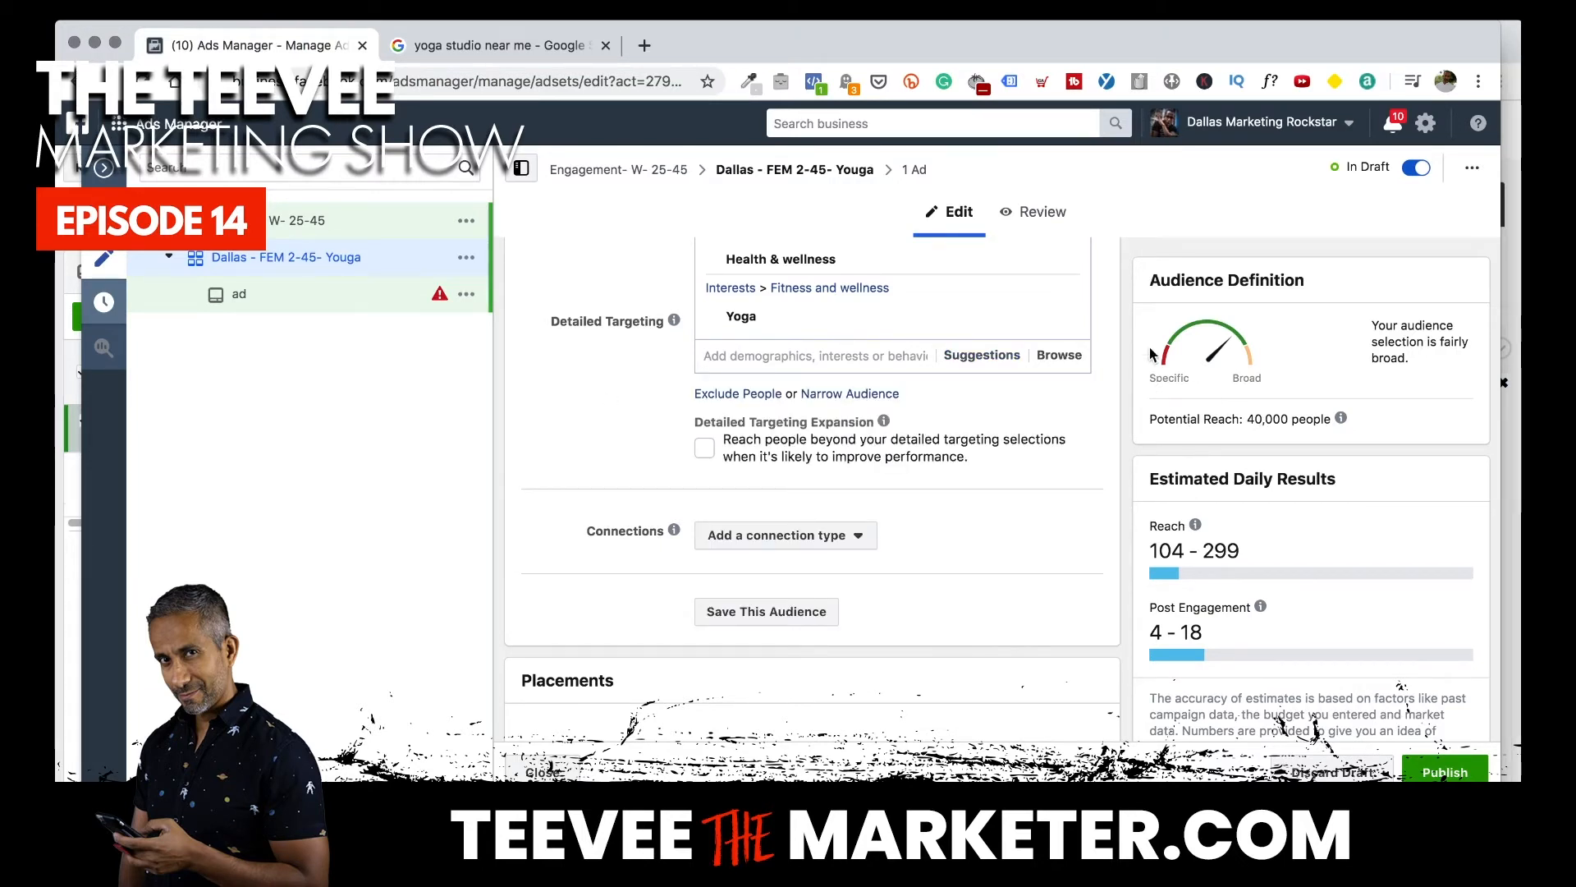
scroll(1120, 431, "down", 1)
scroll(1122, 432, "down", 4)
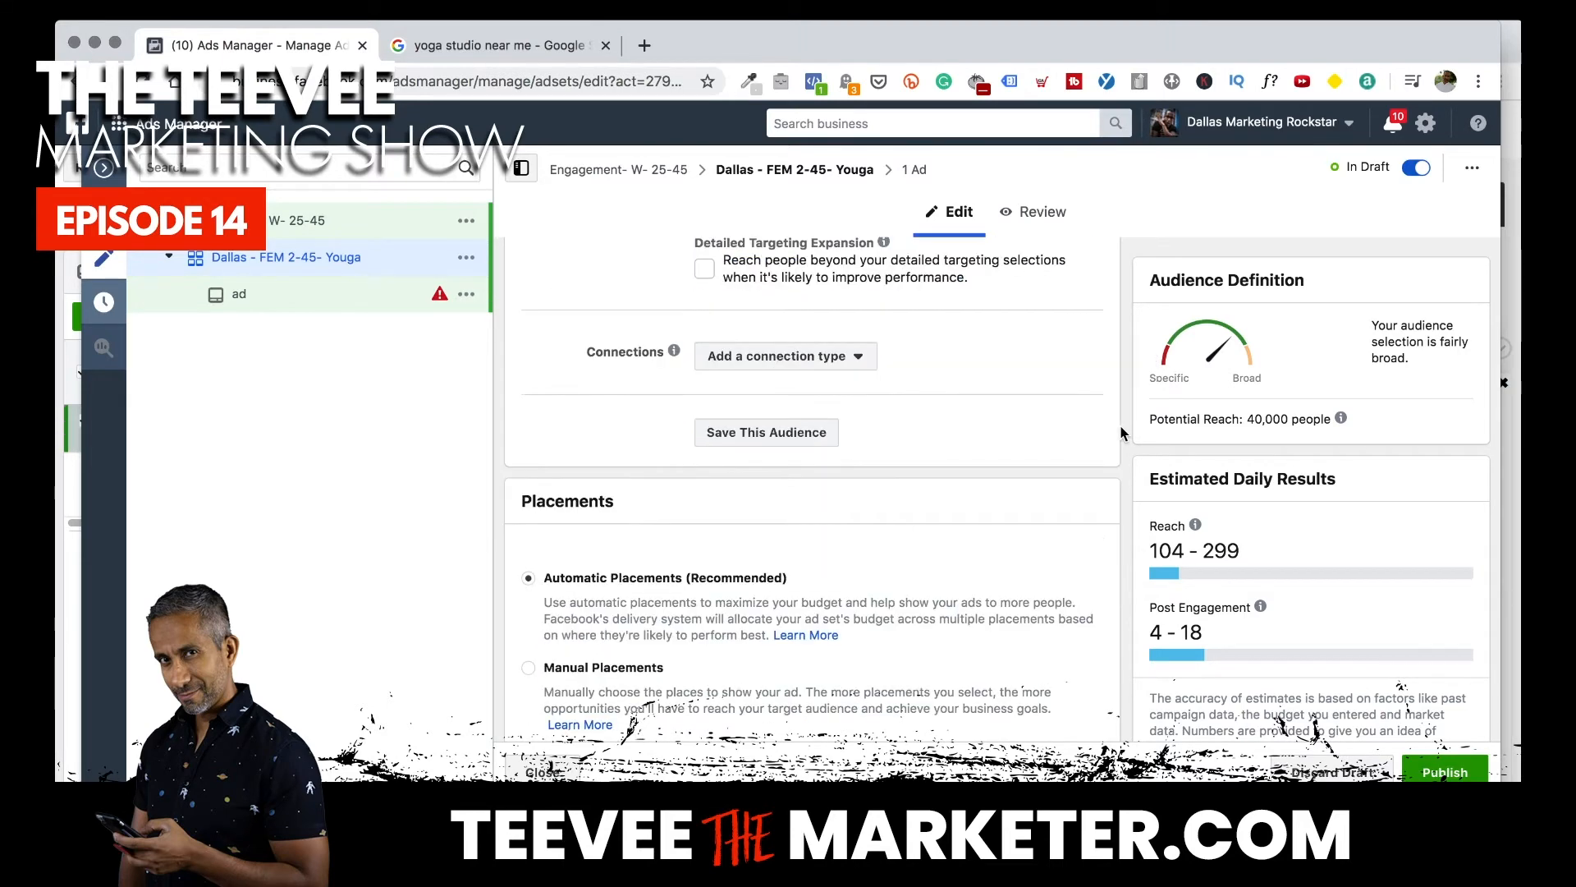
left_click(872, 354)
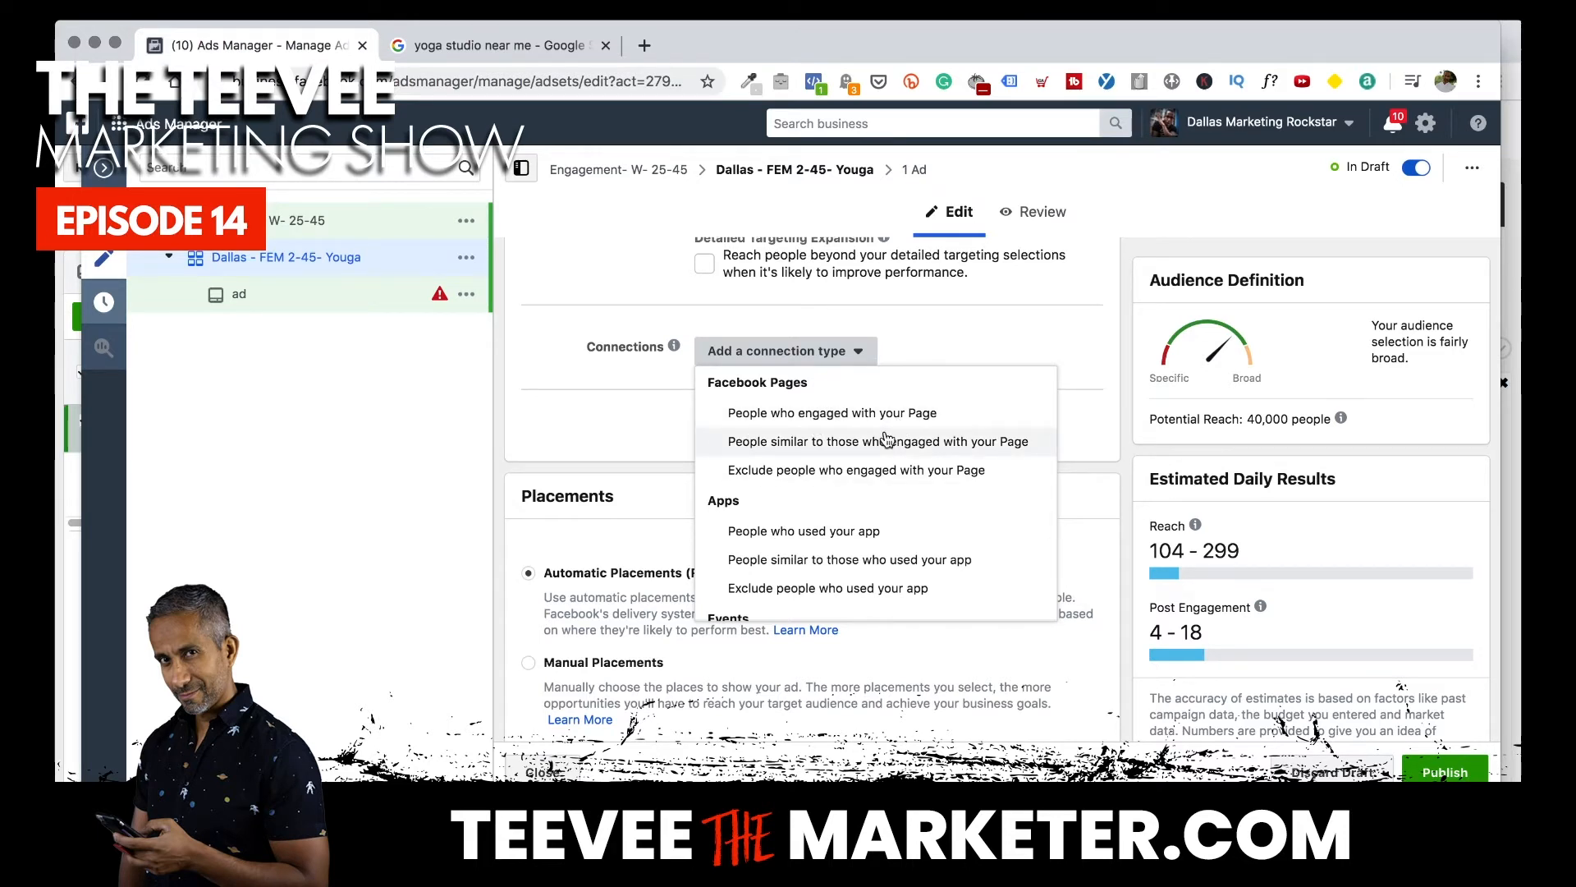
scroll(918, 544, "down", 3)
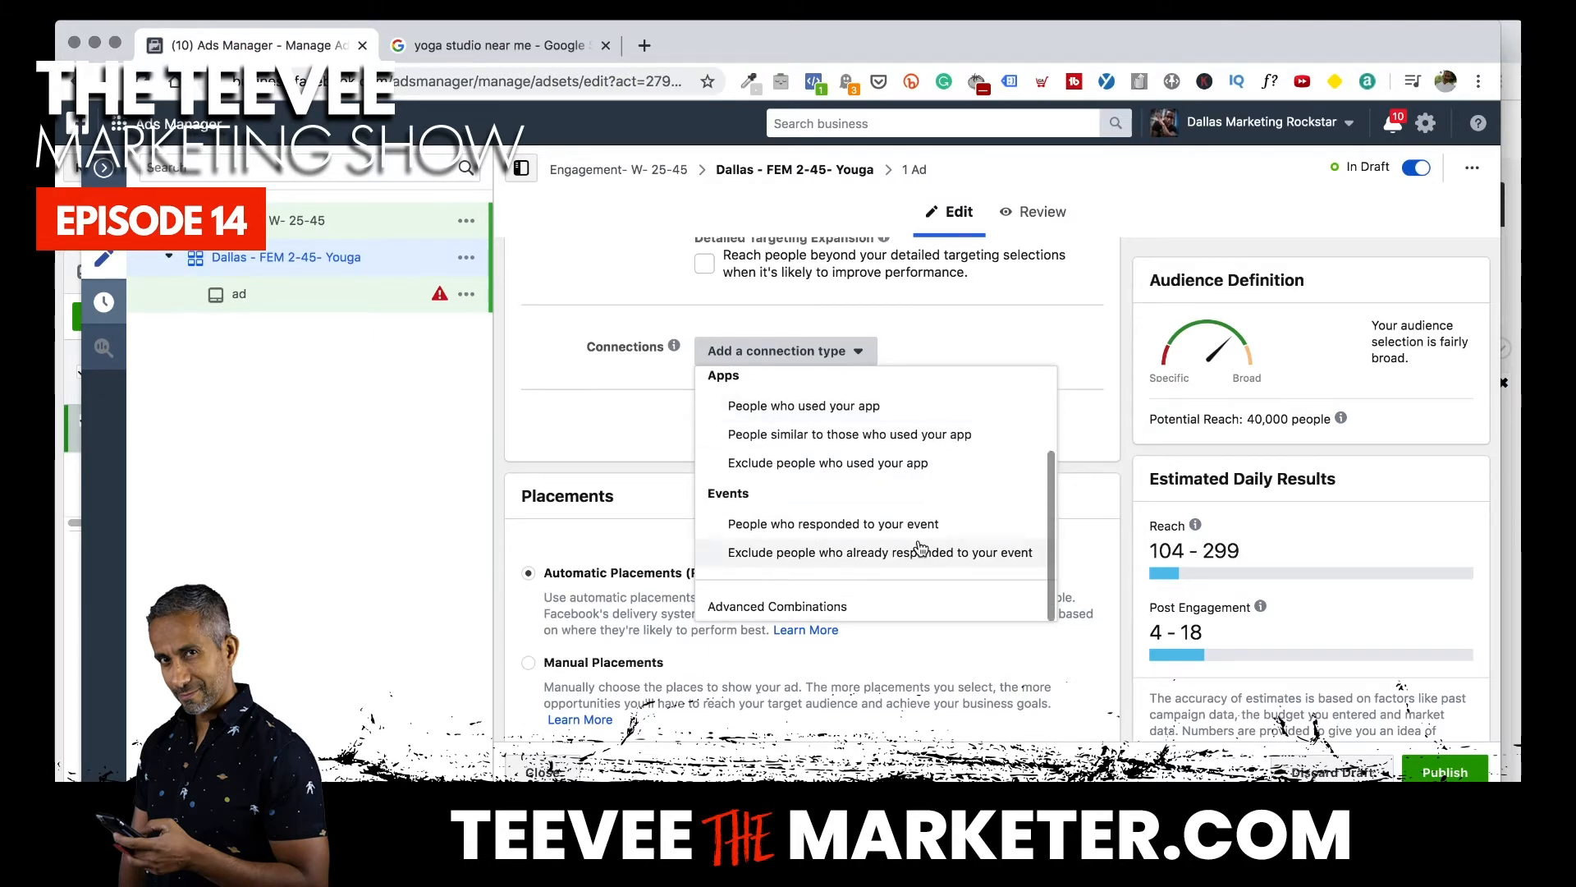
scroll(919, 548, "up", 3)
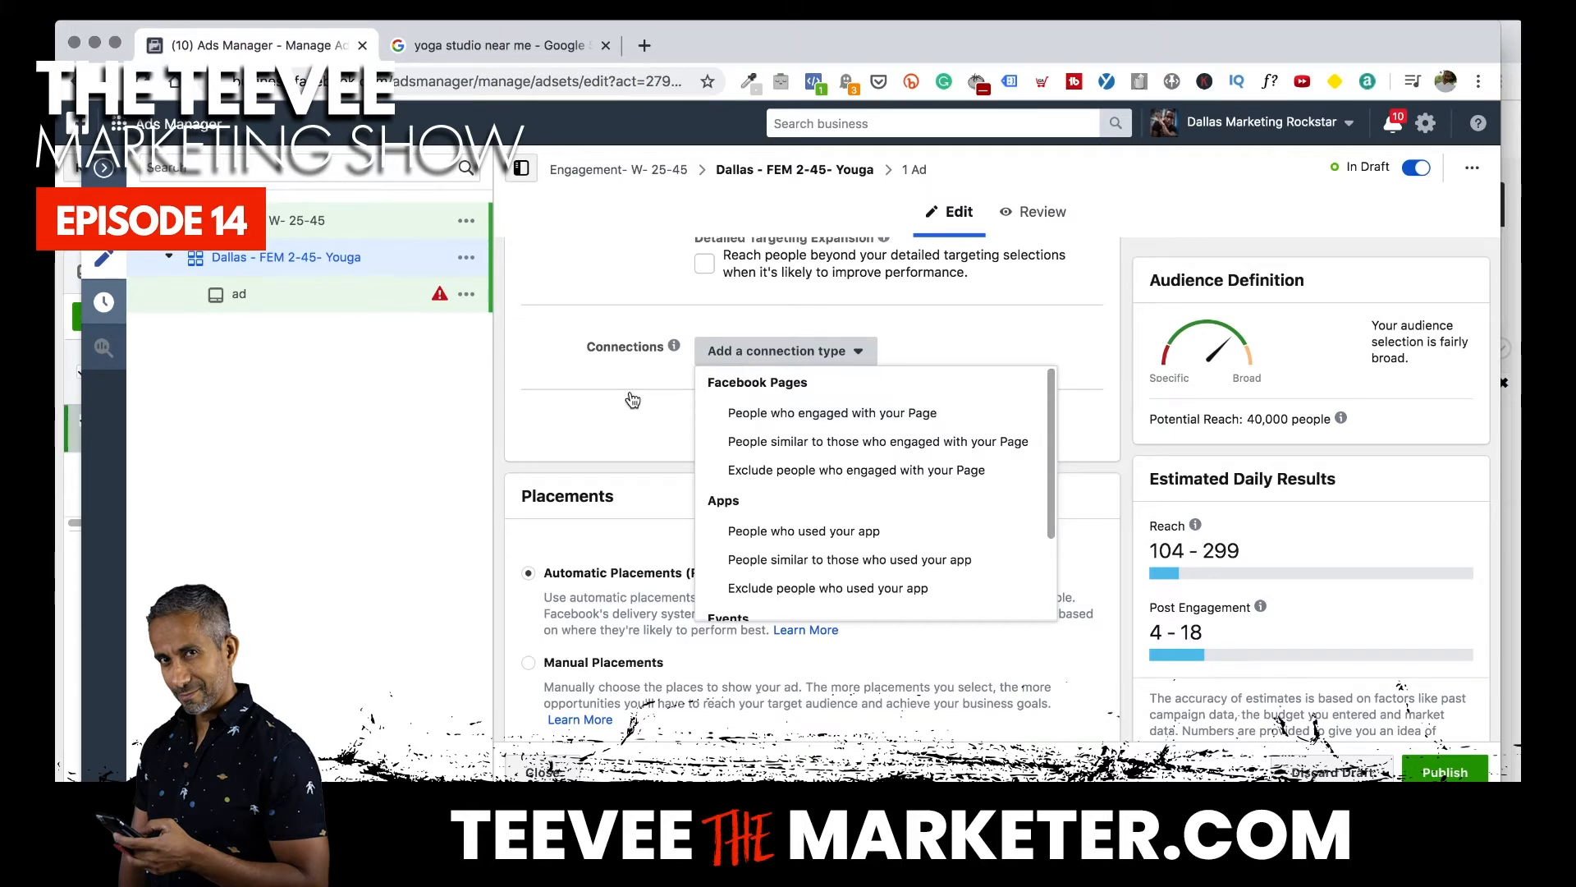
scroll(632, 399, "up", 3)
left_click(628, 449)
scroll(628, 450, "up", 2)
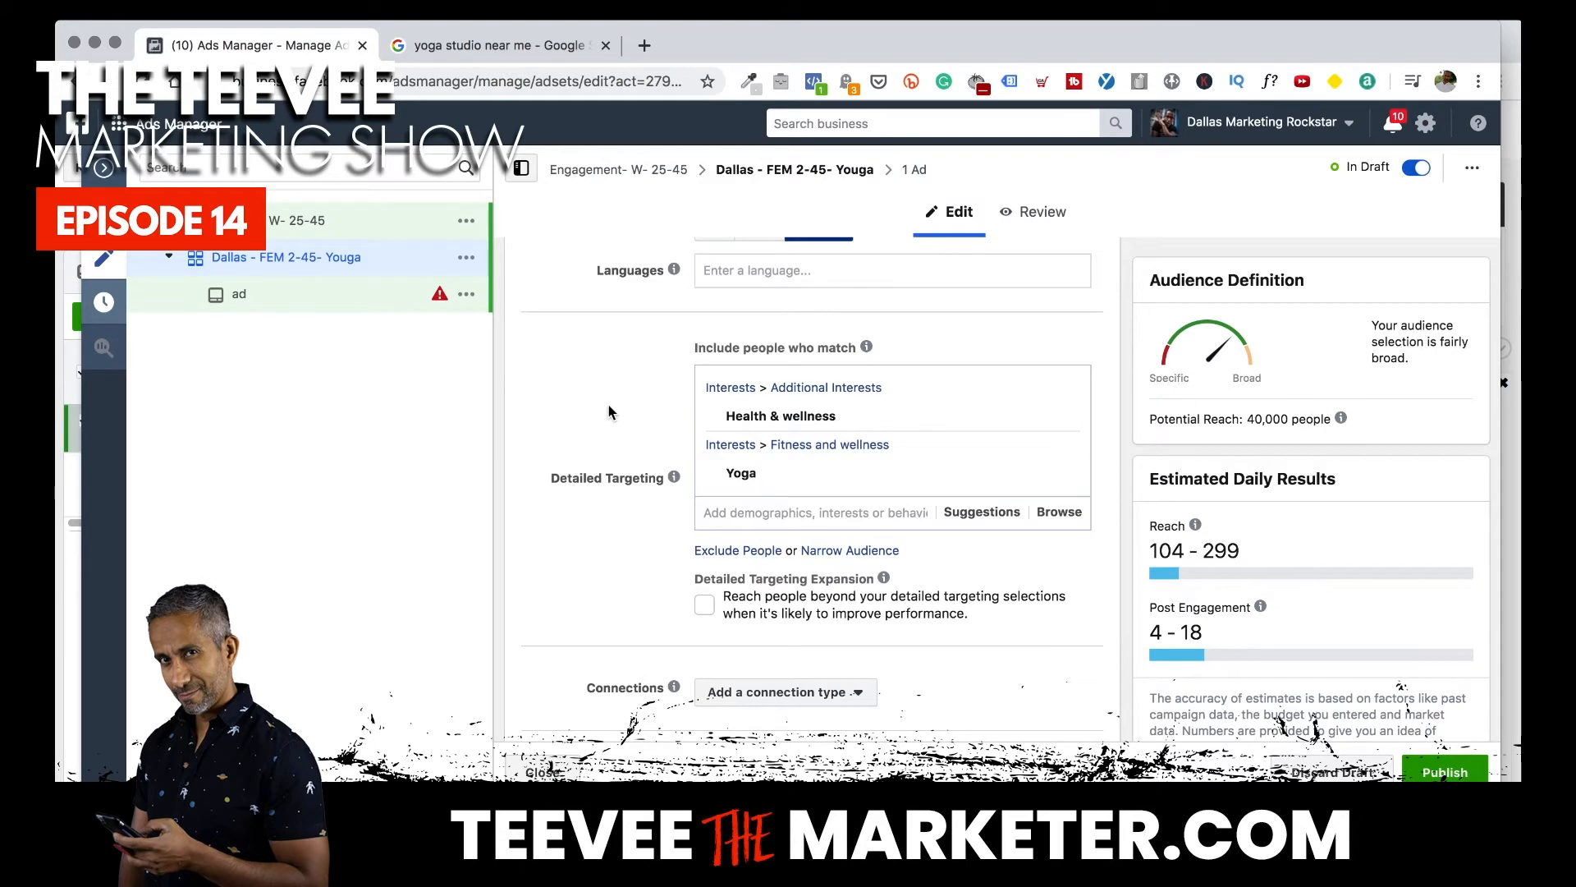
scroll(618, 456, "down", 4)
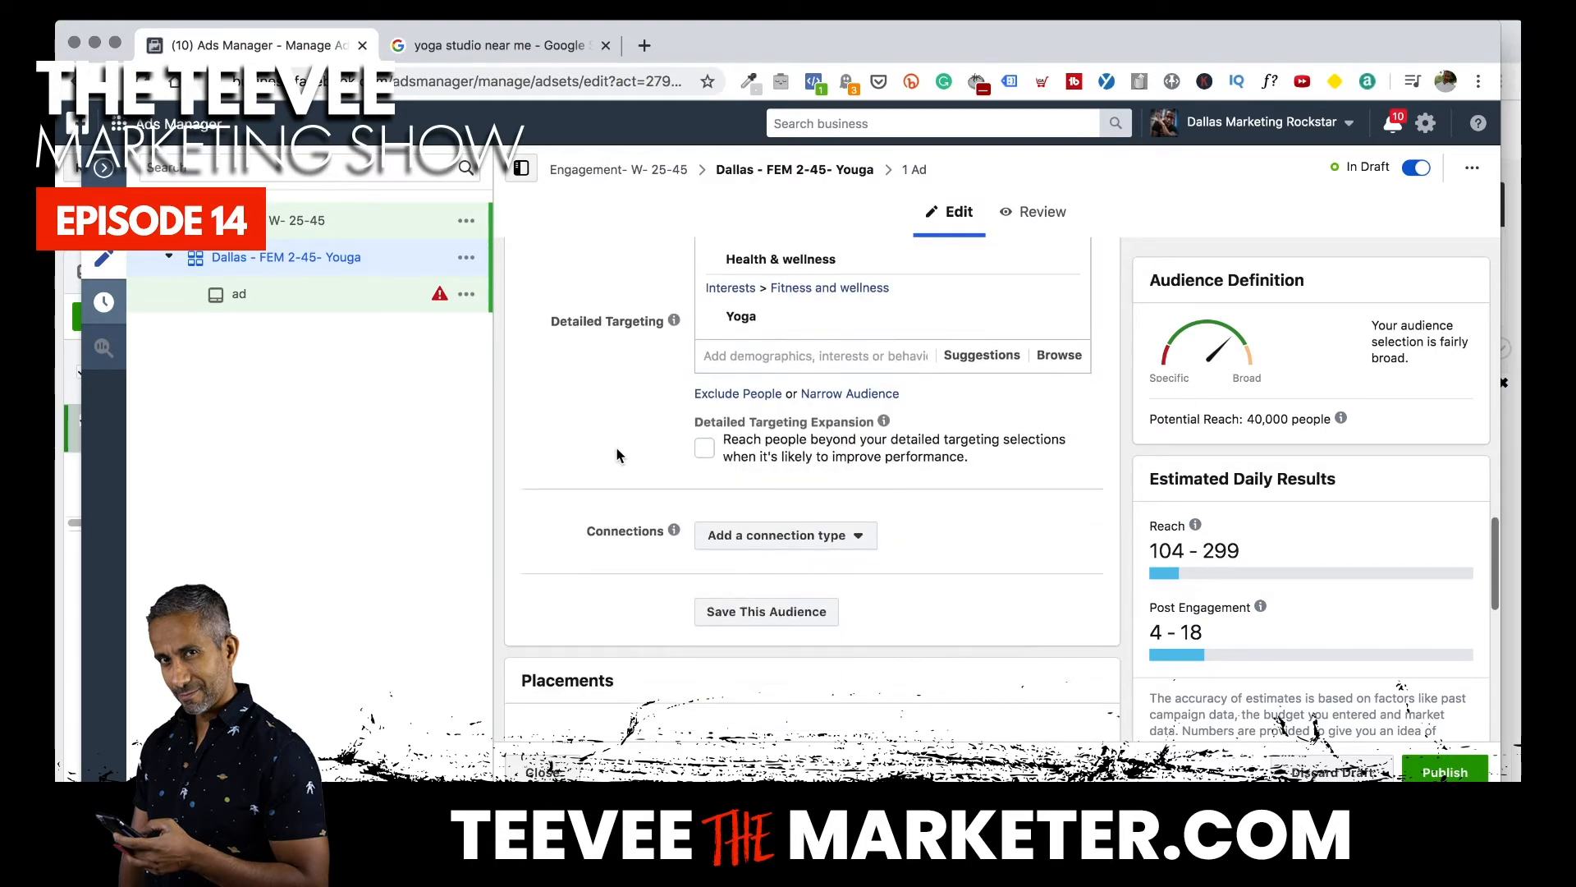
scroll(629, 496, "down", 6)
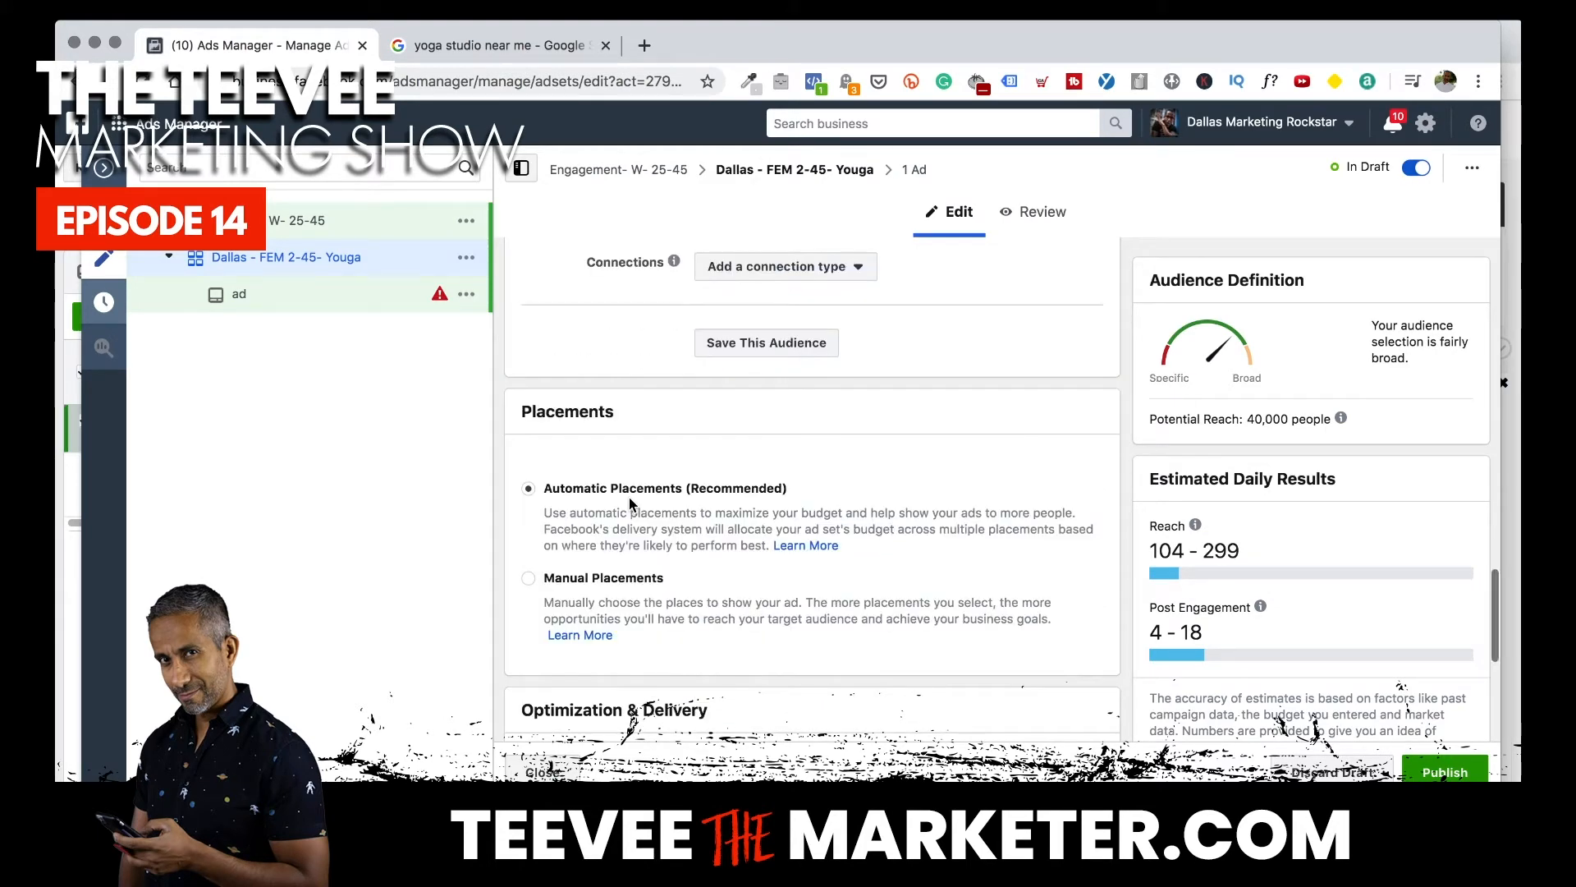
scroll(629, 496, "down", 1)
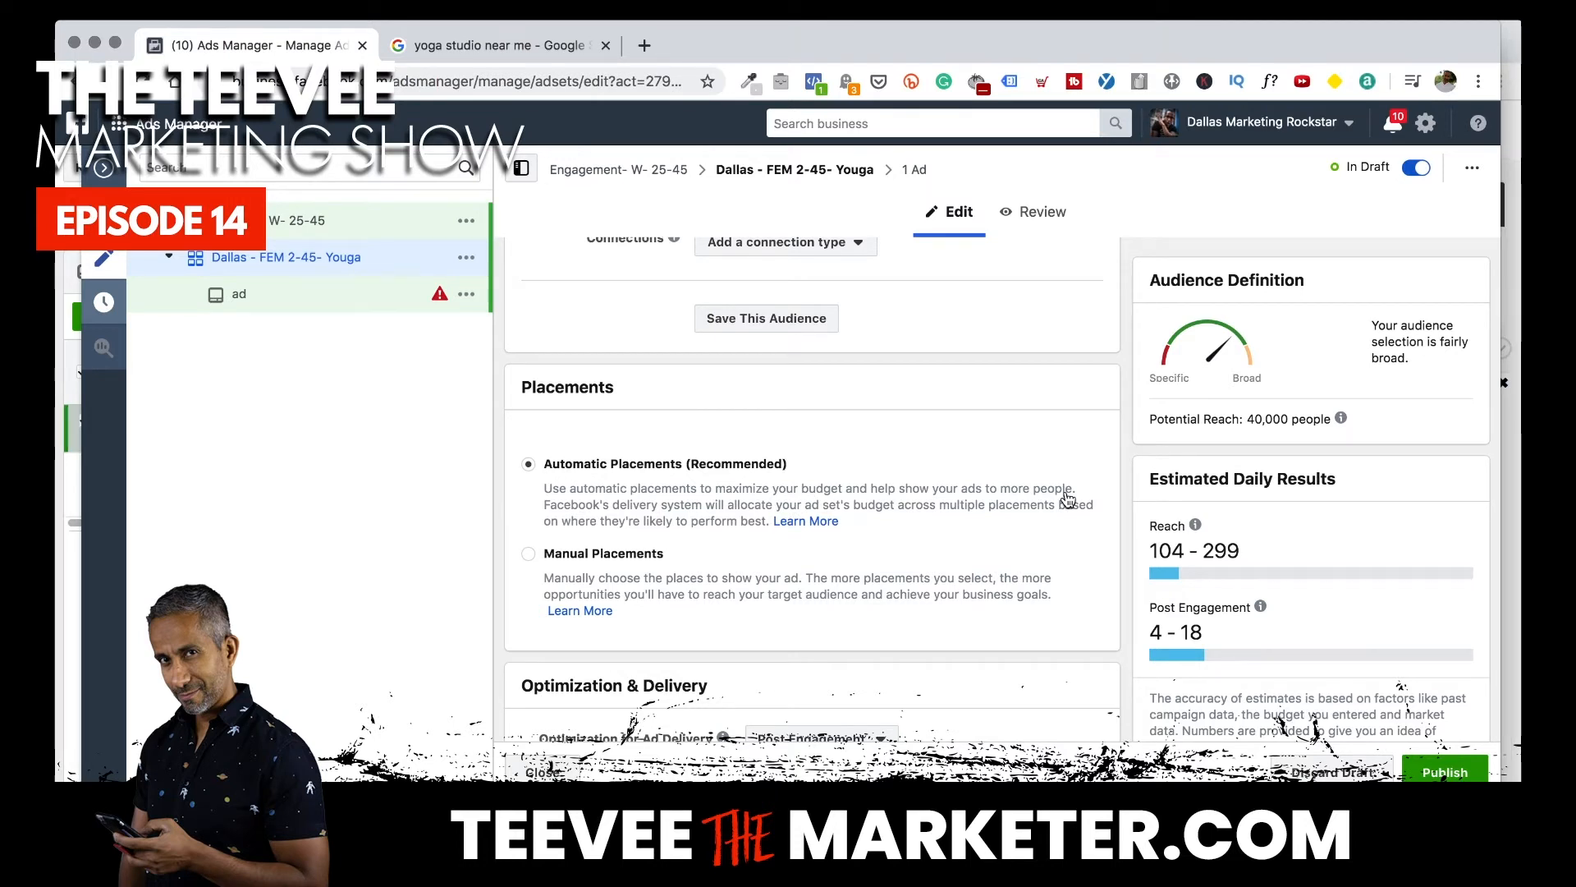
scroll(1135, 557, "down", 2)
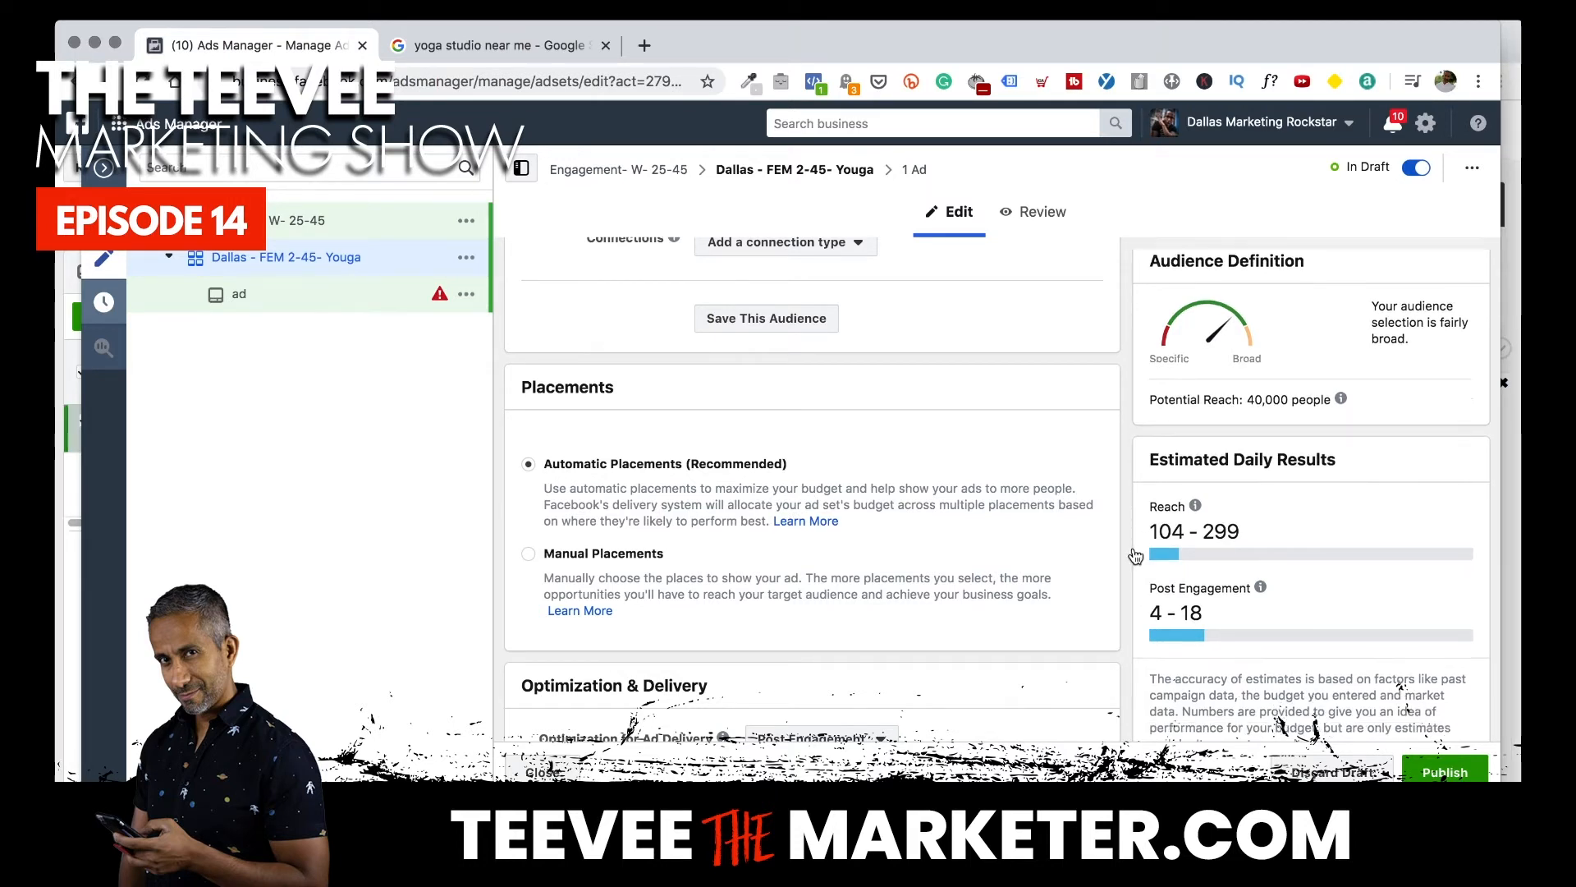
scroll(1135, 556, "down", 2)
scroll(1133, 554, "down", 2)
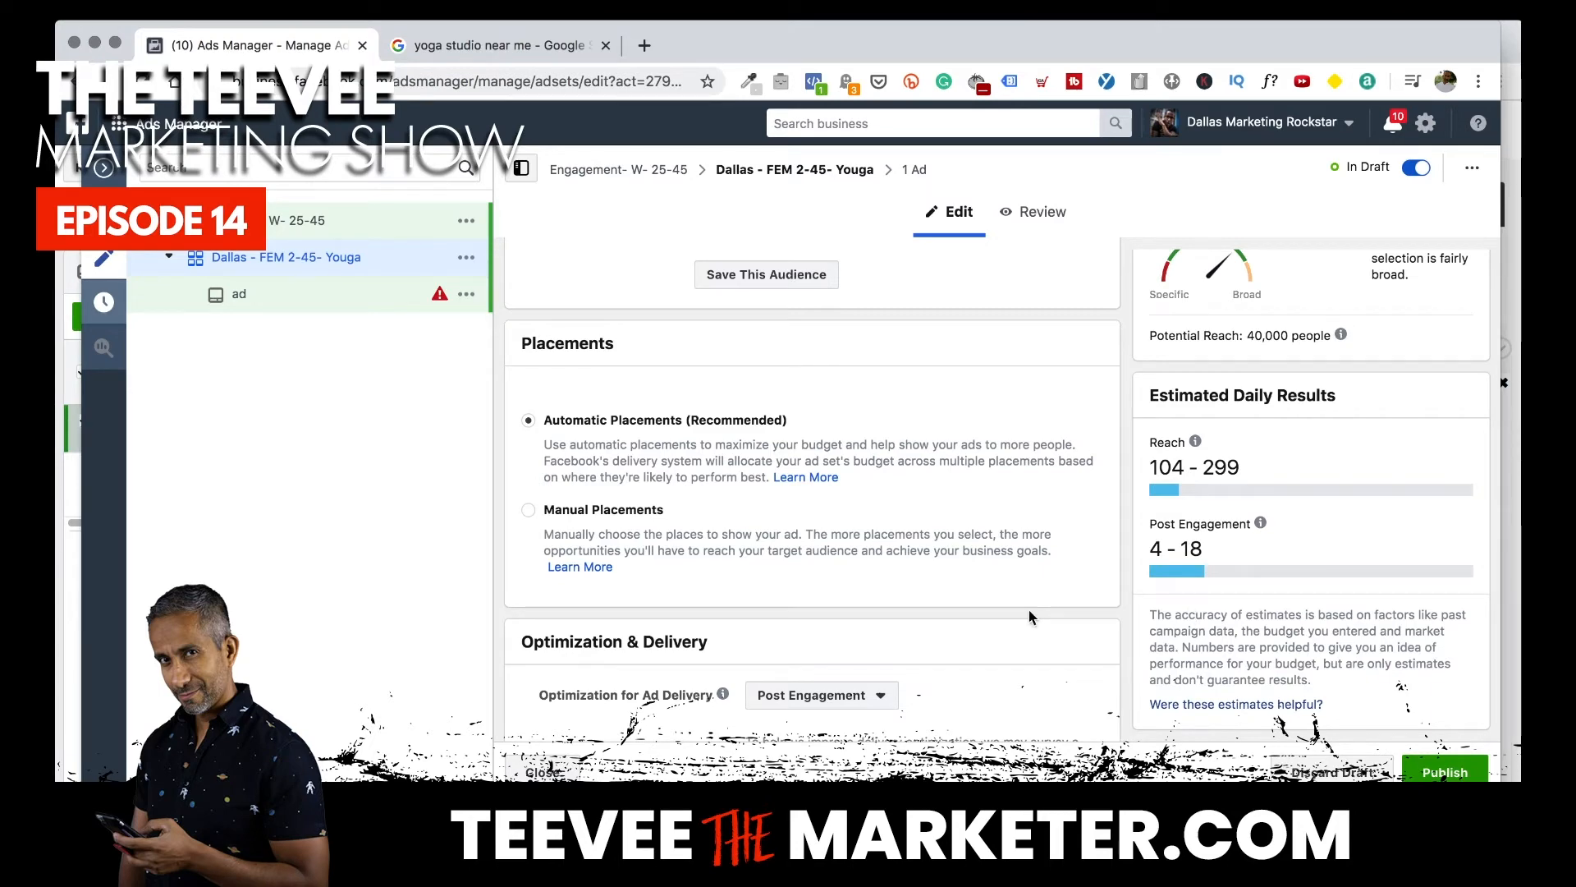
scroll(1028, 609, "down", 3)
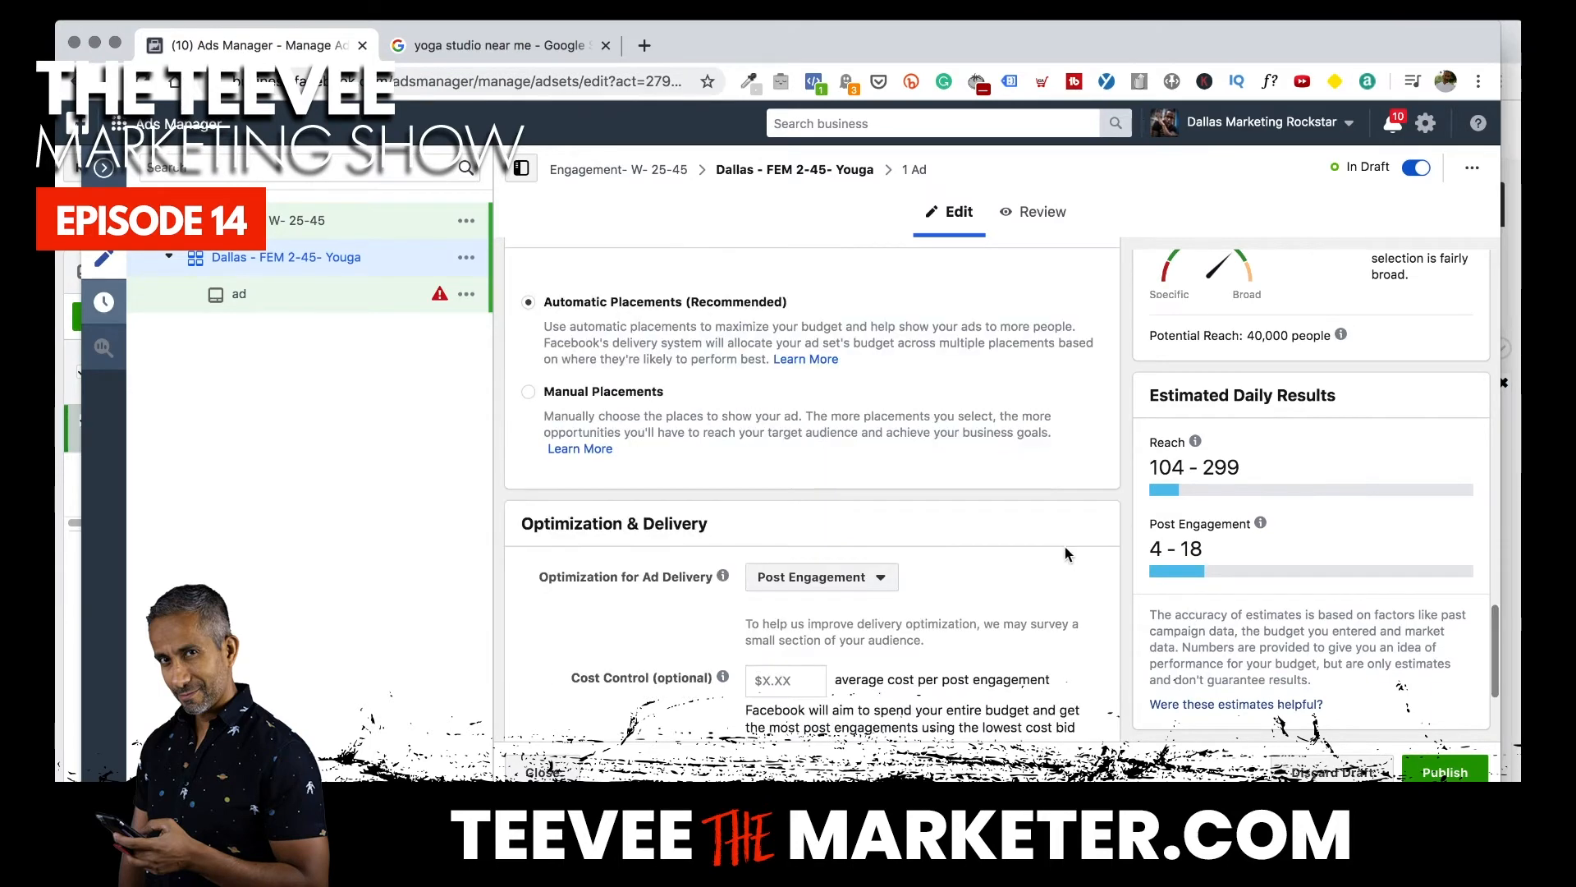
scroll(1125, 446, "down", 1)
scroll(1125, 446, "down", 5)
scroll(1125, 445, "up", 5)
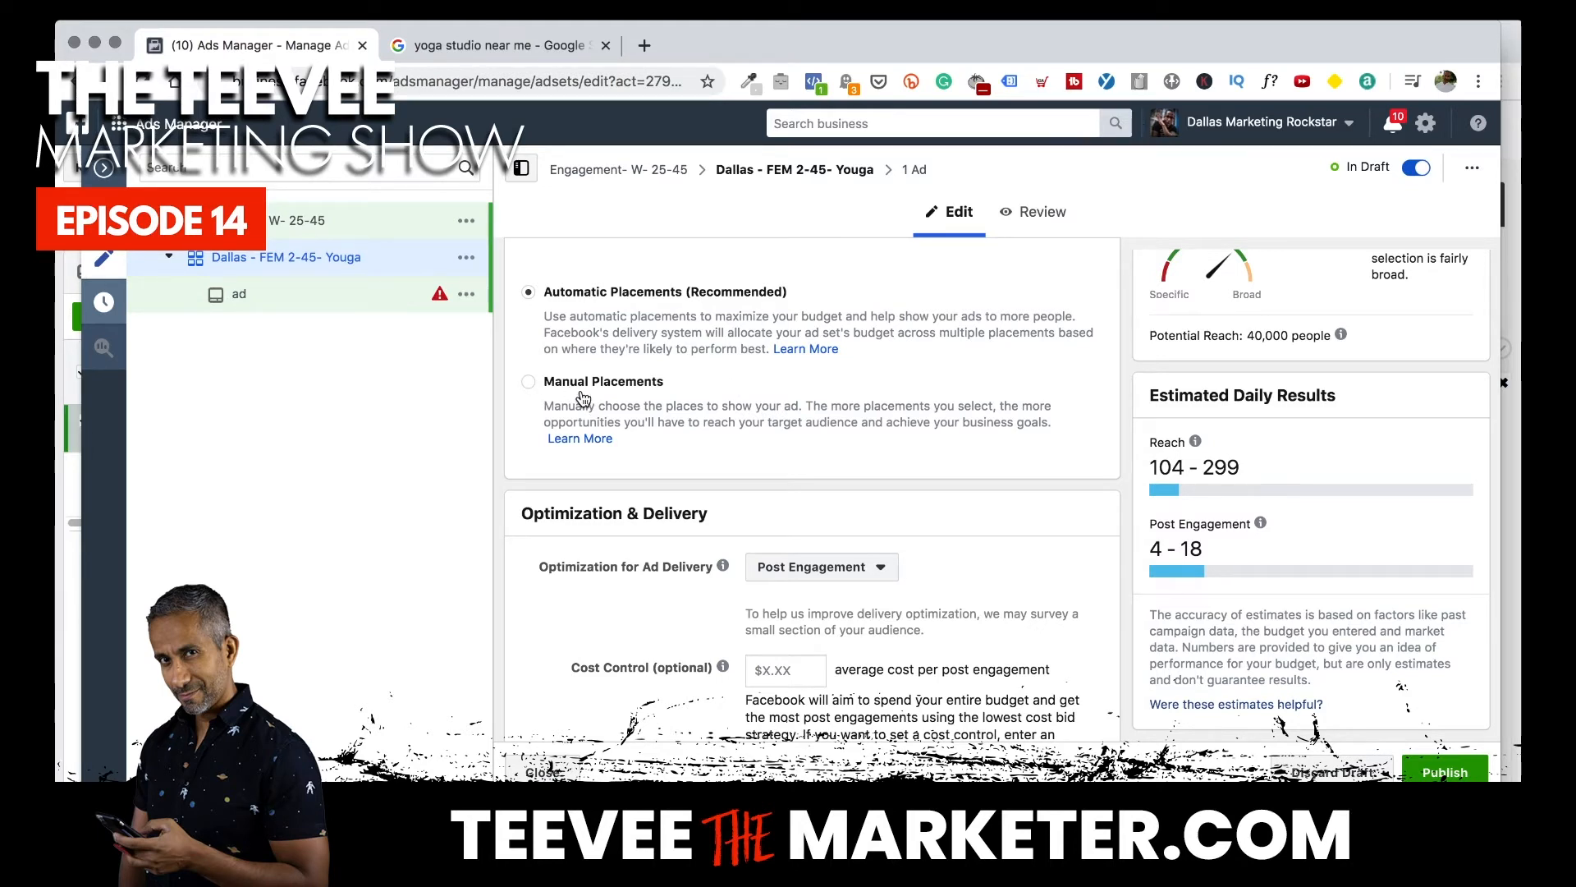
- Switch to manual placements, keeping both Mobile and Desktop devices selected
left_click(1100, 408)
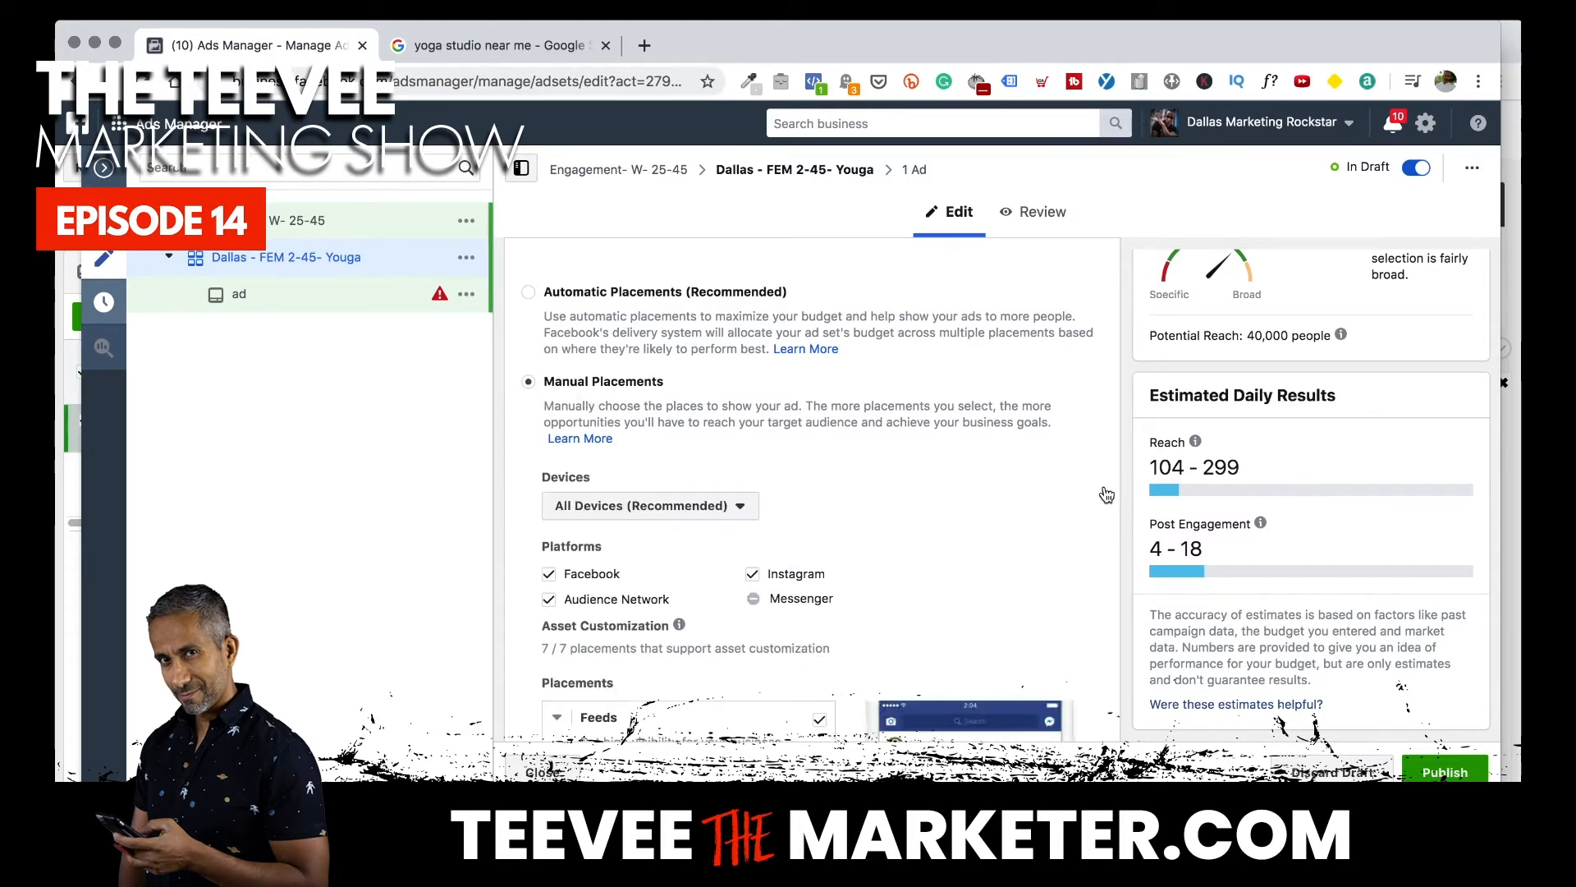
scroll(1106, 493, "down", 3)
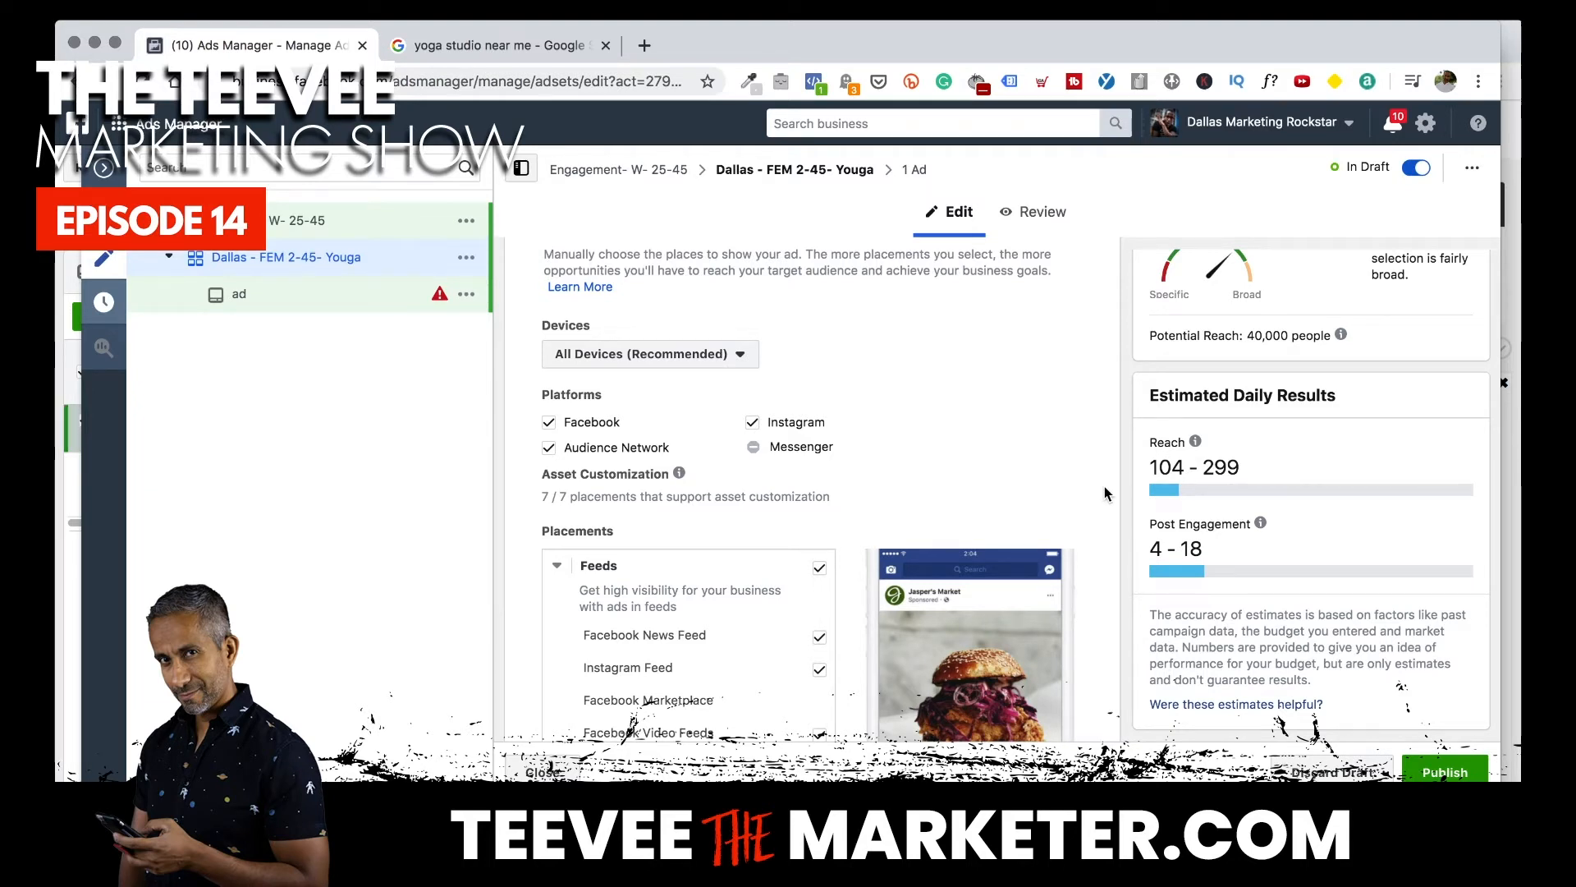
left_click(745, 355)
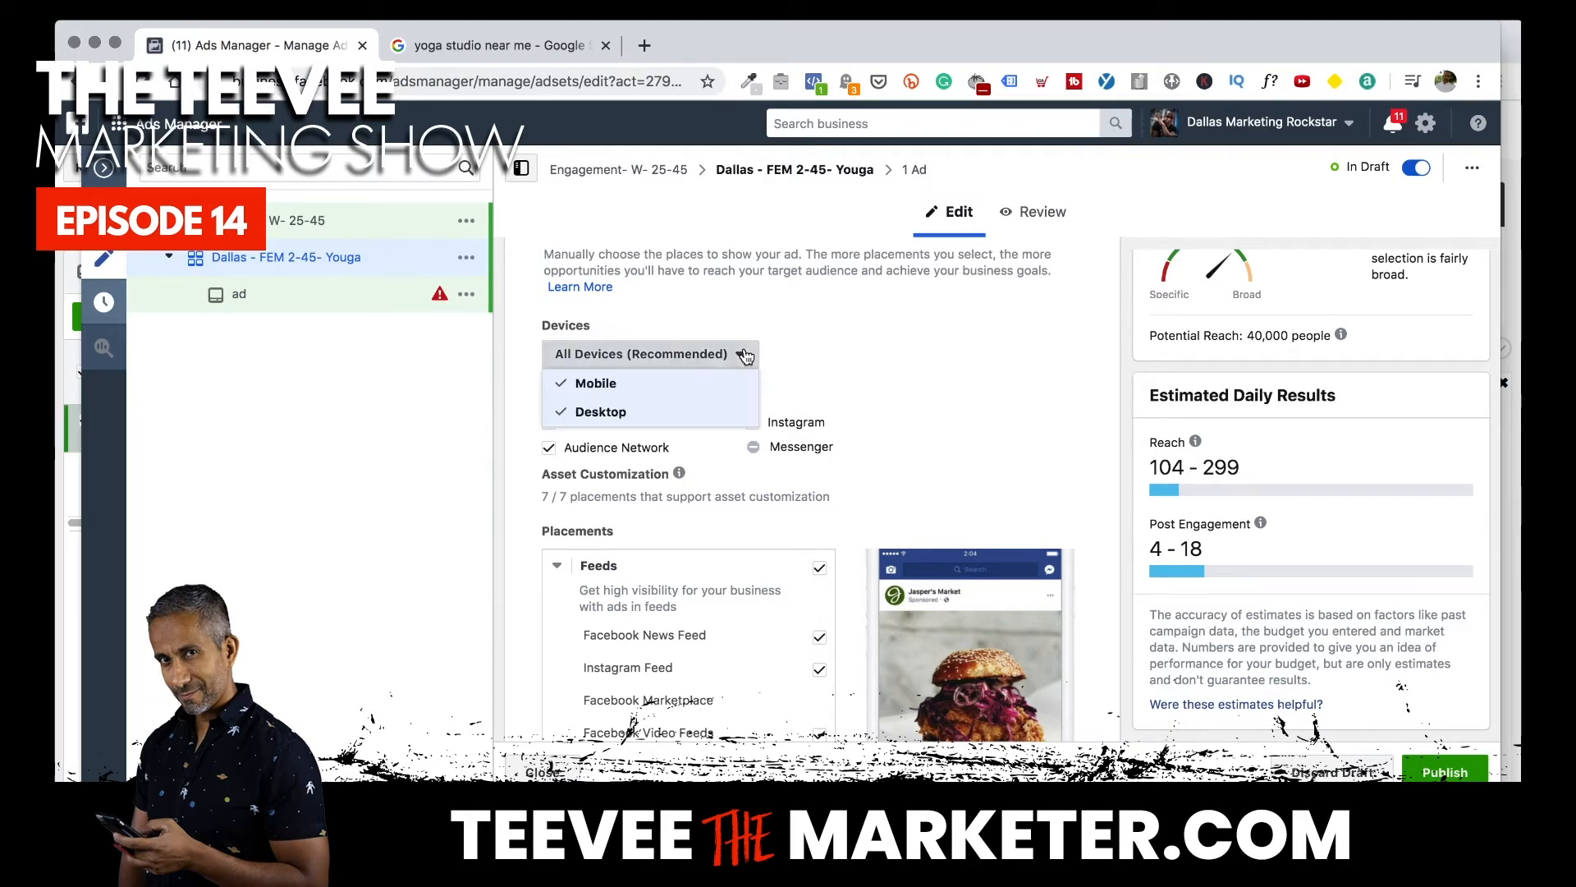
left_click(952, 357)
scroll(952, 359, "down", 1)
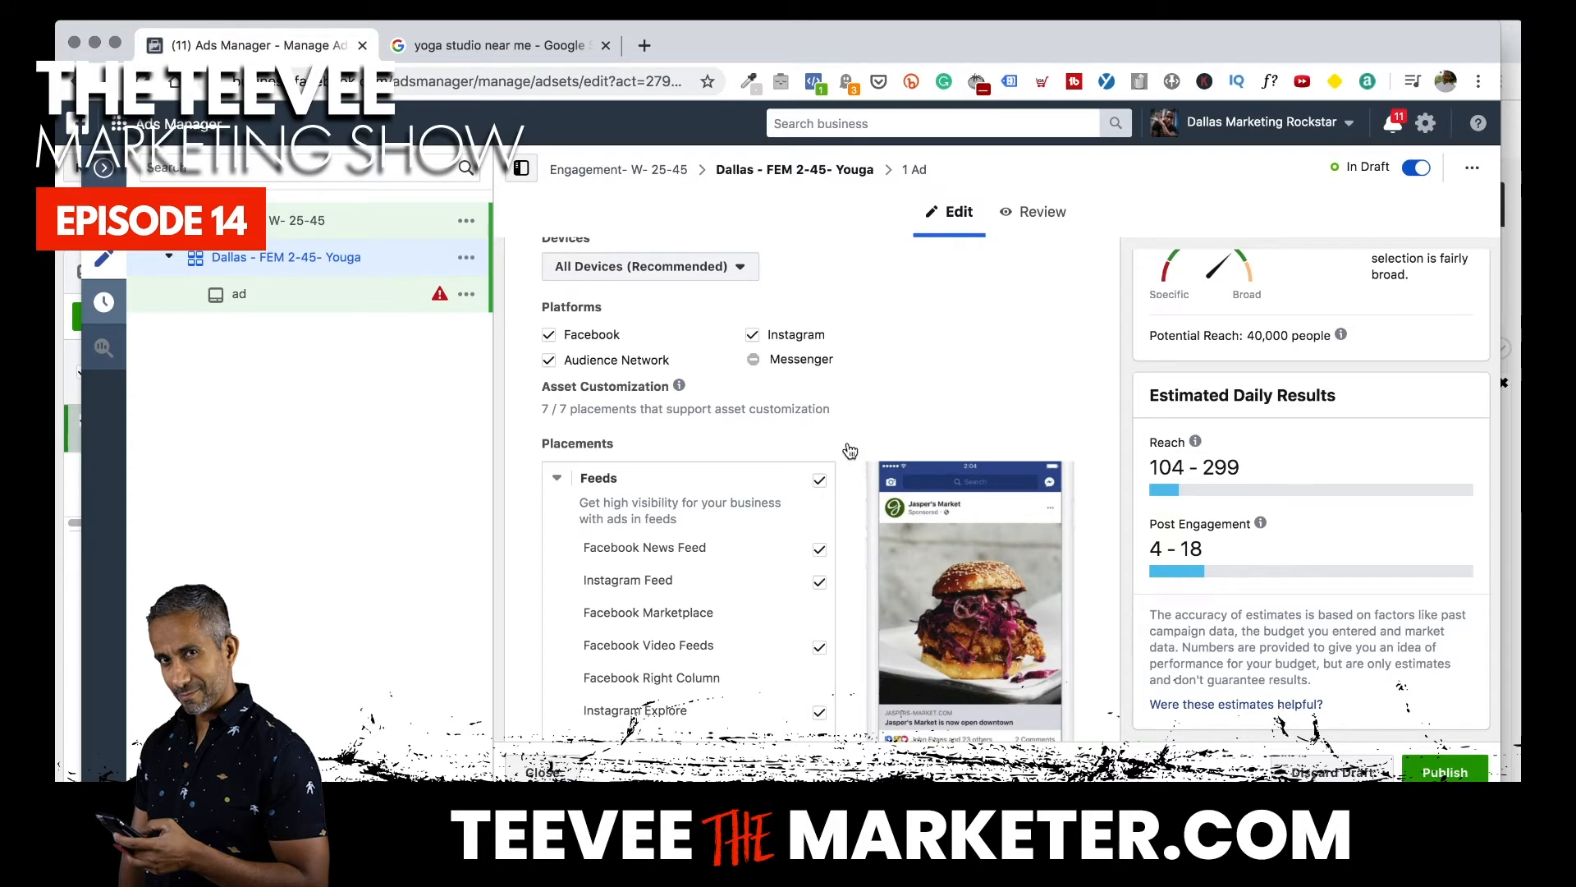
scroll(849, 445, "down", 1)
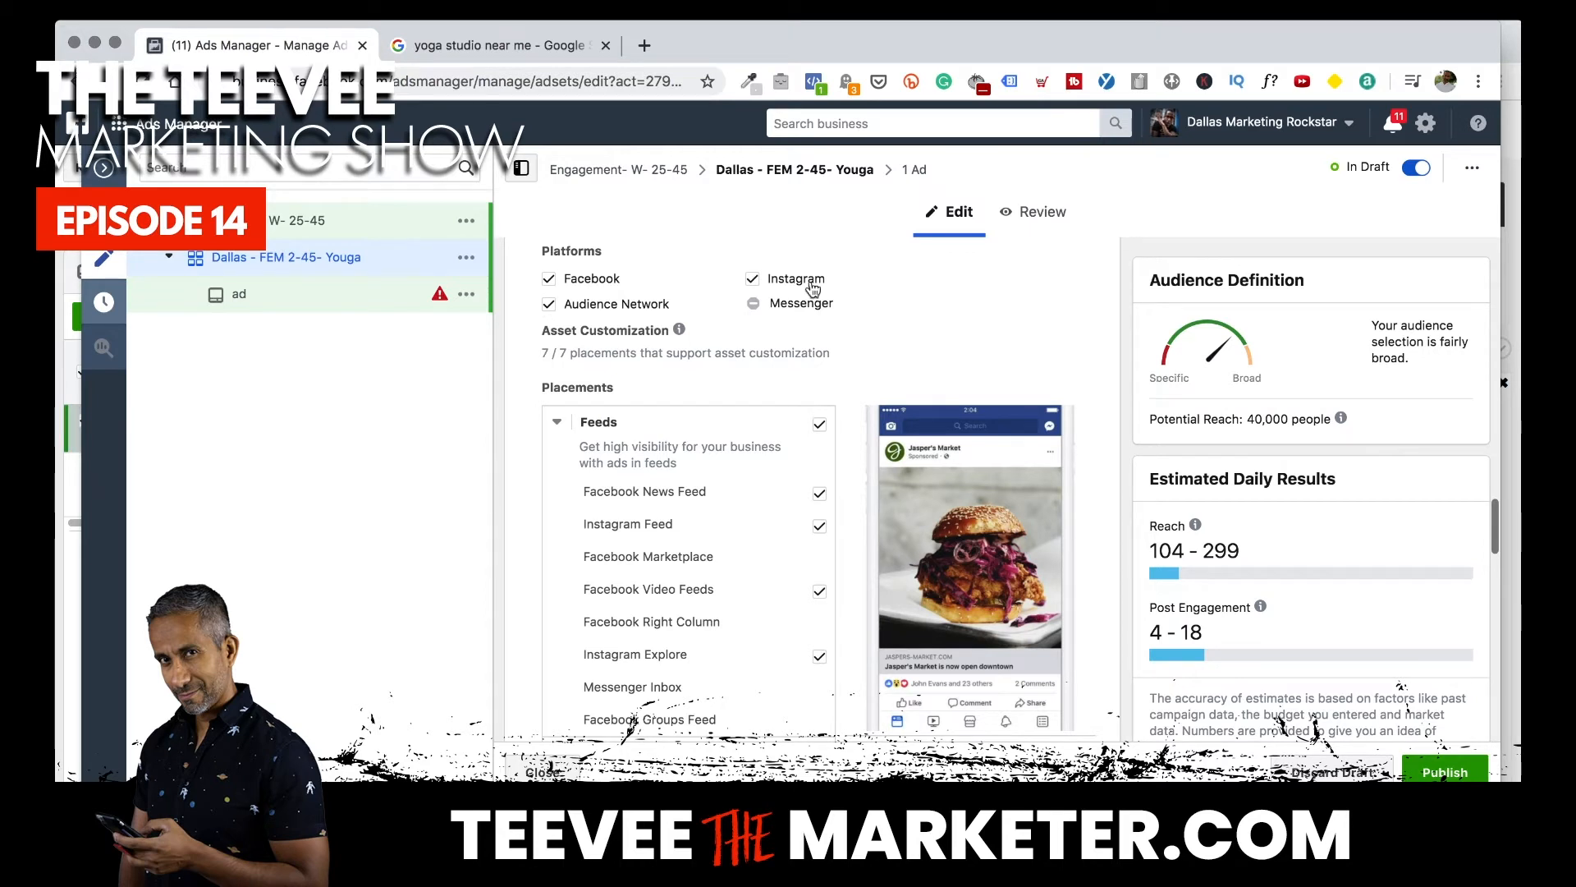
- Remove Audience Network from the platforms, leaving 6 of 7 placements and 105–303 daily reach
left_click(616, 304)
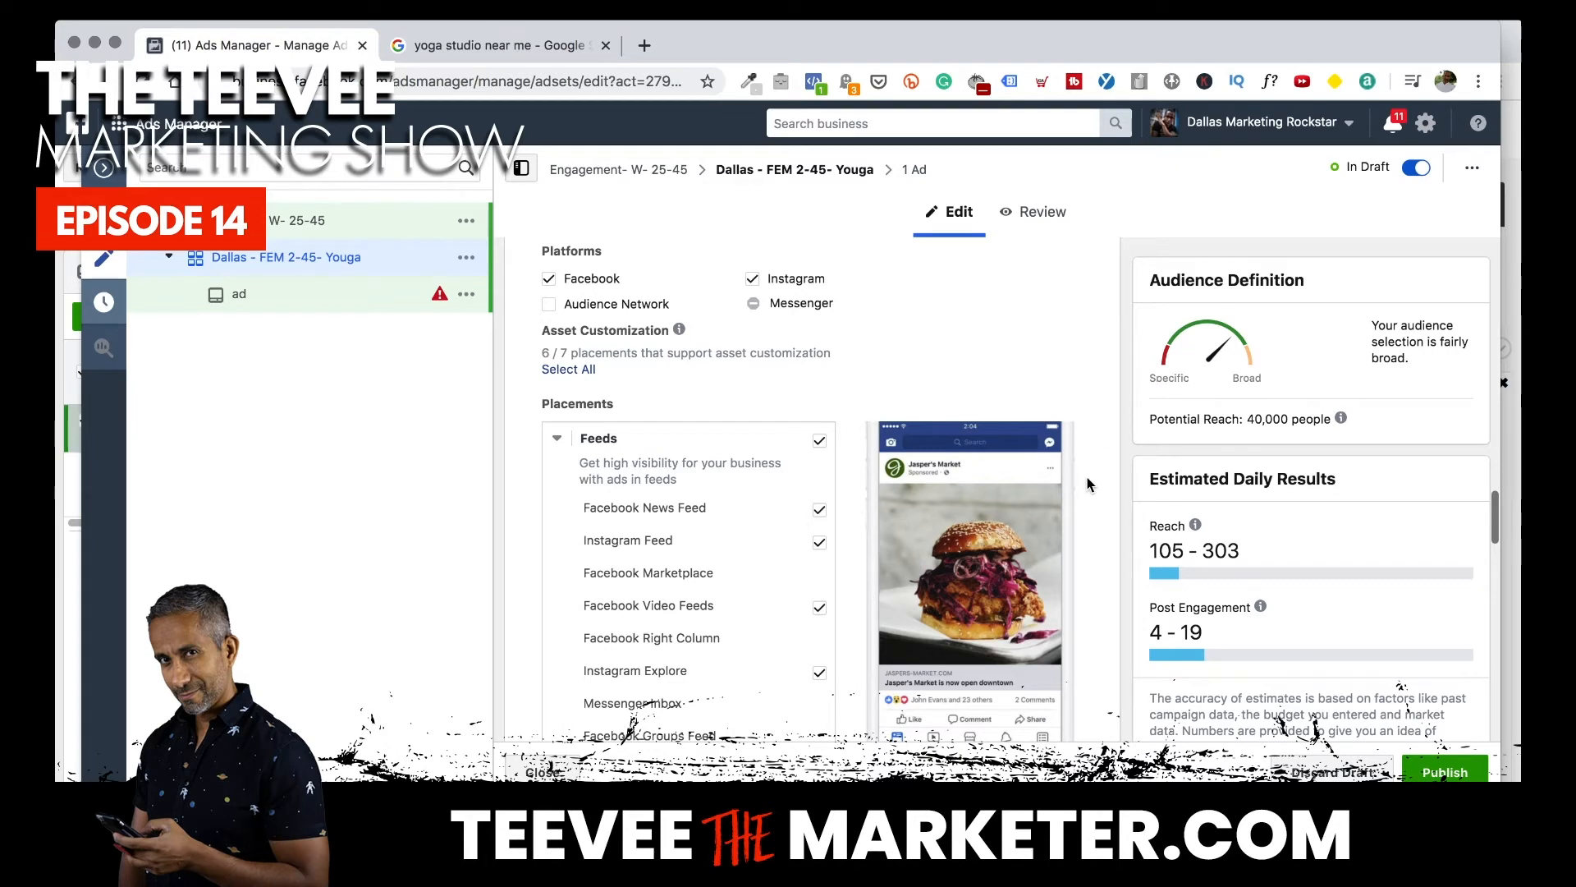
scroll(1087, 484, "down", 3)
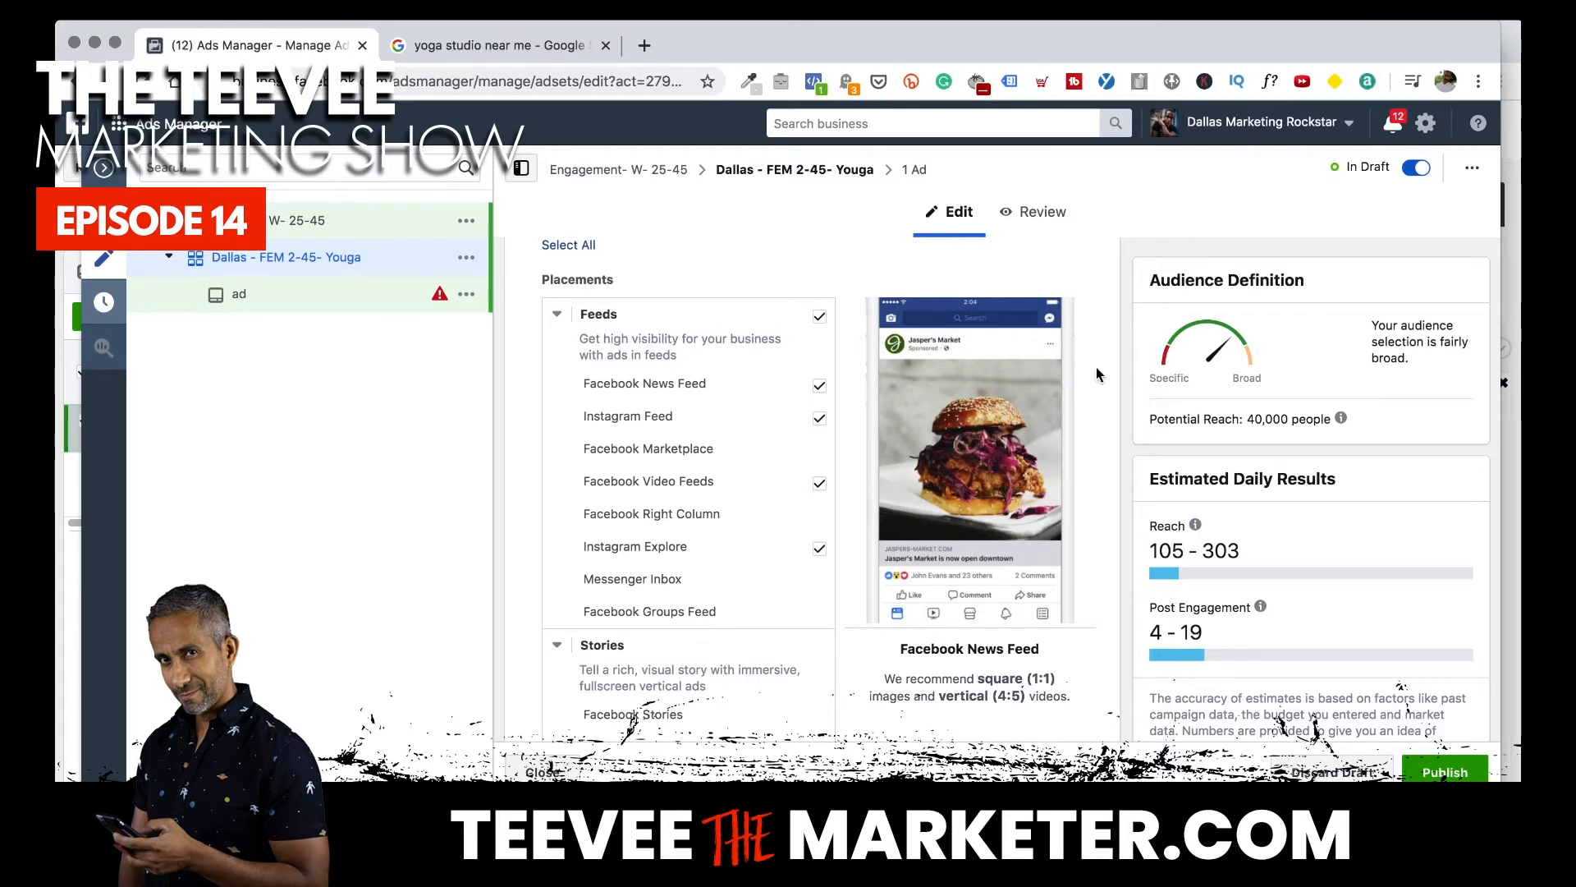
- Preview the ad in the Instagram Explore feed placement
left_click(819, 546)
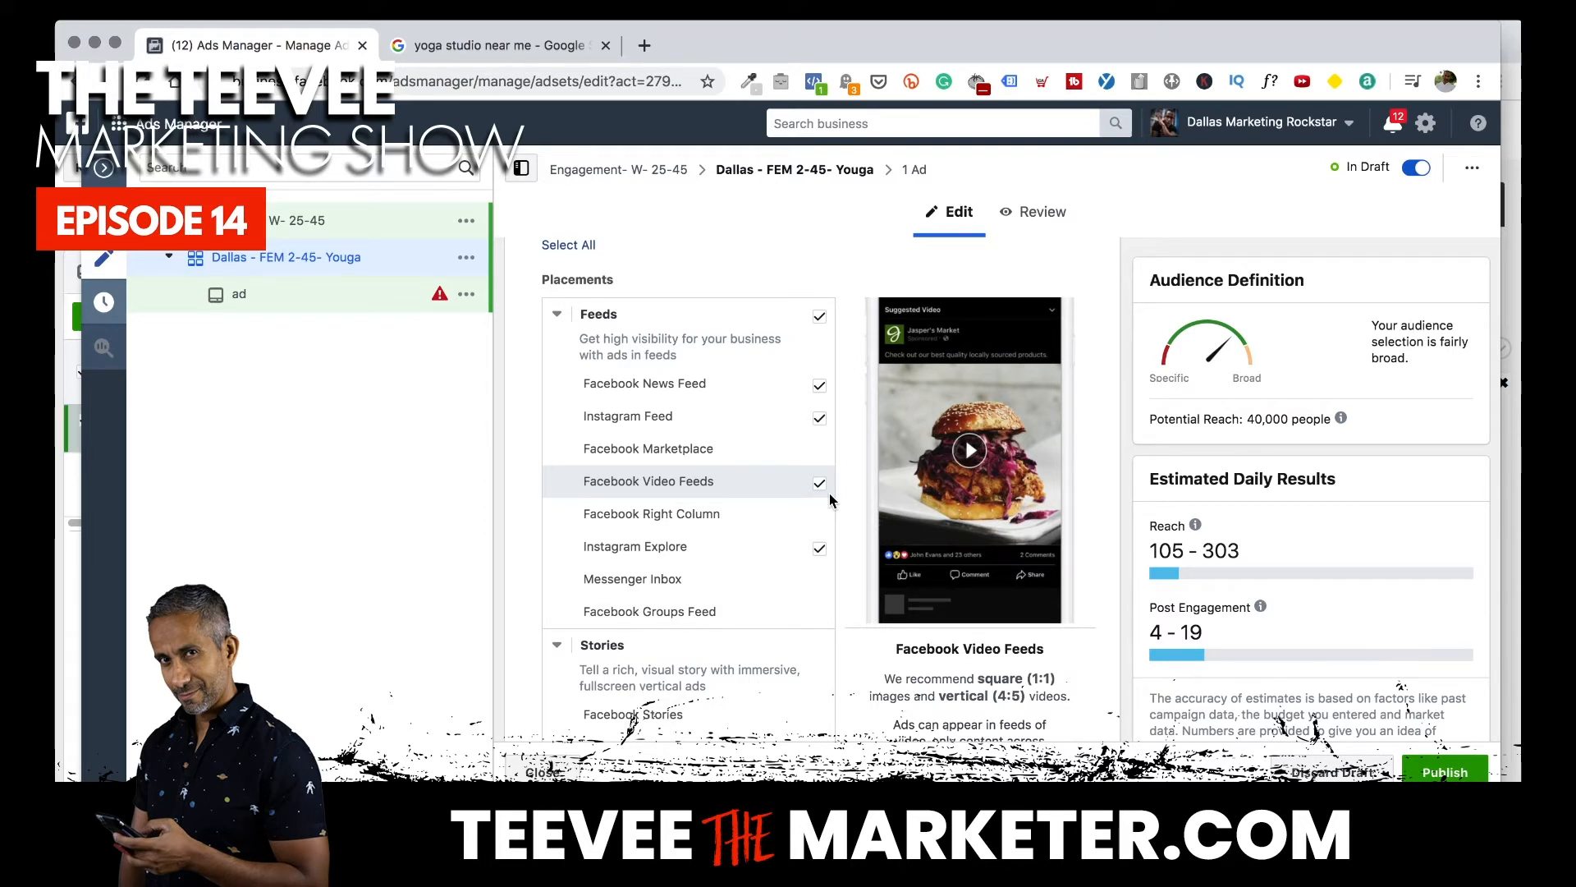
- Exclude Instagram Explore, Instagram Feed and Facebook Video Feeds, leaving only Facebook News Feed
left_click(819, 549)
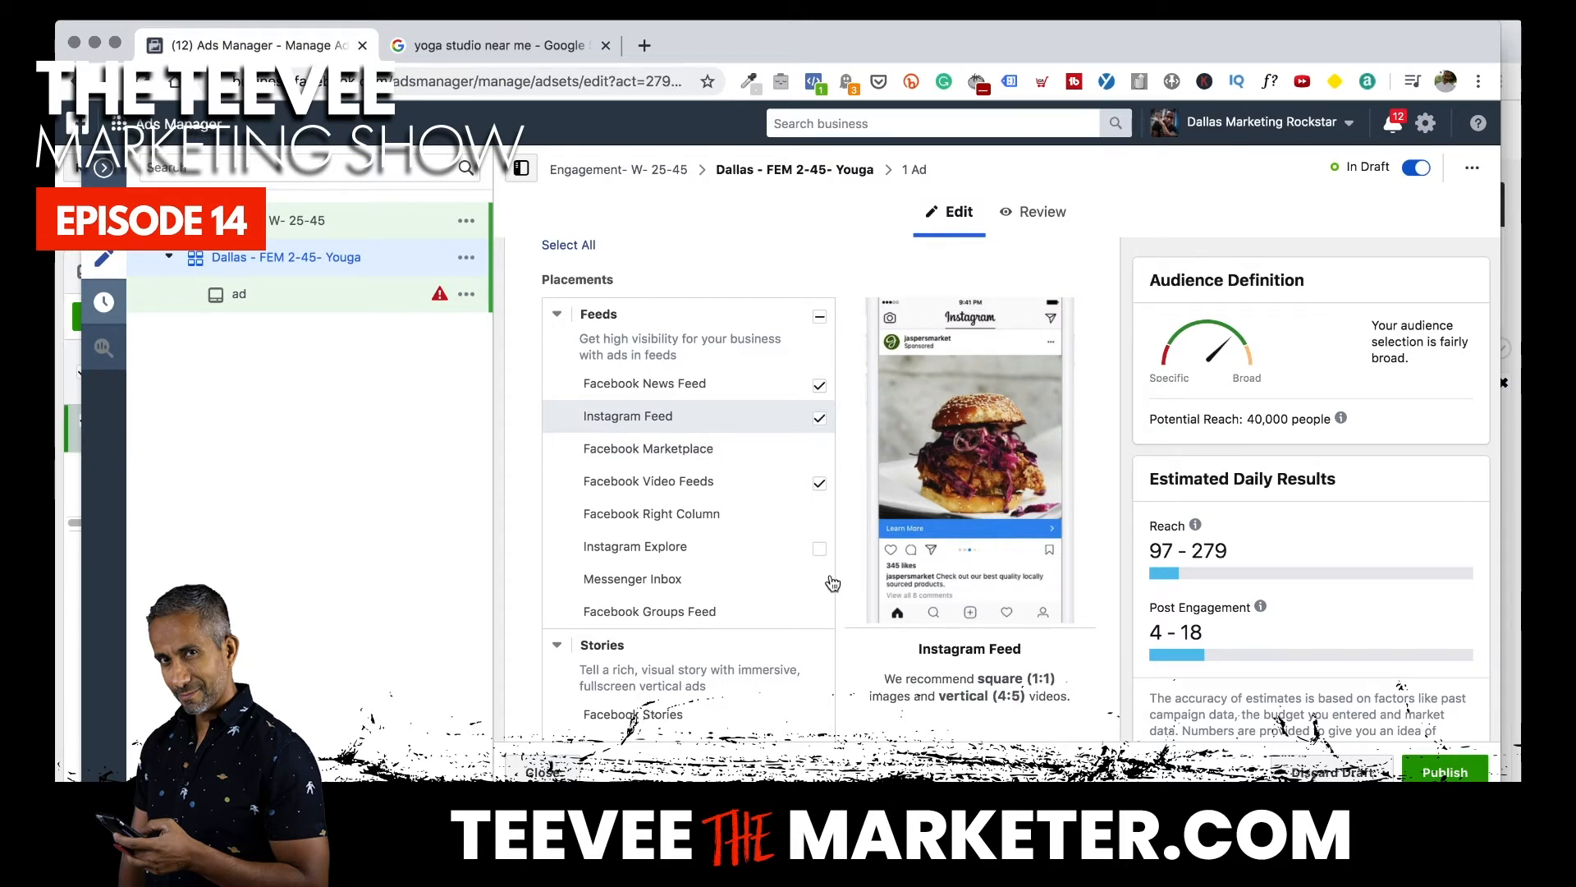
left_click(820, 476)
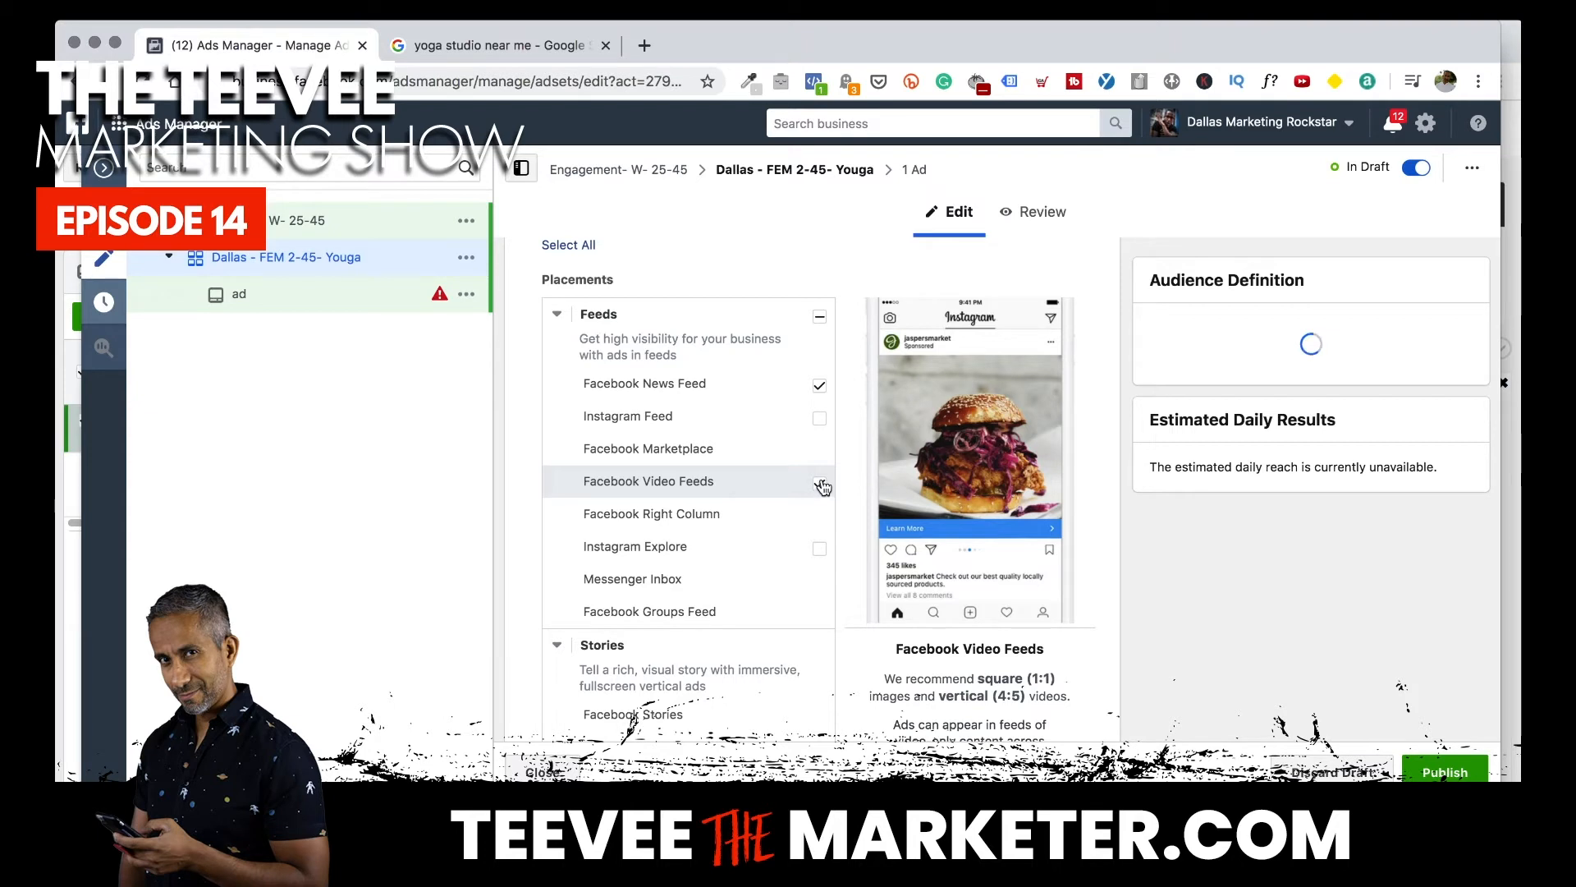
left_click(821, 484)
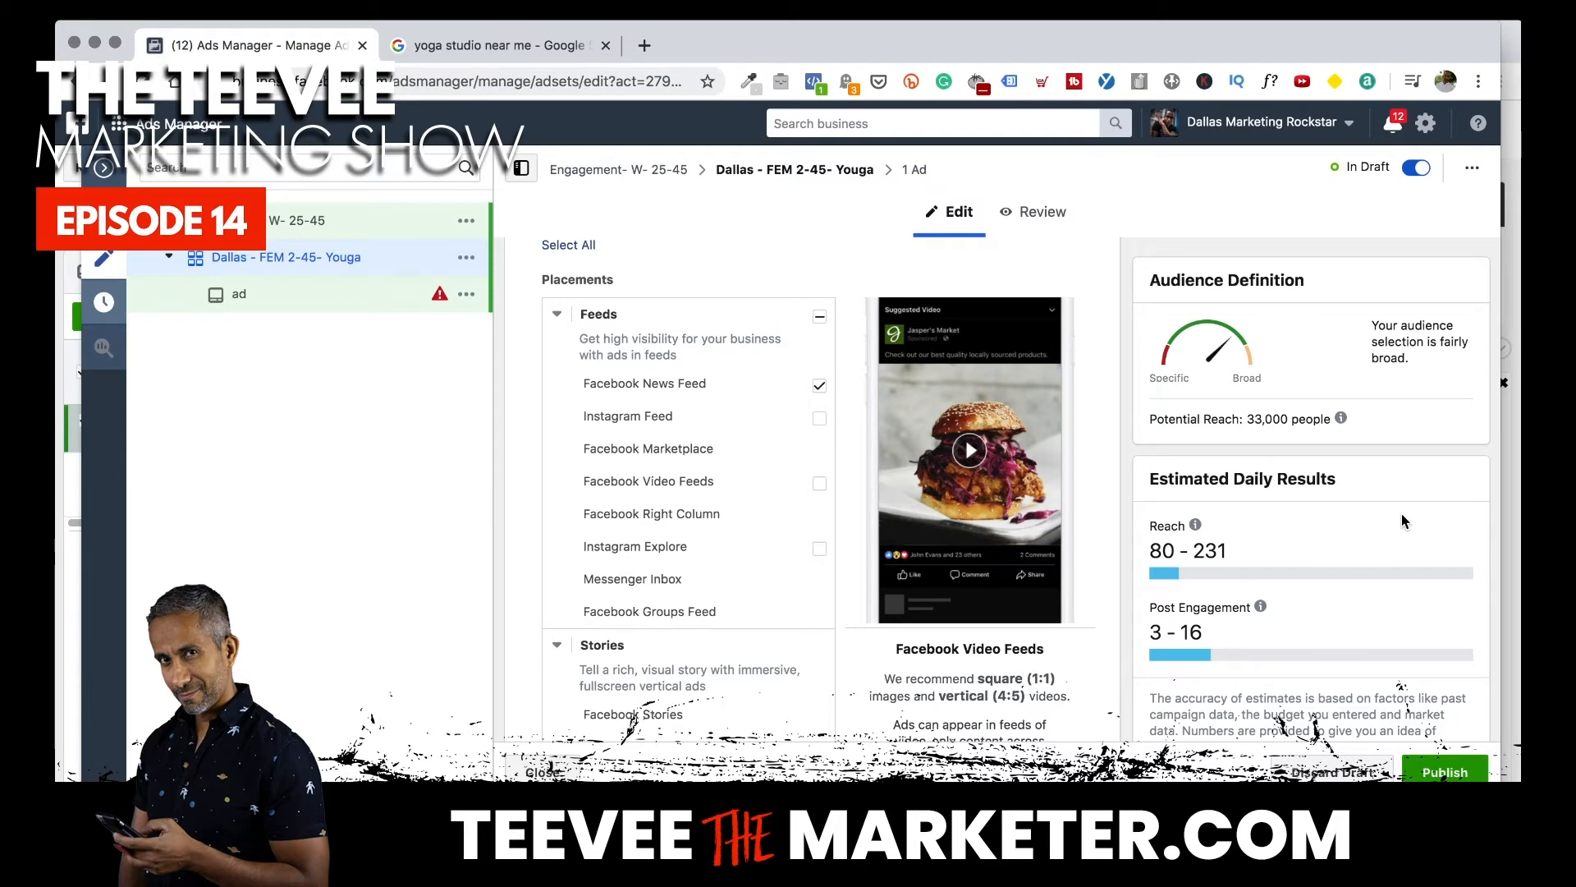
scroll(1098, 391, "down", 5)
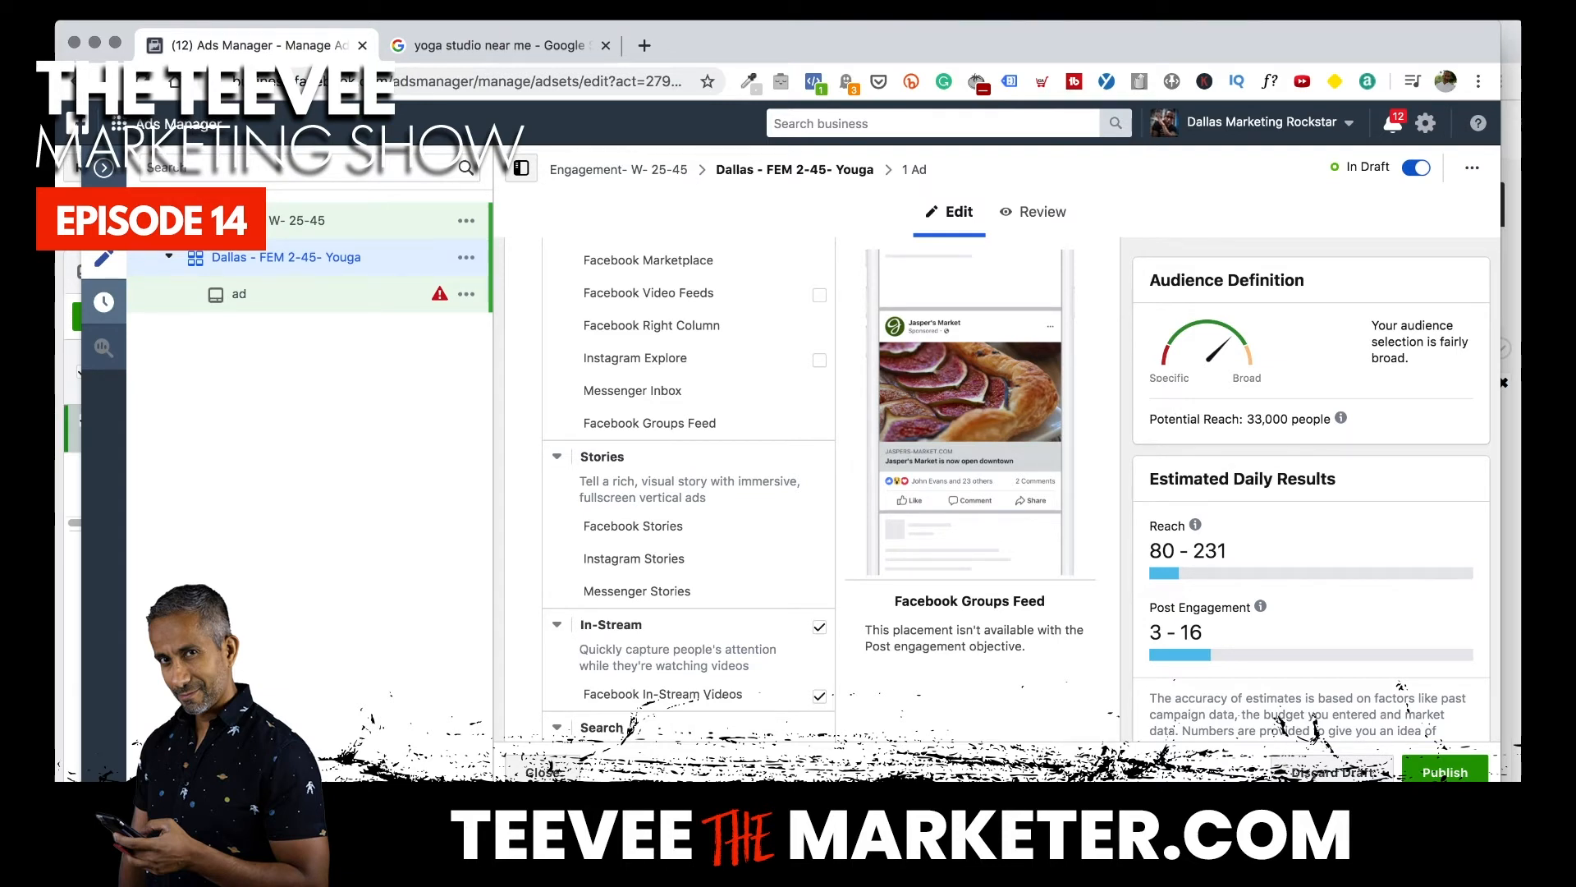
scroll(714, 491, "up", 2)
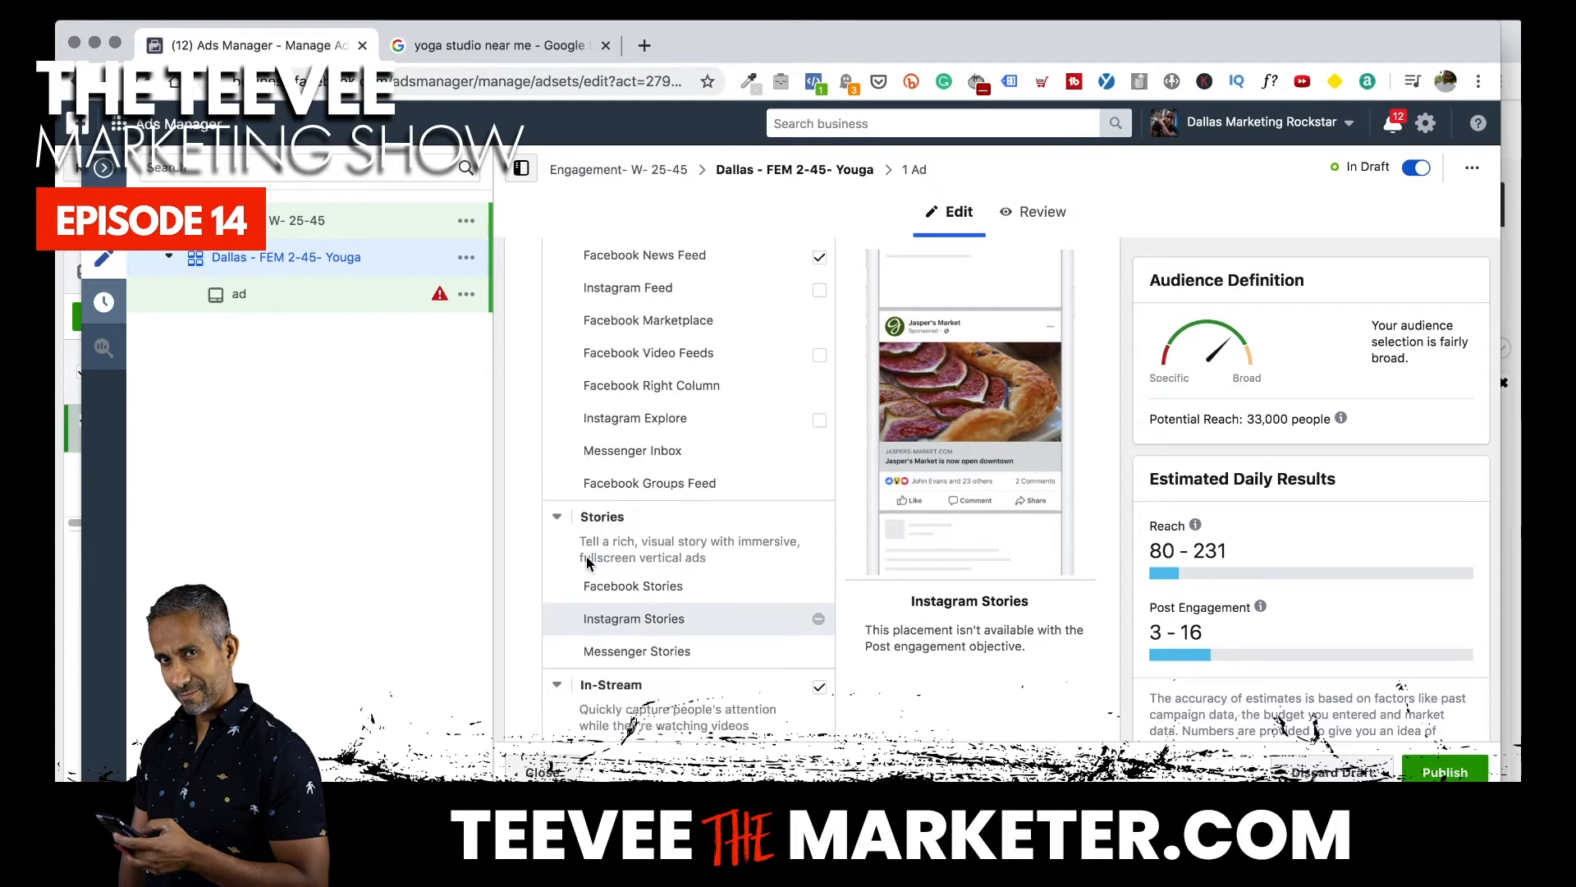
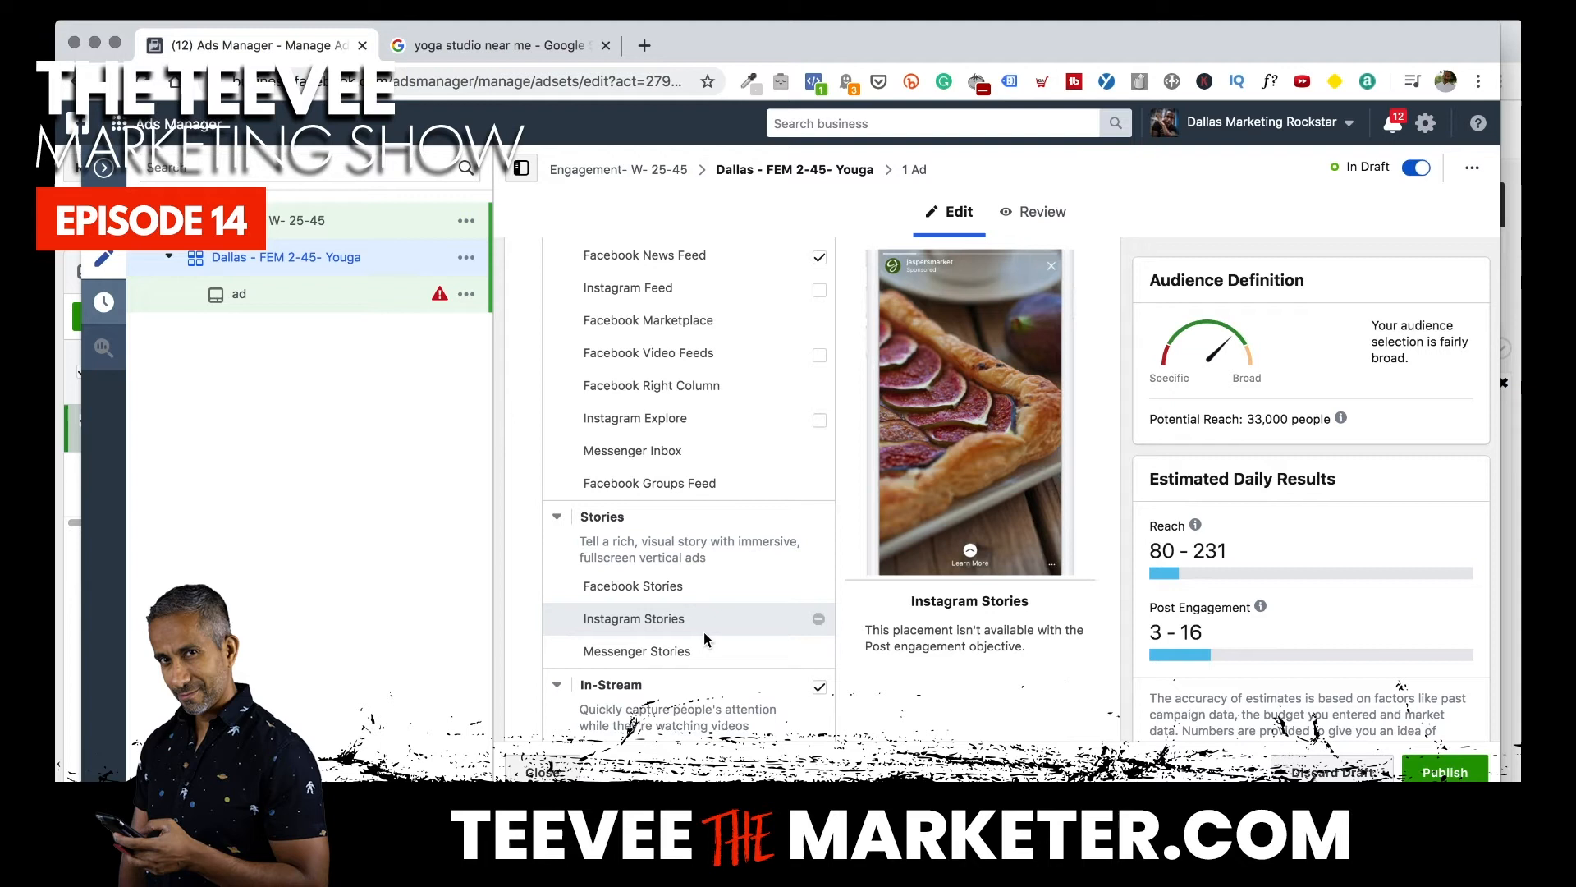
- Turn off In-Stream placements so estimated engagement reads 1–10, then review Search, Messages and In-Article placements
scroll(798, 623, "down", 2)
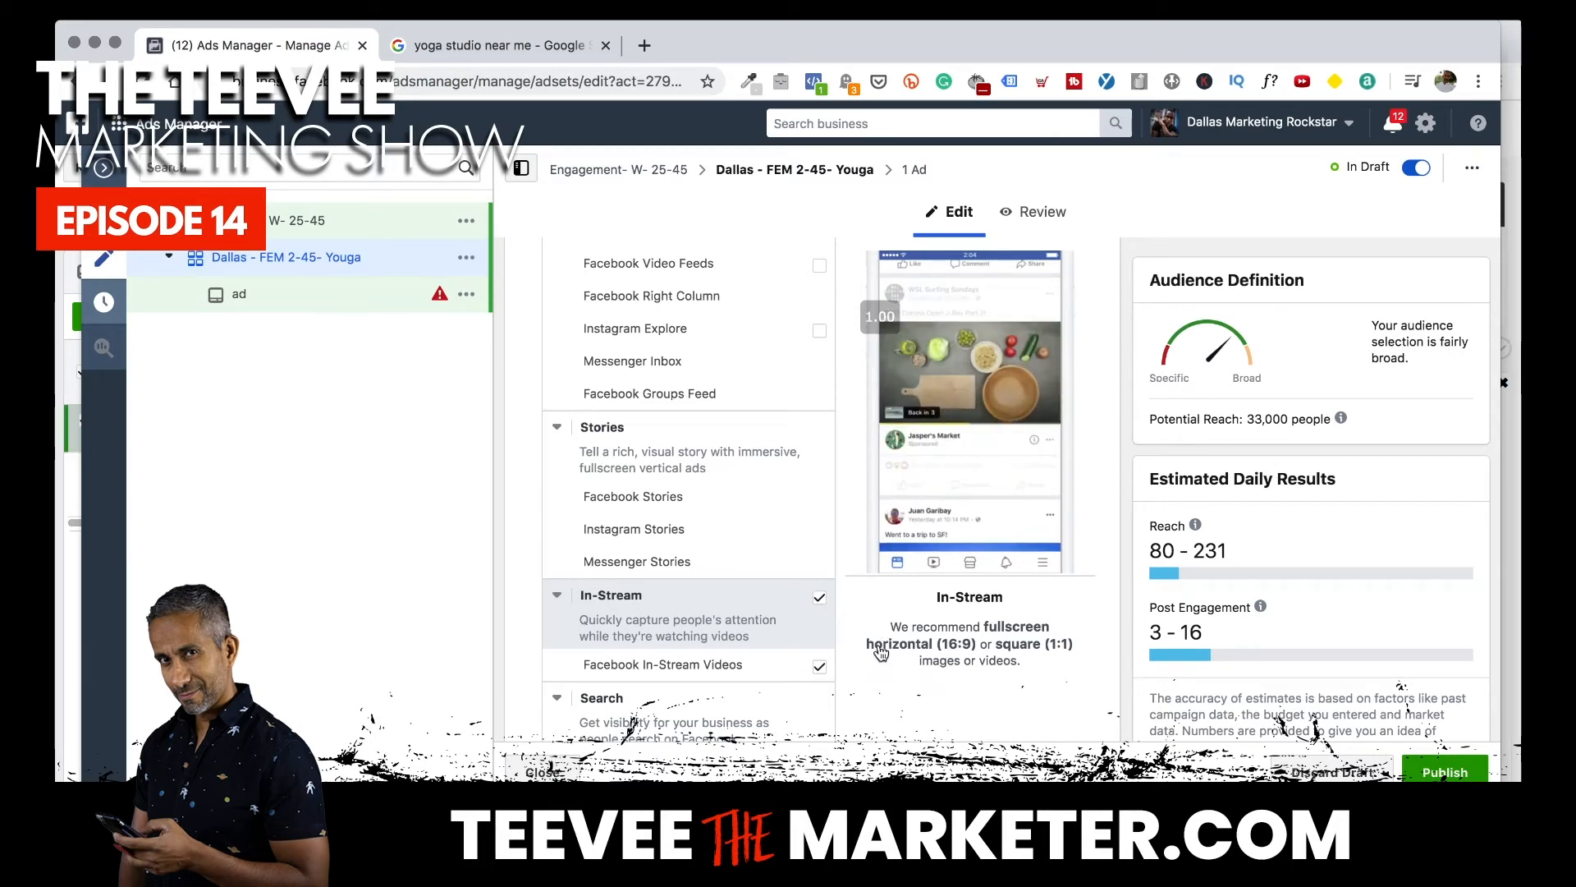
left_click(820, 597)
scroll(826, 599, "down", 1)
scroll(849, 629, "down", 1)
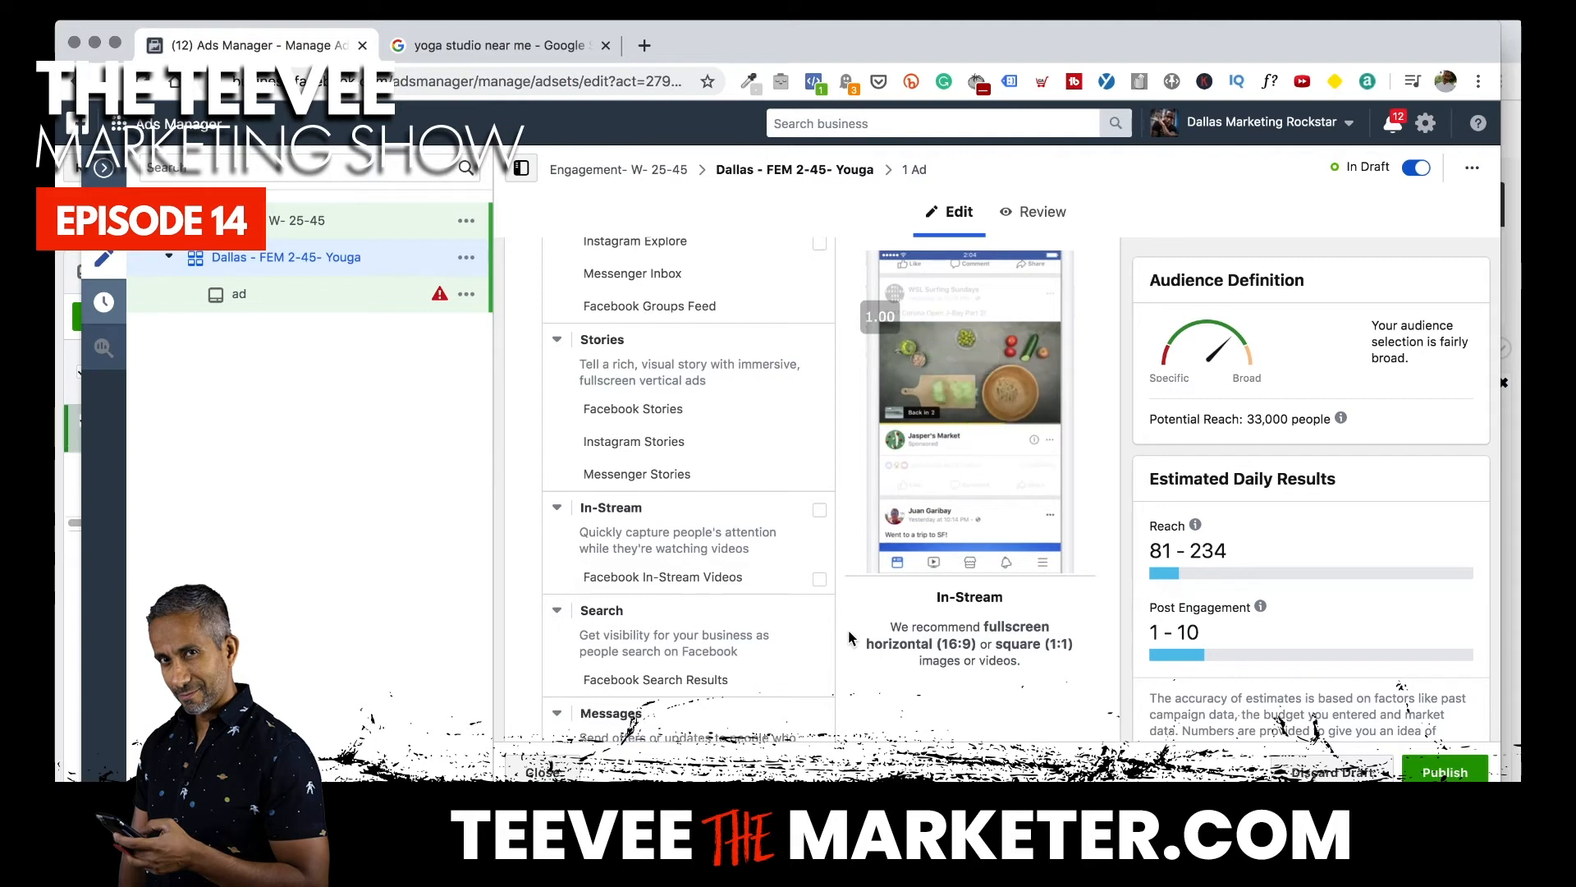
scroll(931, 676, "down", 2)
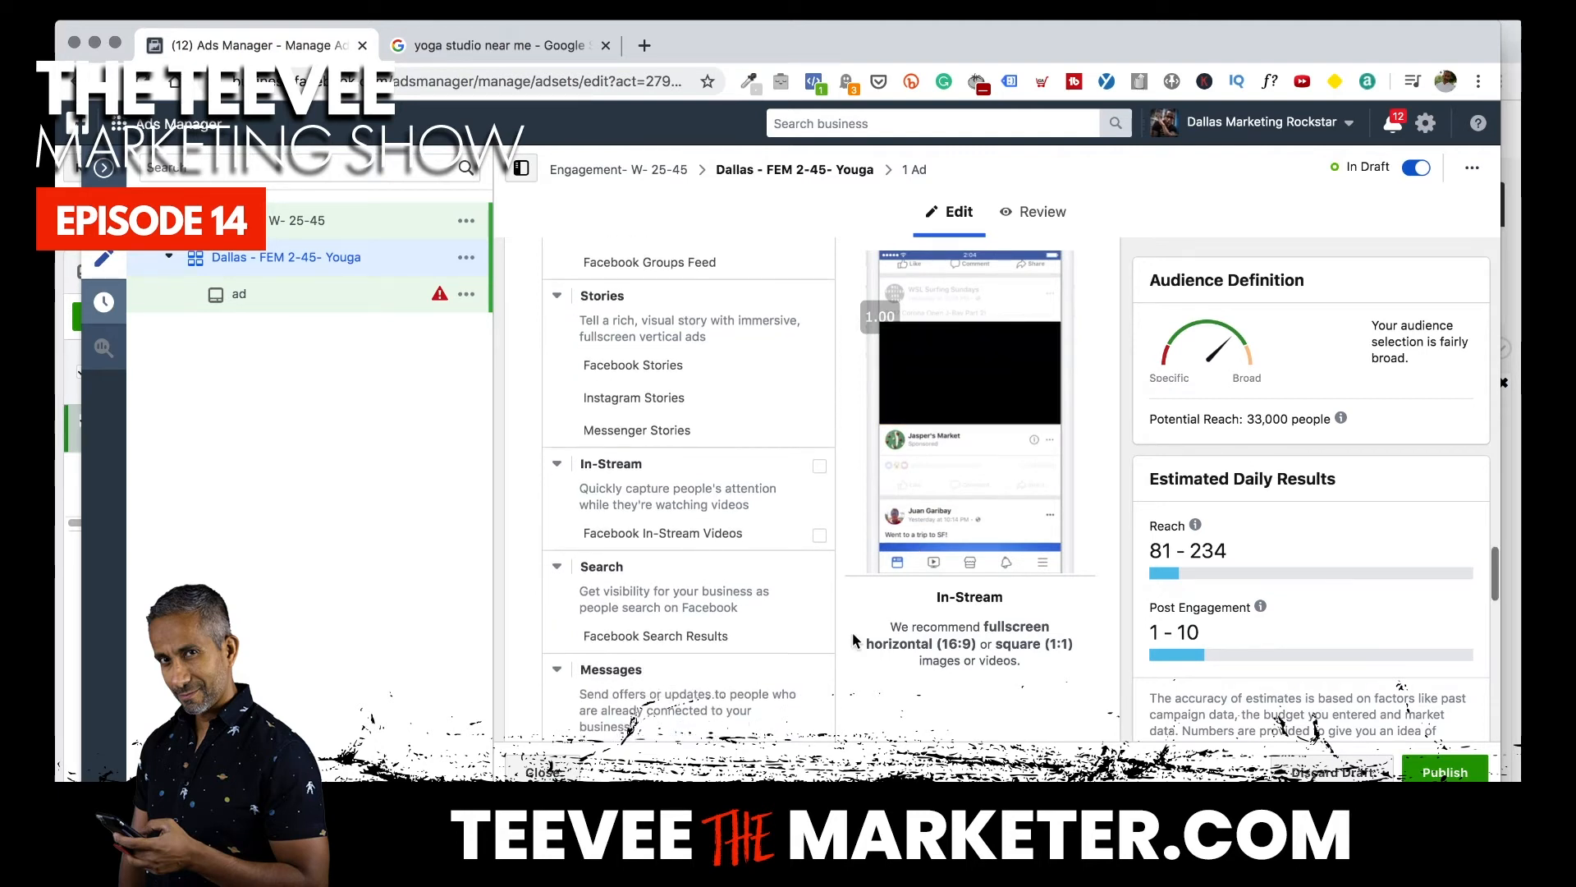
scroll(870, 688, "down", 2)
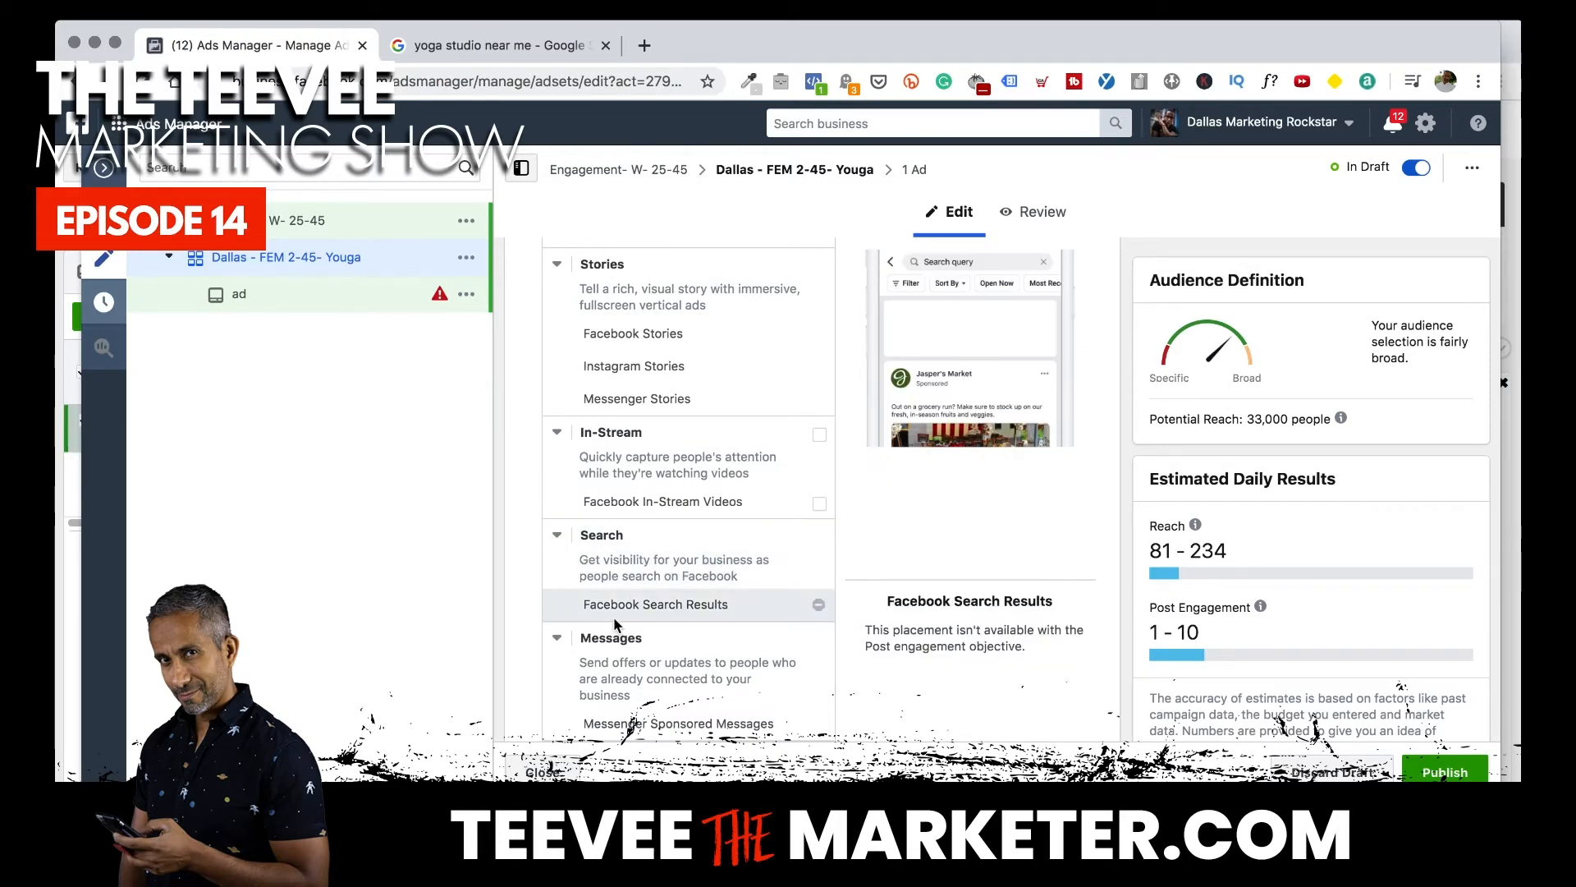
scroll(615, 621, "down", 2)
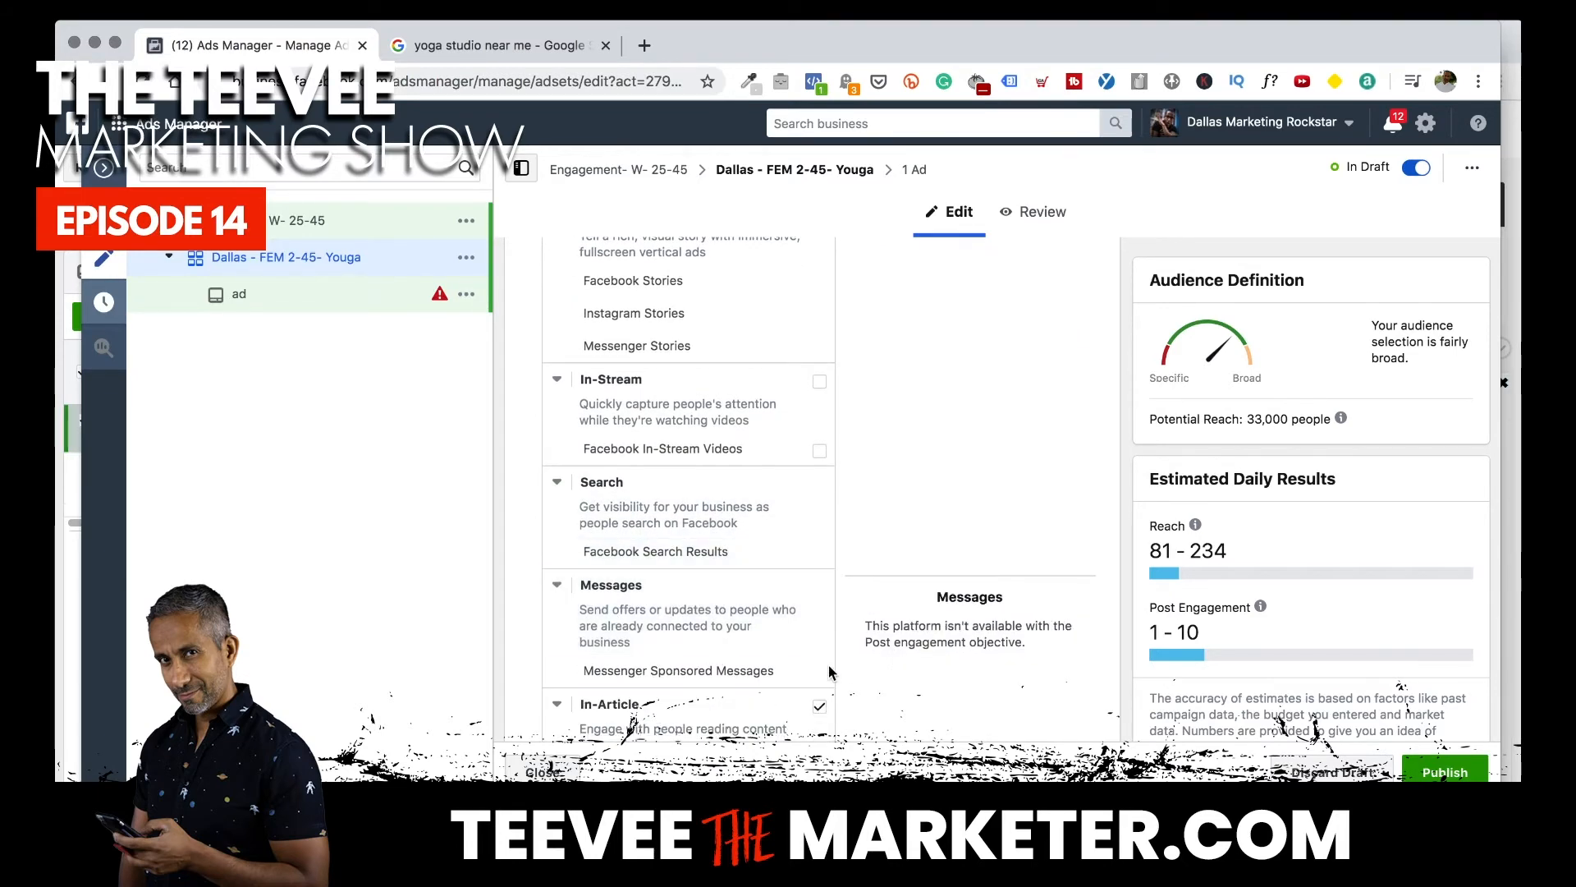
scroll(881, 676, "down", 2)
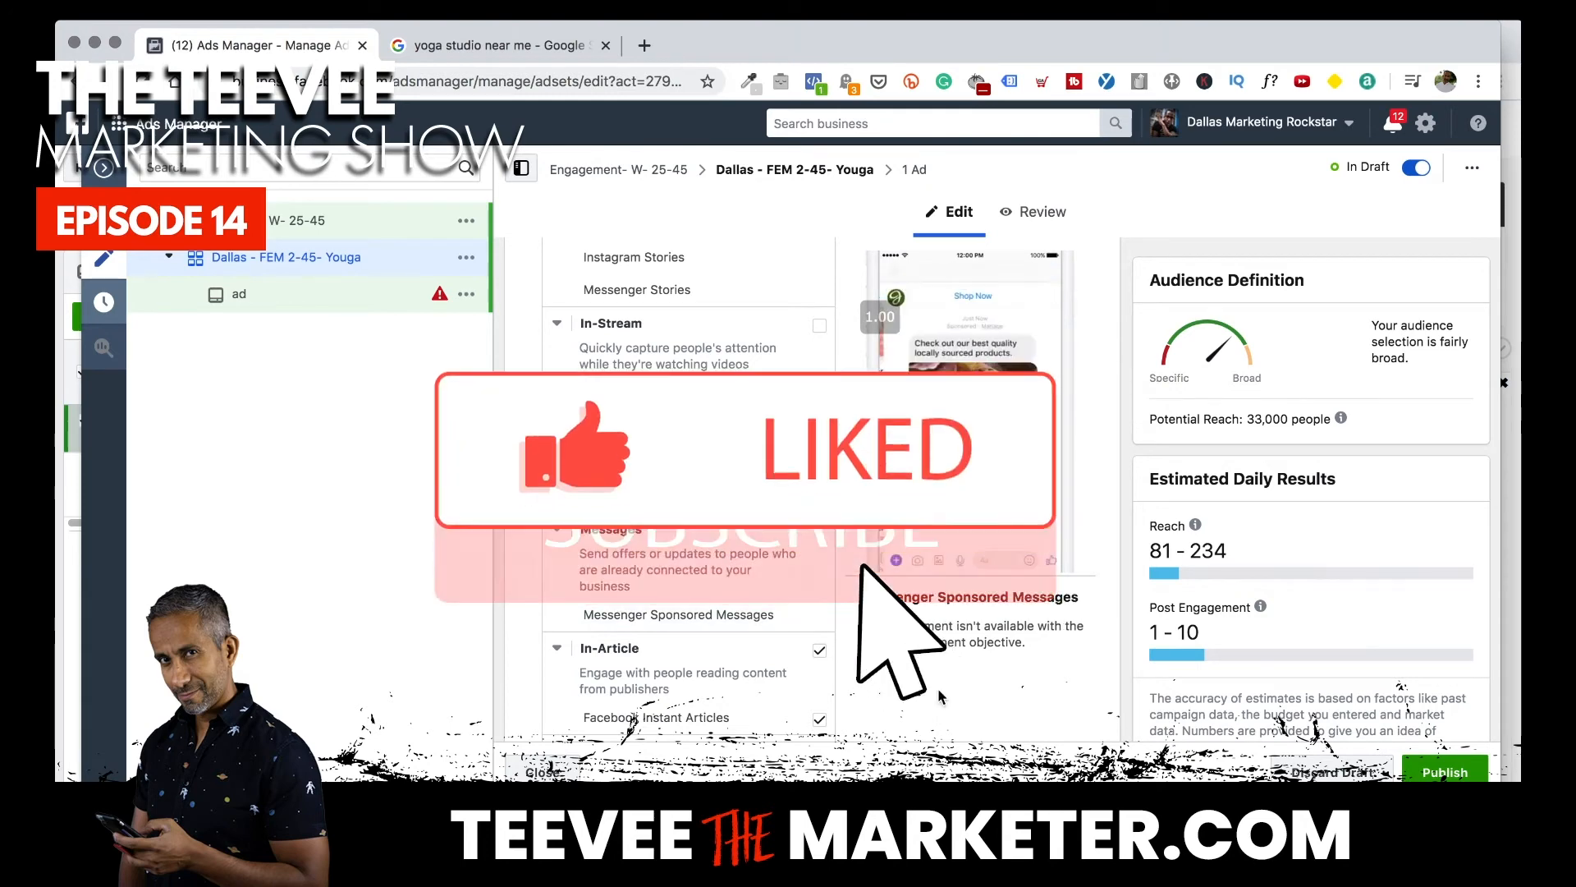
scroll(877, 688, "down", 3)
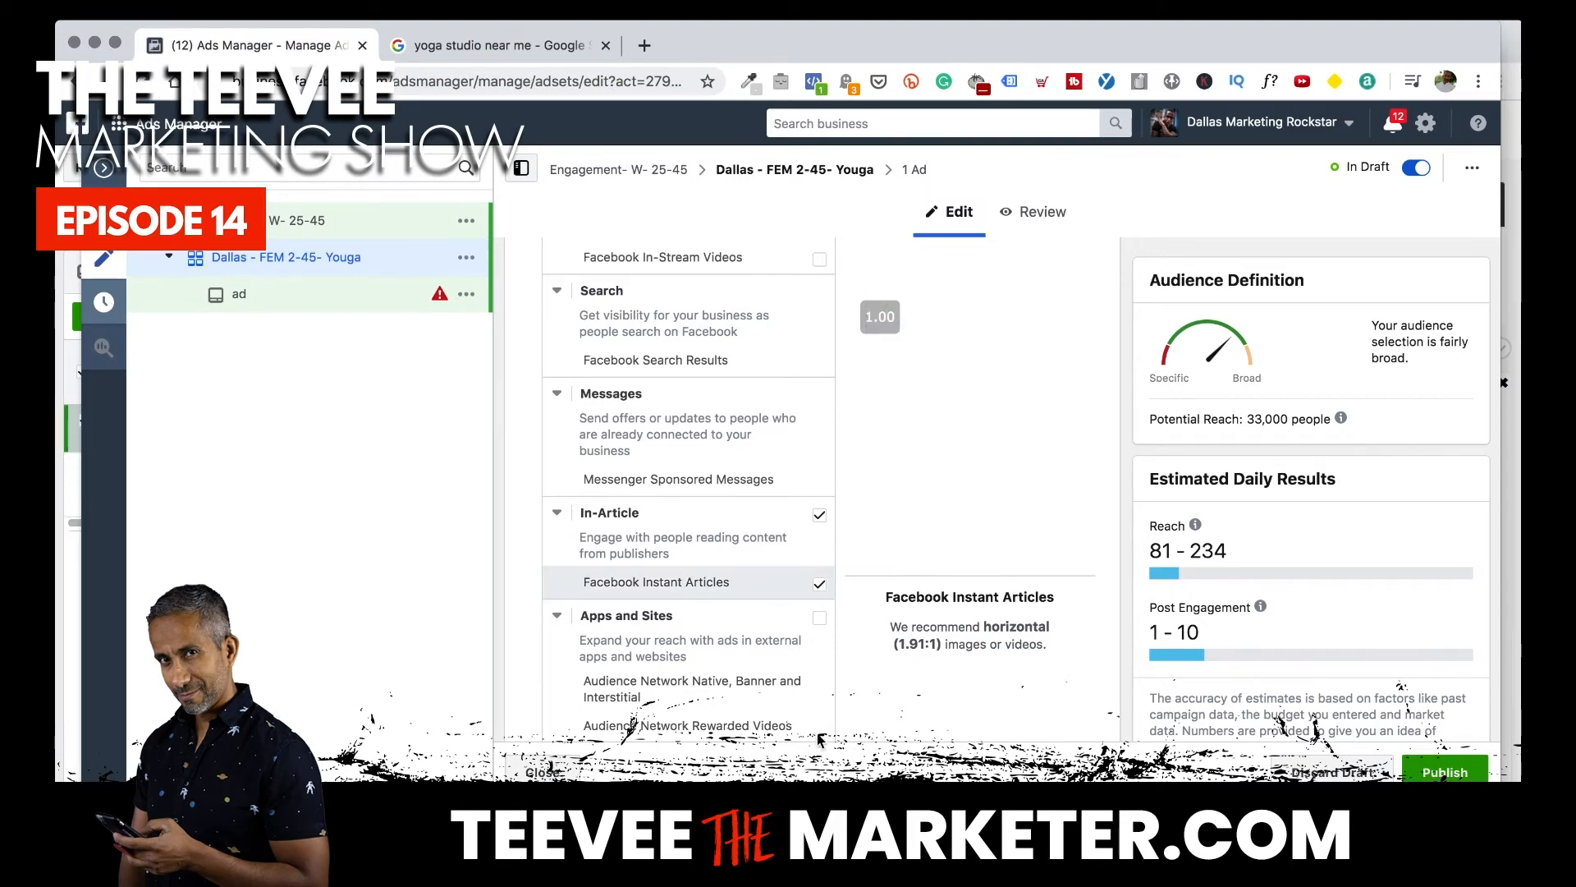
scroll(818, 739, "down", 2)
scroll(817, 739, "down", 1)
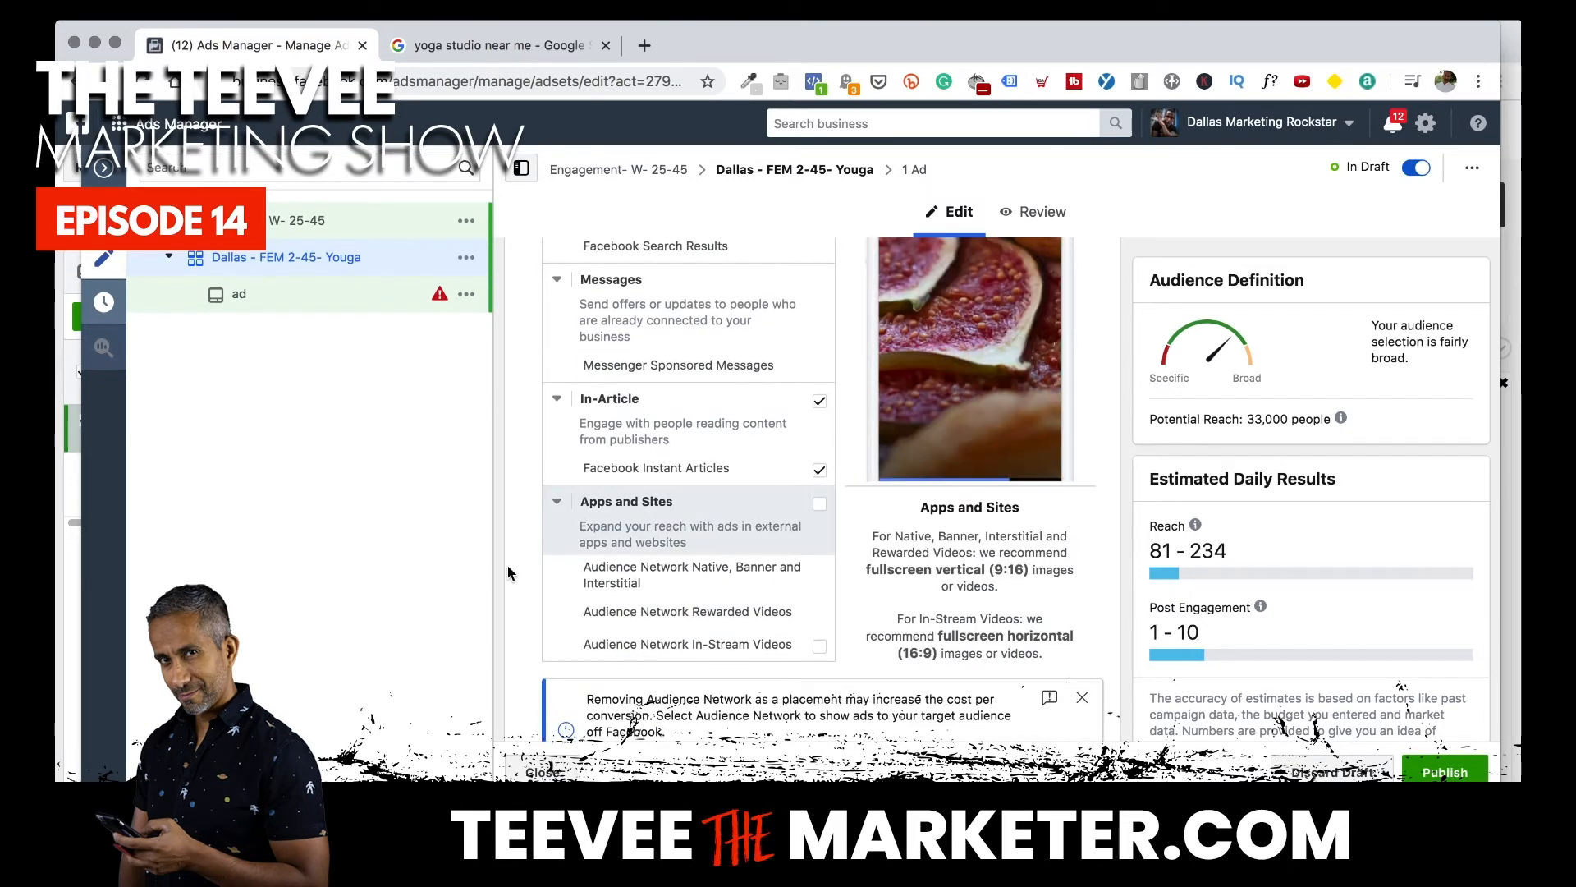
scroll(857, 661, "down", 4)
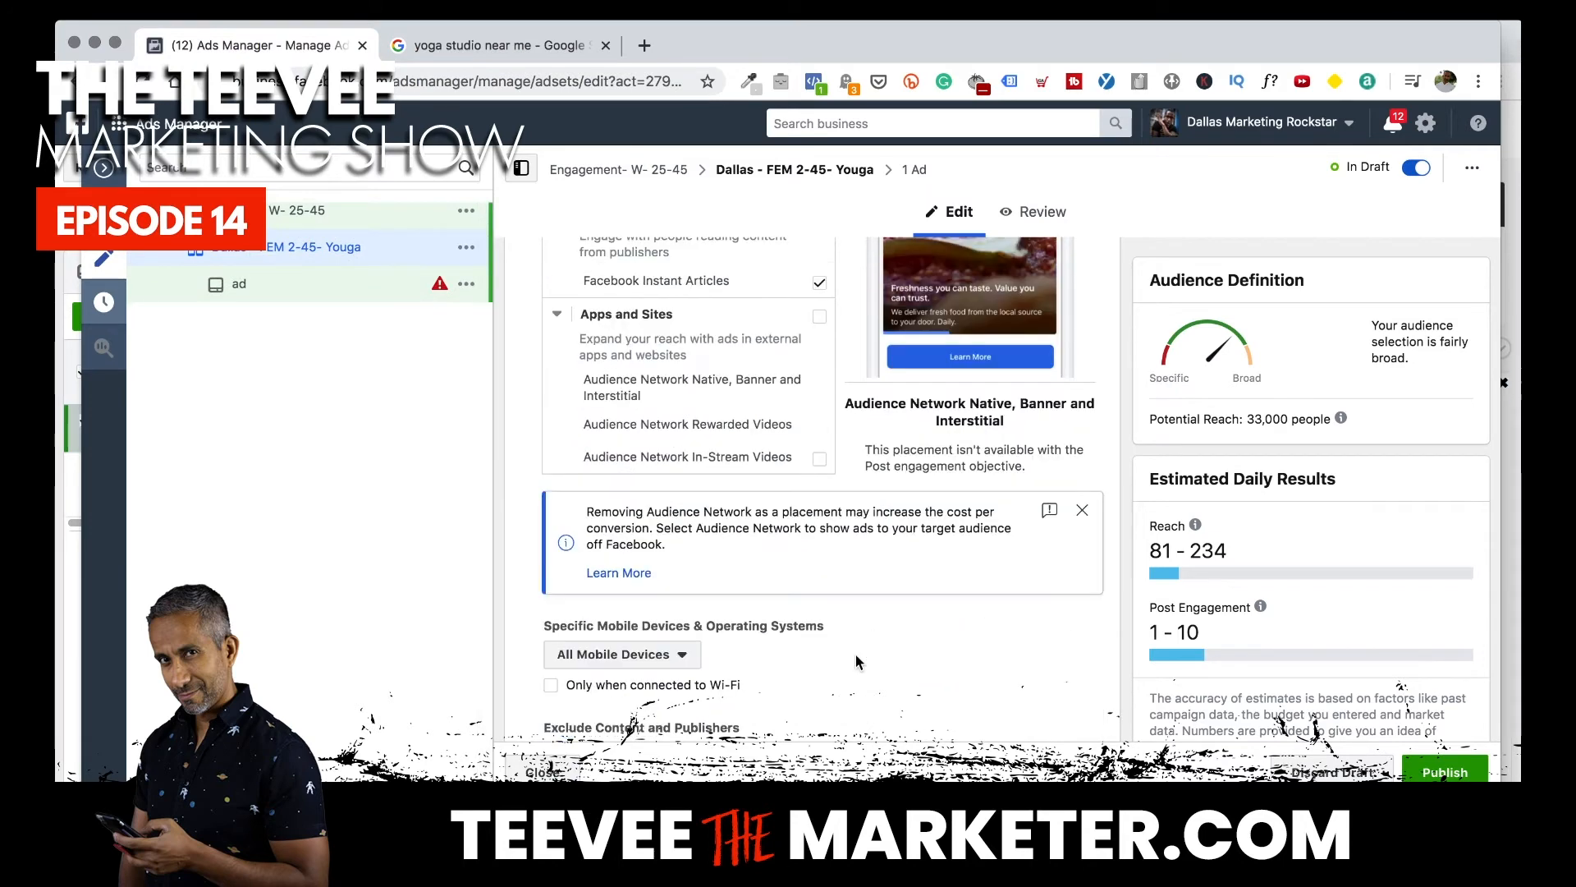
scroll(857, 660, "down", 3)
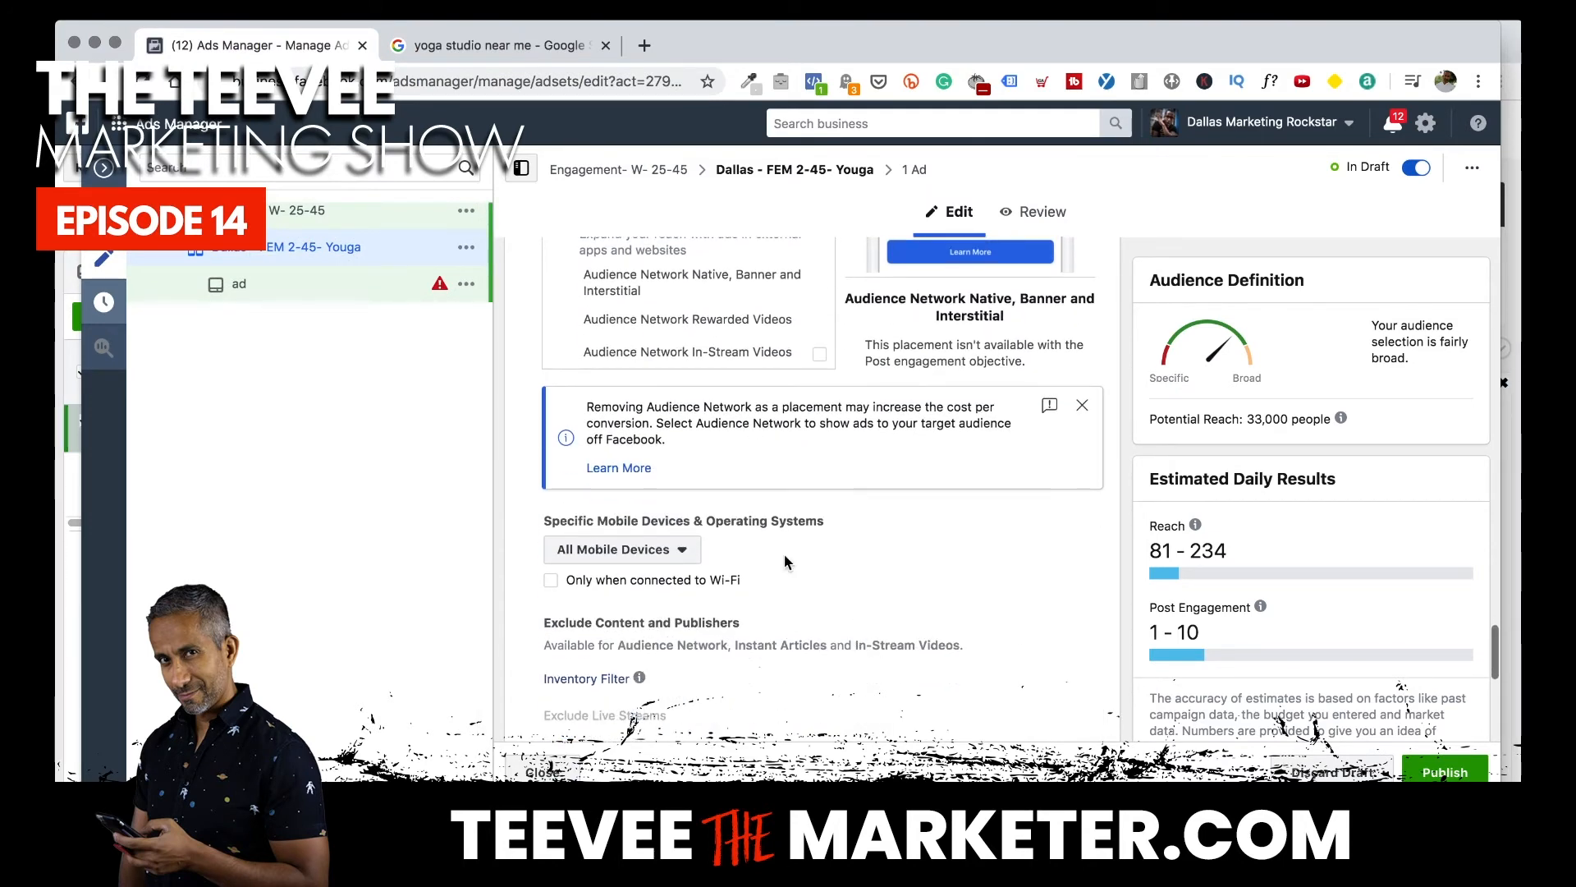
scroll(726, 528, "down", 1)
scroll(791, 618, "down", 10)
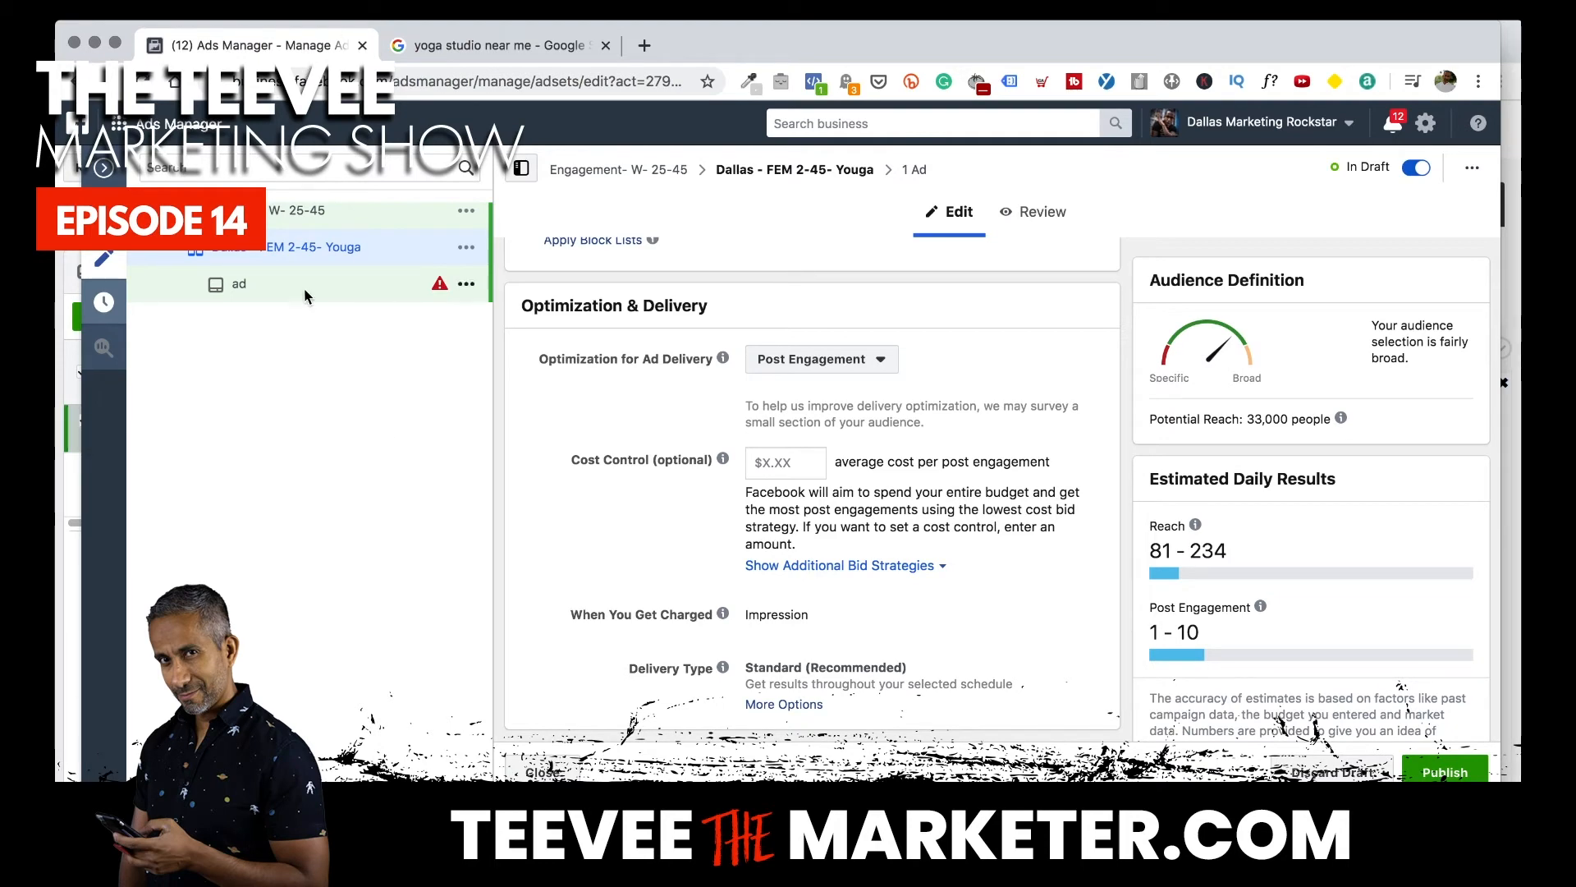
scroll(745, 548, "up", 10)
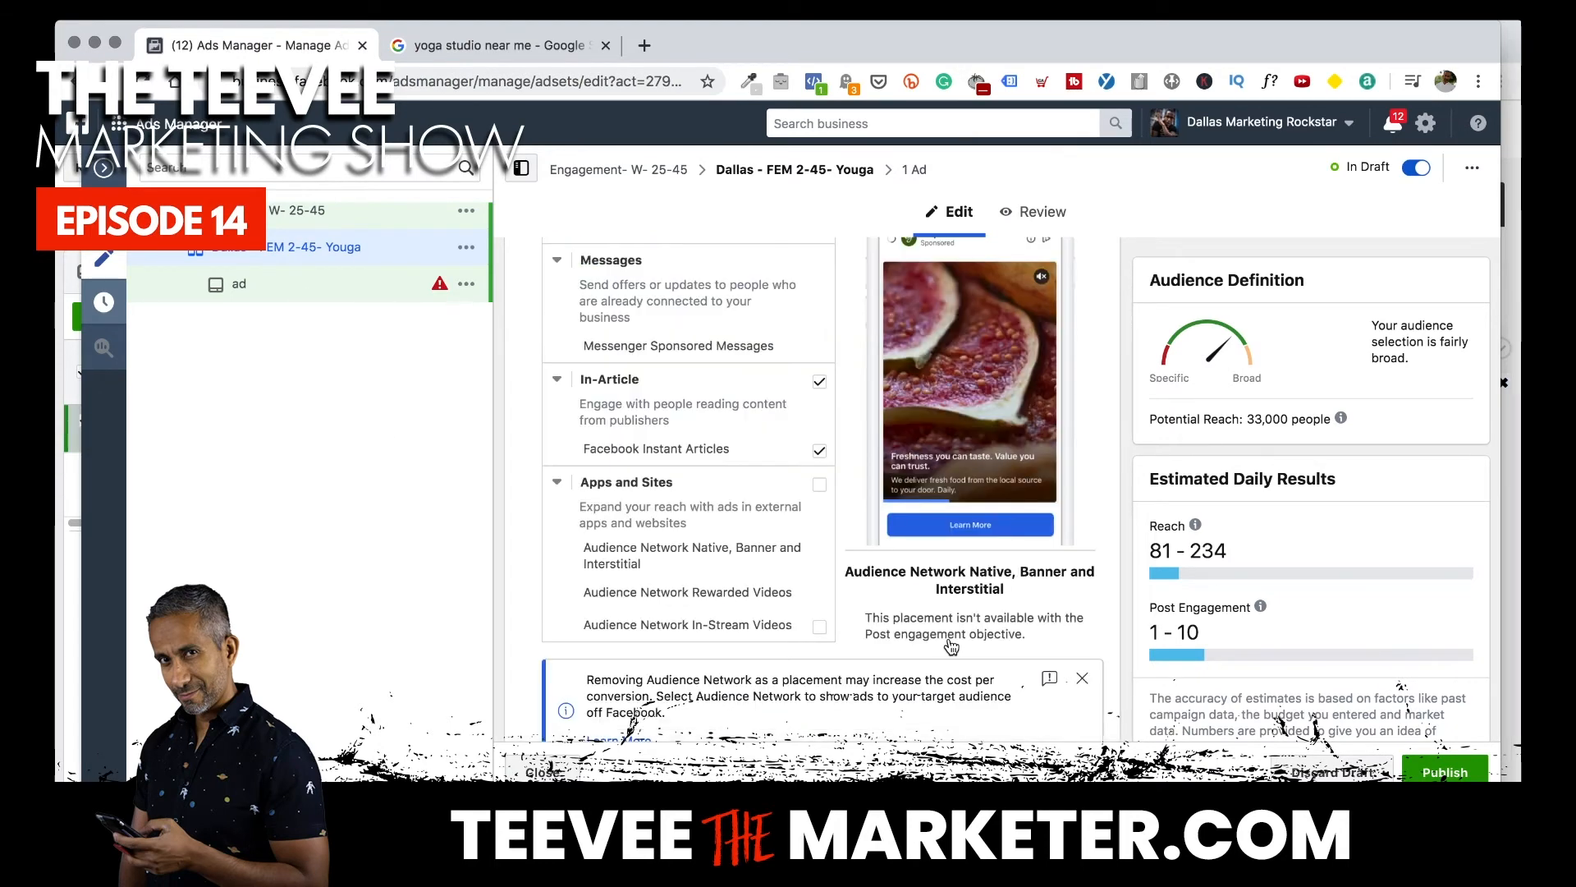
scroll(744, 547, "up", 5)
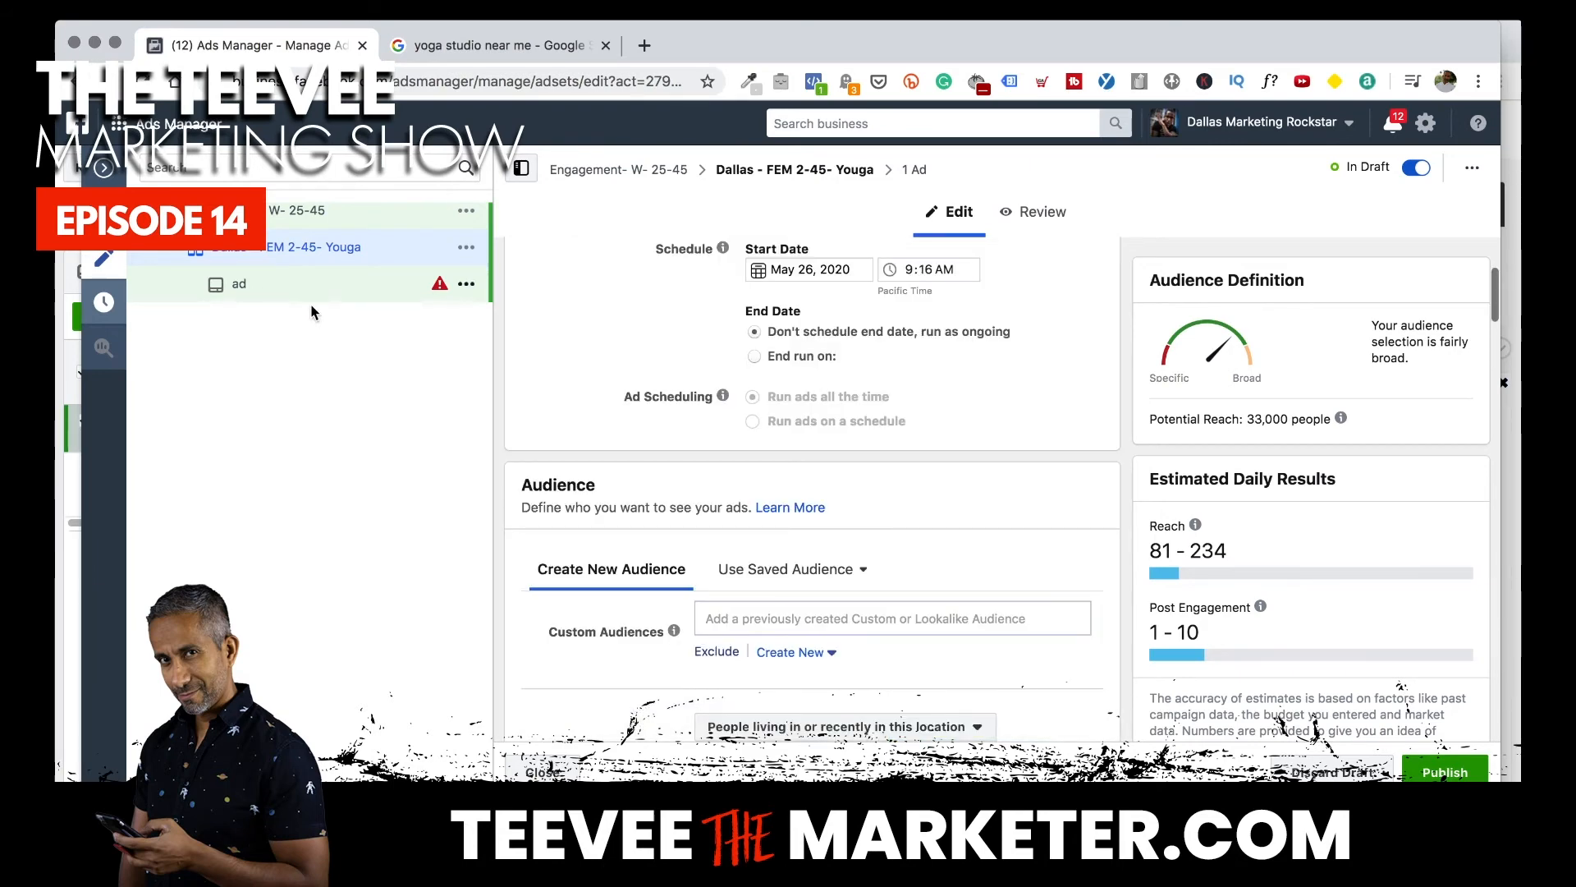
mouse_move(439, 287)
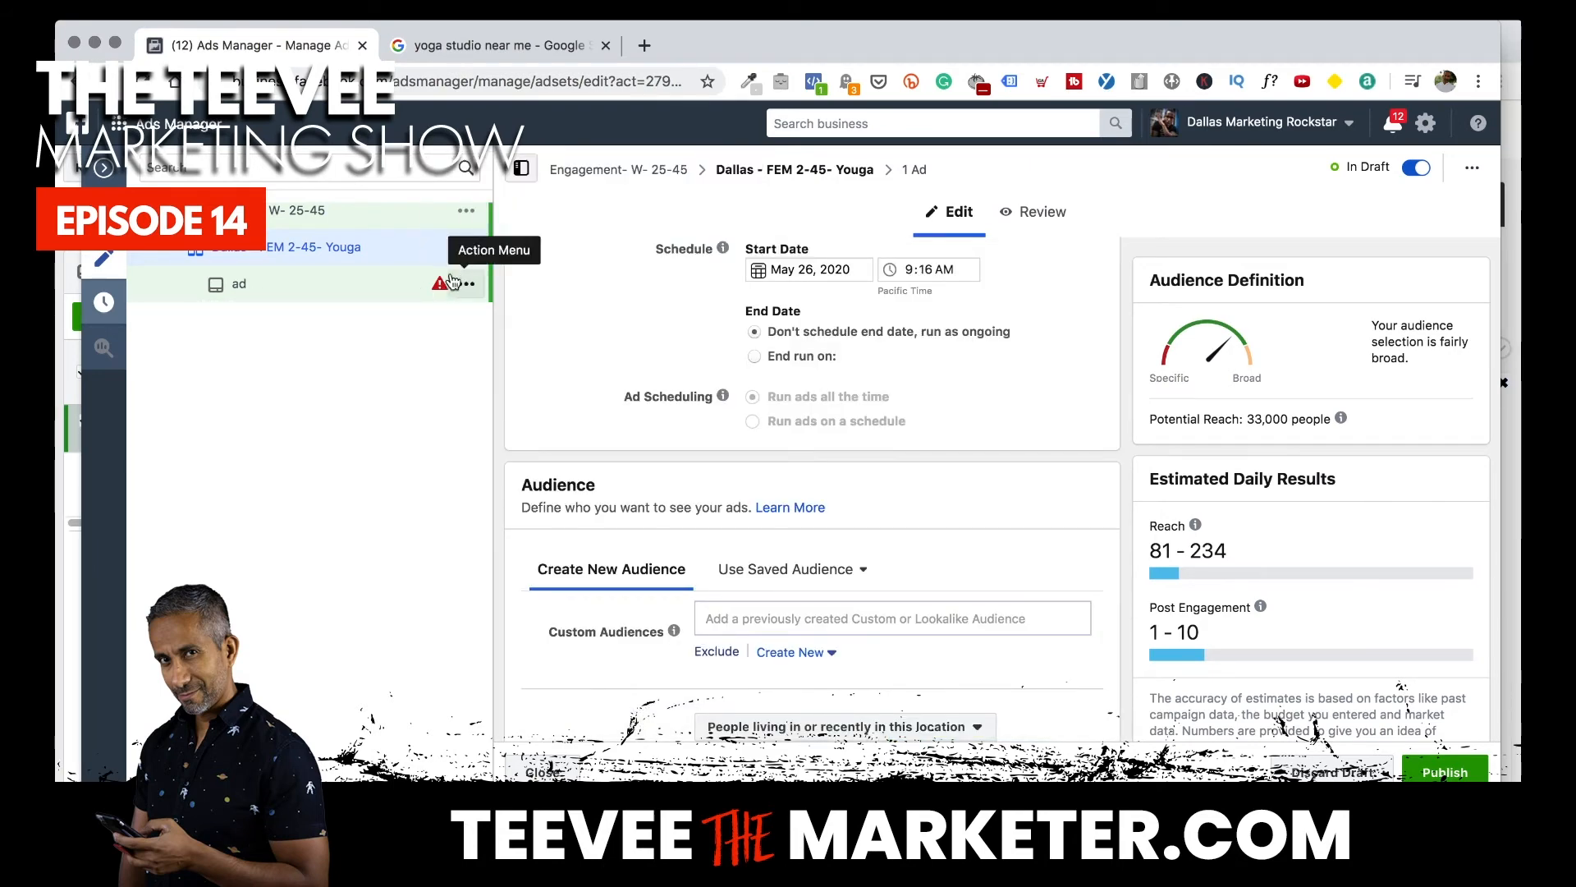
- Open the yoga ad's editor to see its identity settings and two setup errors
left_click(417, 285)
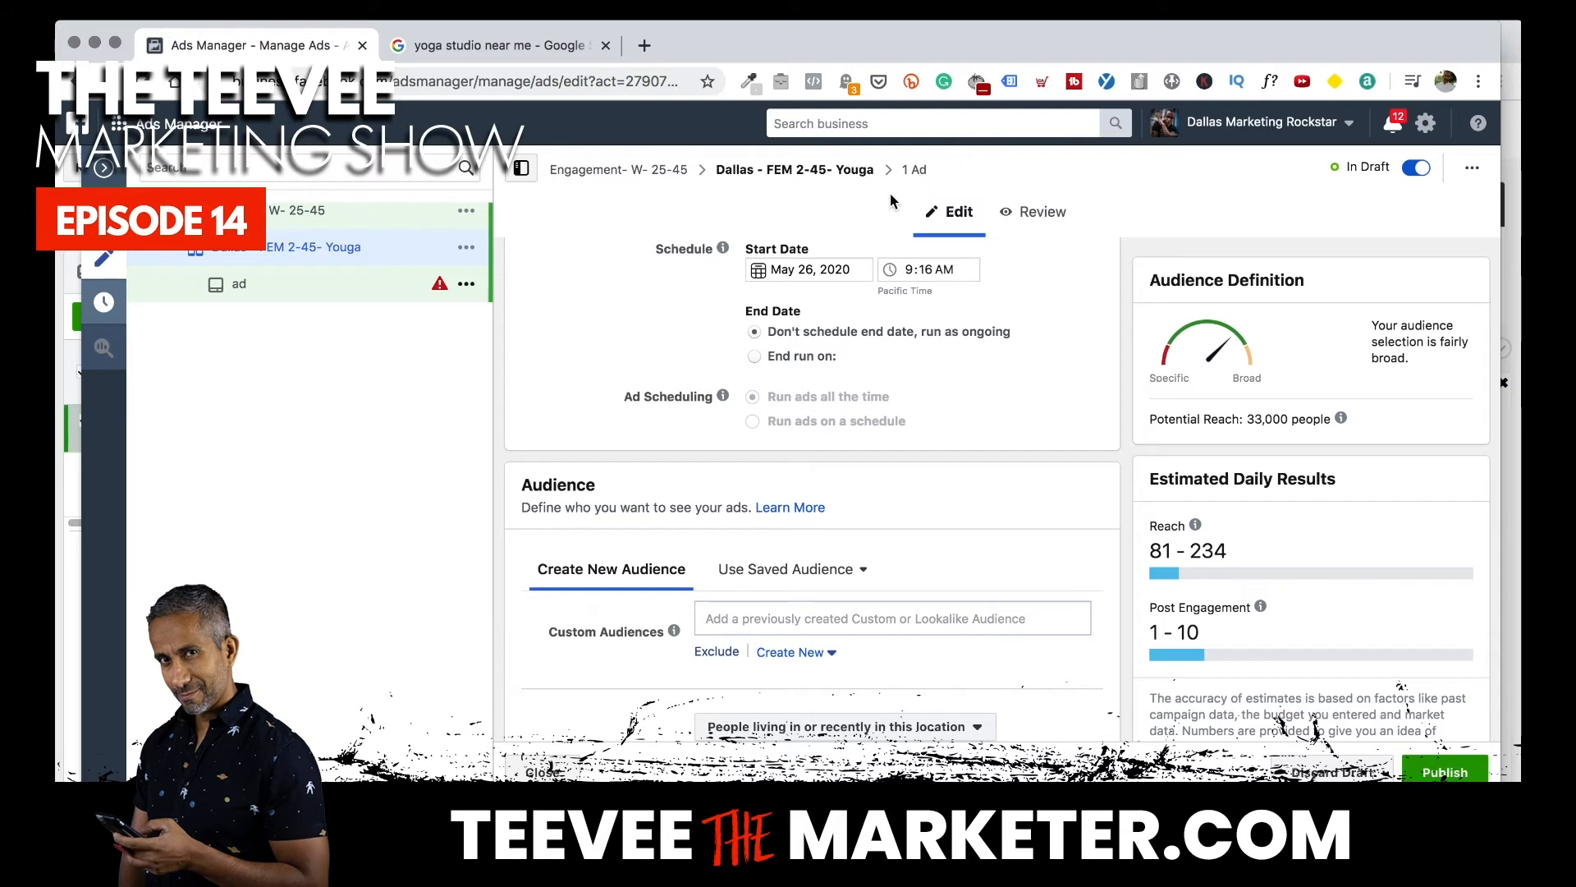
mouse_move(1175, 370)
left_mouse_down()
mouse_move(1360, 528)
mouse_move(1318, 474)
left_mouse_up()
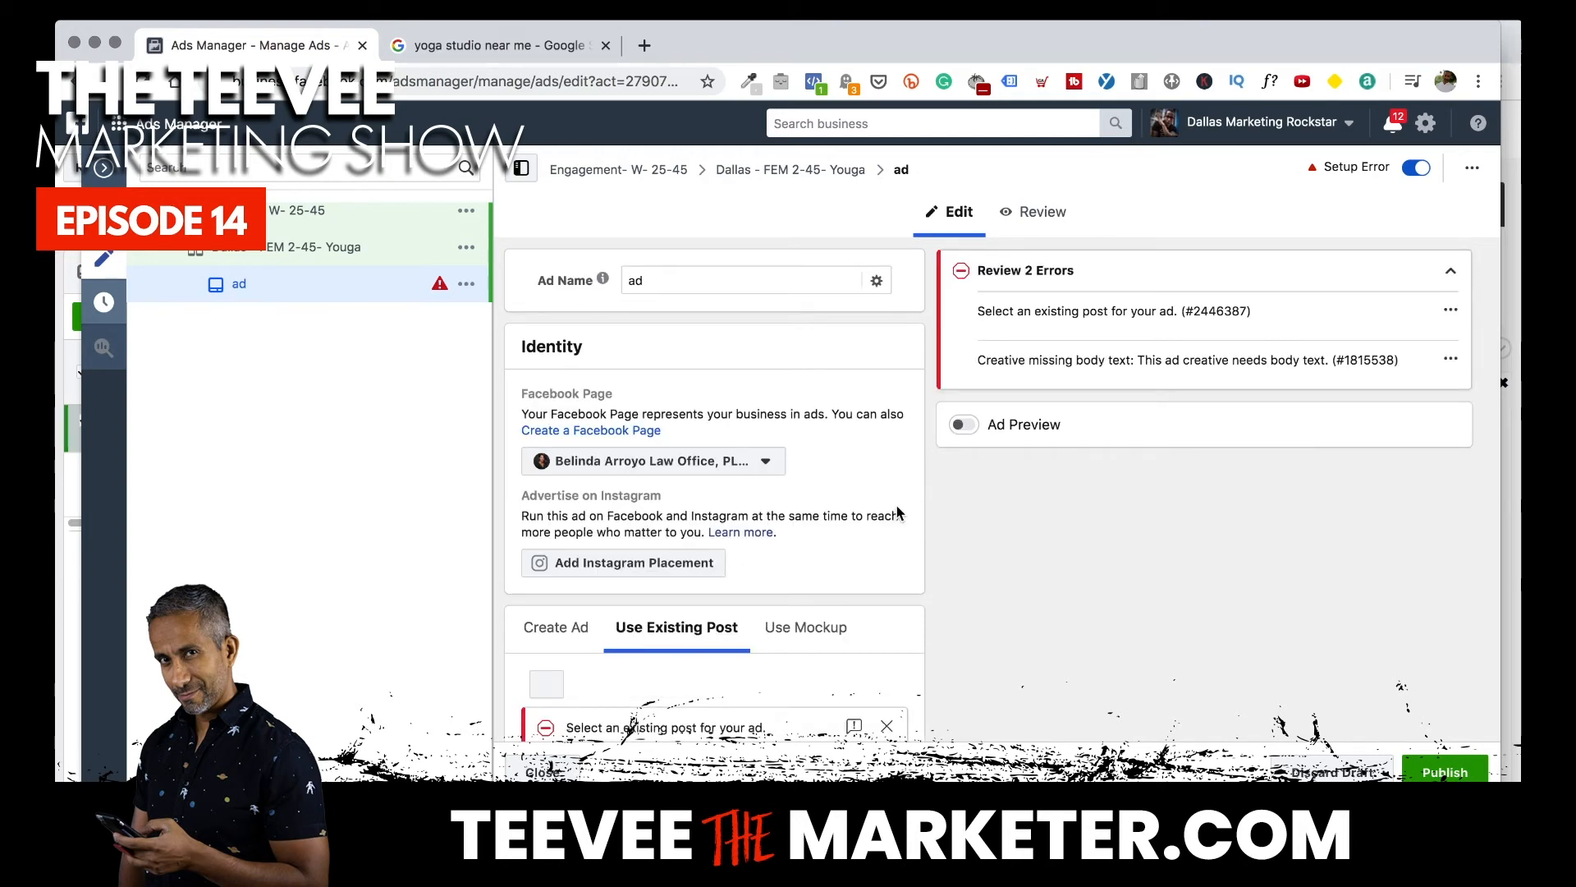
- Change the ad's Facebook Page from the law office page to KizPassion
scroll(898, 513, "down", 3)
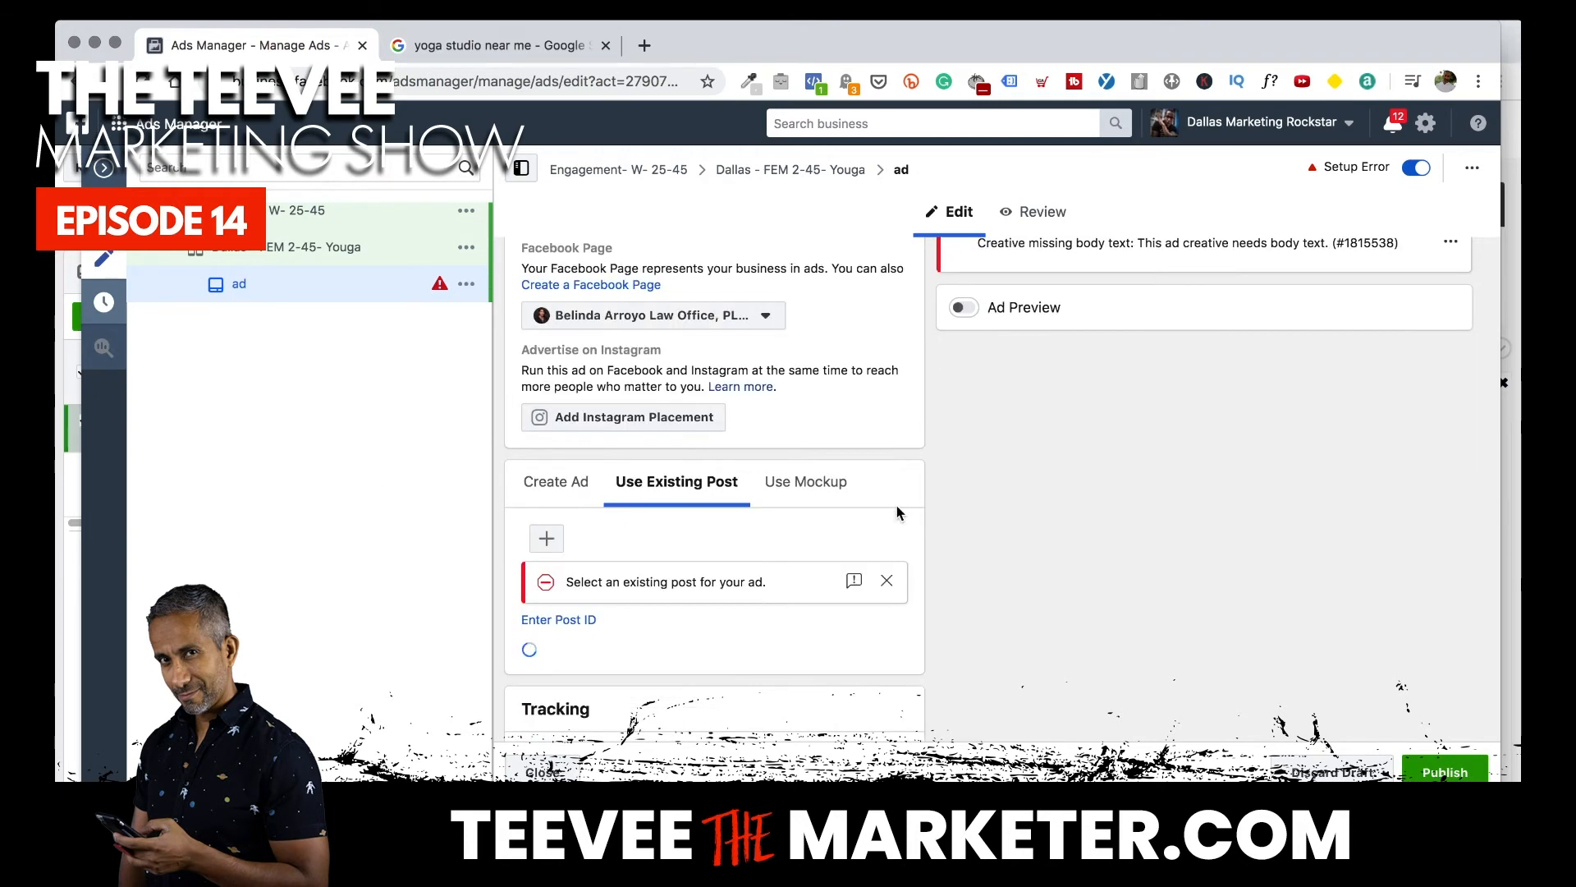
left_click(742, 317)
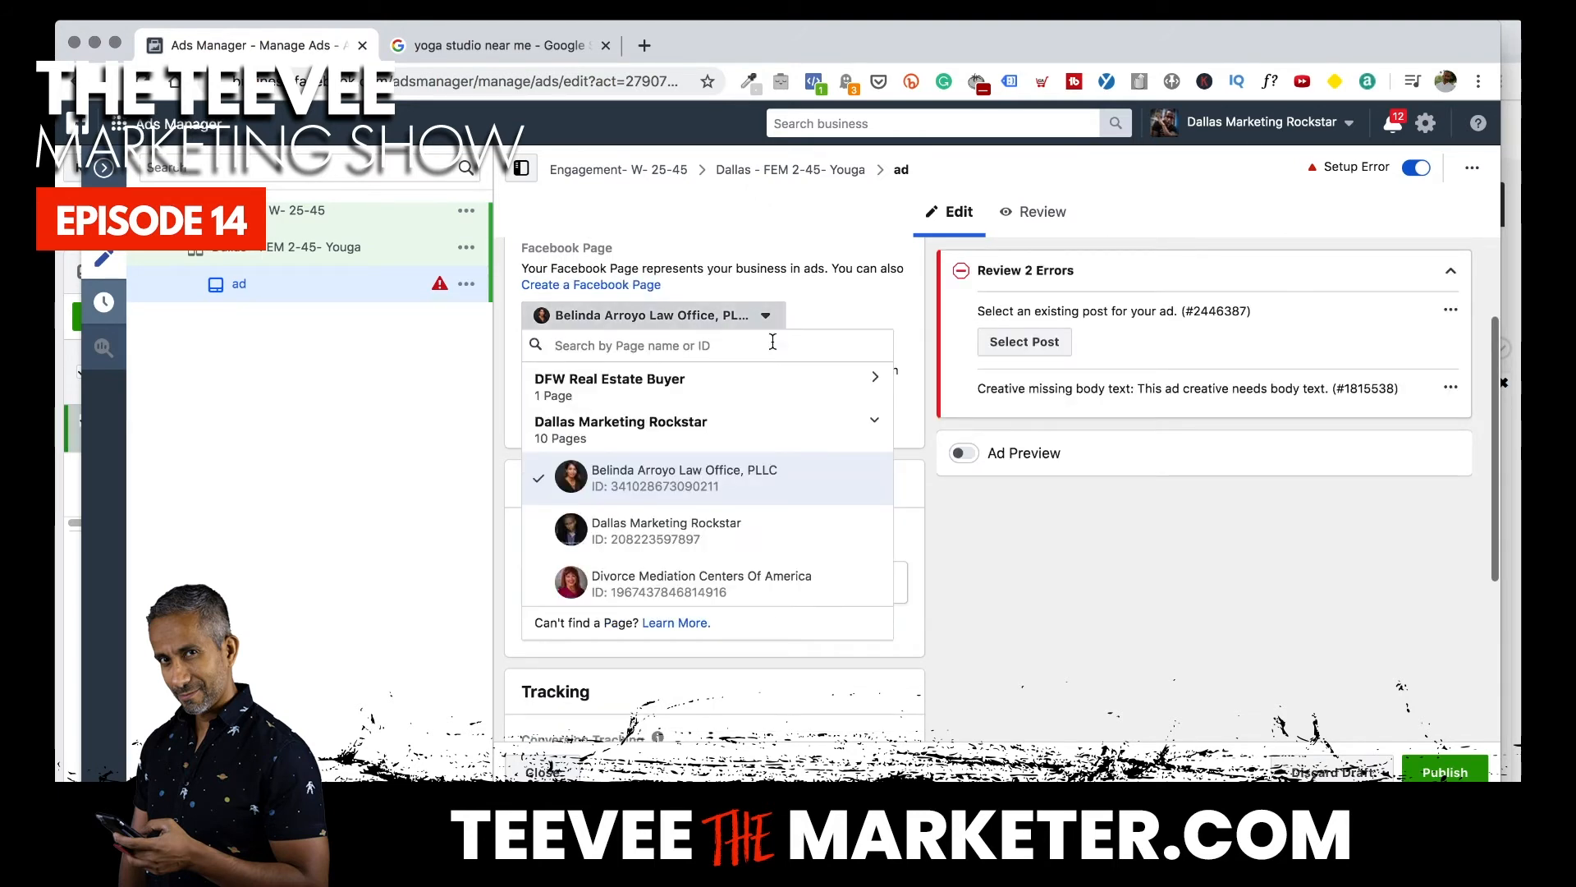
type("kiz")
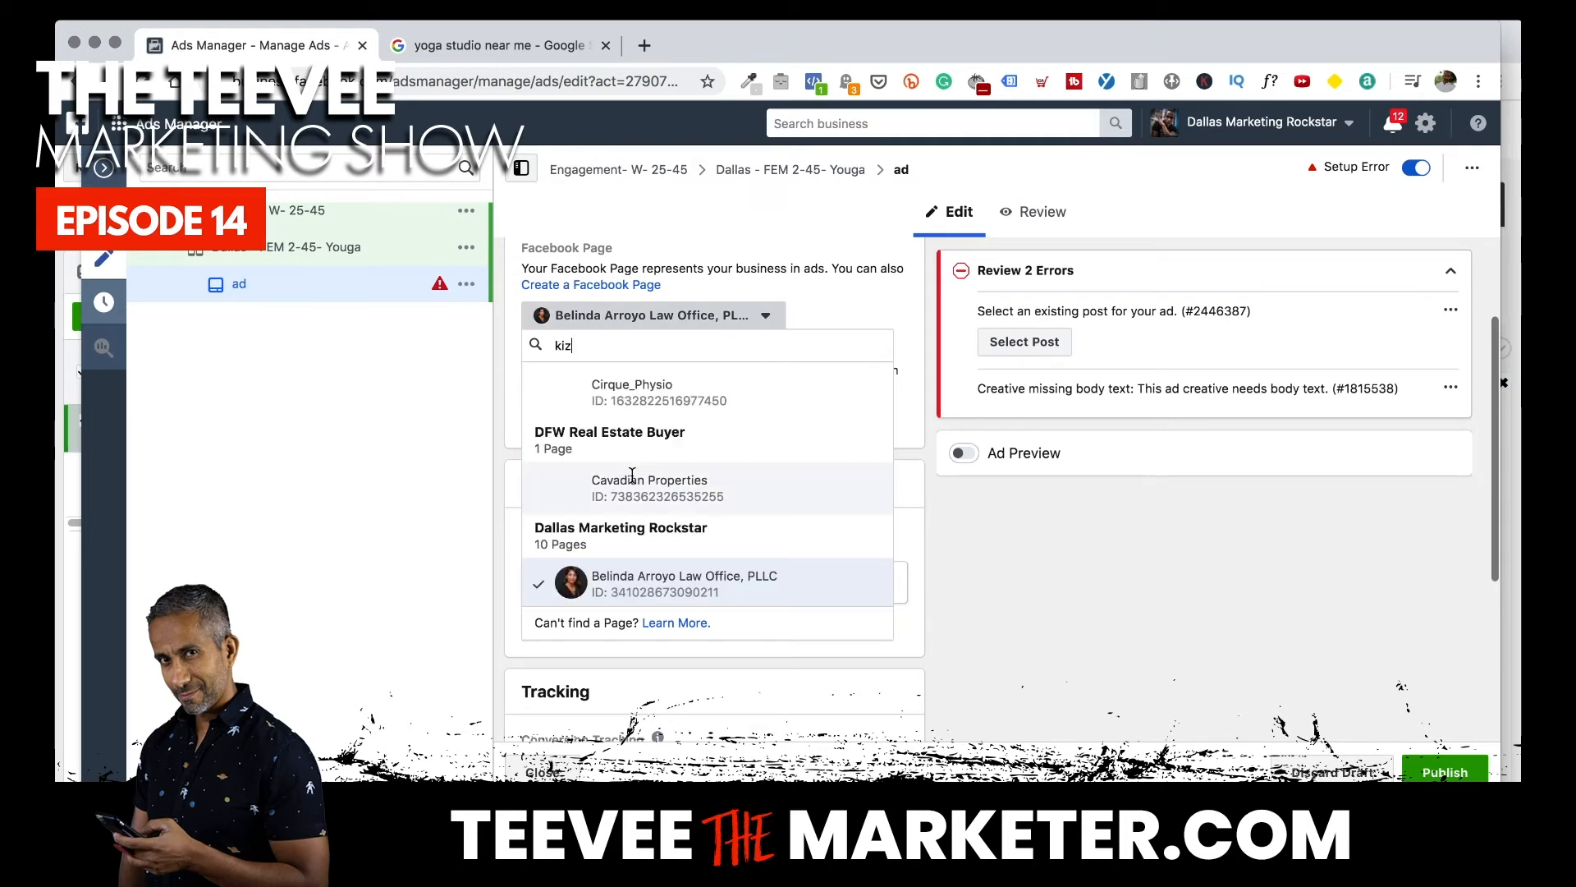
left_click(745, 448)
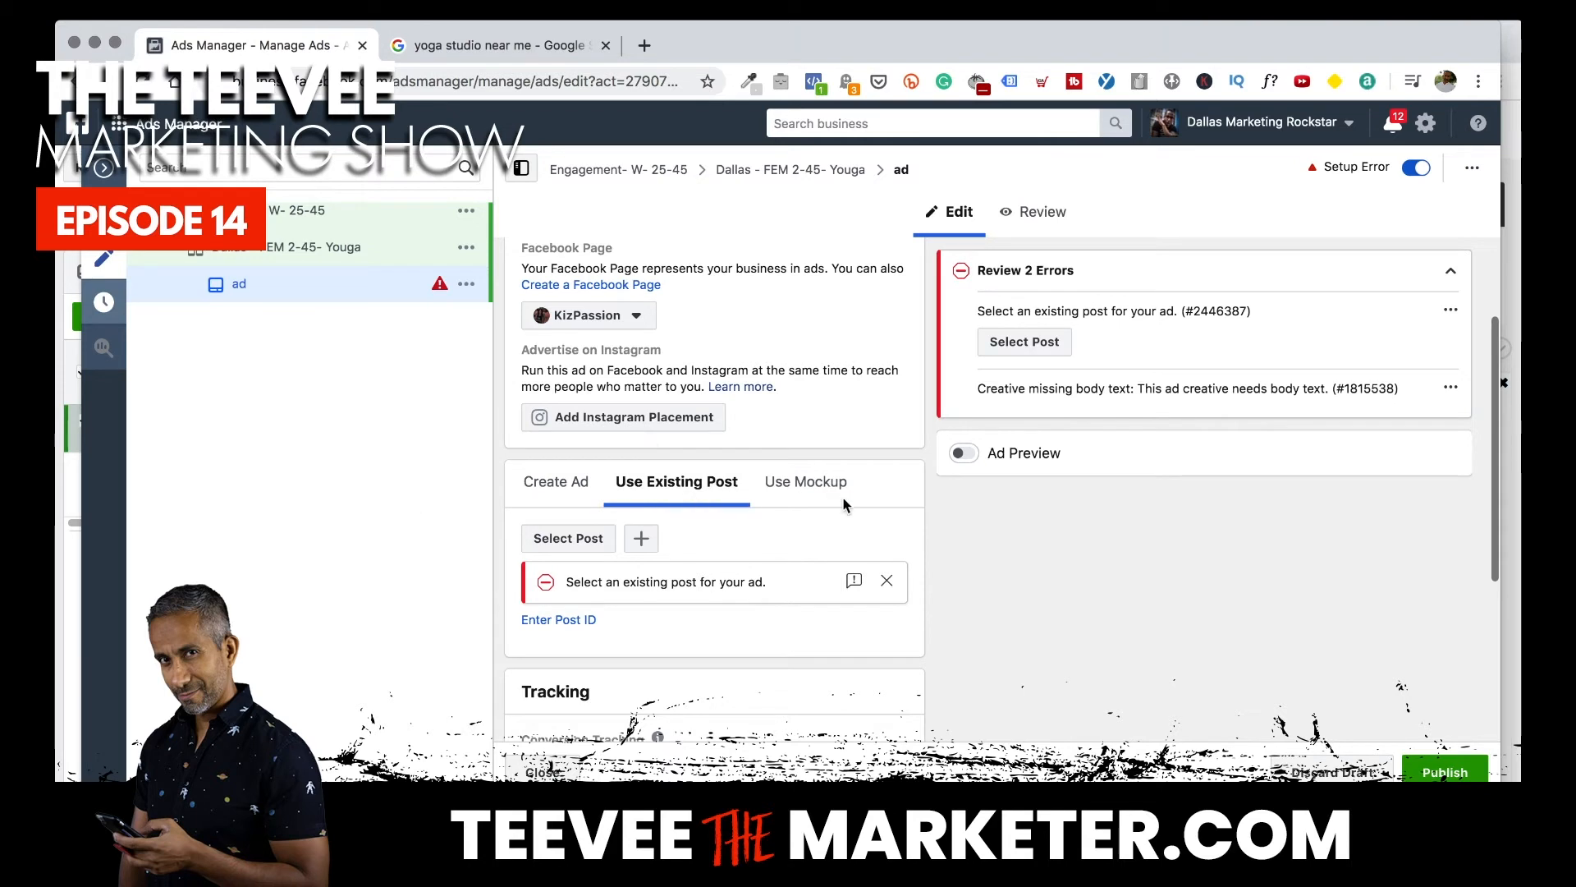
scroll(847, 505, "down", 1)
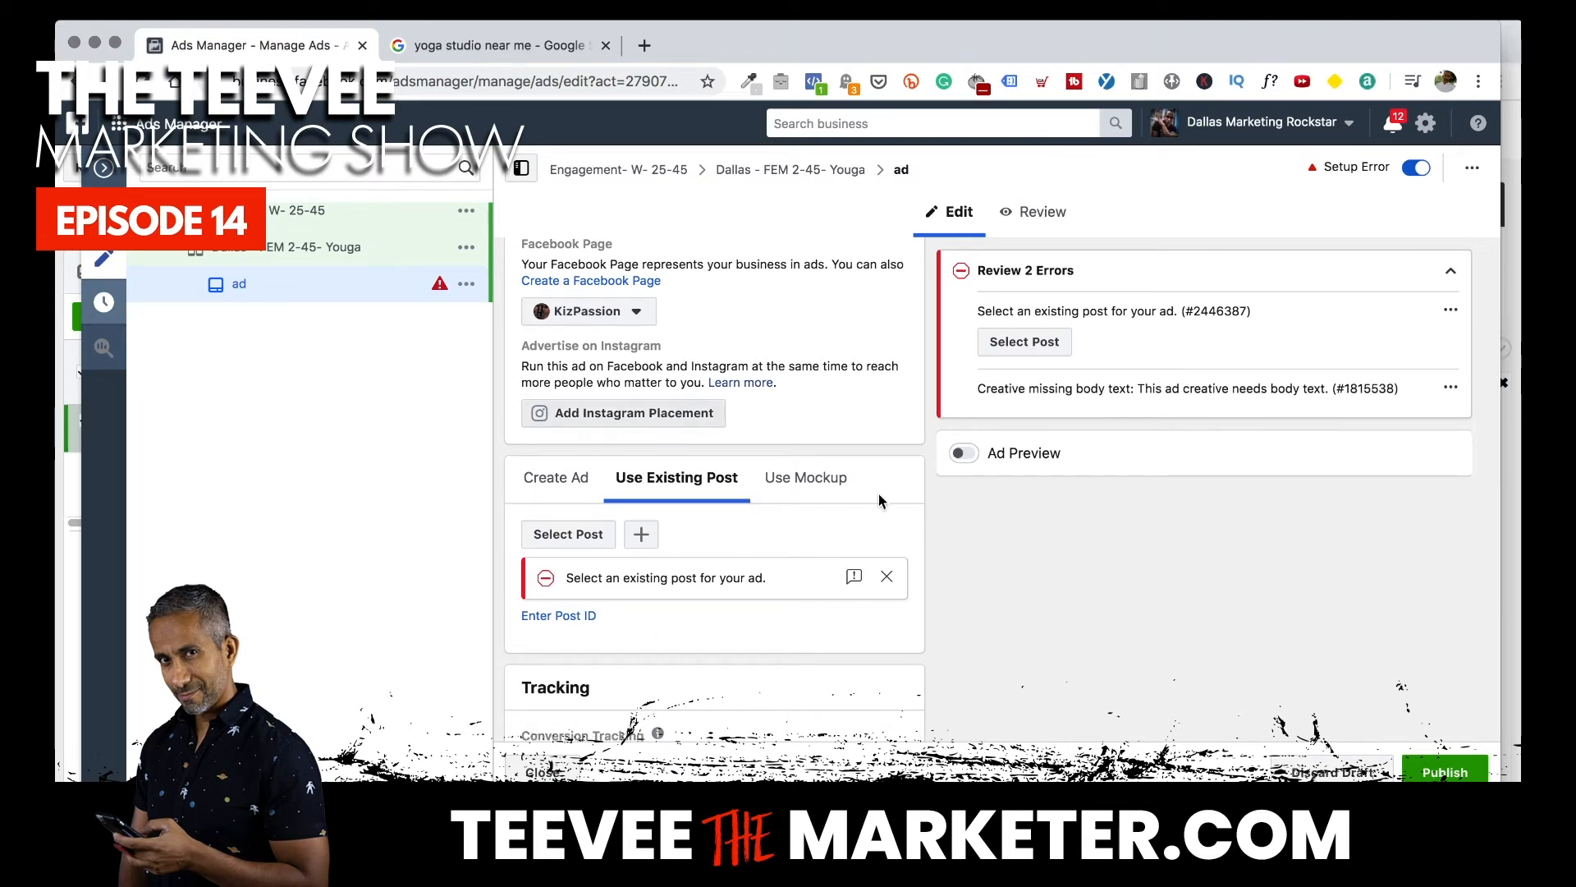
scroll(920, 525, "down", 2)
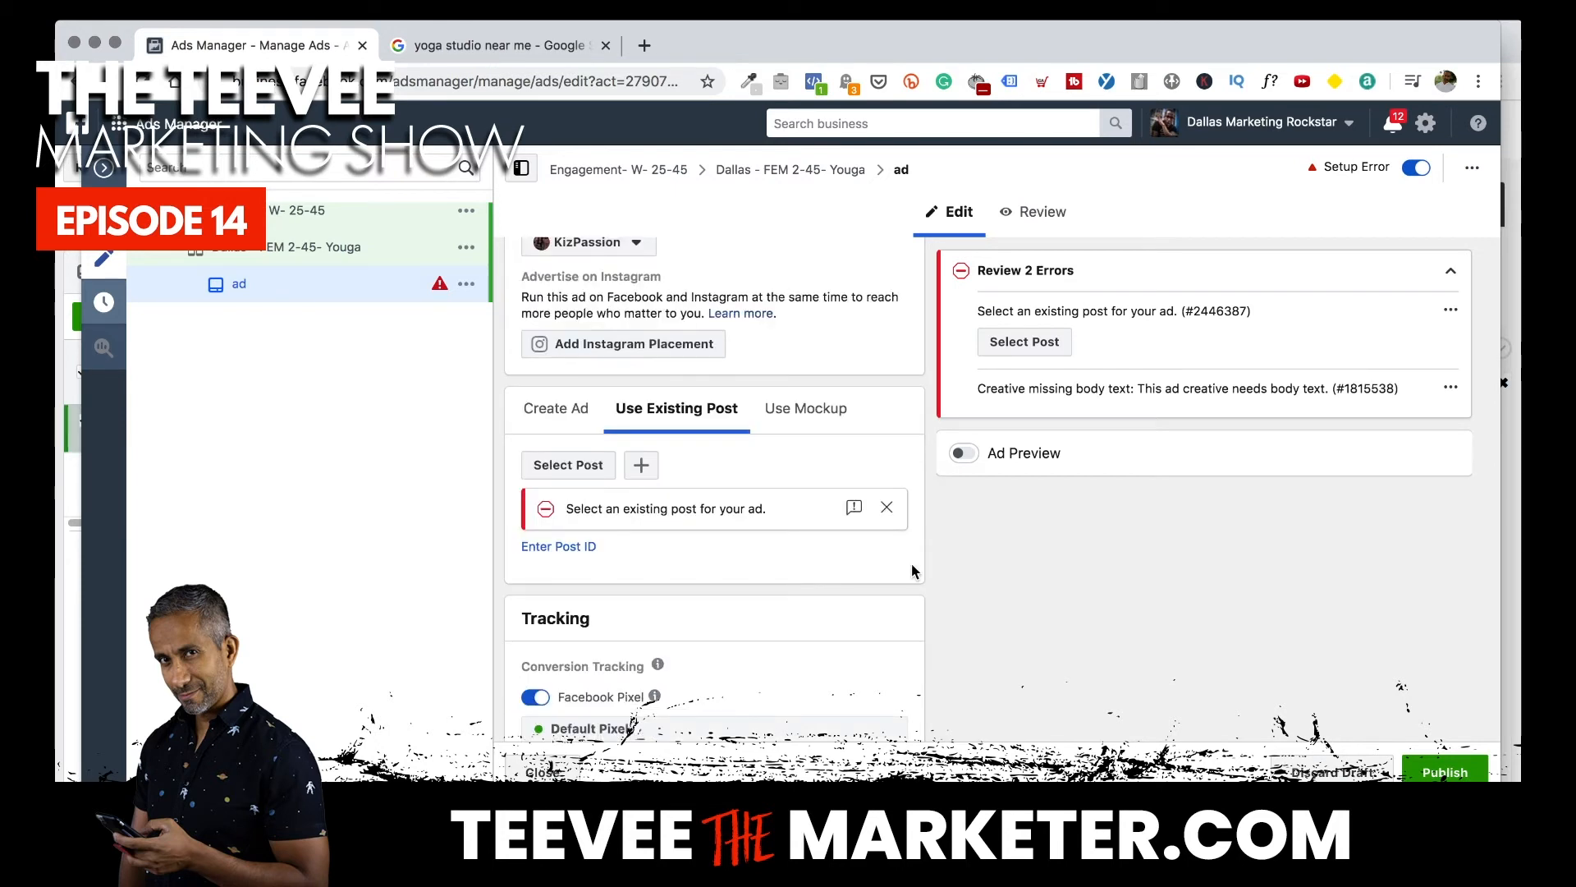
scroll(911, 563, "down", 3)
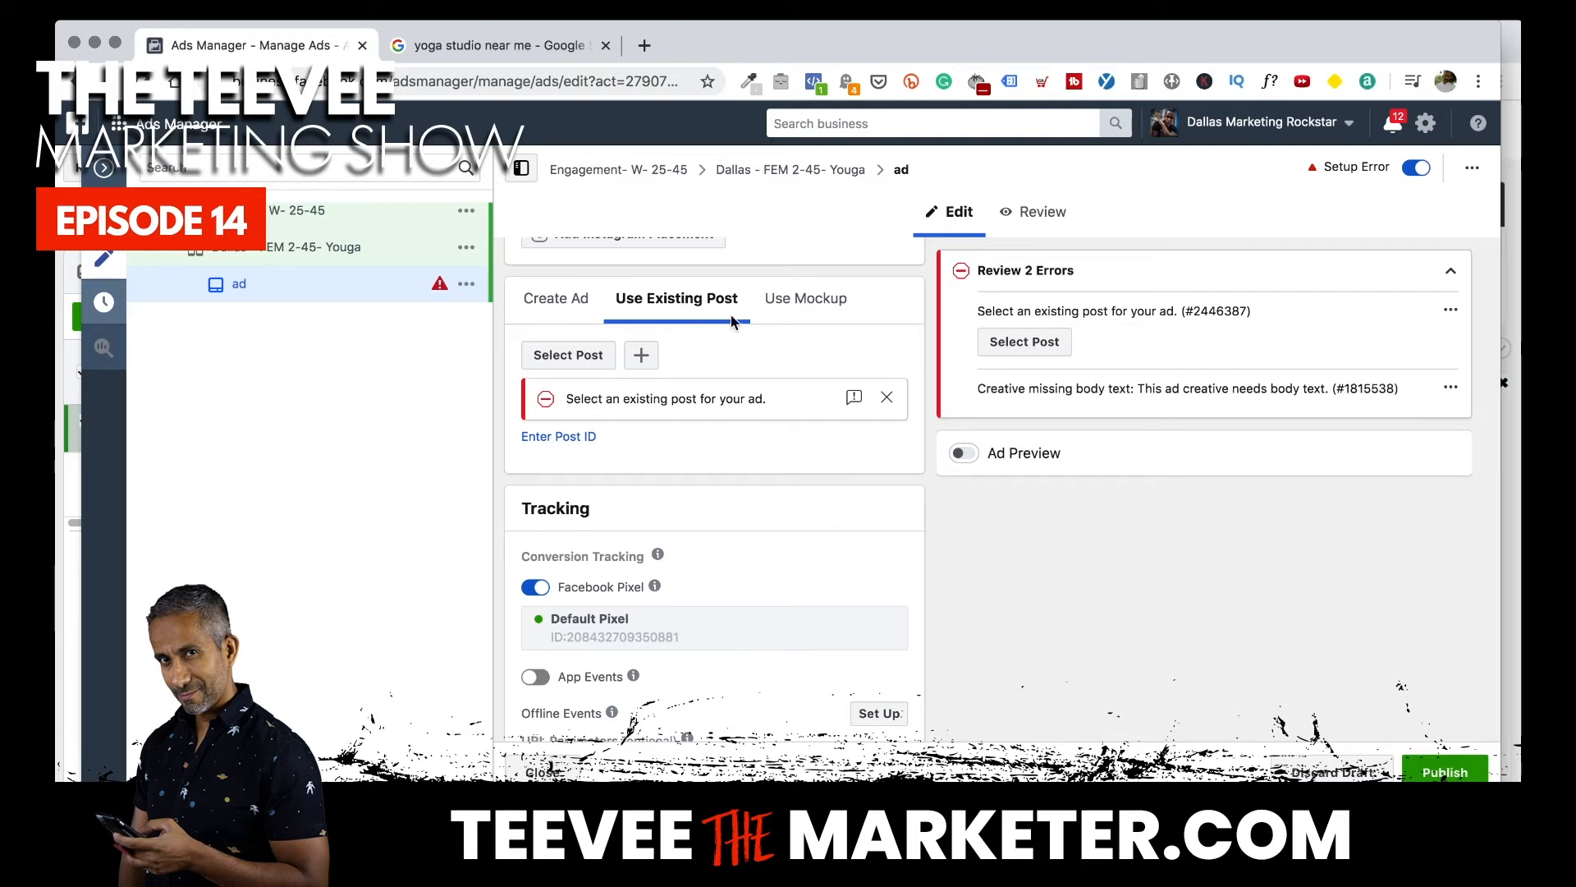
left_click(573, 359)
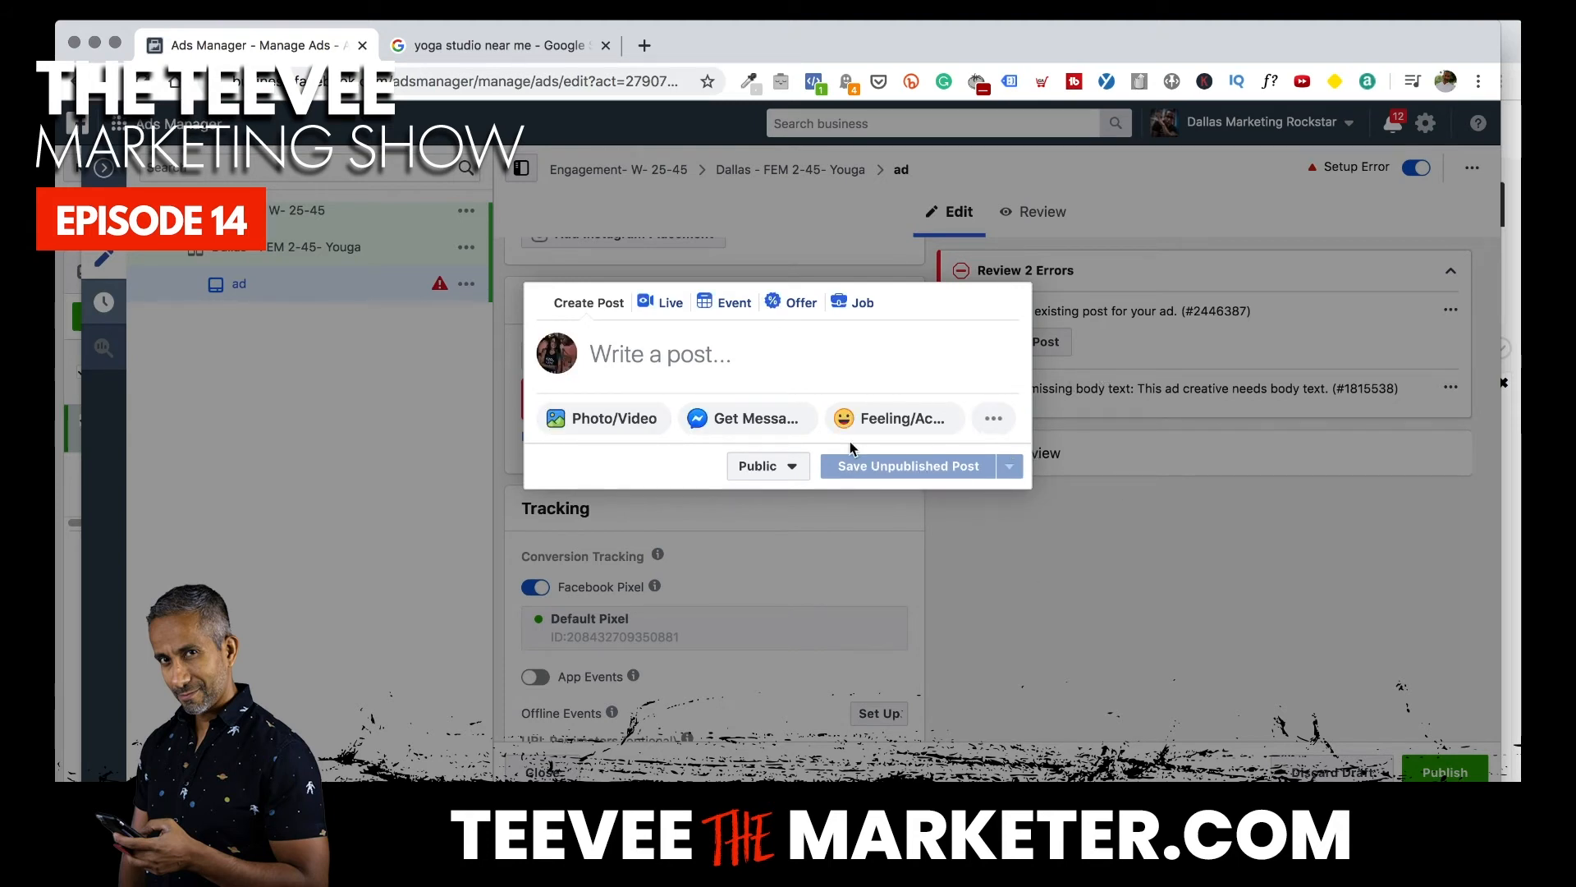
key("Escape")
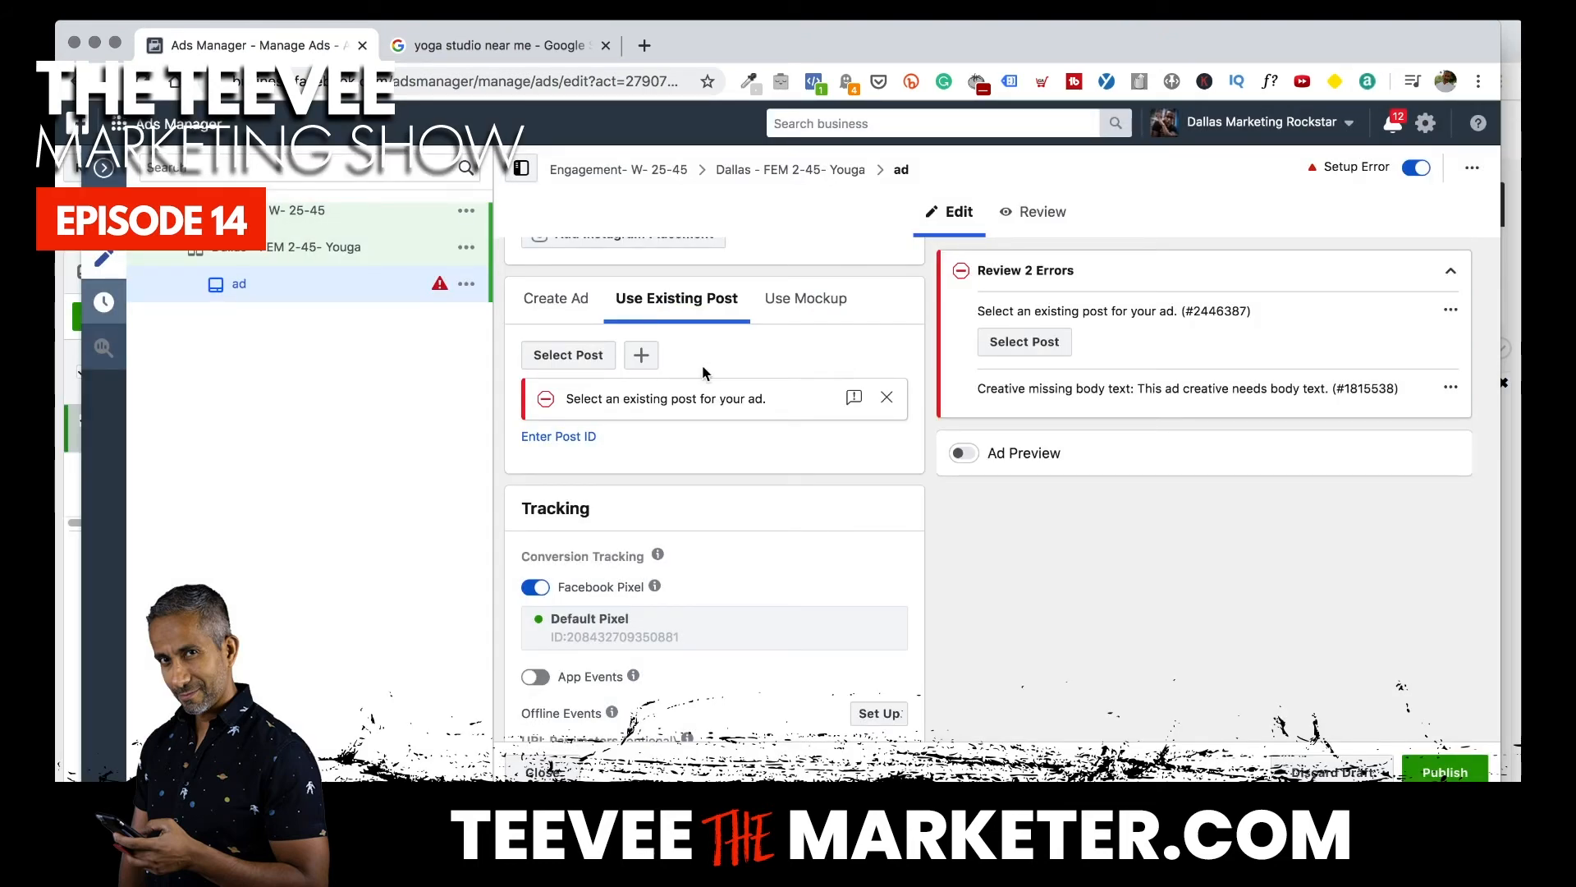
- Browse the KizPassion page's existing posts in the Select Post table
left_click(544, 370)
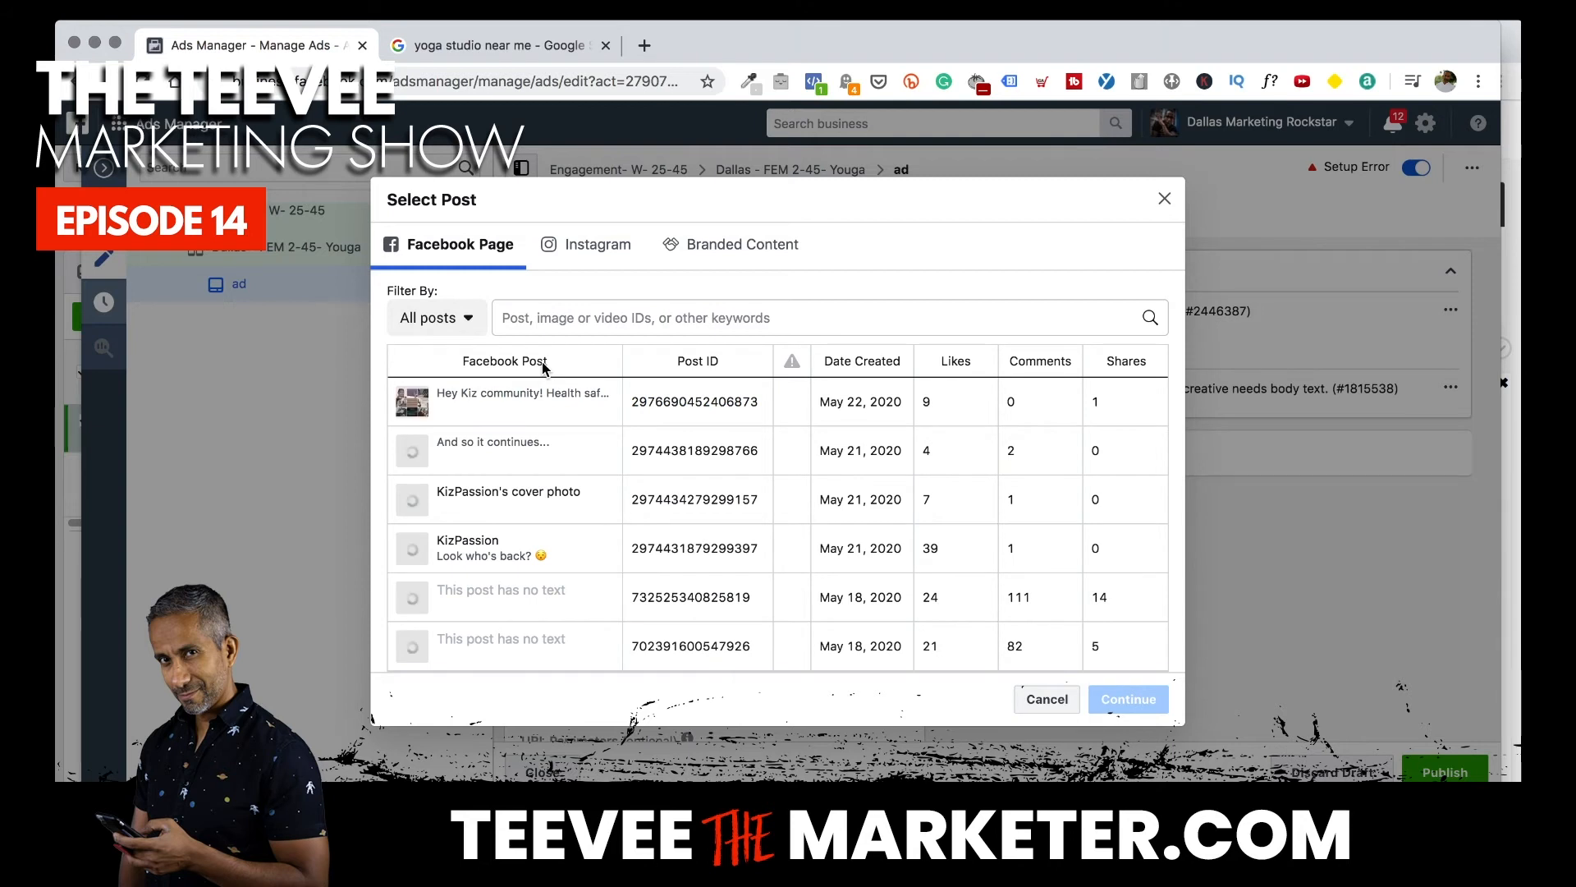
scroll(1103, 568, "down", 5)
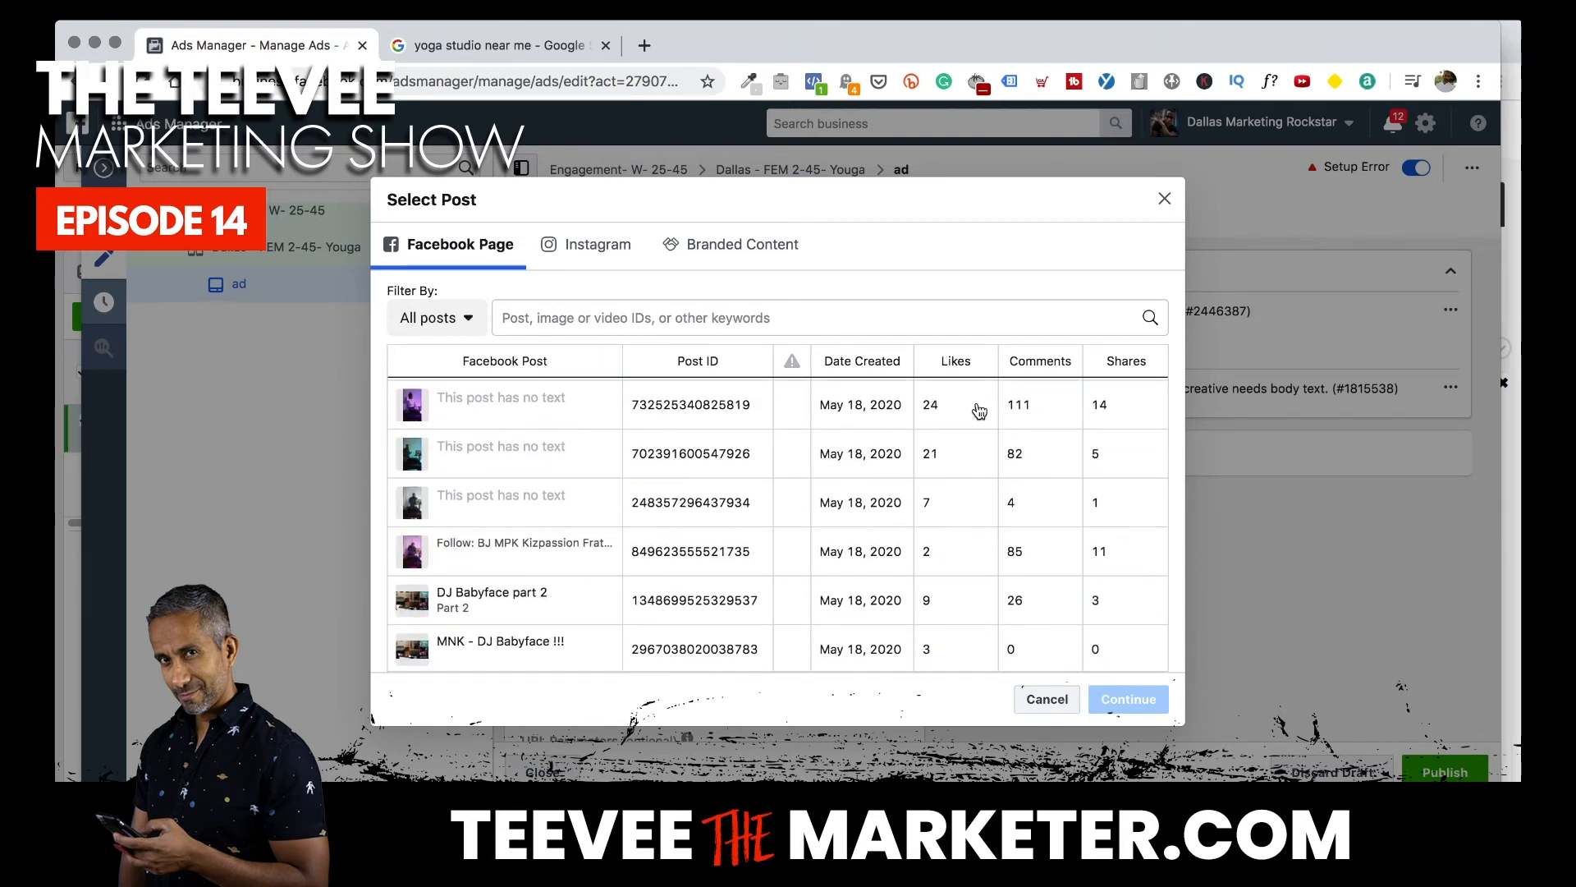
scroll(789, 475, "down", 3)
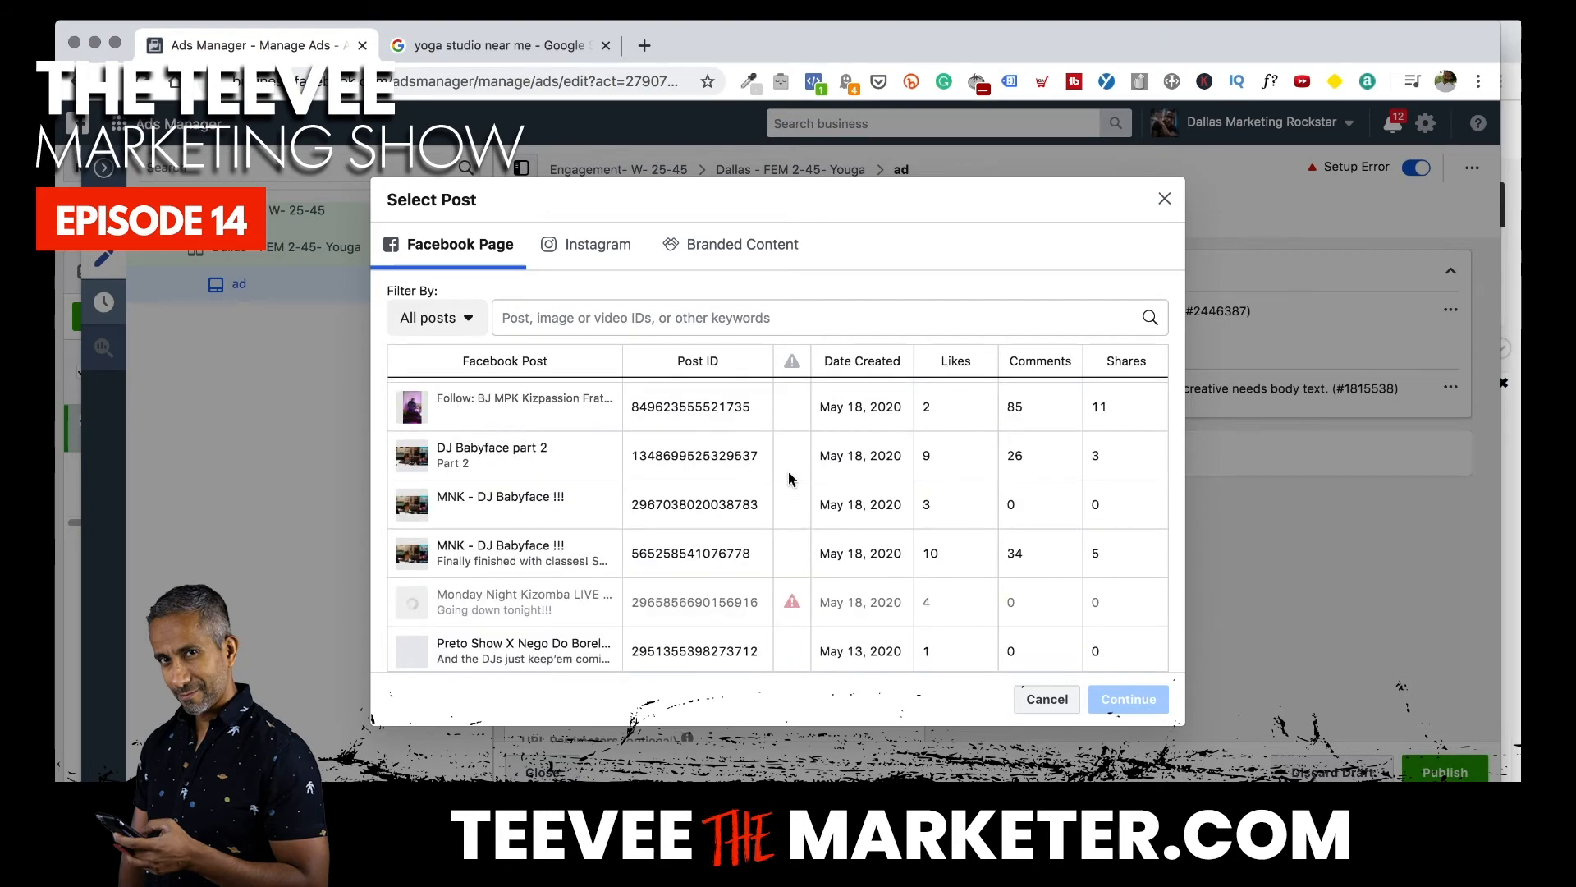
scroll(789, 478, "down", 2)
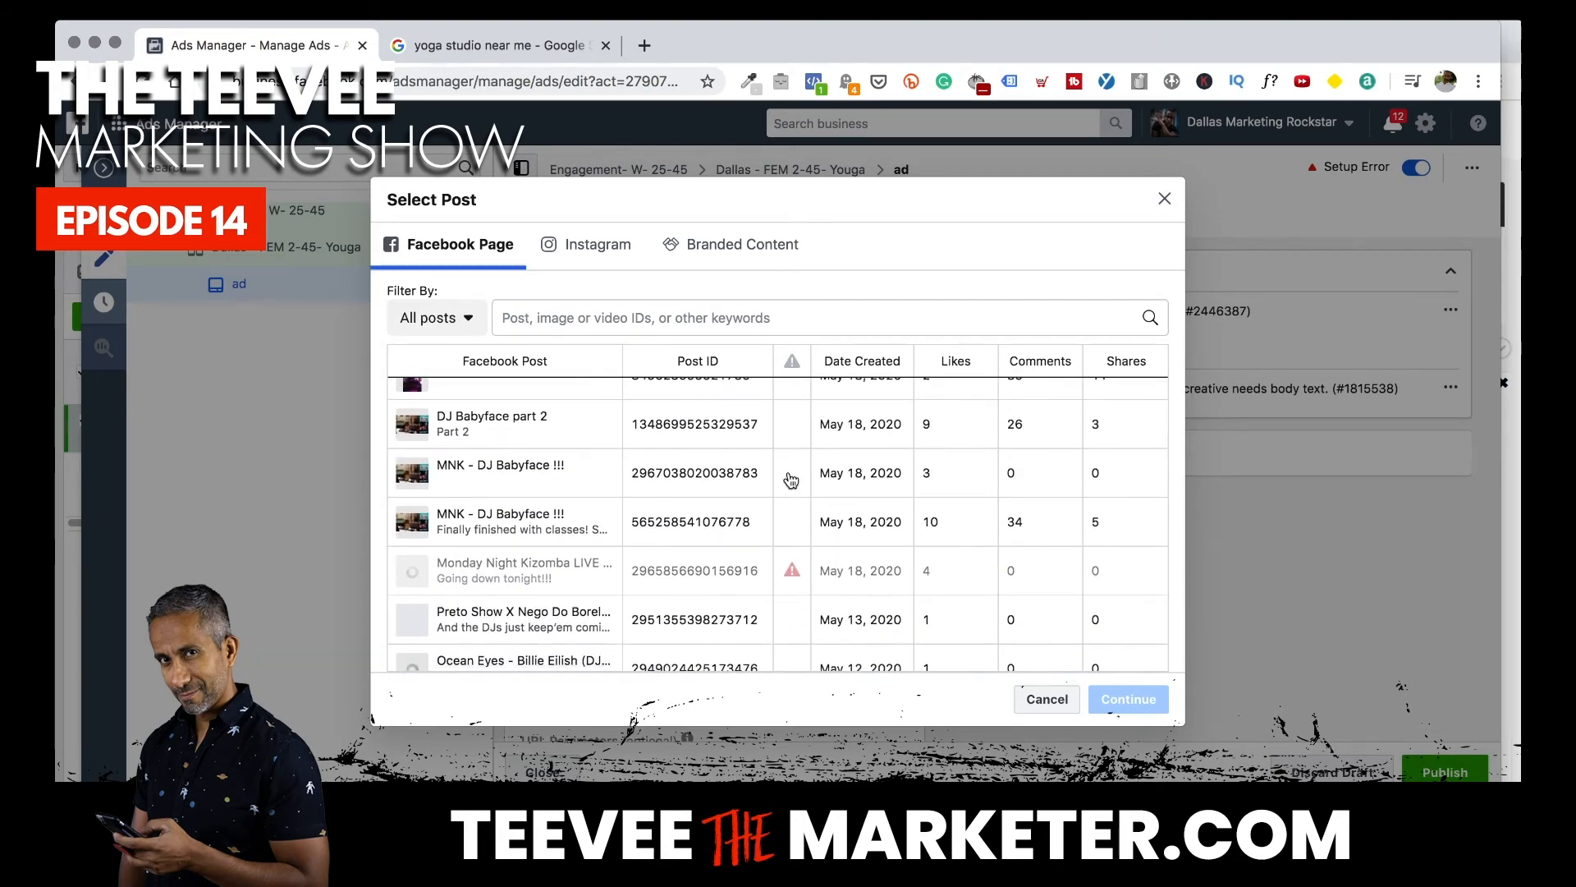
scroll(790, 480, "down", 4)
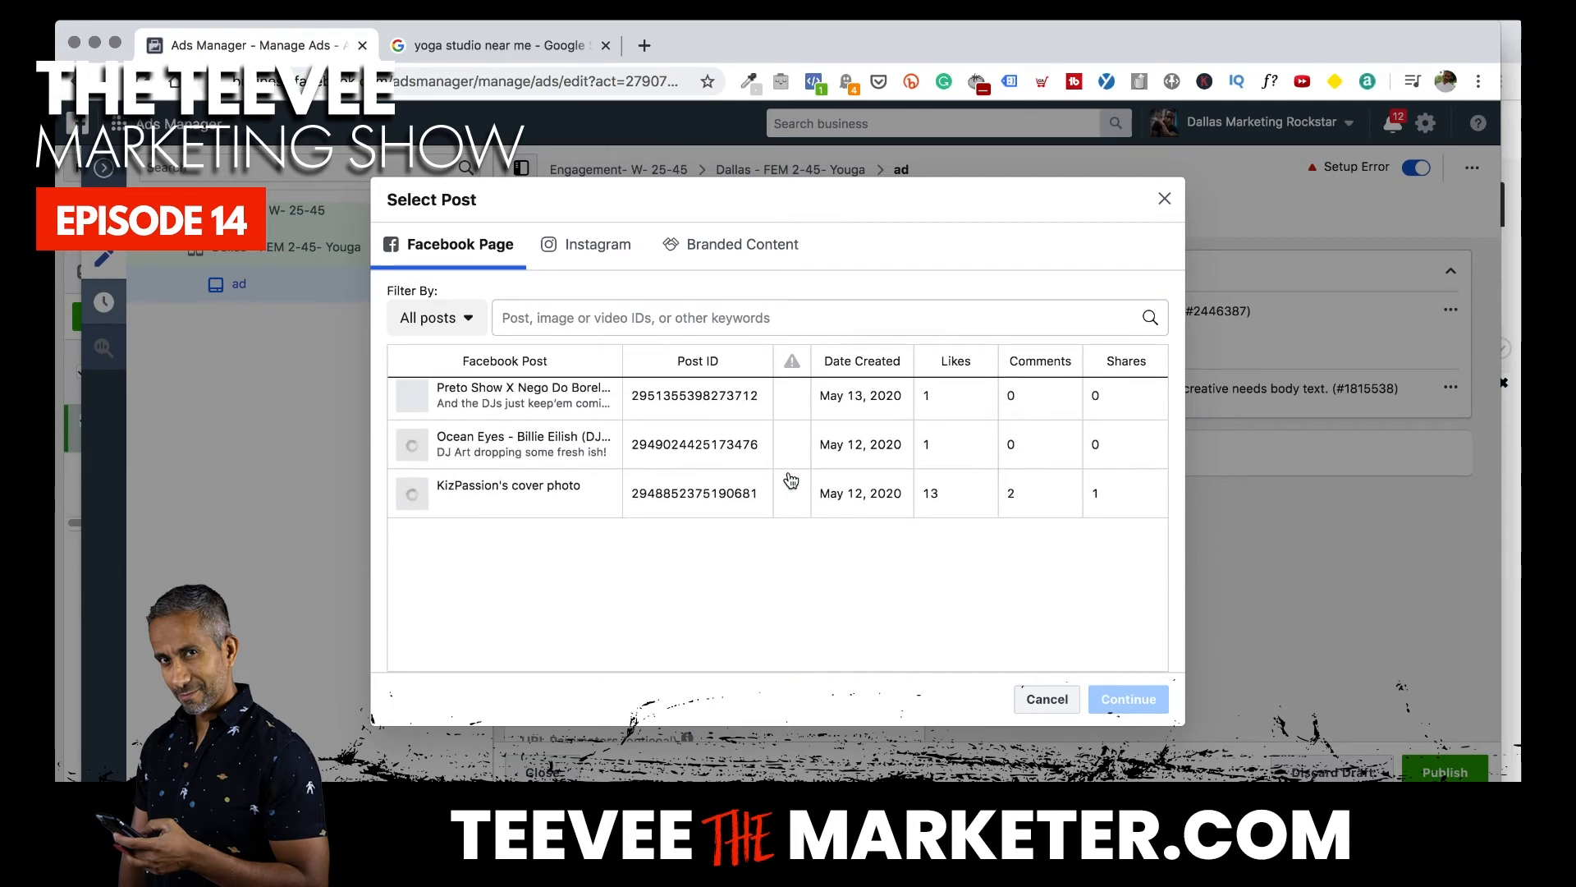
scroll(790, 480, "down", 1)
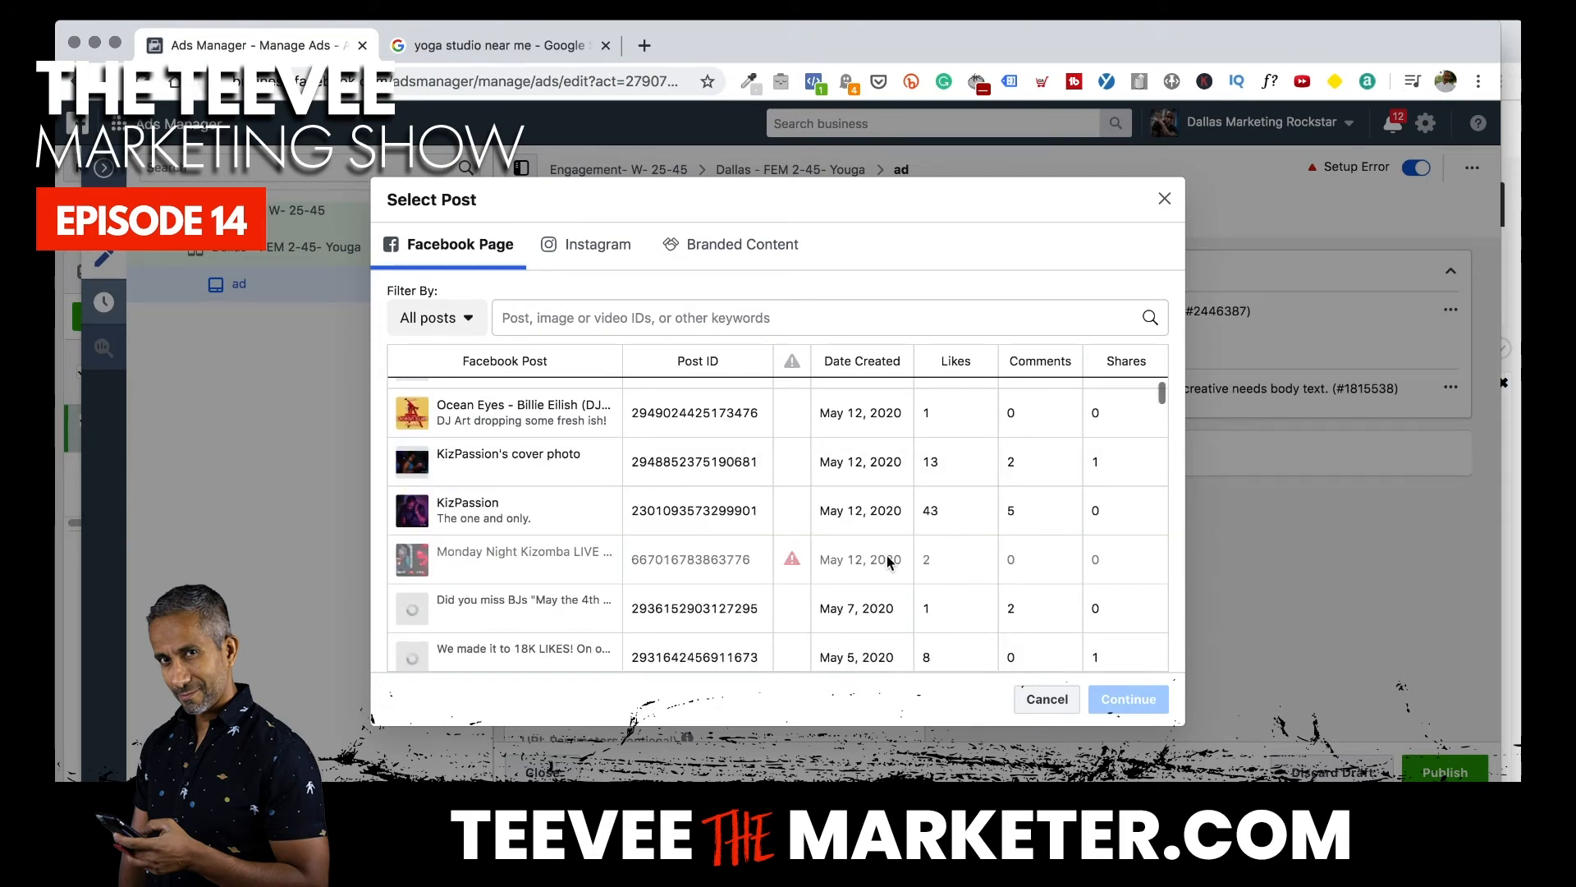
scroll(721, 496, "down", 1)
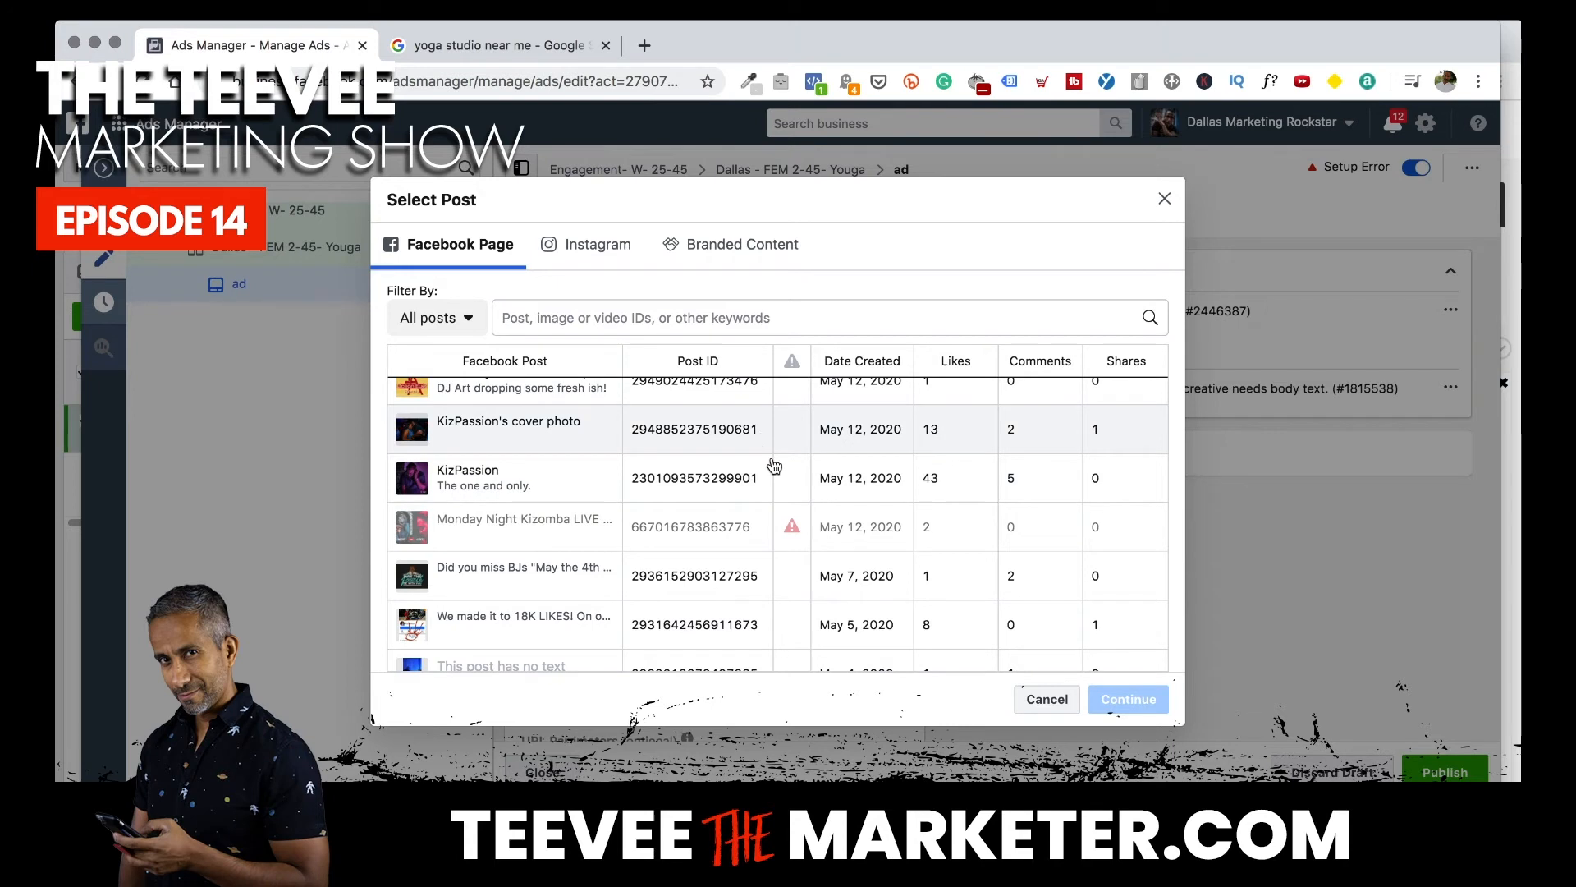
scroll(780, 466, "down", 4)
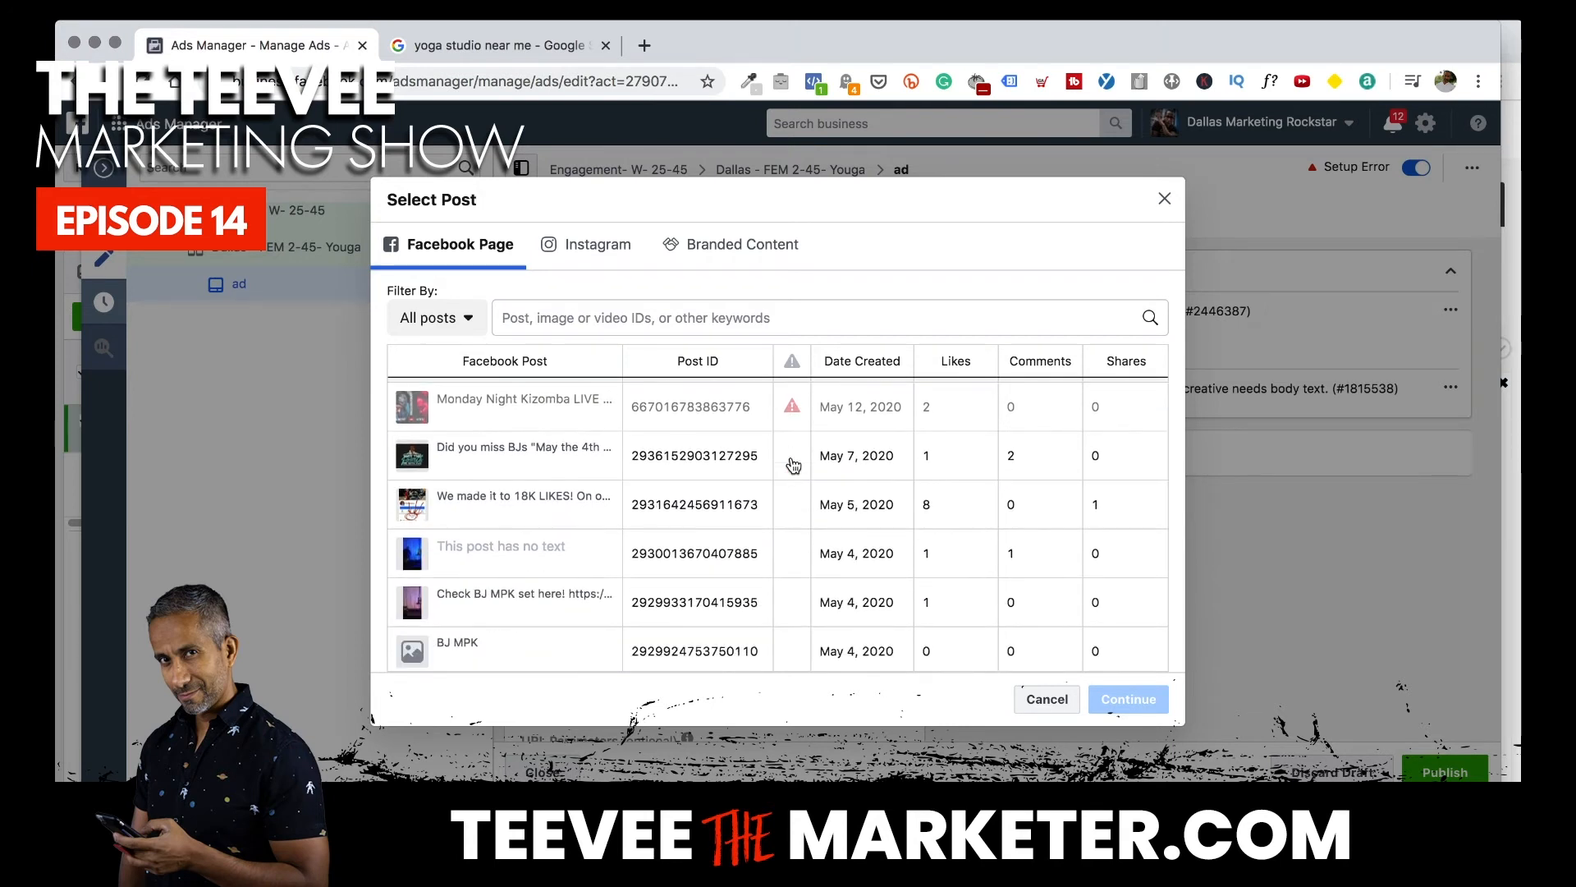
scroll(793, 466, "down", 1)
scroll(793, 465, "down", 5)
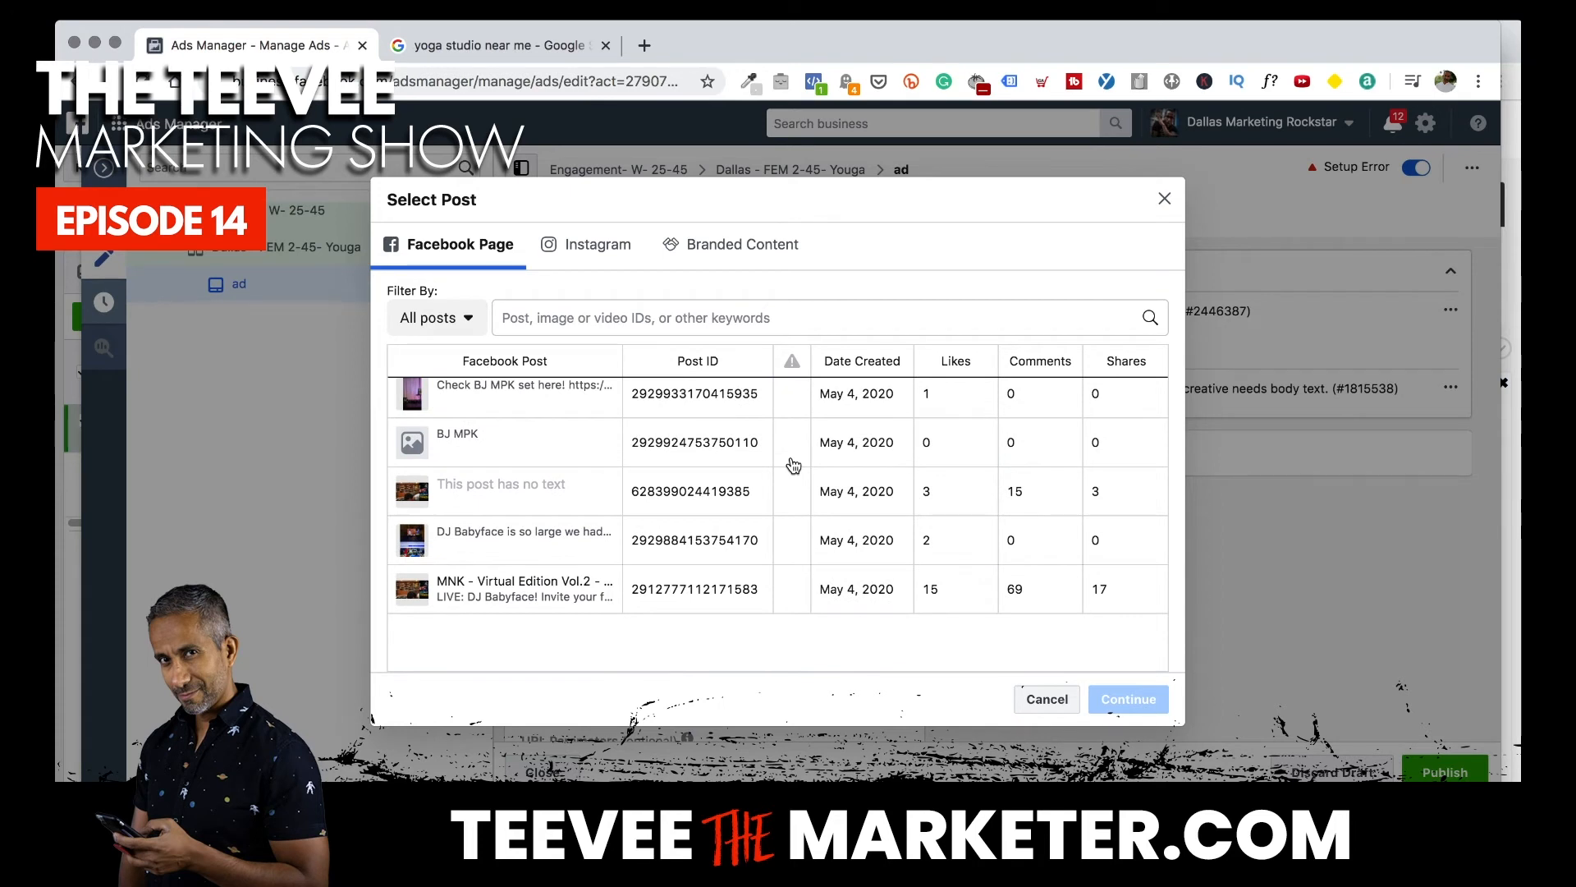
scroll(957, 555, "down", 3)
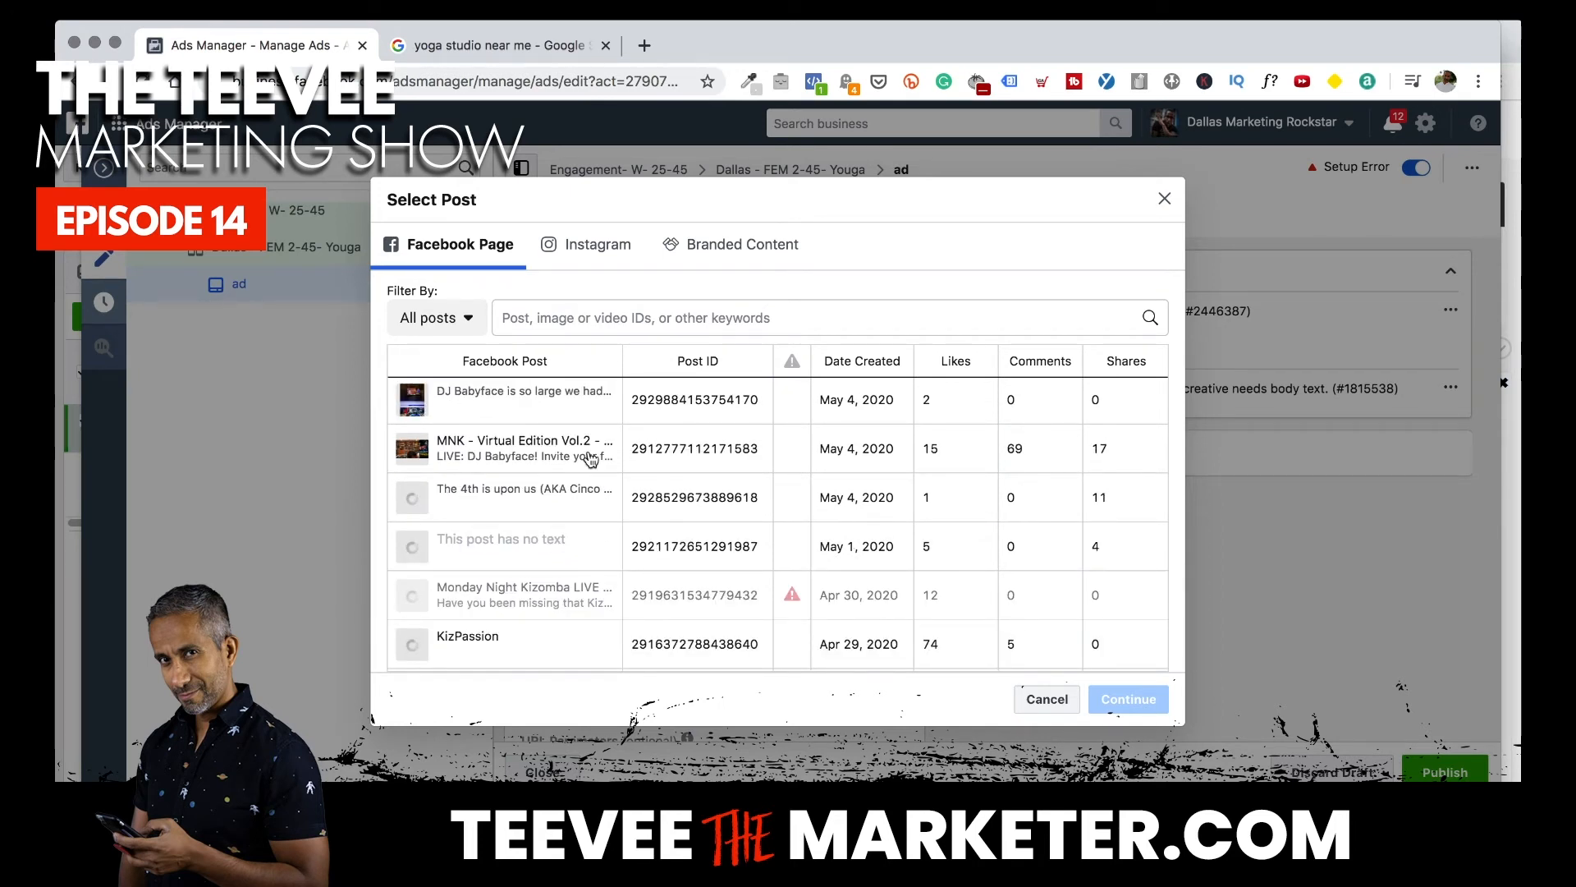
scroll(737, 503, "down", 3)
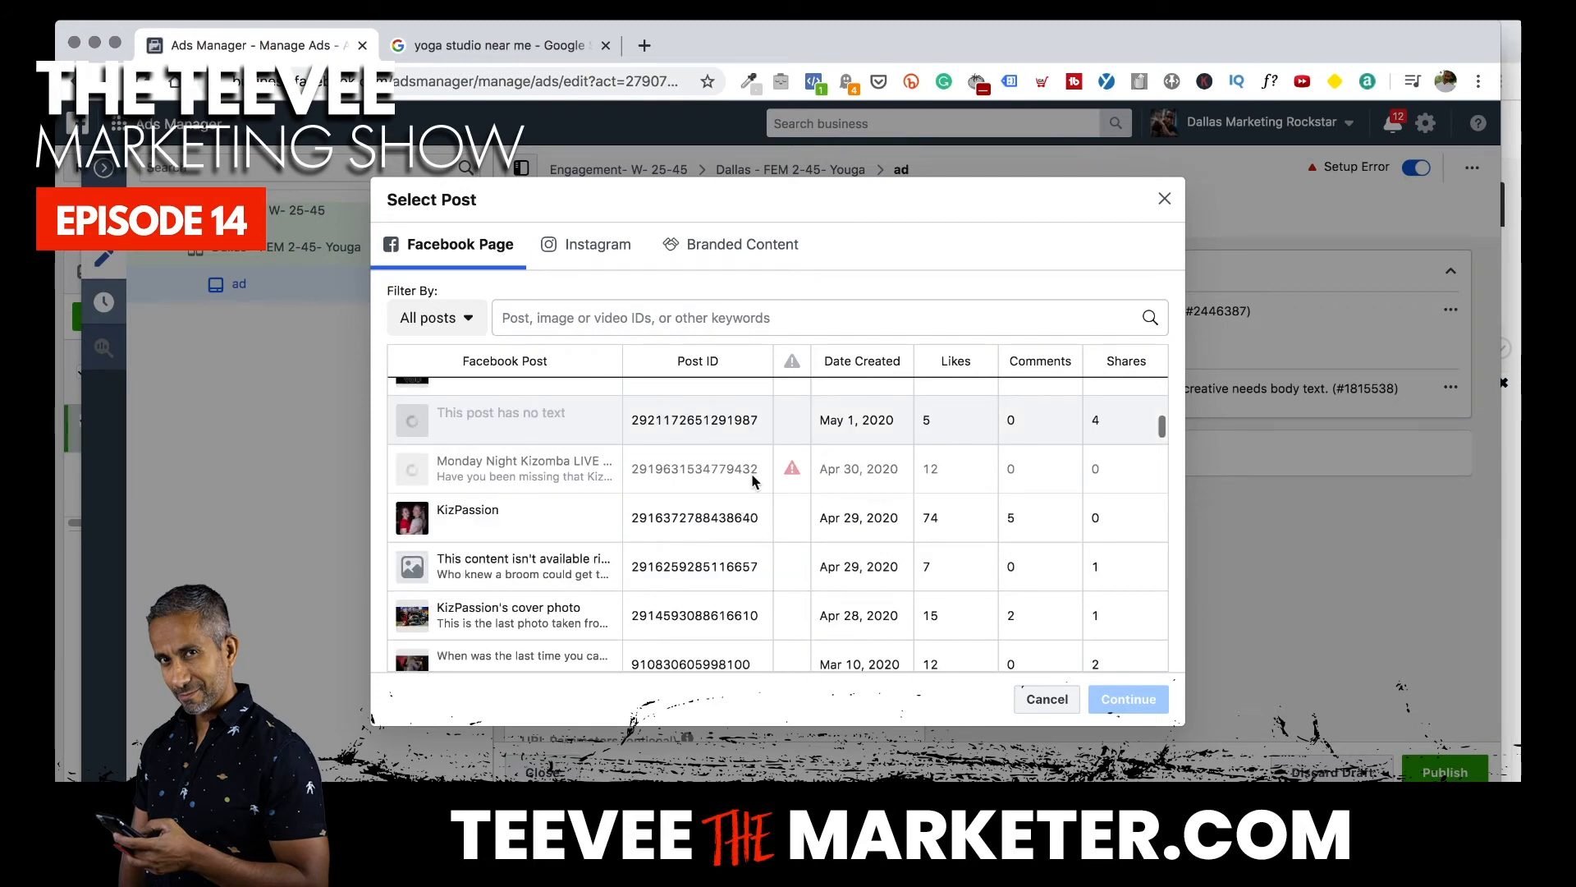
scroll(738, 460, "down", 2)
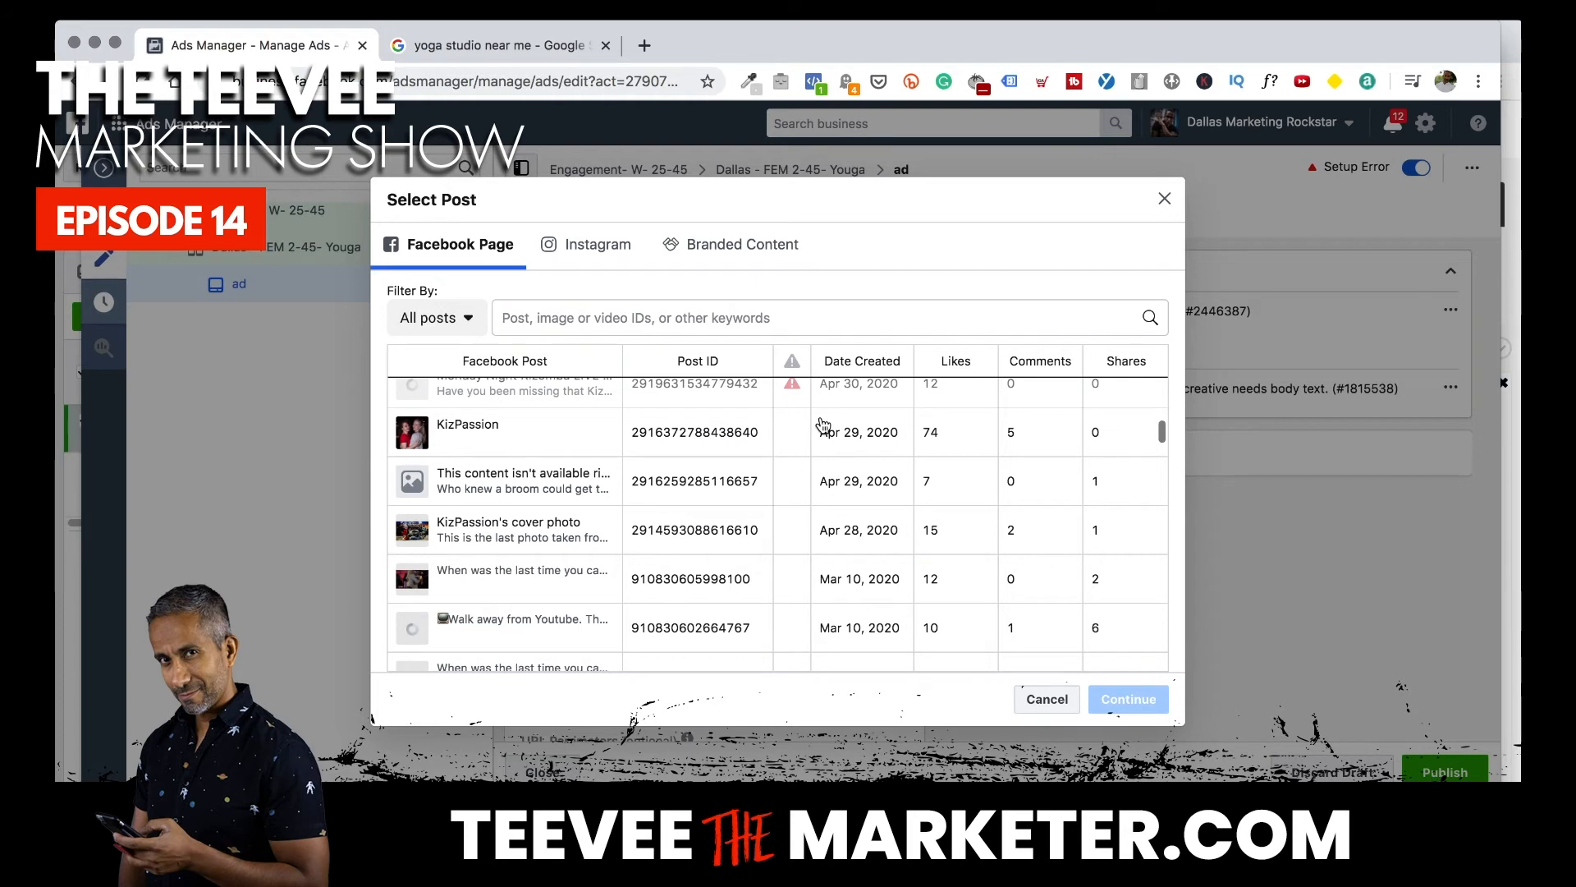
scroll(824, 424, "down", 2)
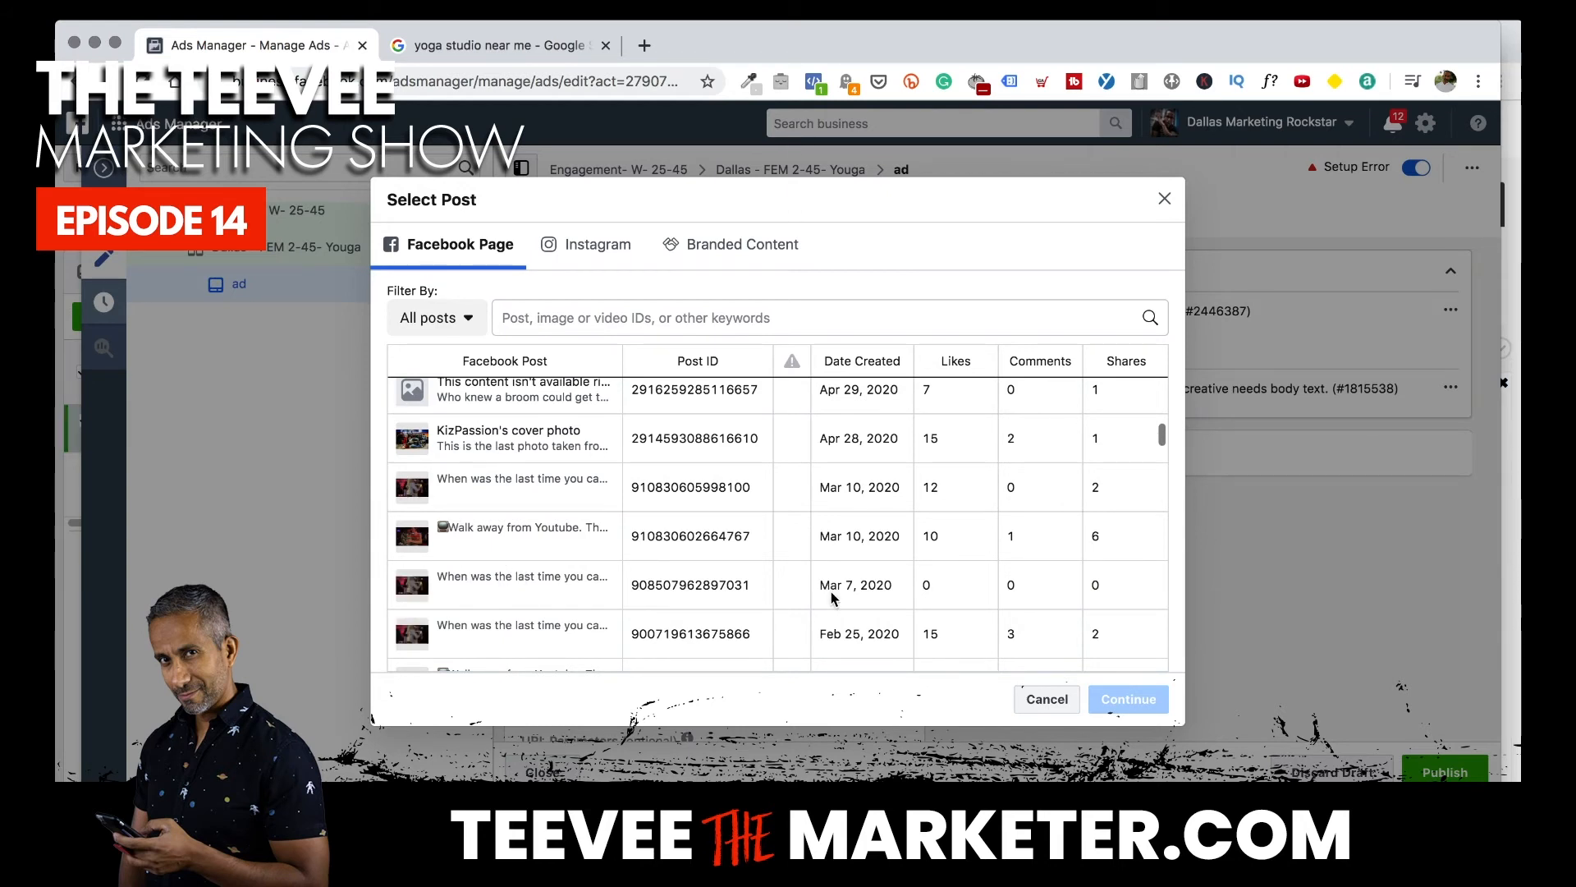
scroll(832, 598, "down", 2)
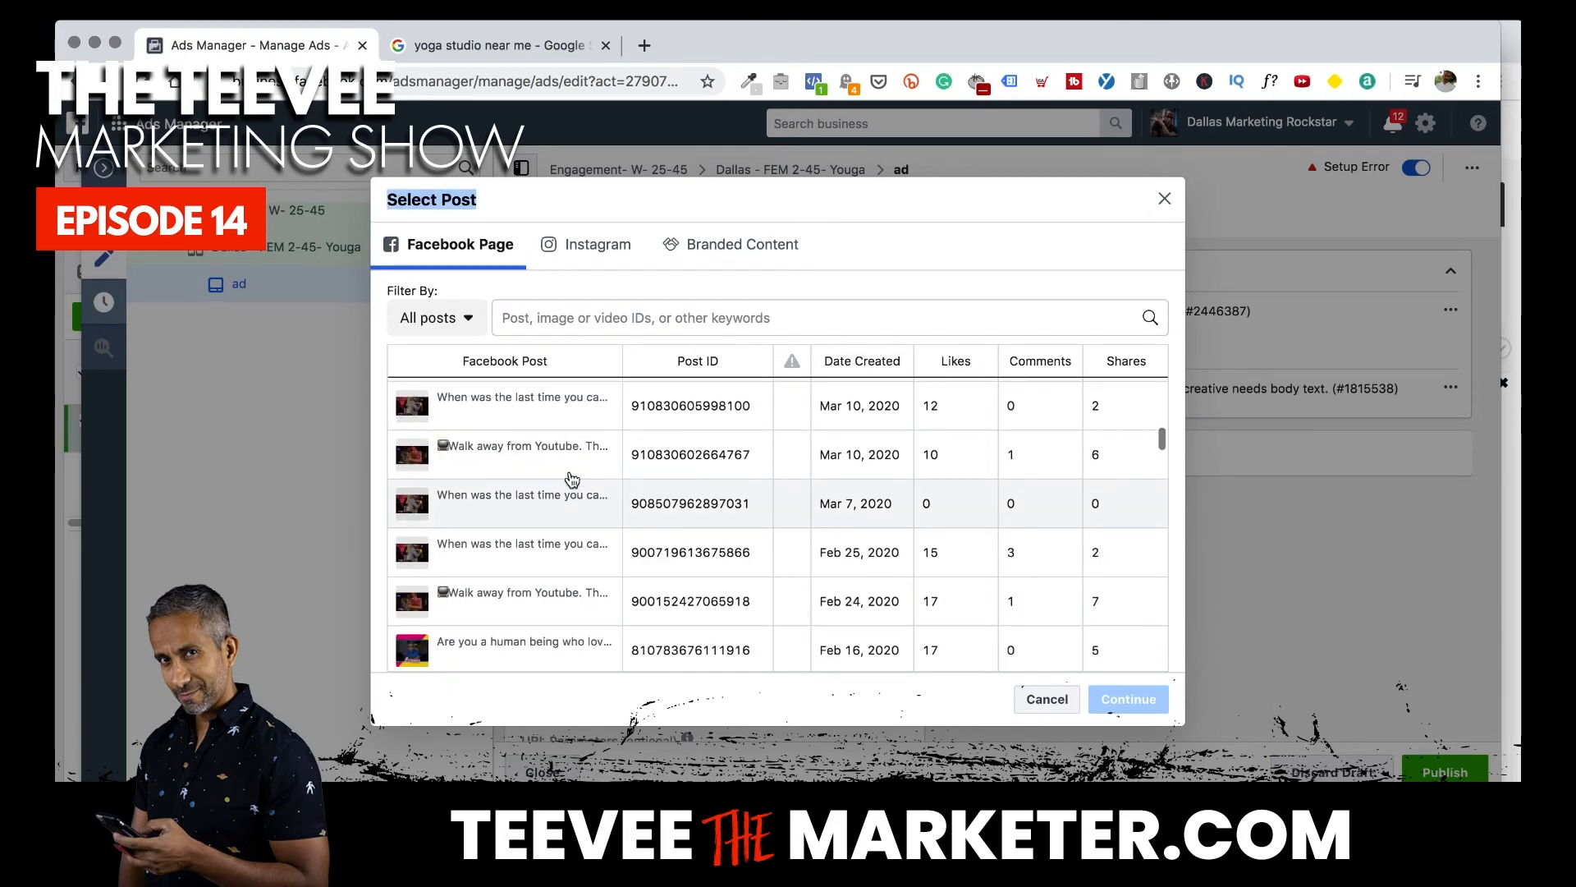
- Choose the Feb 10, 2020 'The D & Q Teaching Team' post
left_click(573, 474)
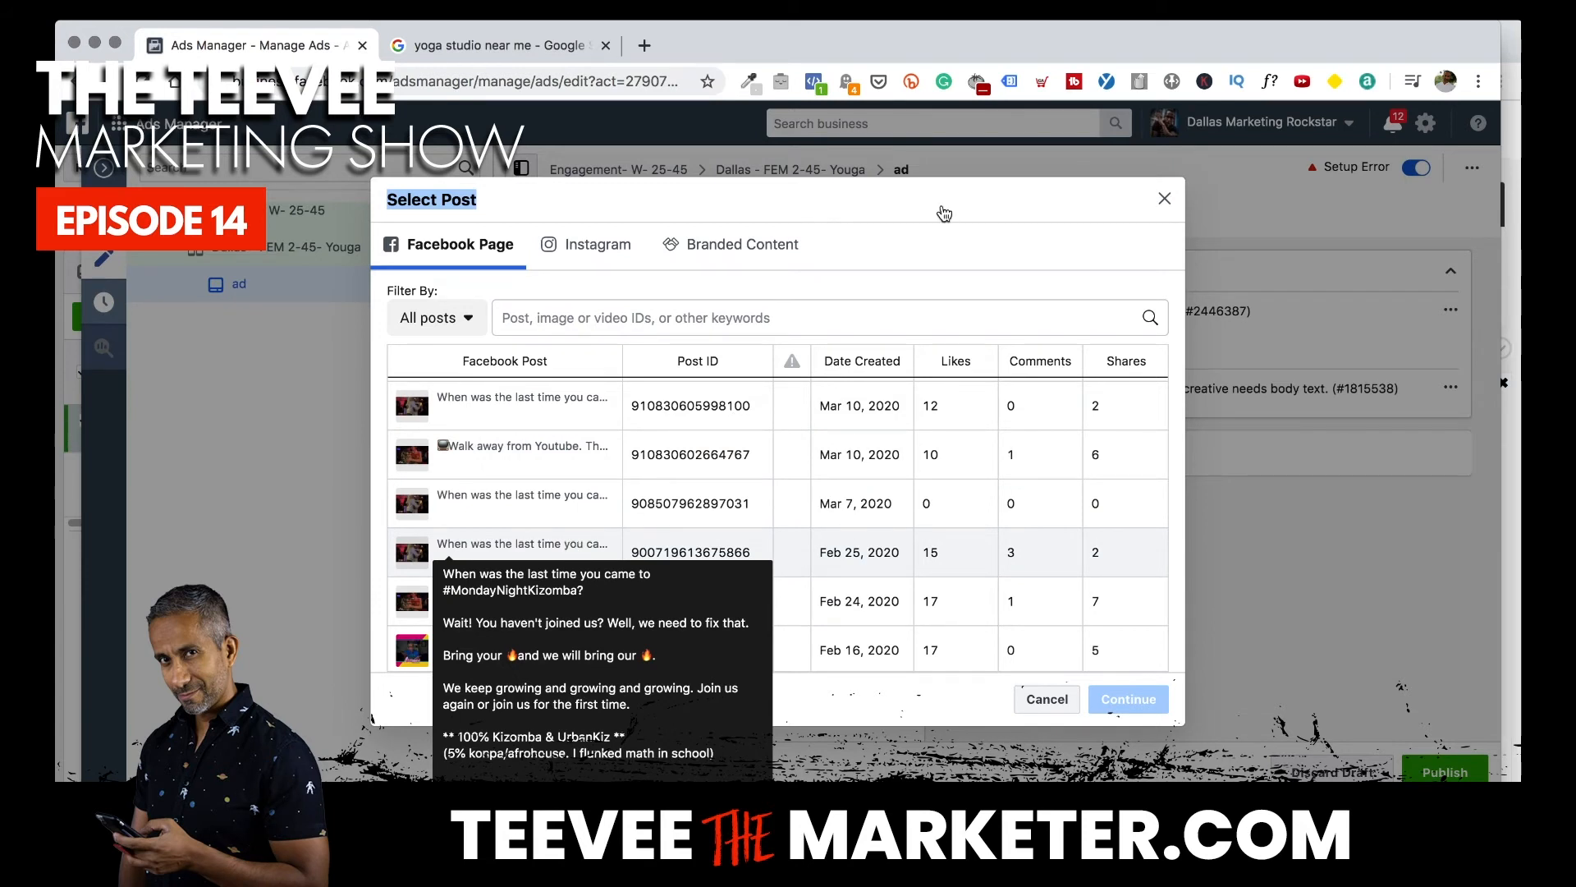
scroll(728, 577, "down", 2)
scroll(729, 578, "down", 1)
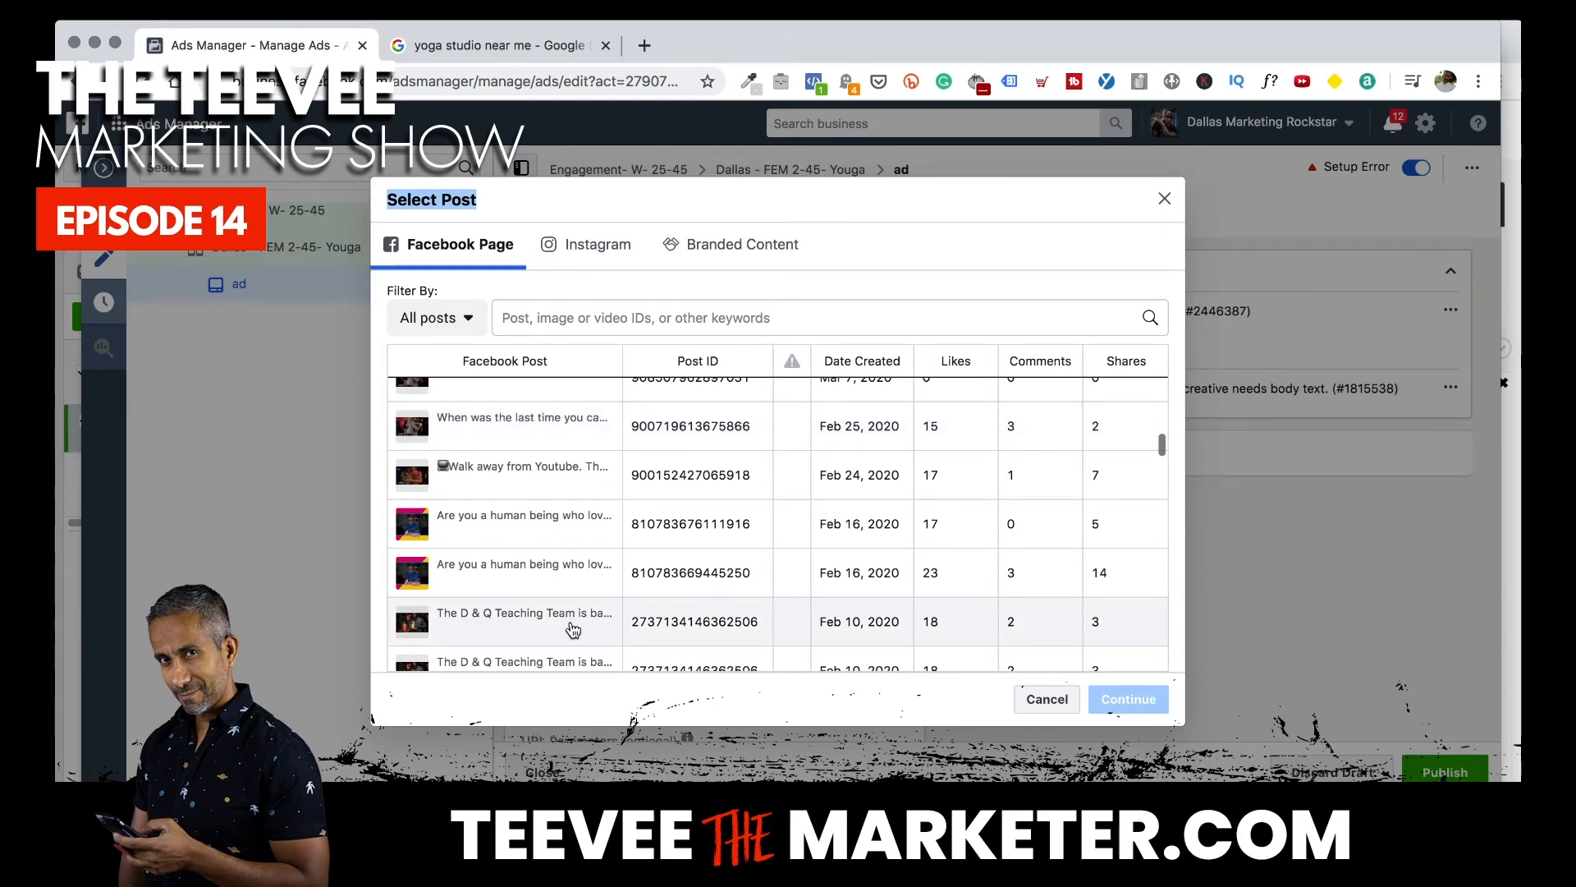
left_click(573, 630)
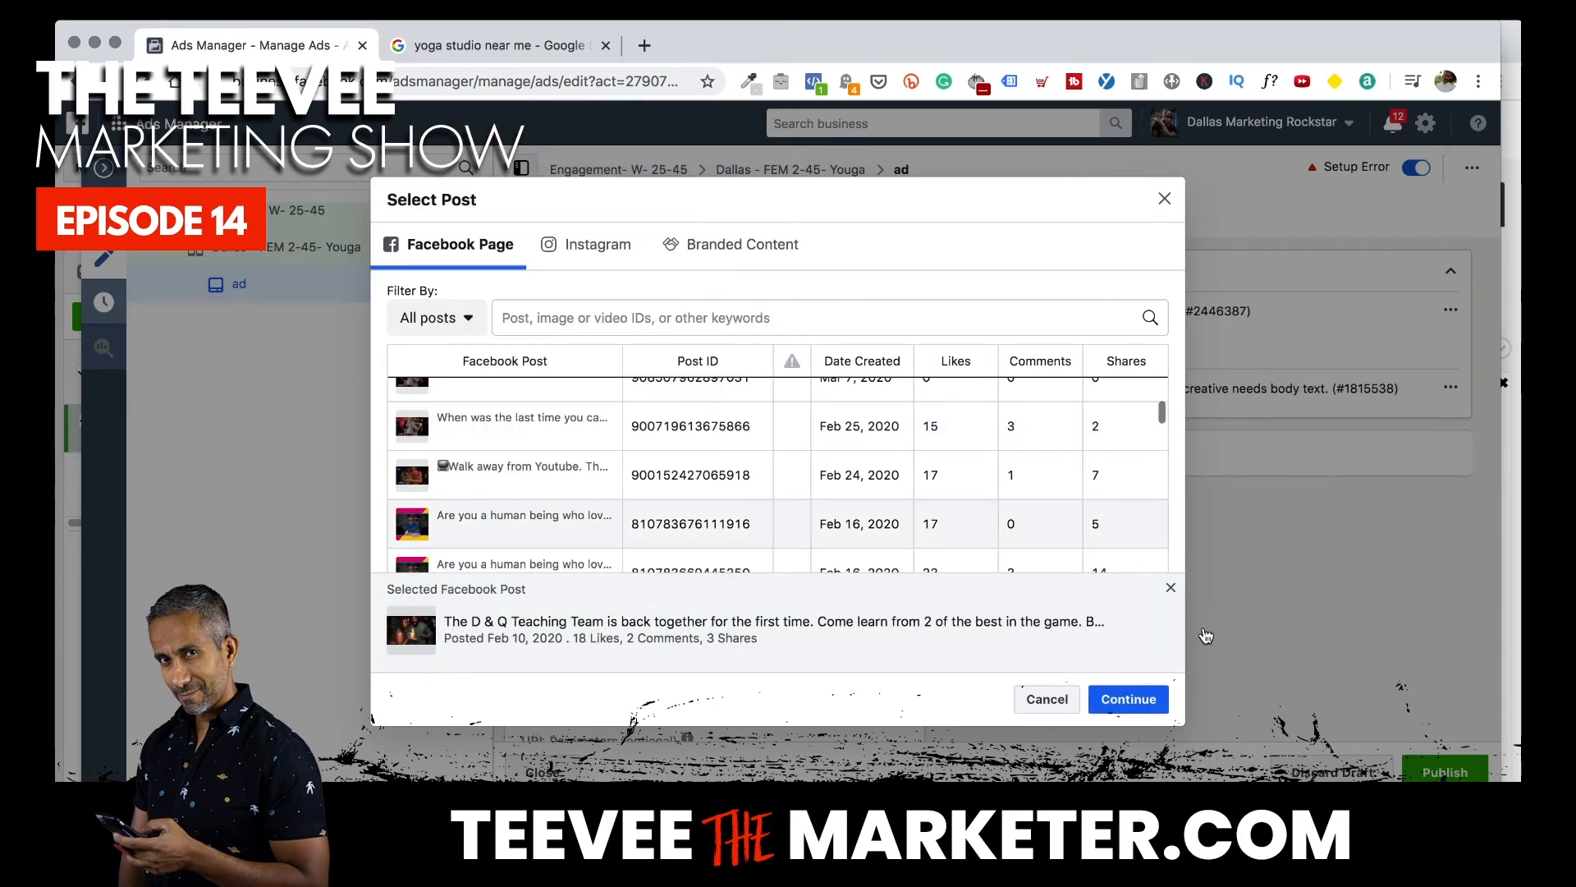
left_click(1139, 706)
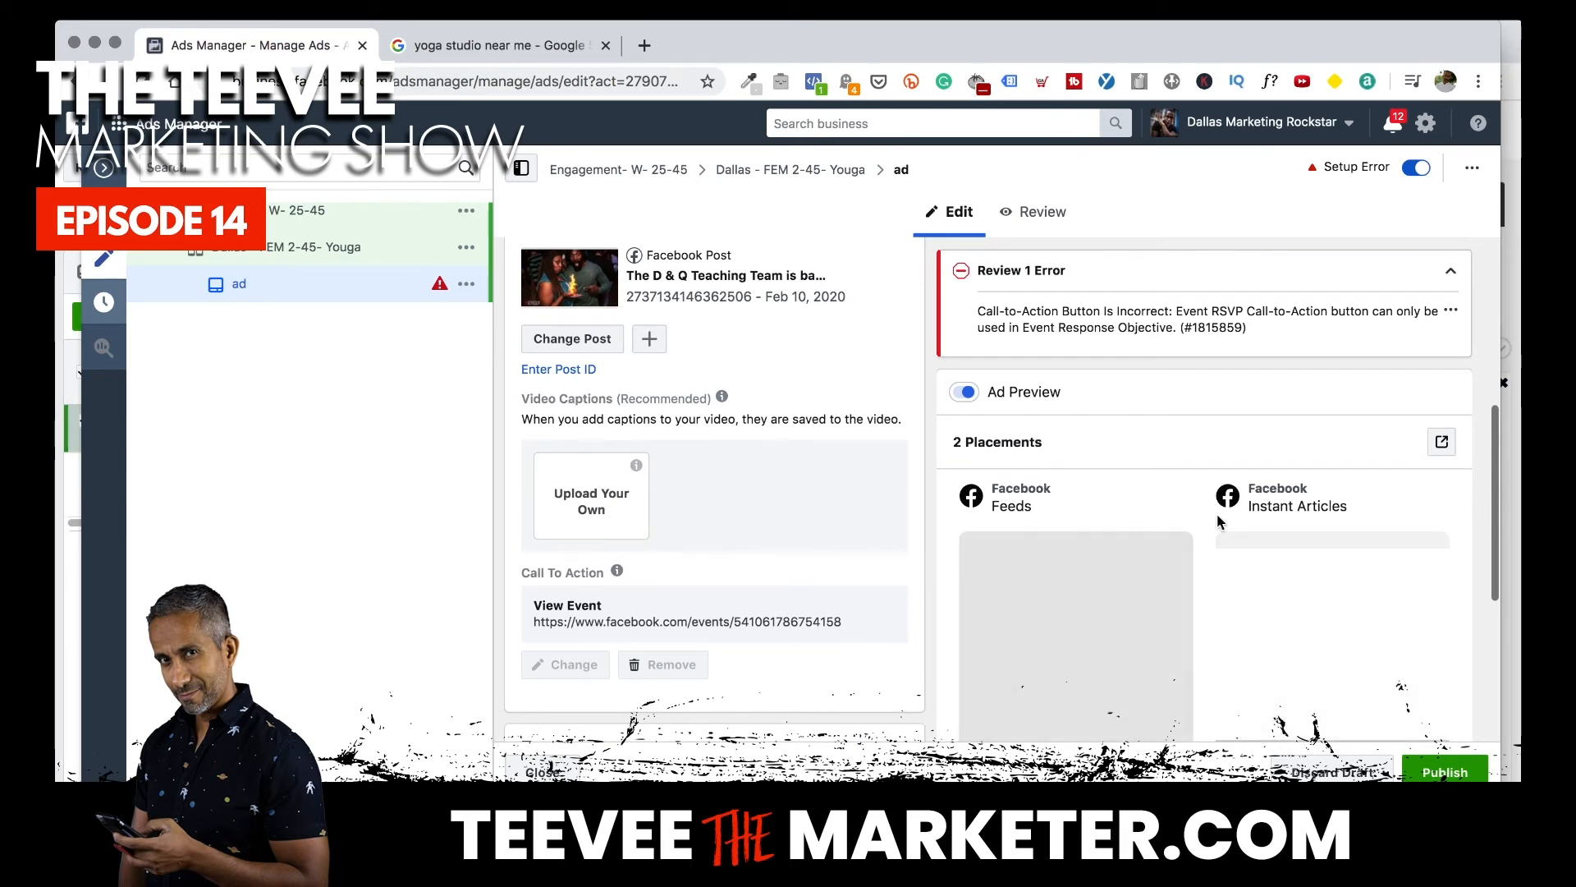
scroll(1107, 486, "down", 3)
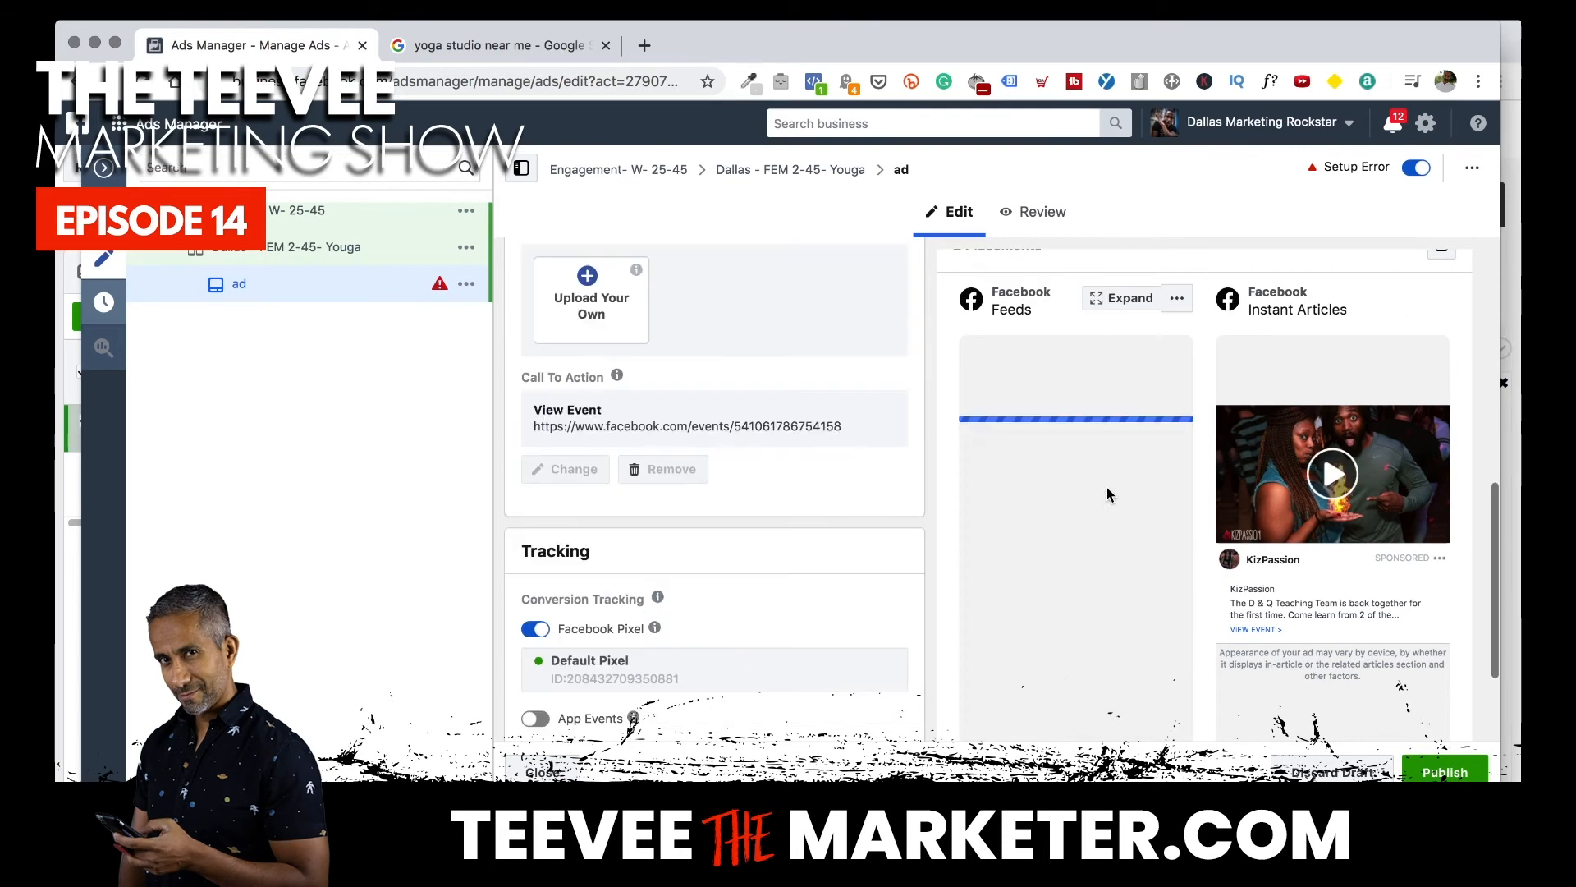
scroll(968, 408, "up", 1)
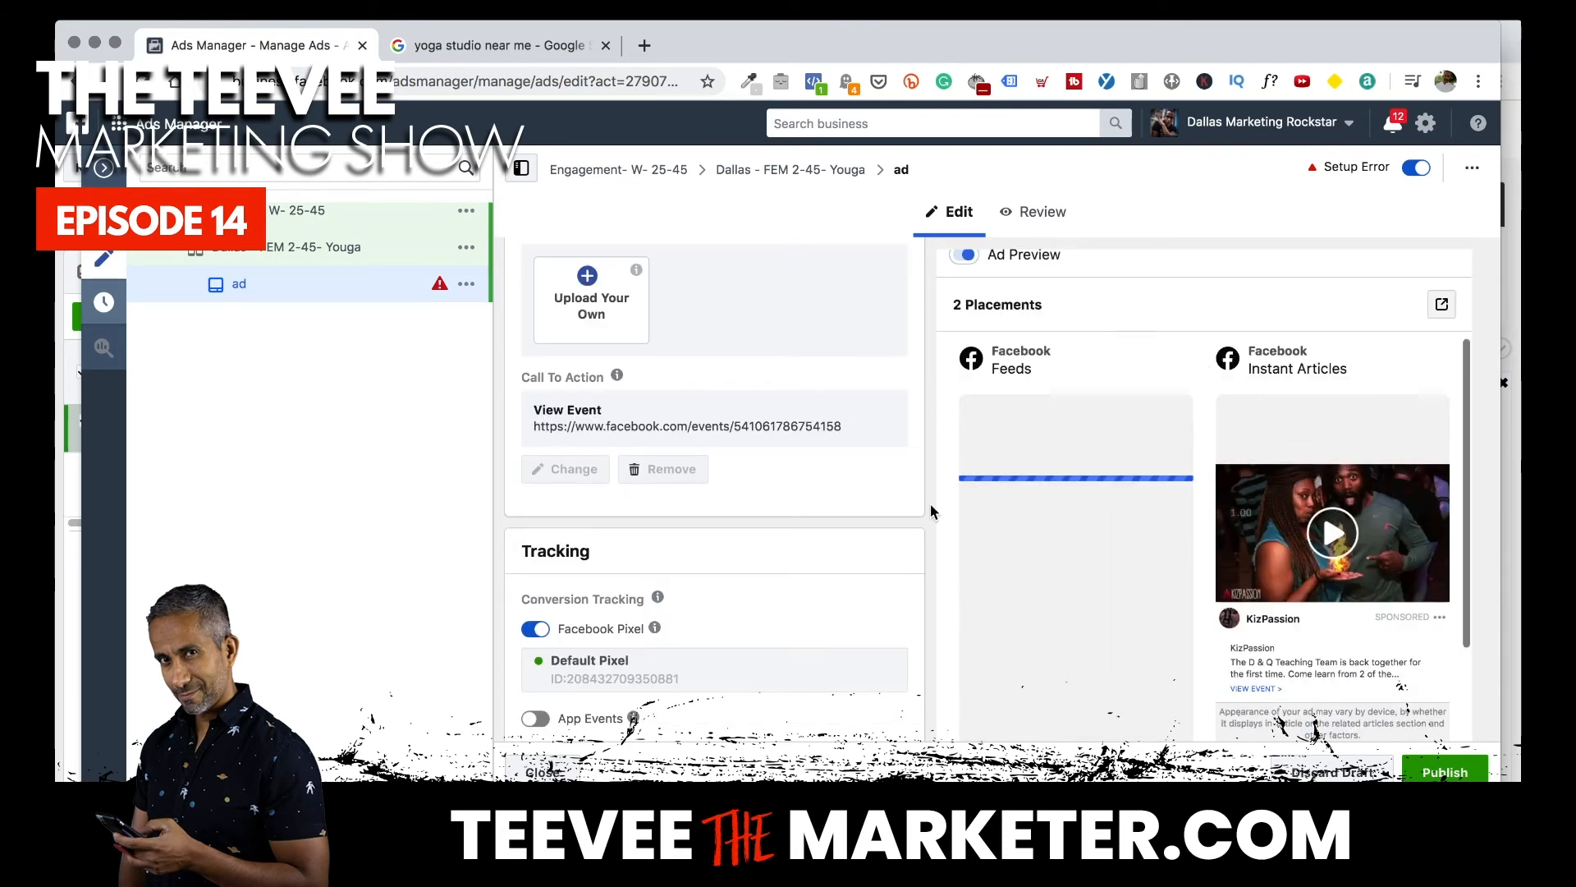
scroll(839, 509, "up", 8)
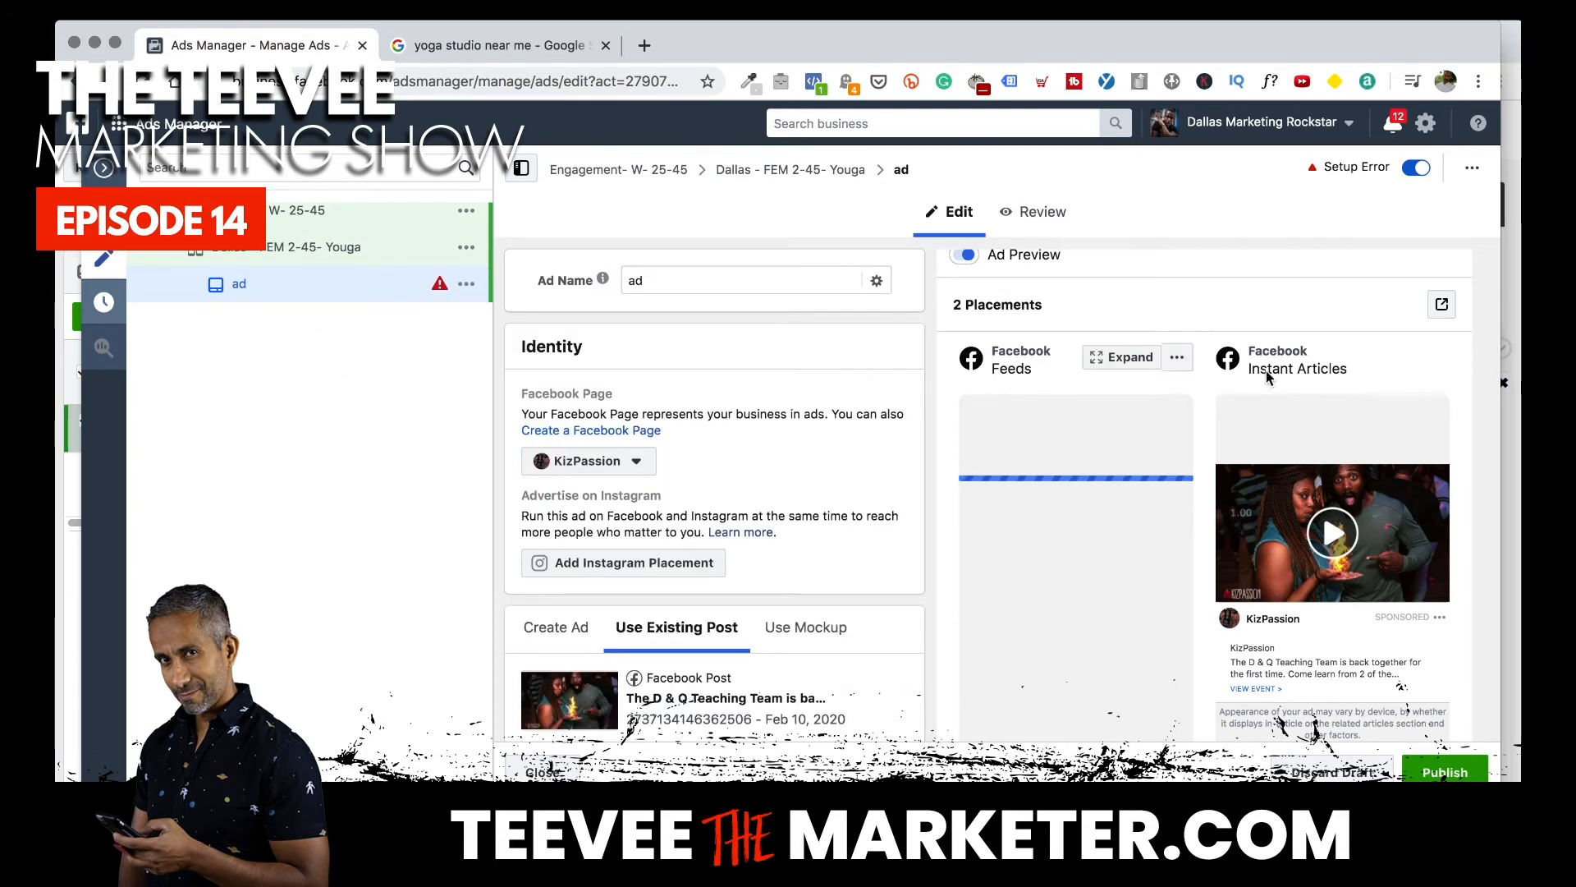
- Open the Dallas - FEM 2-45- Youga ad set and review its $1.00 budget, audience and placements
left_click(311, 256)
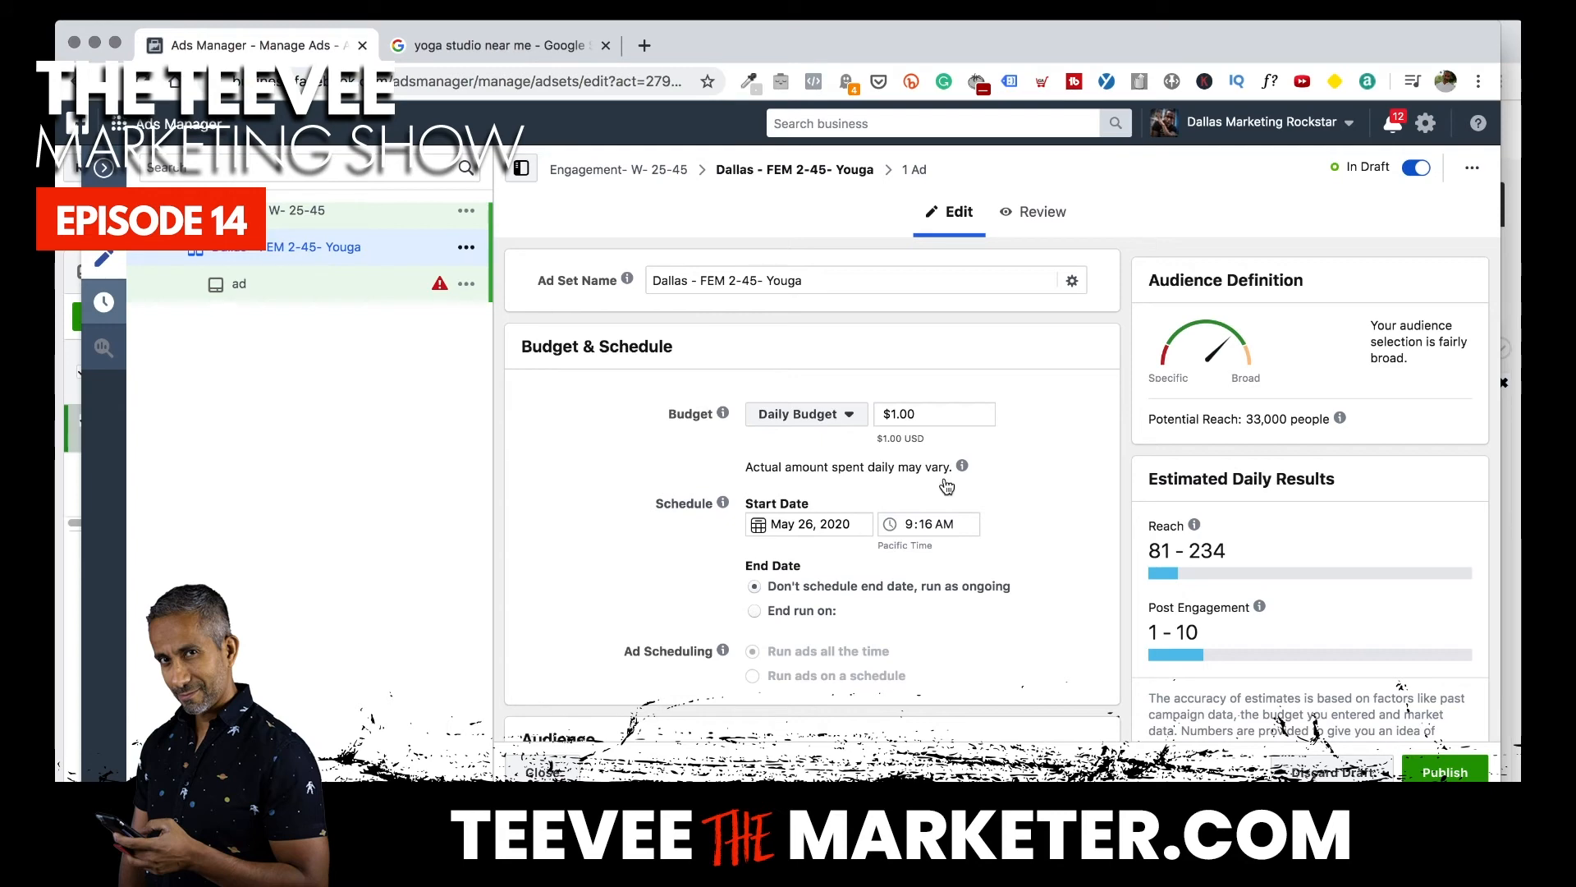
scroll(1093, 524, "down", 2)
scroll(1091, 524, "down", 6)
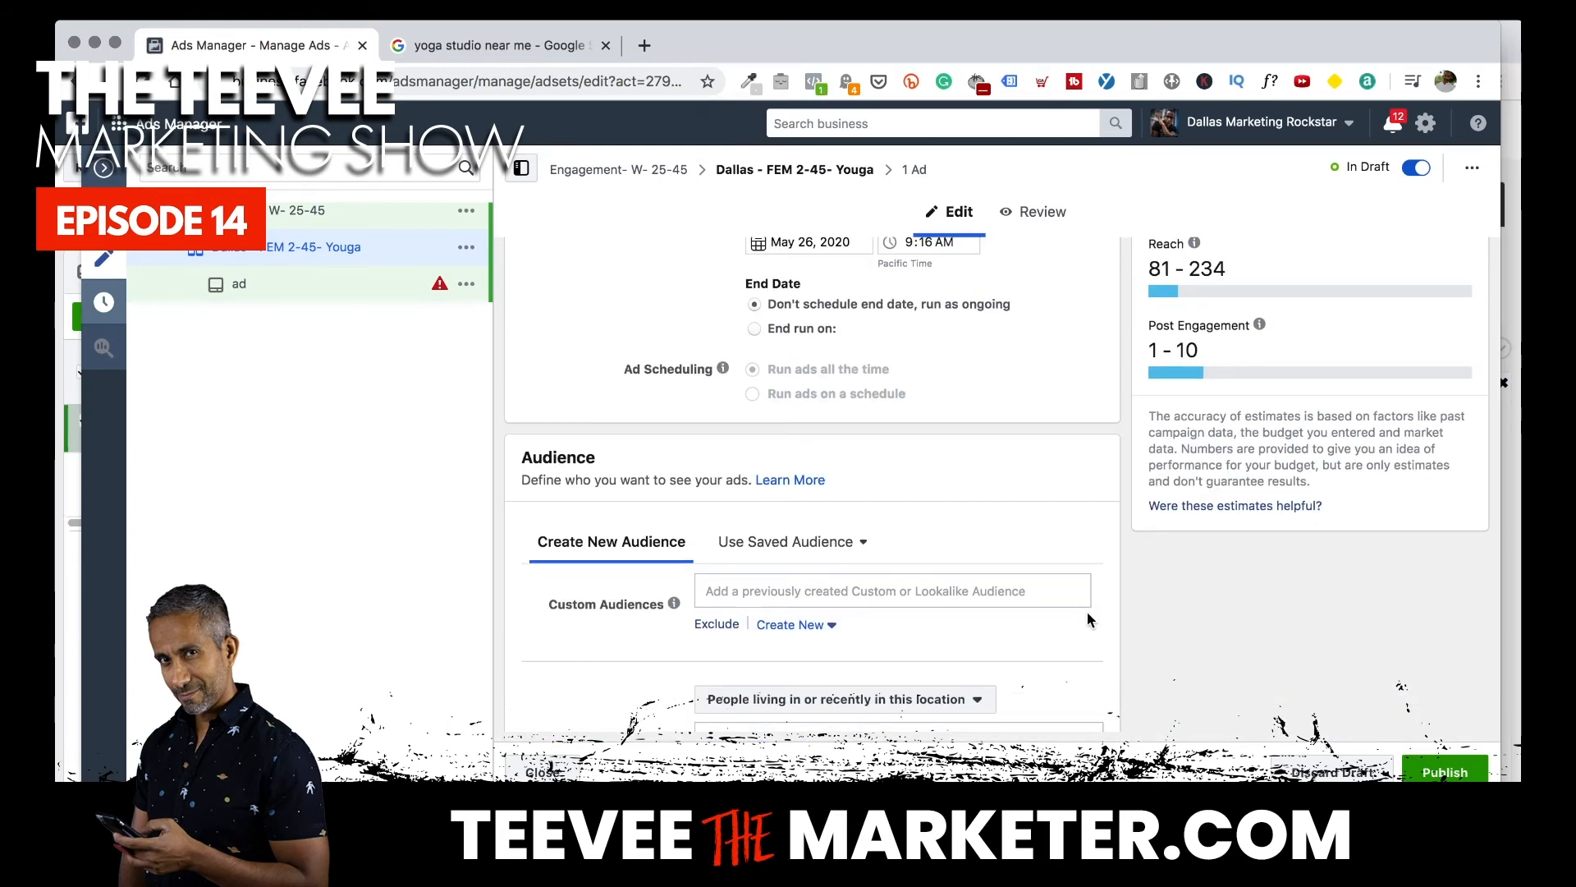
scroll(1087, 613, "down", 10)
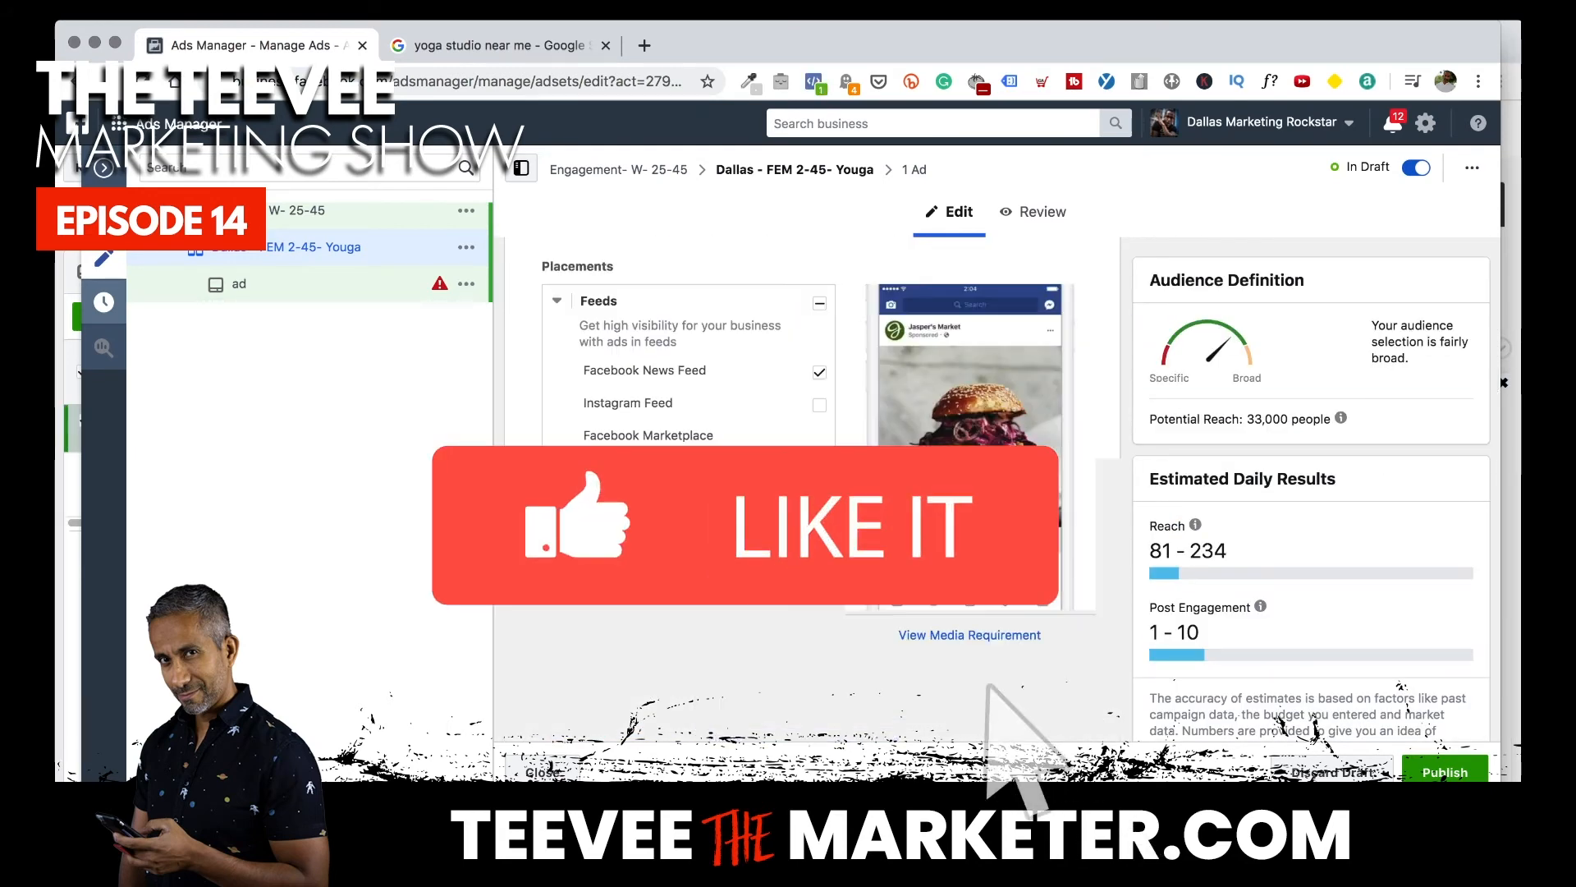
scroll(1026, 633, "down", 10)
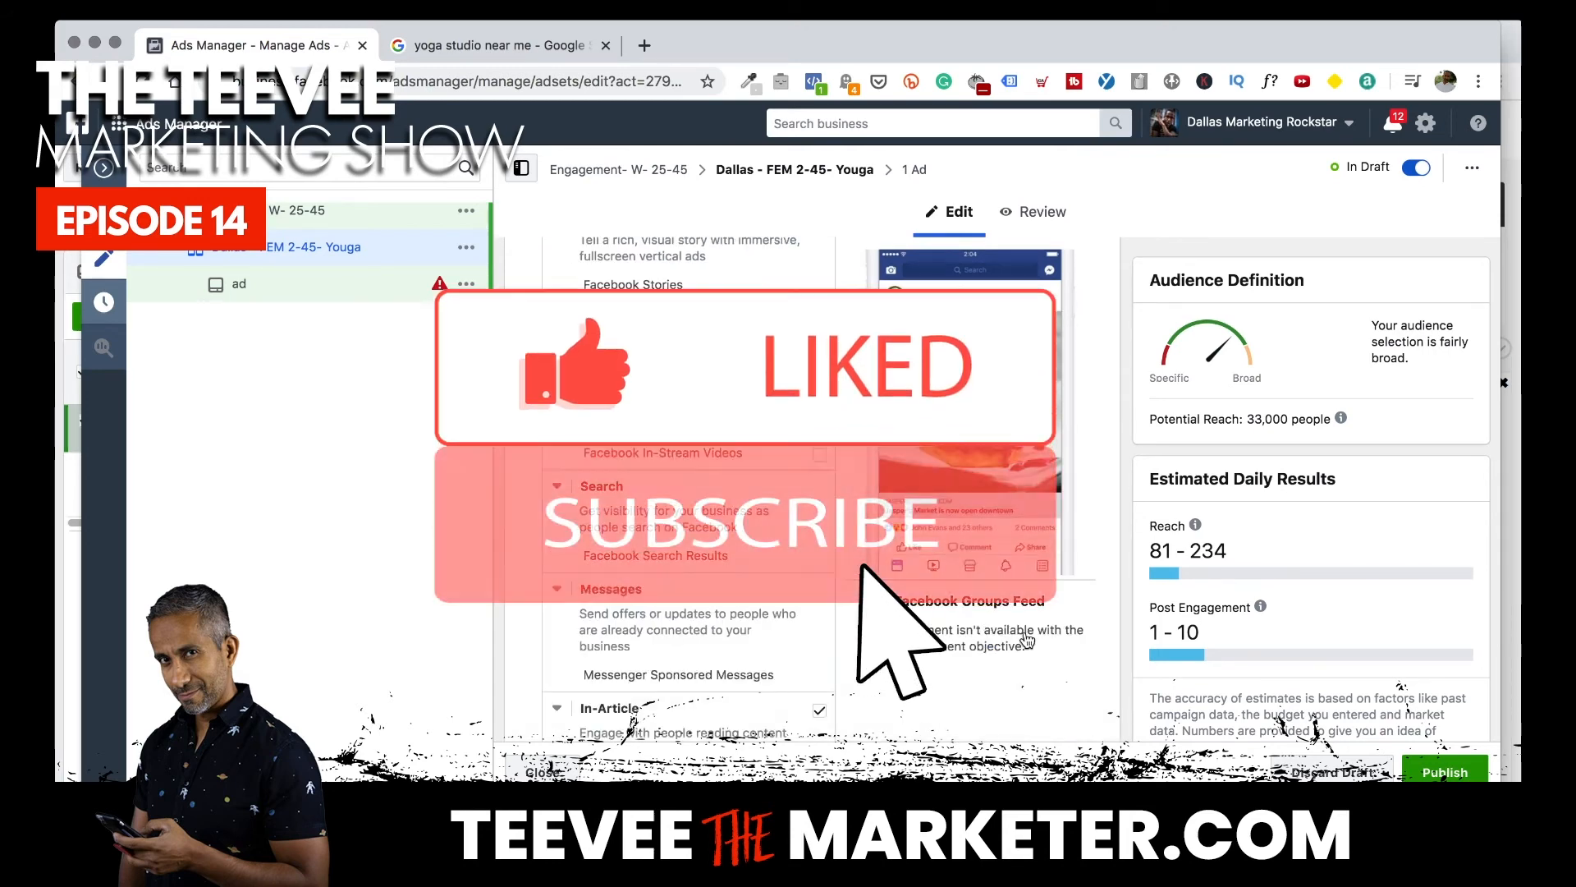
scroll(1025, 633, "up", 2)
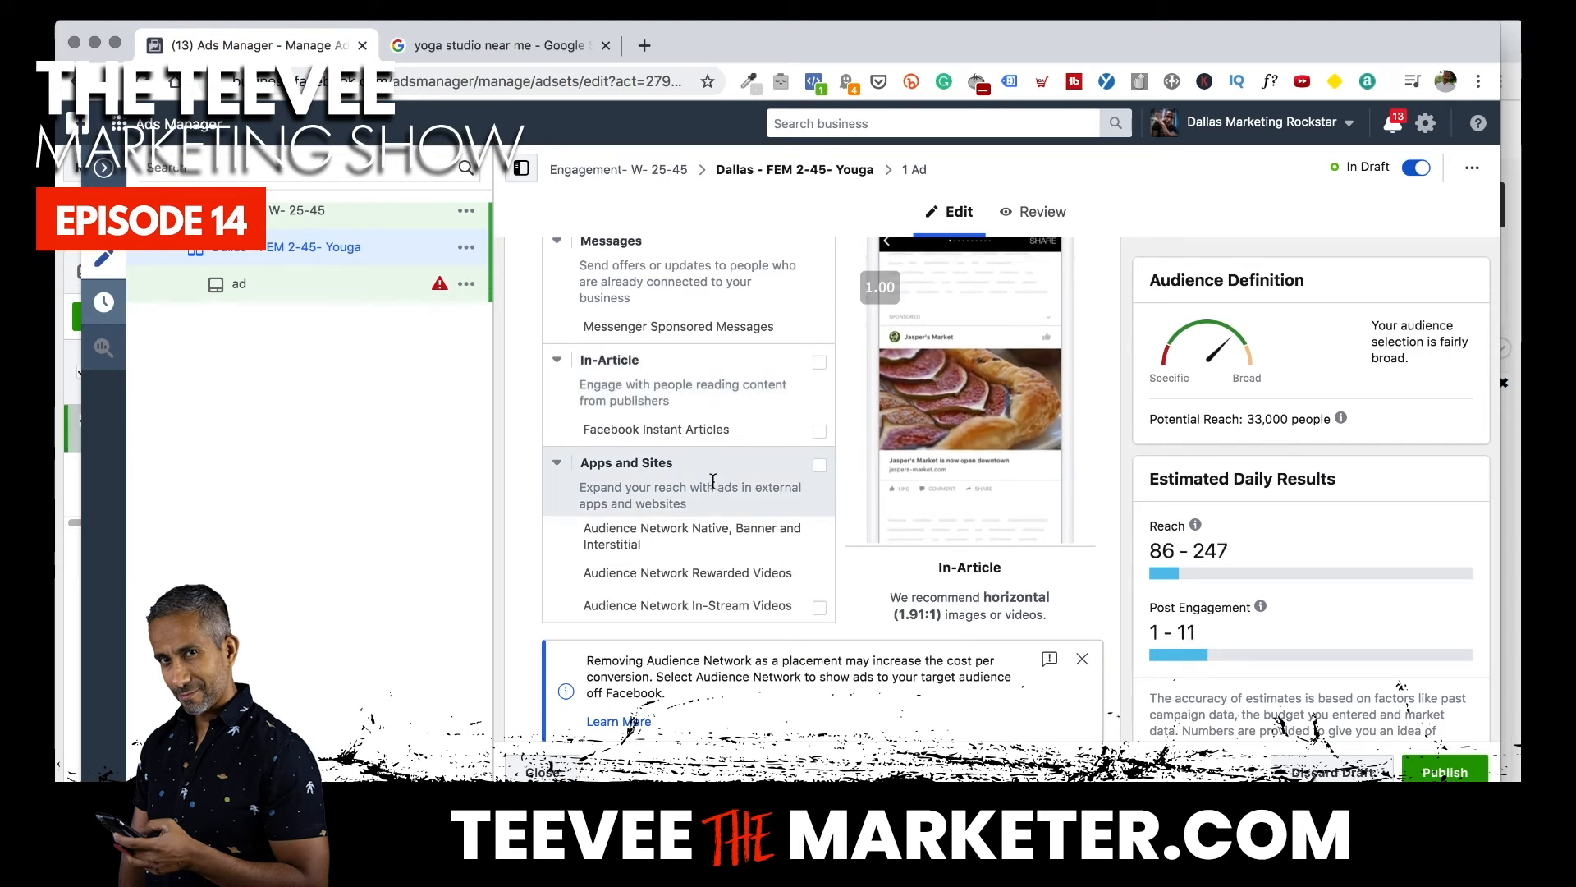
- Return to the ad editor and review the event RSVP call-to-action error
left_click(309, 294)
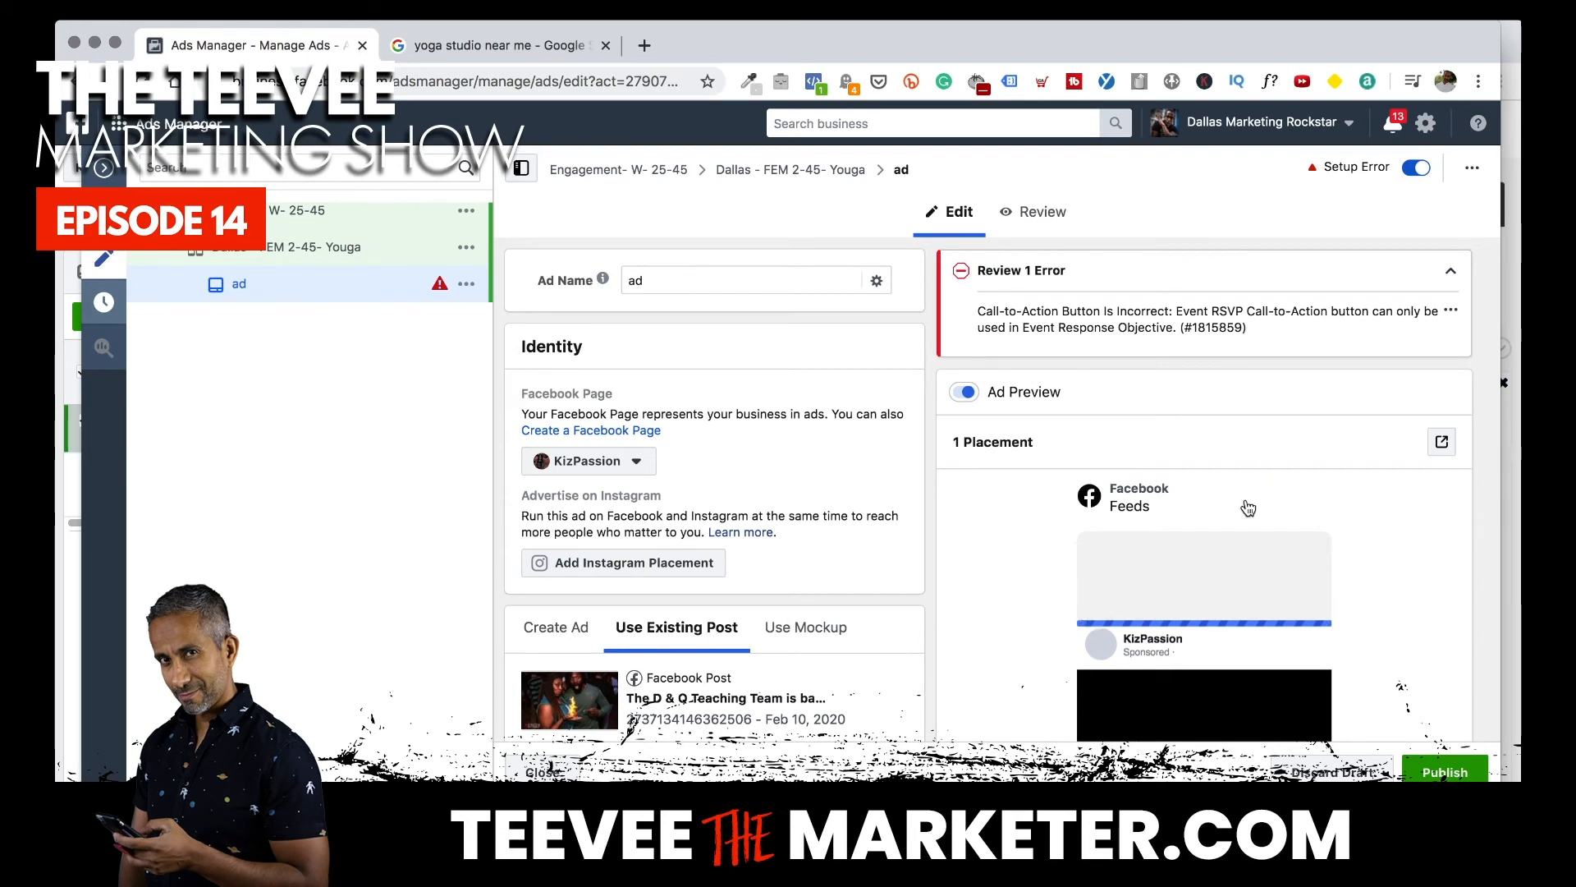
scroll(1246, 505, "down", 2)
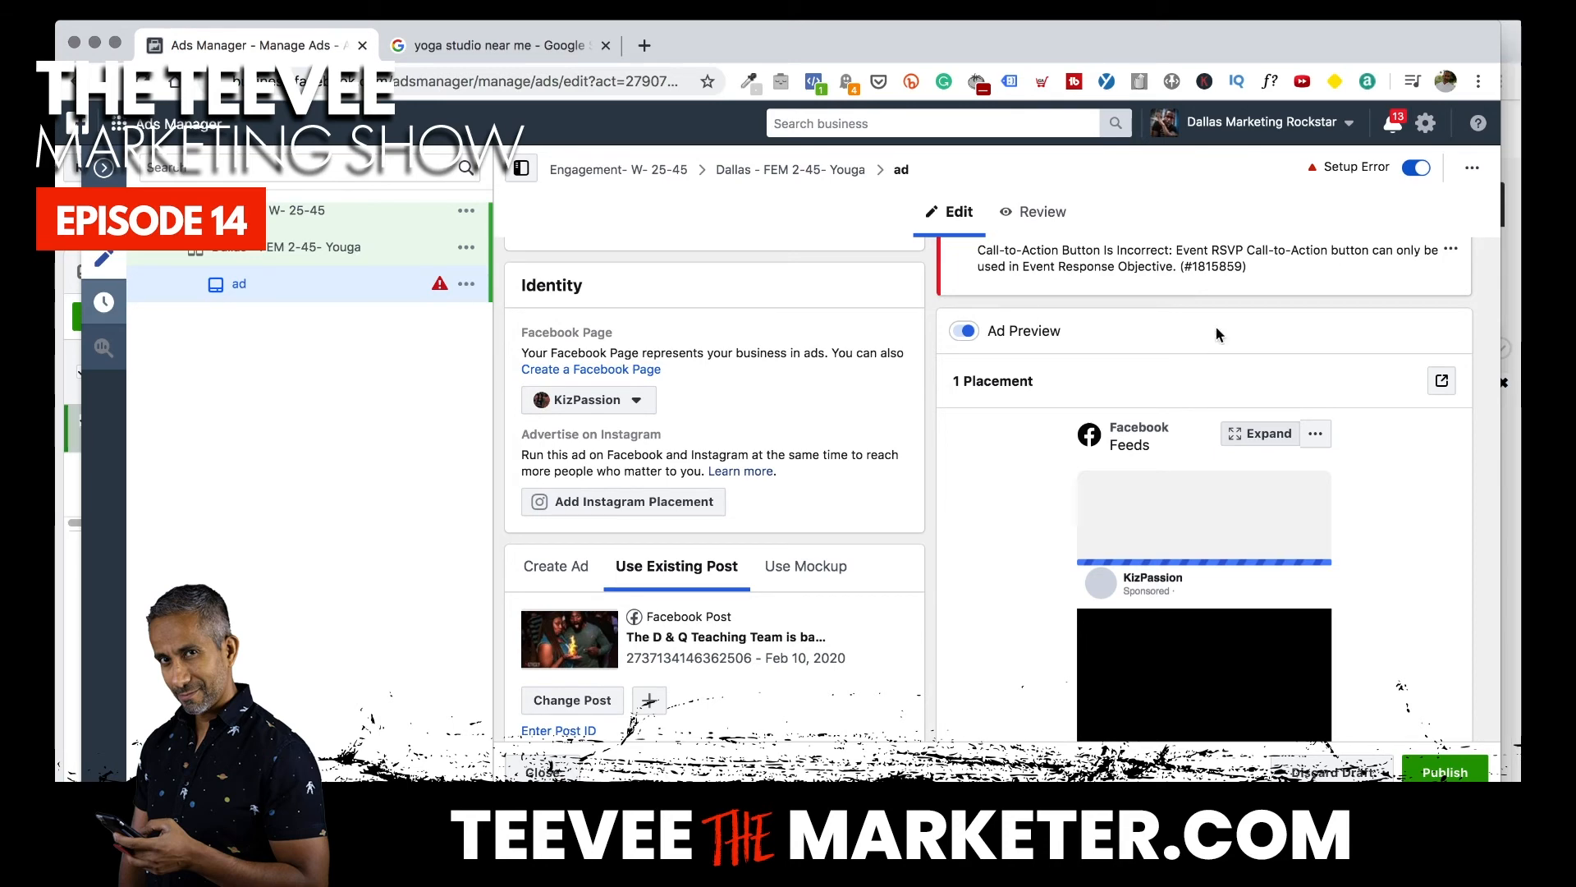
scroll(928, 486, "down", 5)
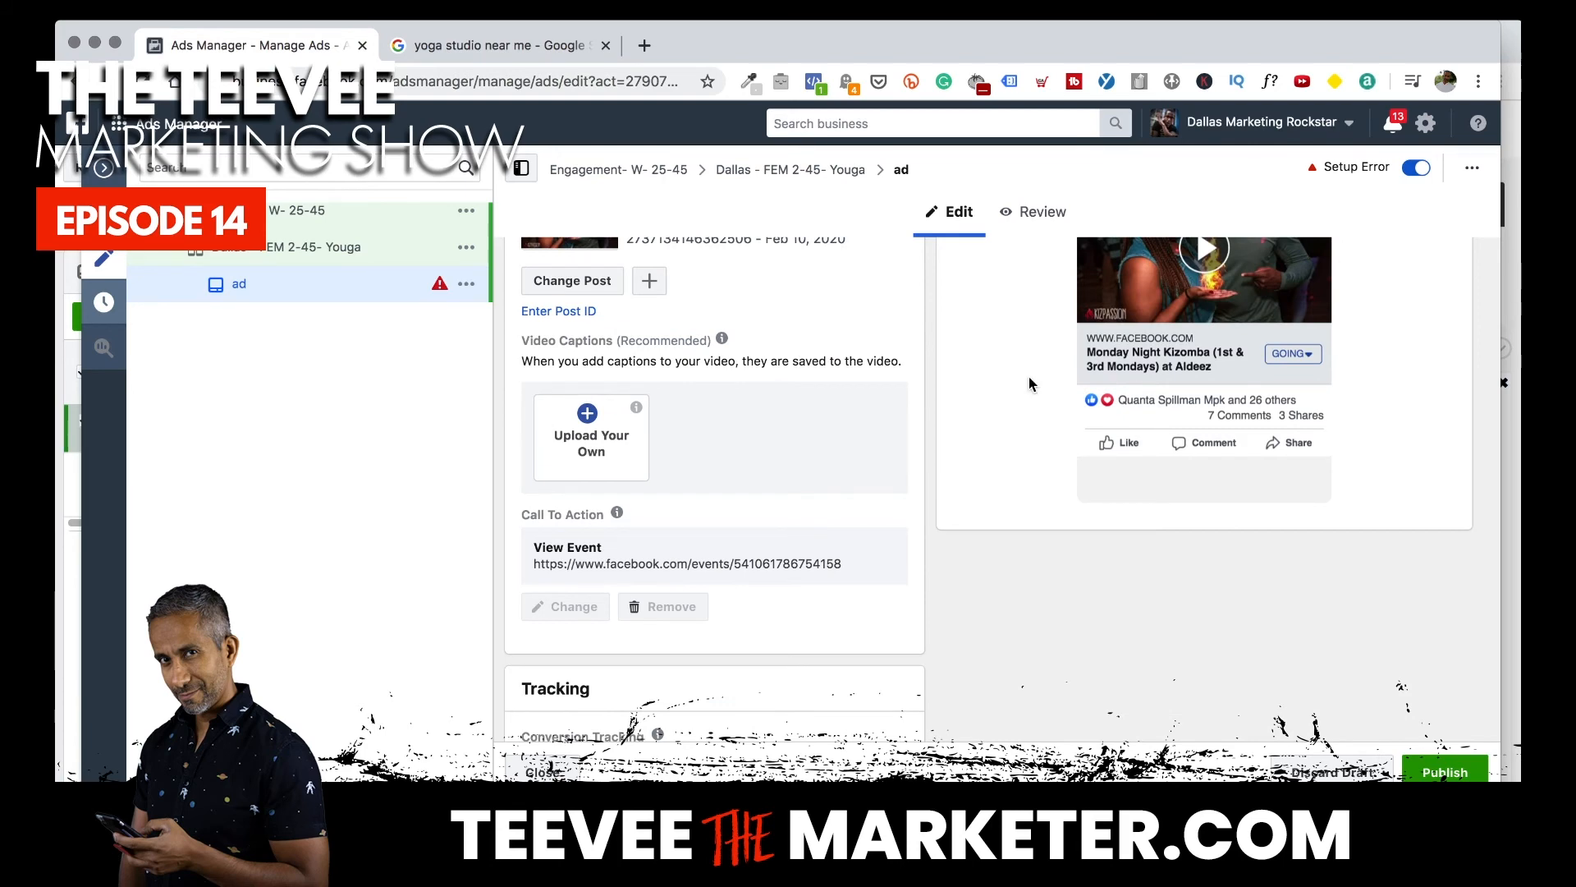
scroll(1031, 381, "up", 1)
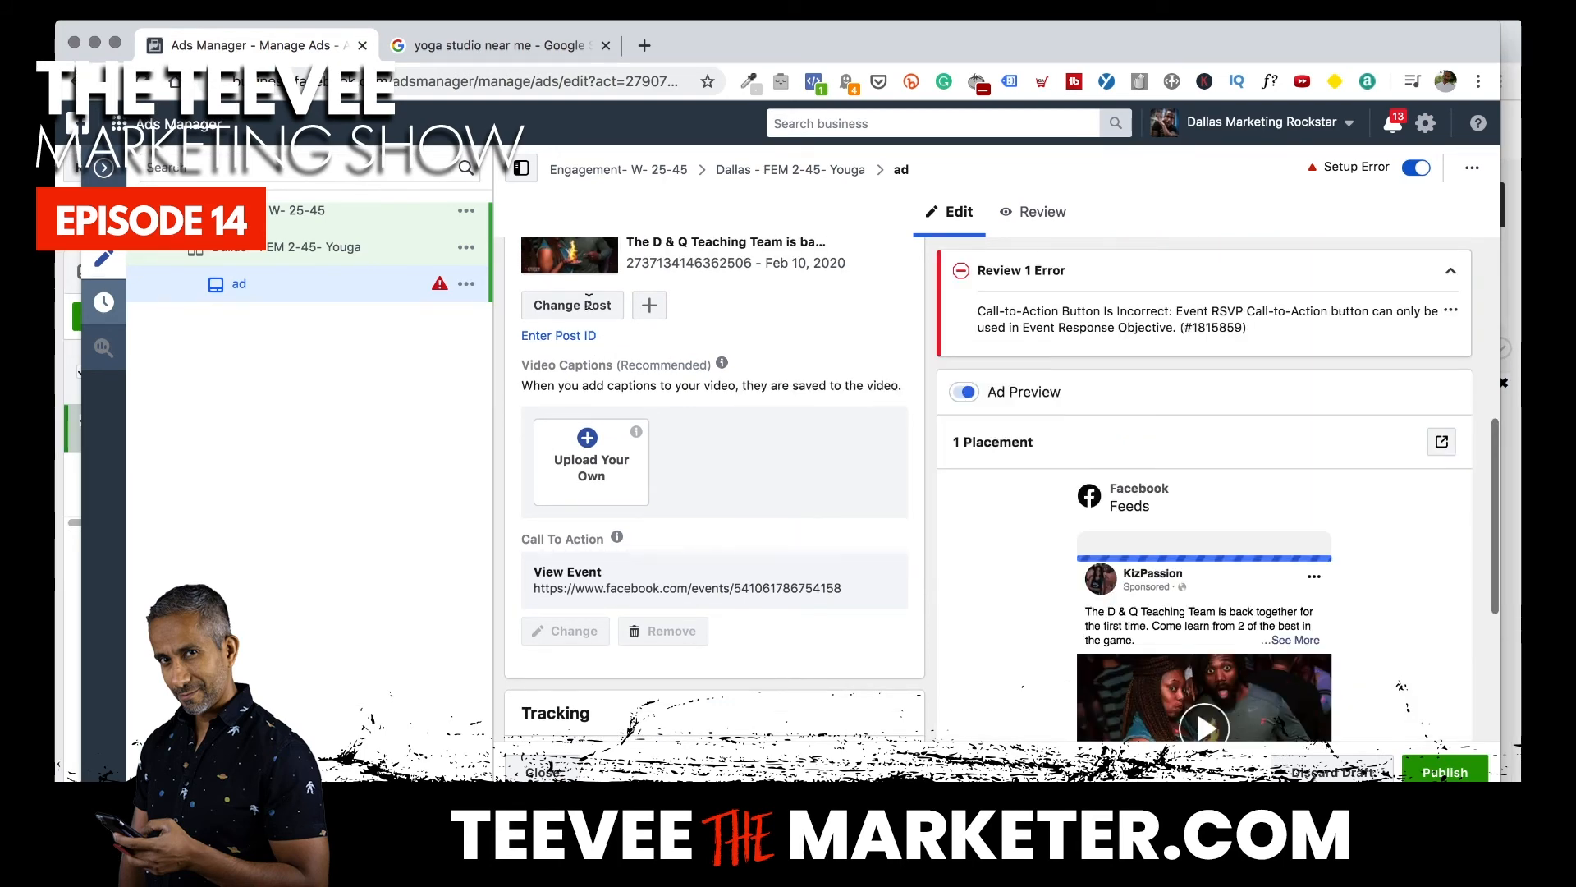
scroll(574, 341, "up", 1)
- Switch the ad to the May 21, 2020 KizPassion post 'And so it continues...'
left_click(583, 393)
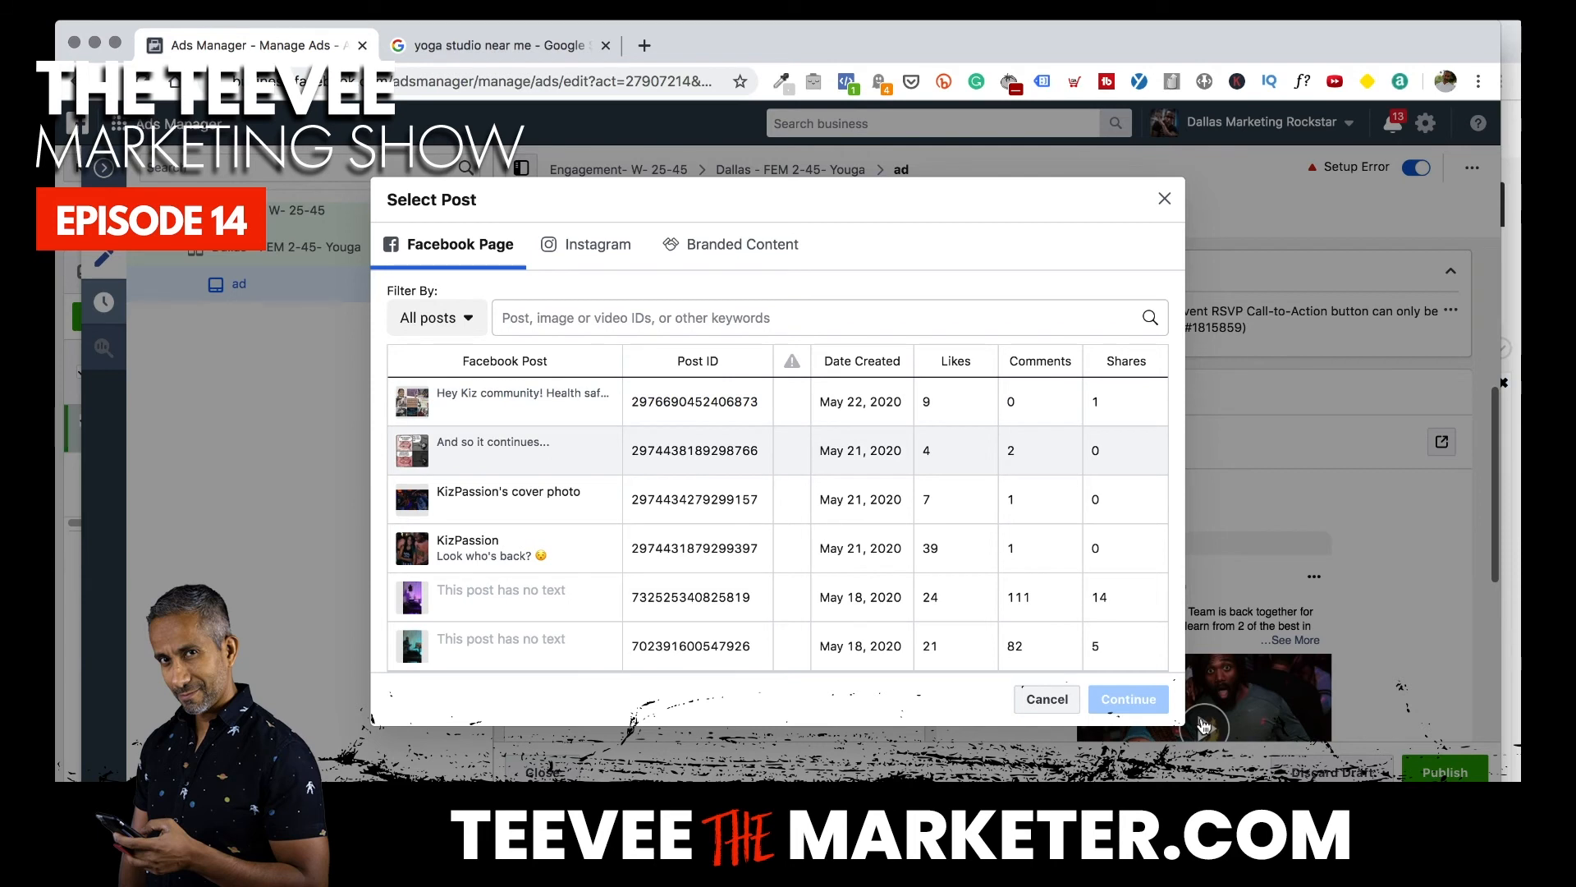
left_click(1008, 436)
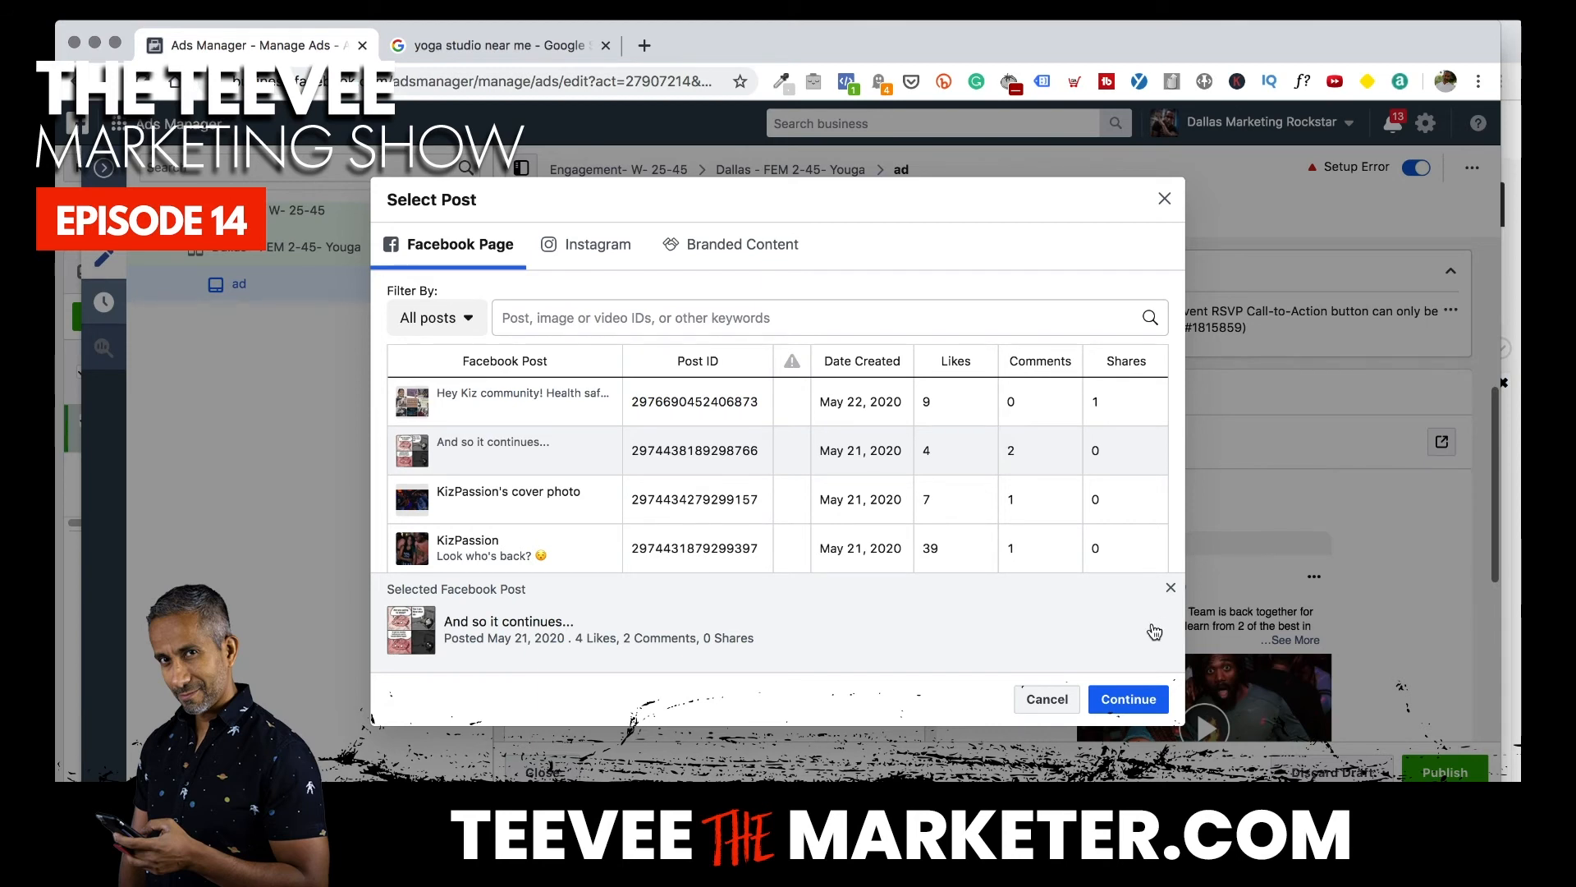
left_click(1129, 699)
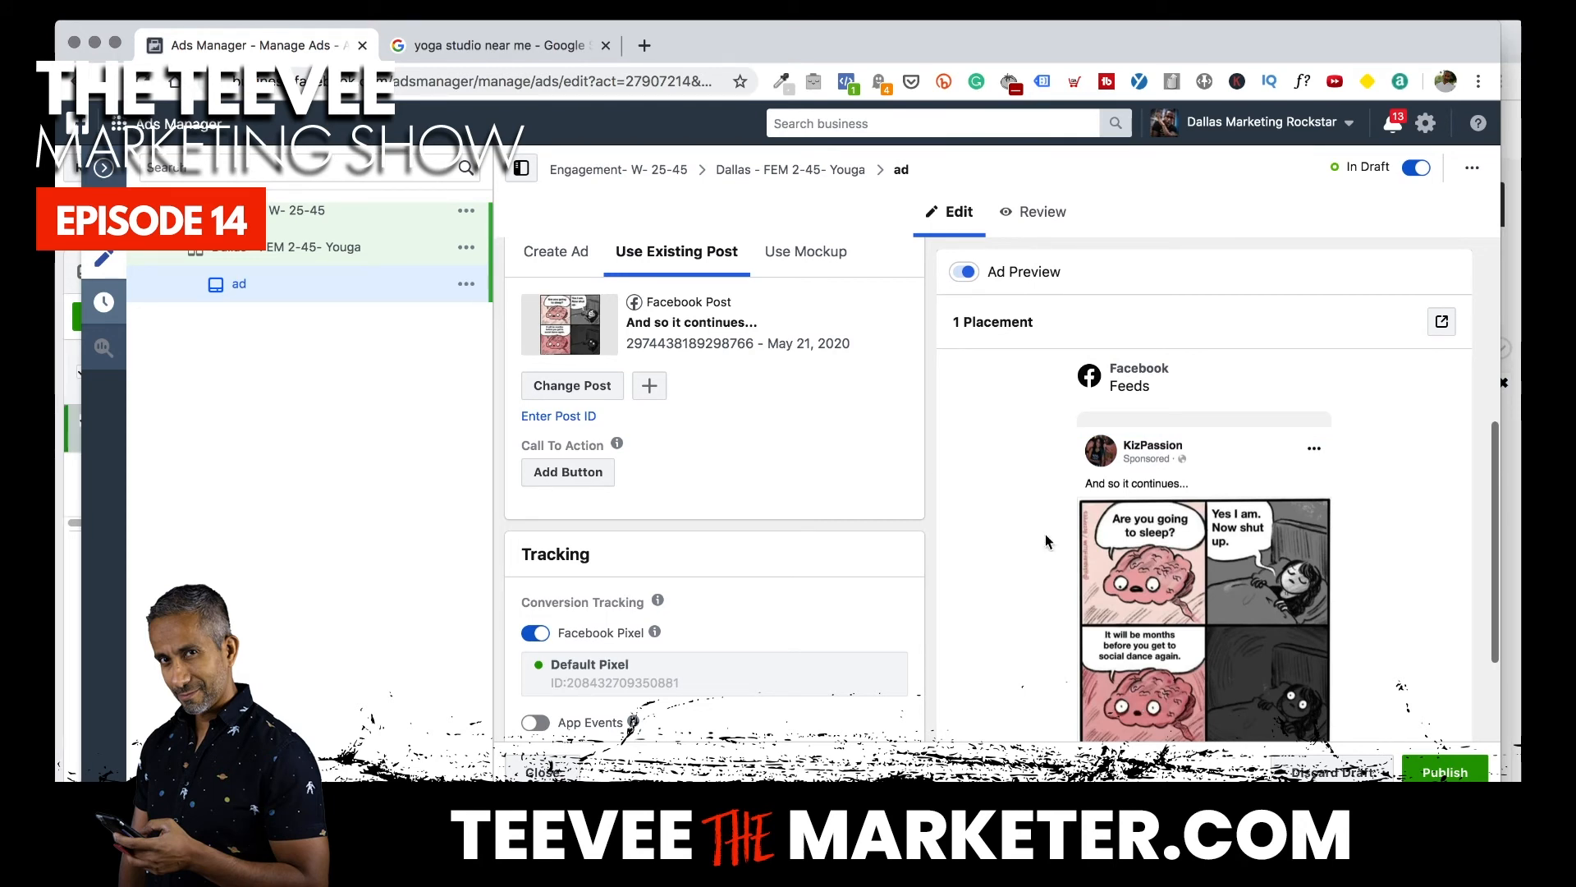
scroll(1046, 538, "down", 1)
scroll(1046, 540, "down", 1)
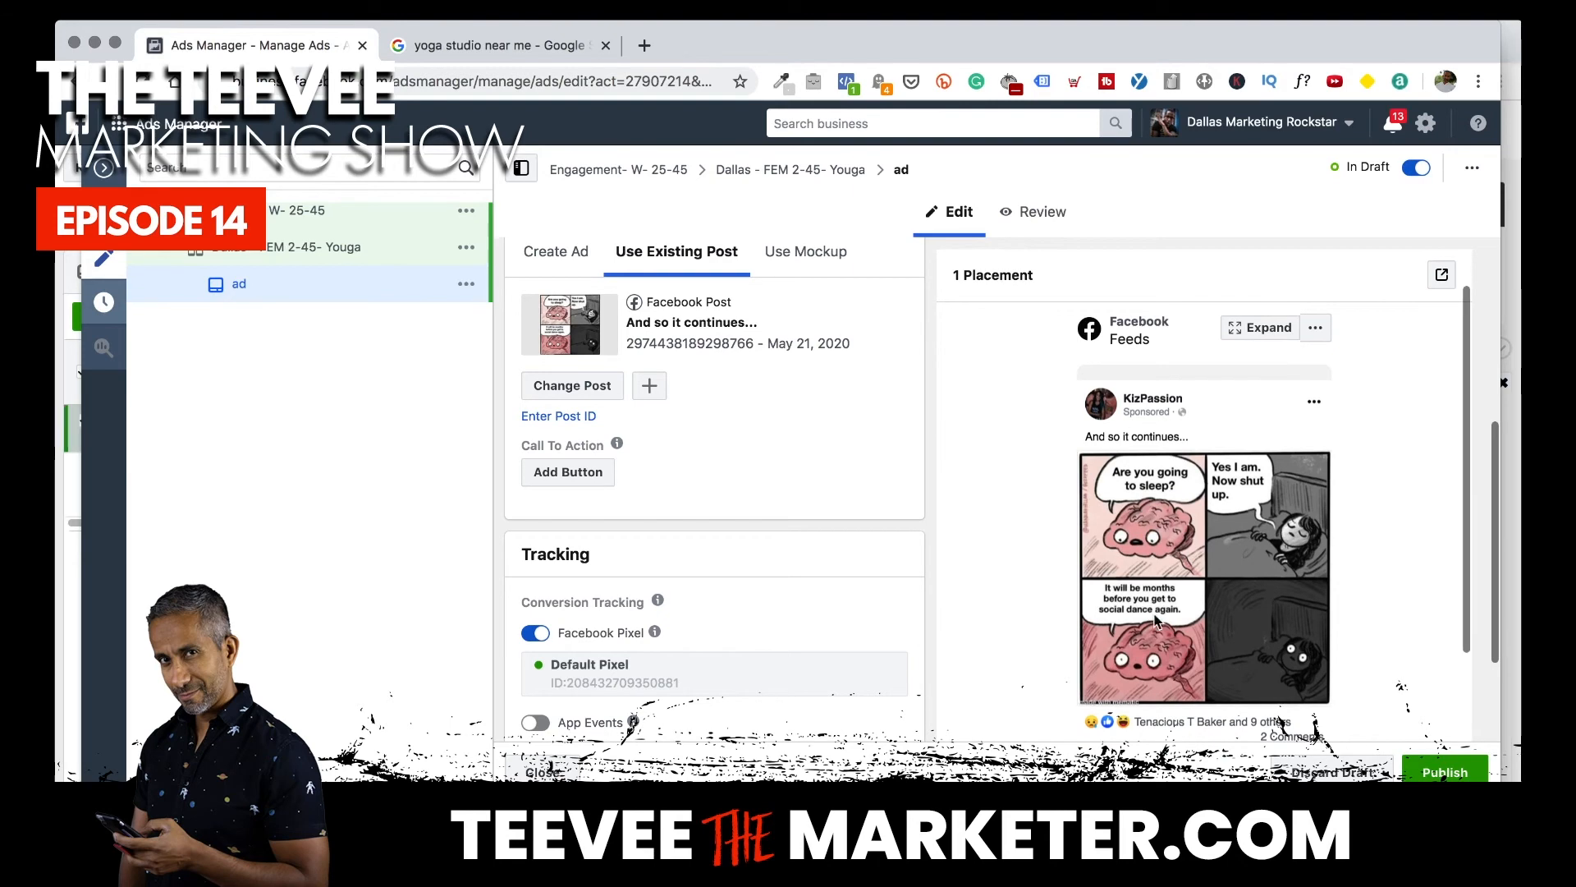
scroll(943, 538, "down", 3)
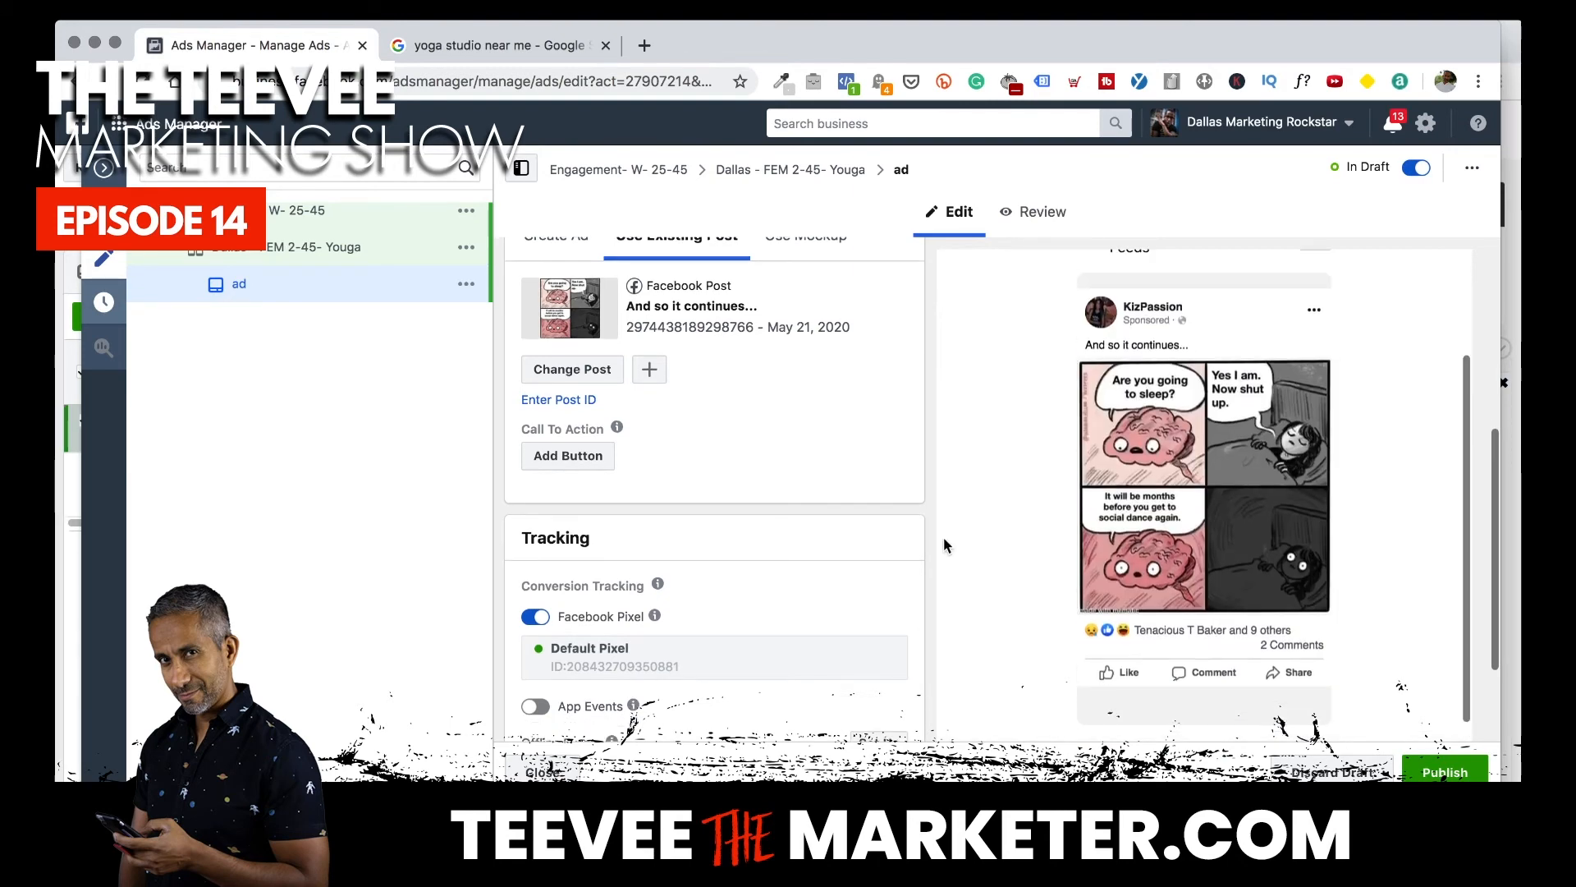
scroll(704, 469, "up", 3)
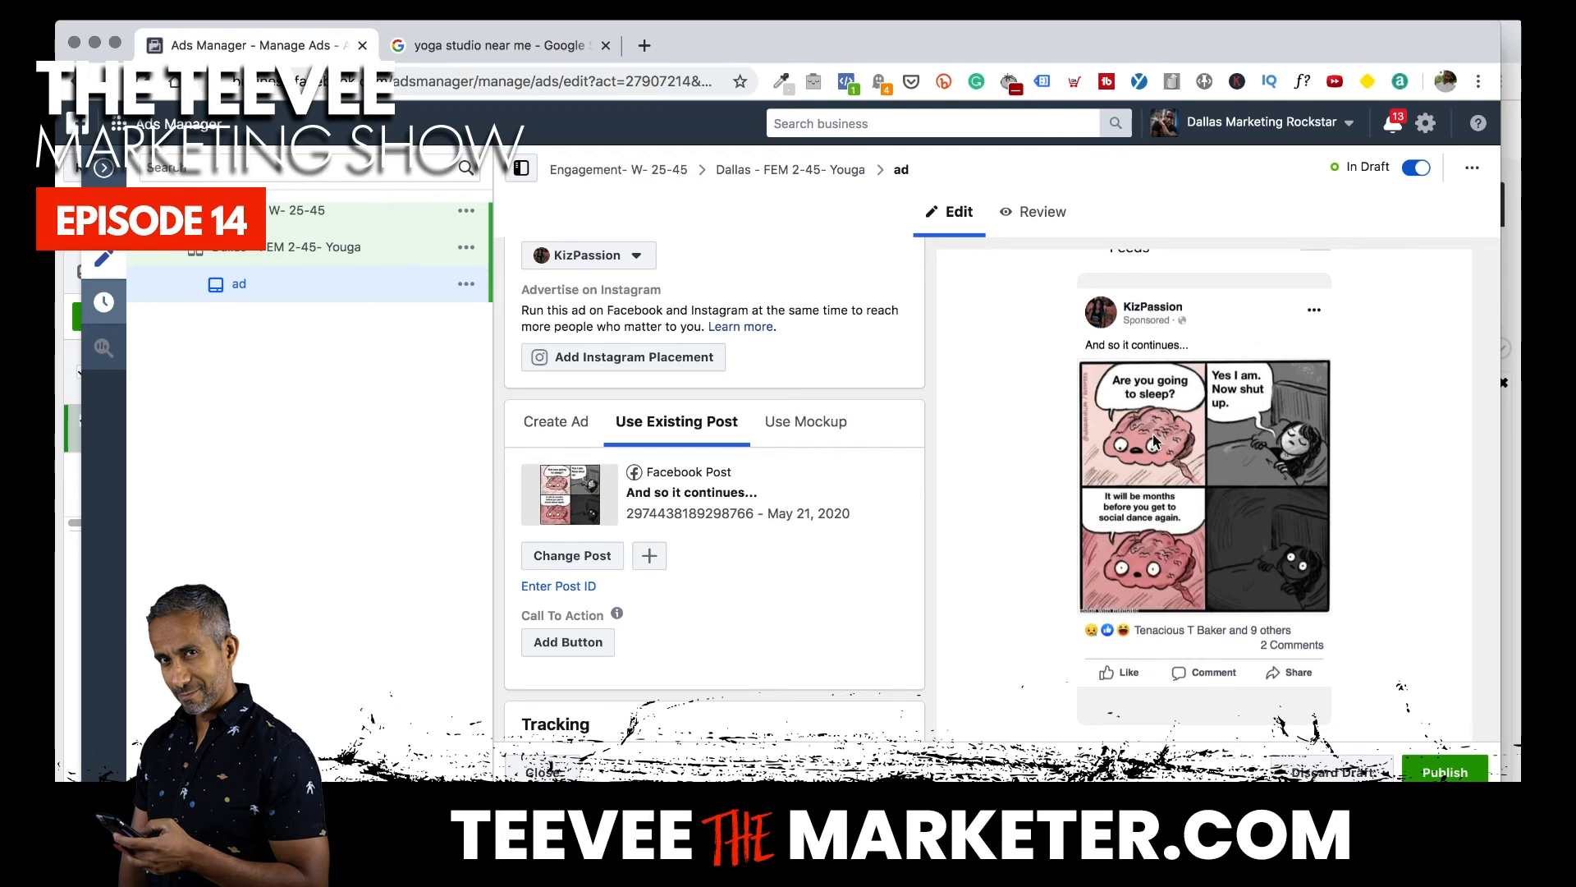
scroll(952, 456, "down", 1)
scroll(717, 515, "down", 4)
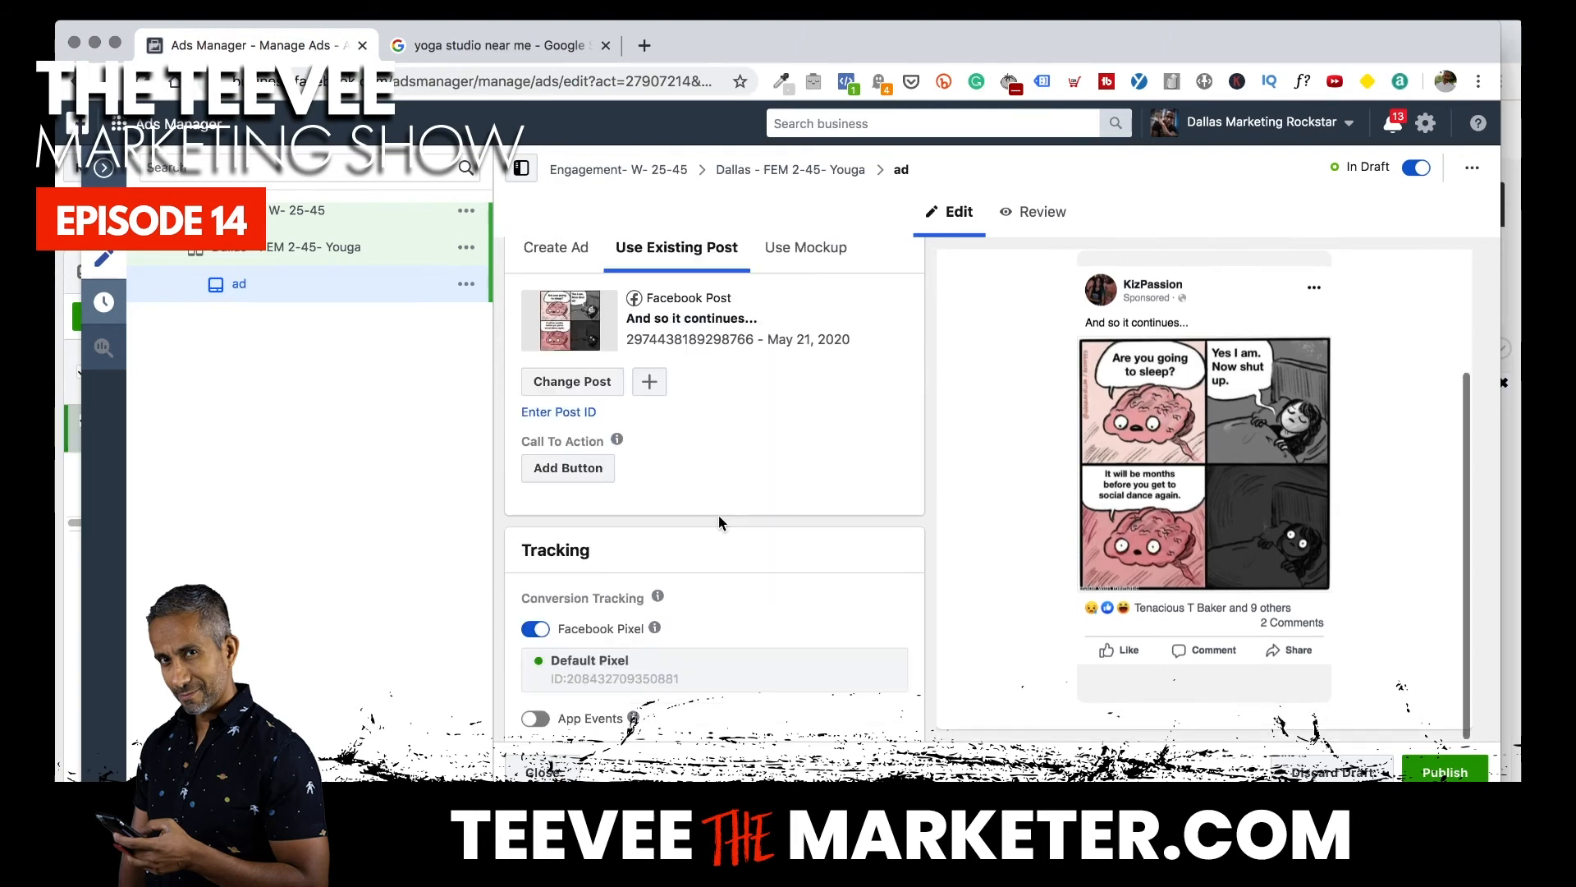
- Add a Send Message call-to-action button to the post and update it
left_click(599, 472)
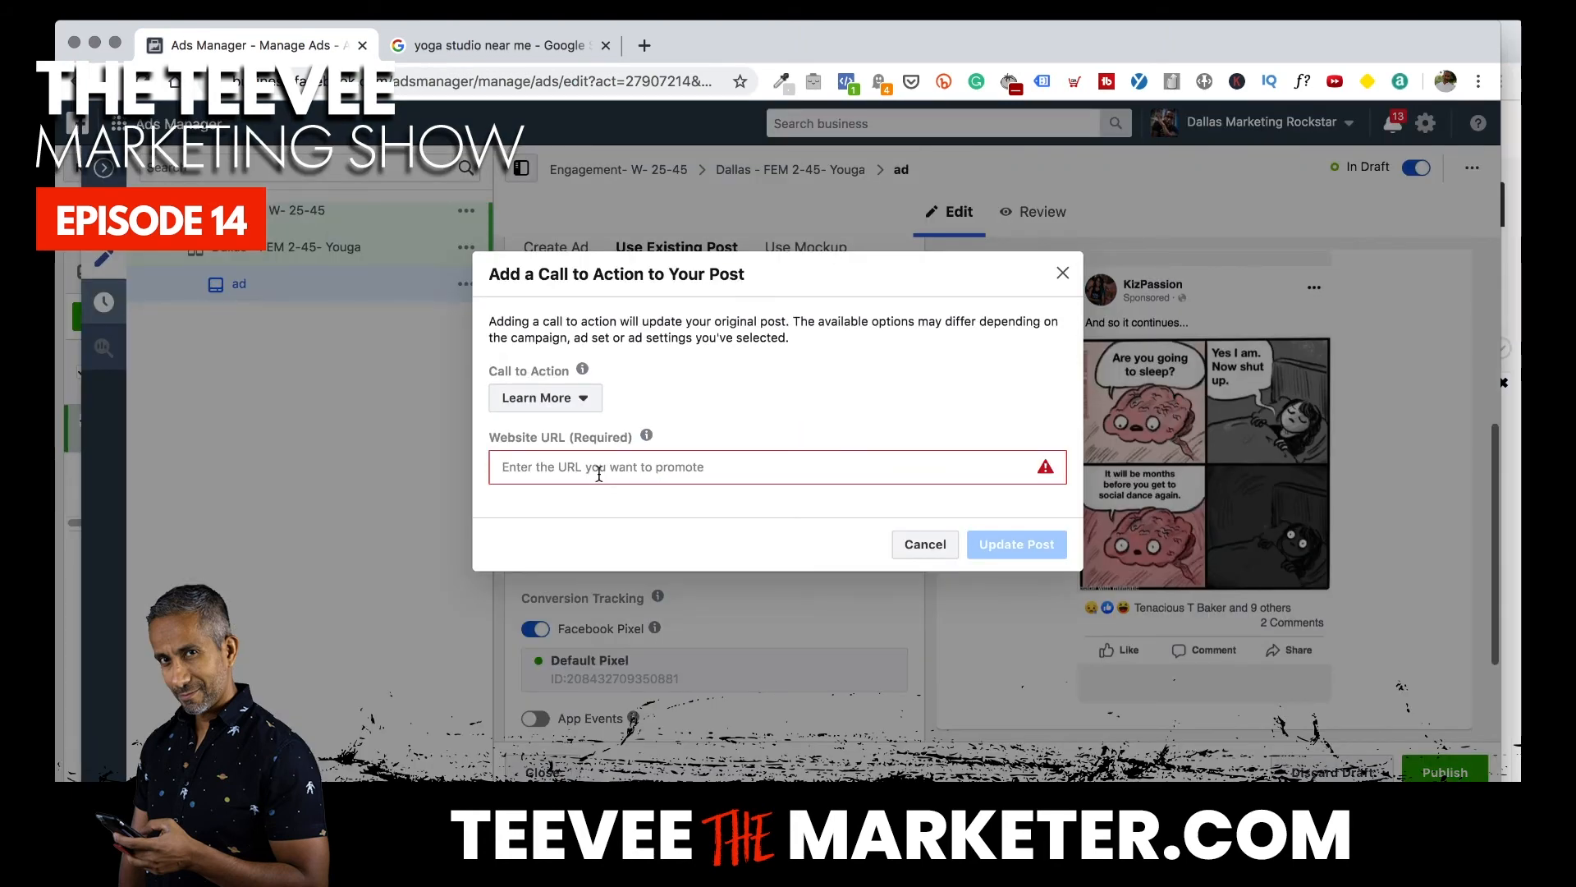
left_click(554, 397)
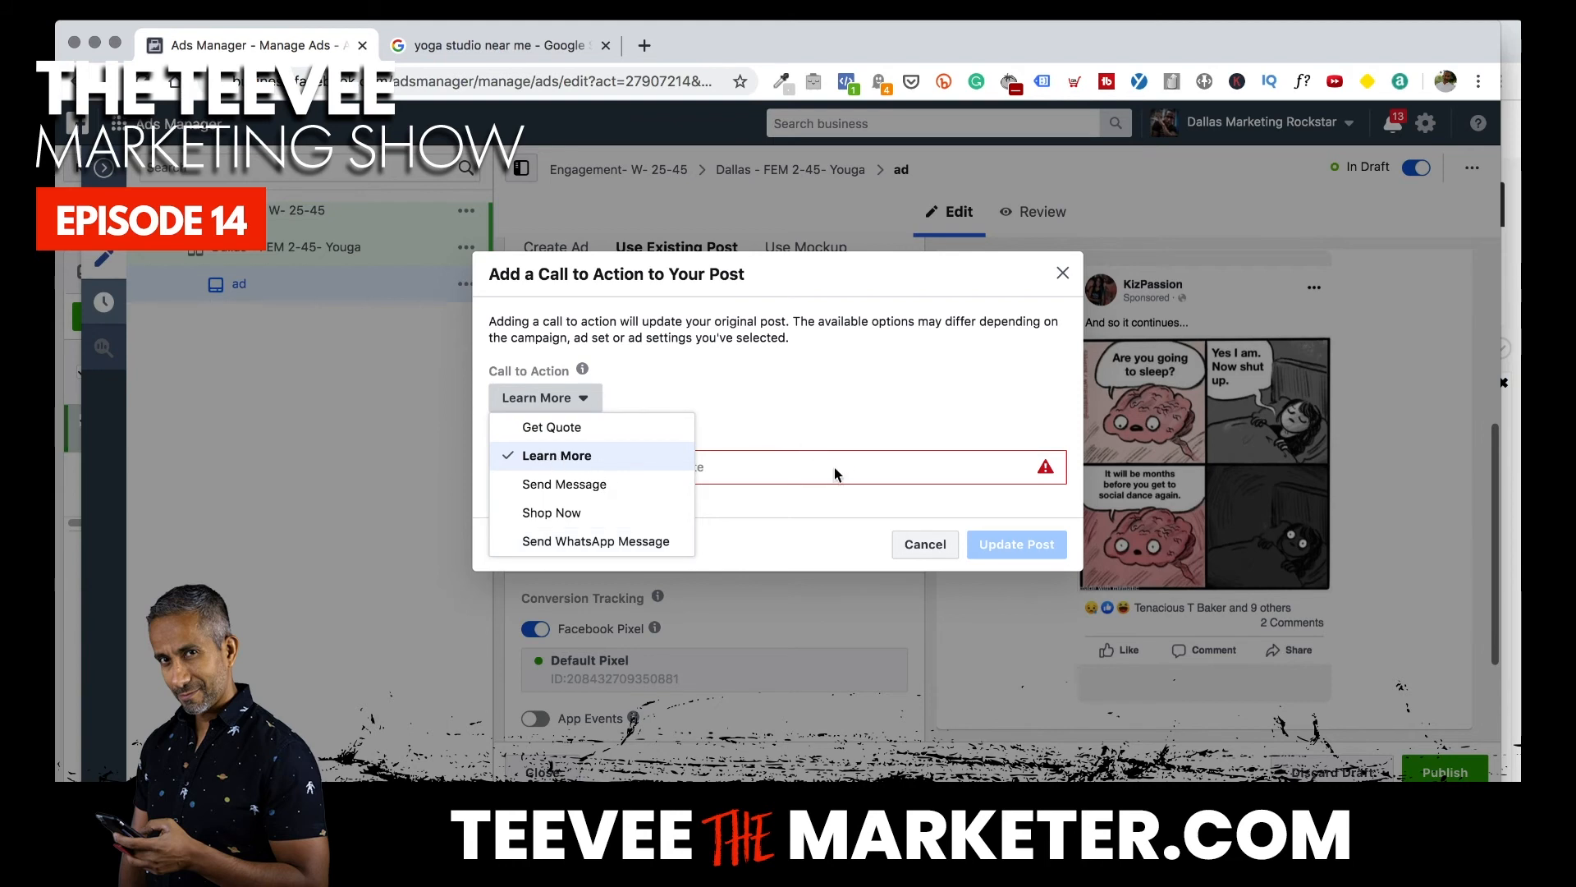
left_click(586, 495)
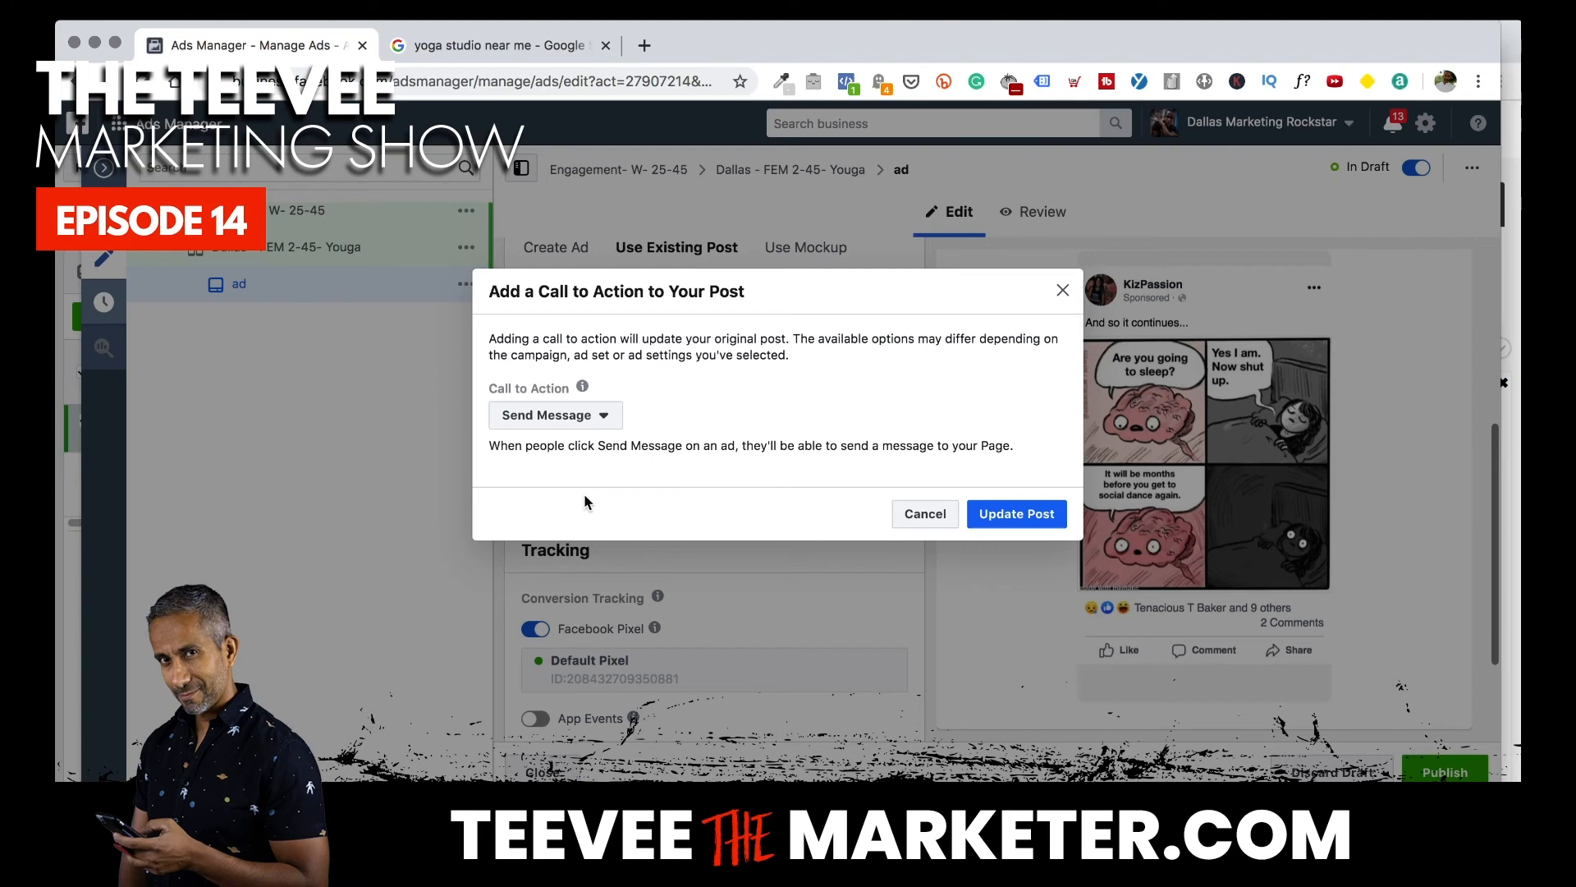
left_click(1053, 518)
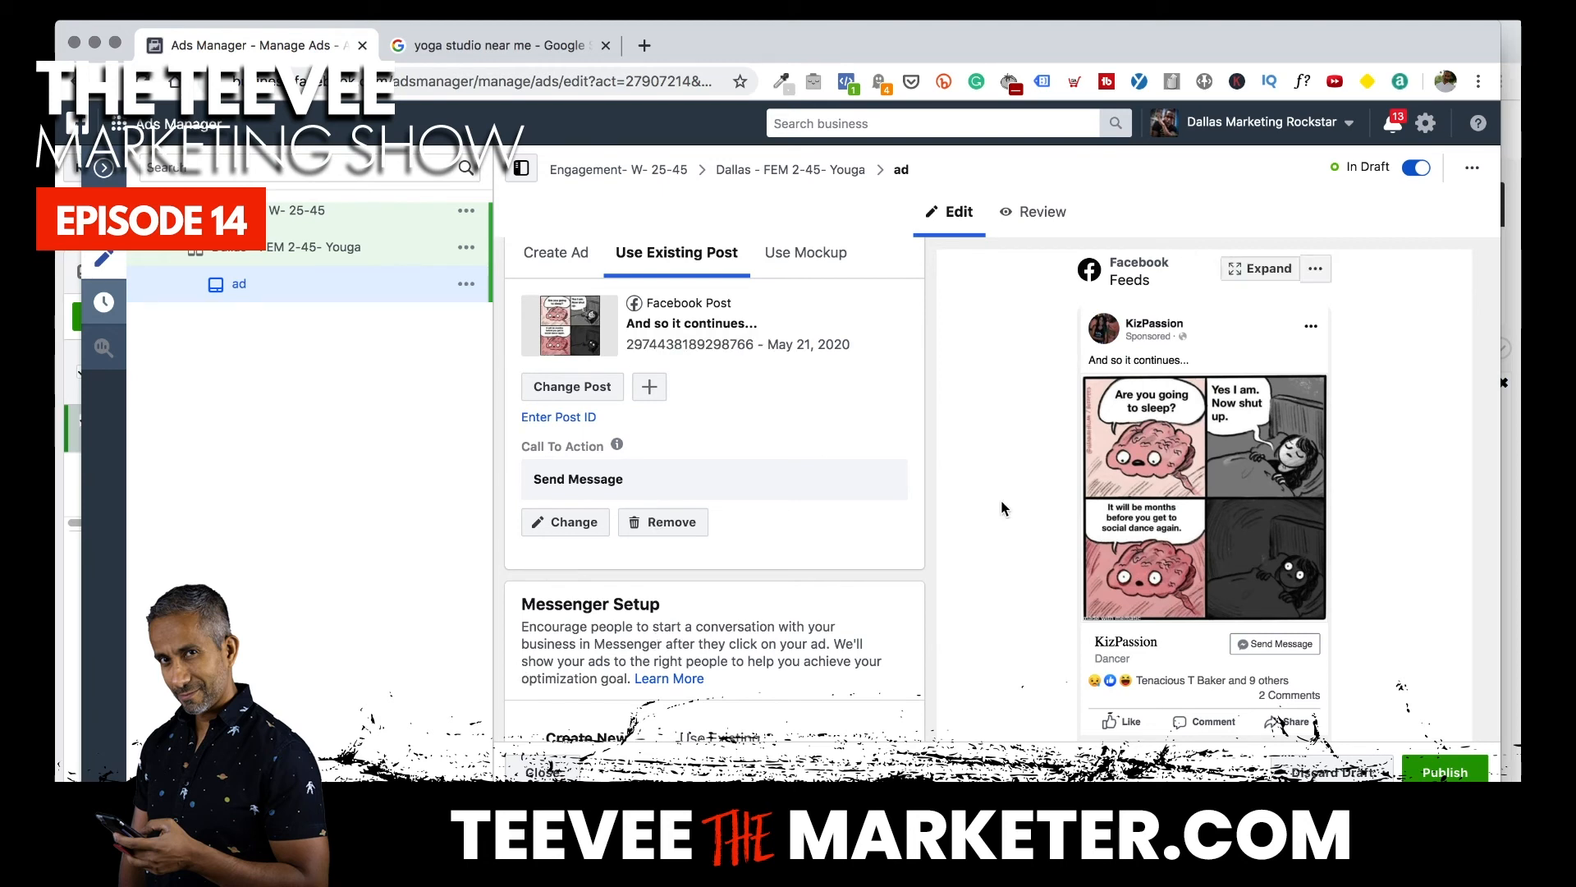
- Check the Facebook Feeds preview of the KizPassion post with its Send Message button
scroll(1001, 503, "up", 1)
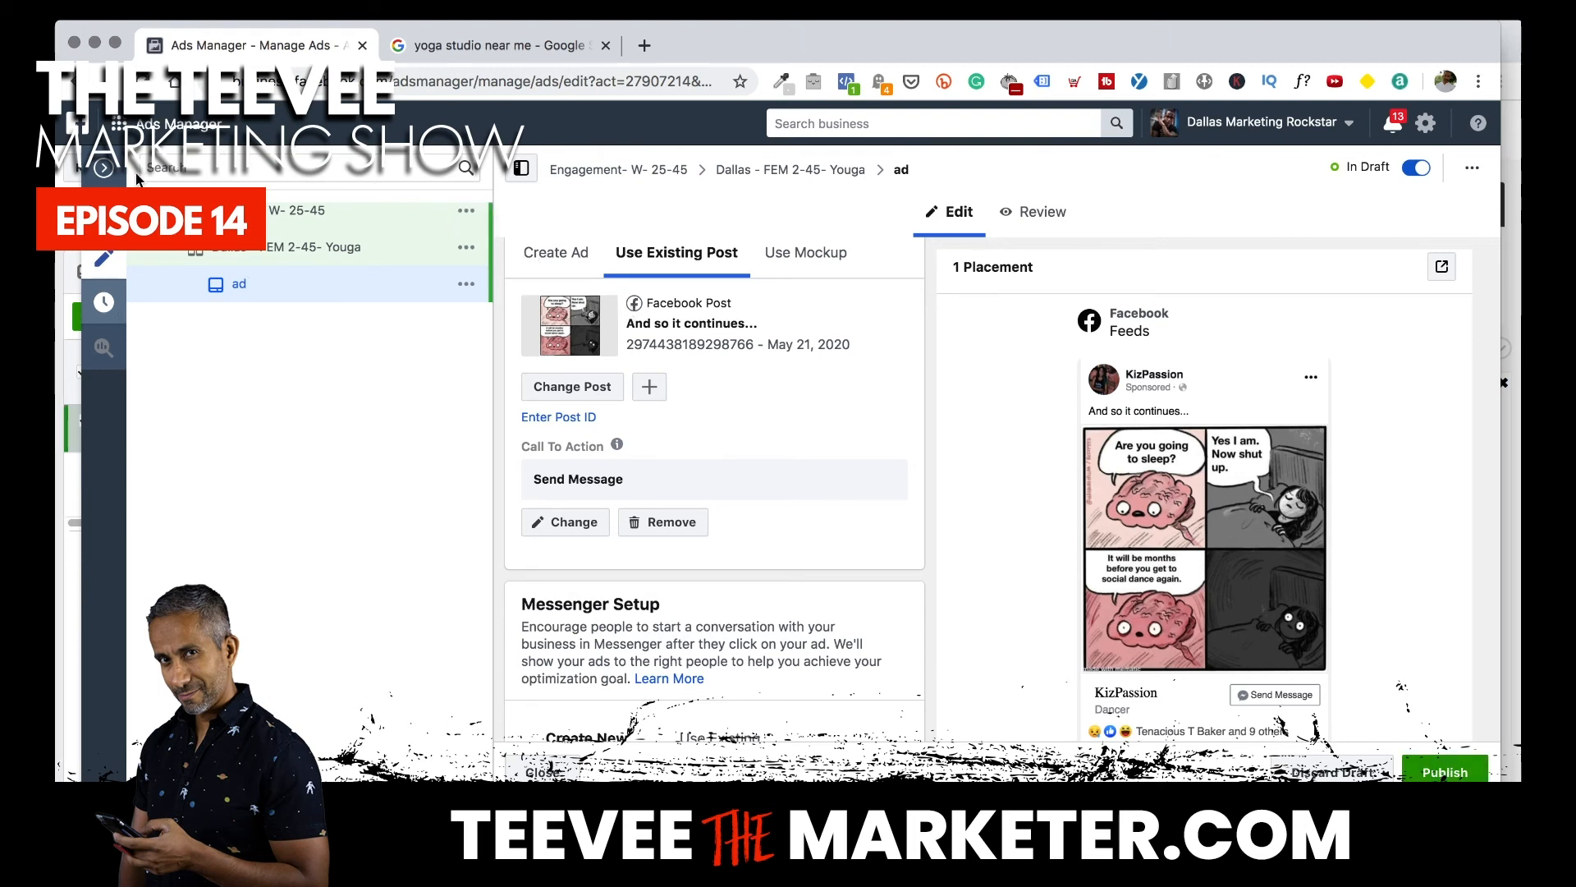
- Close the ad editor without publishing, leaving the yoga ad in draft
left_click(105, 170)
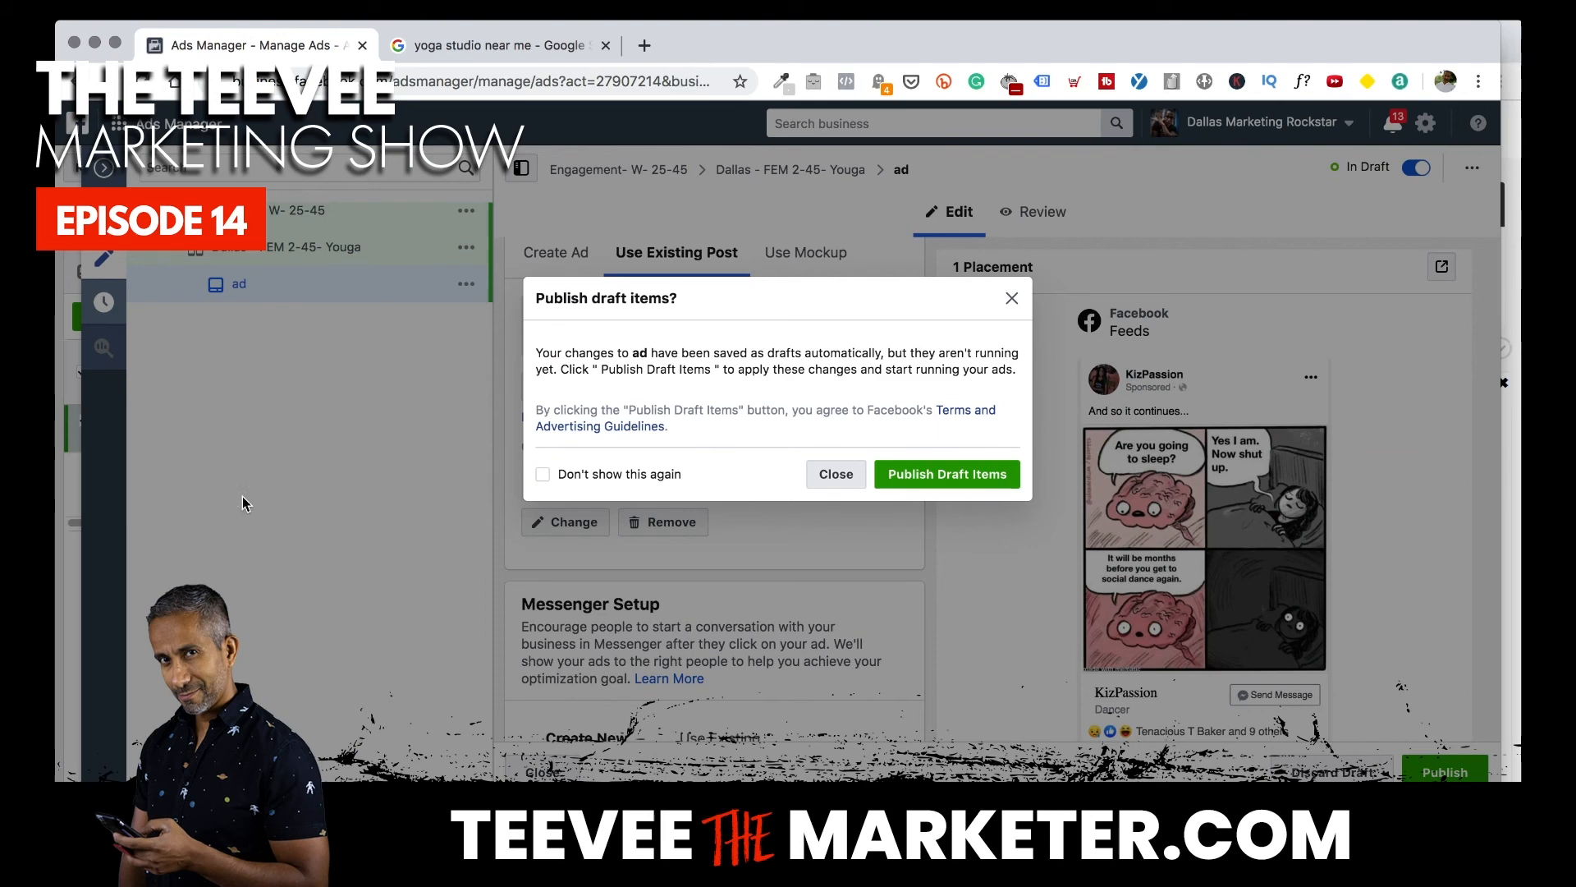
left_click(219, 490)
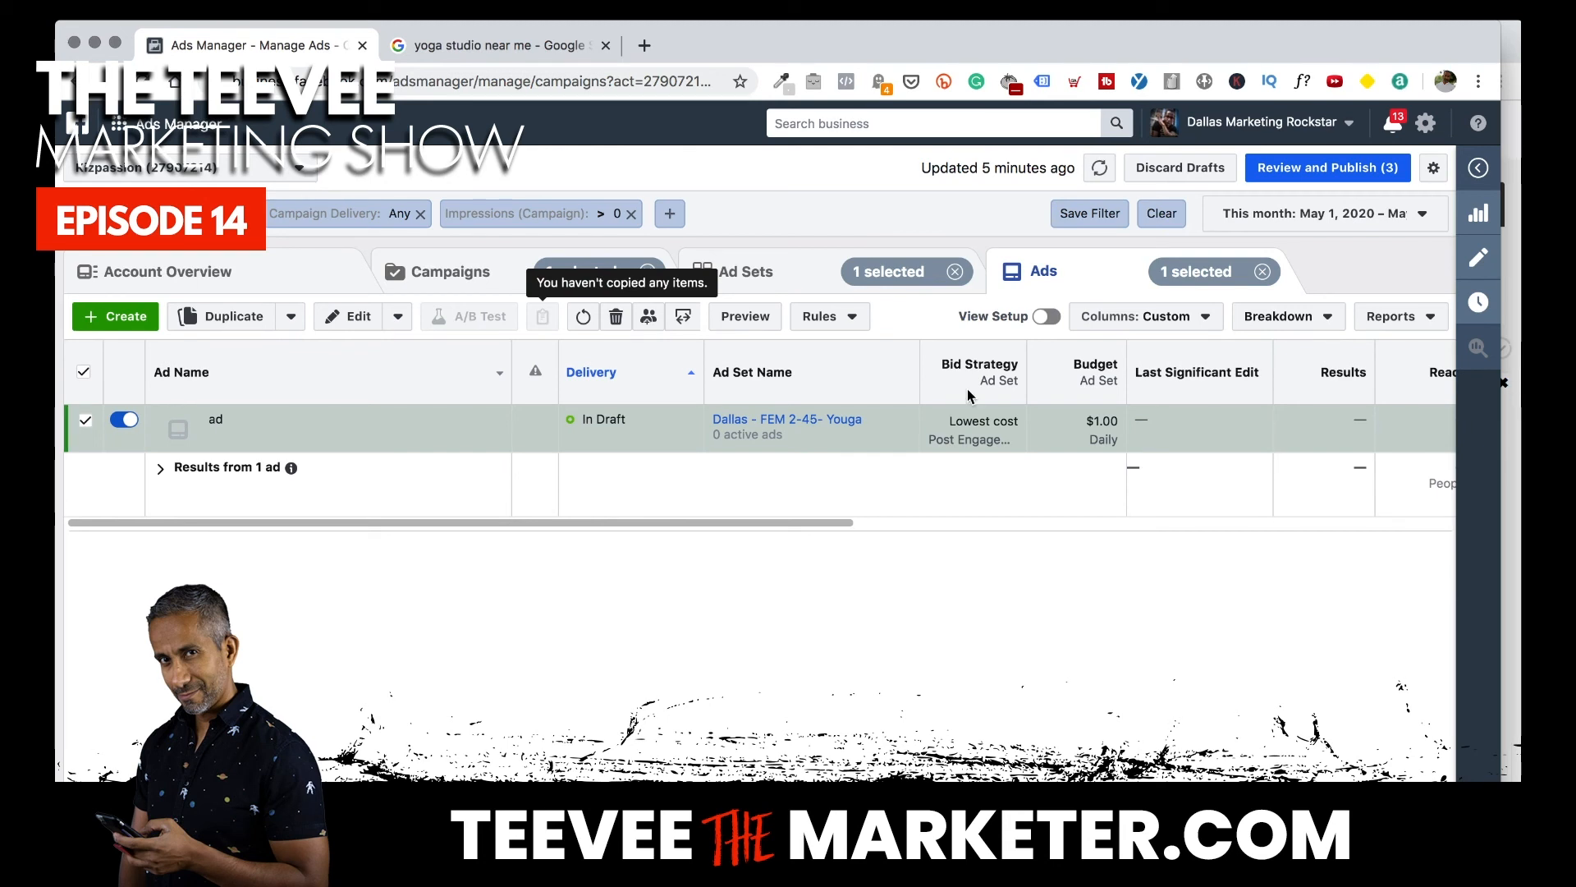
- From the Campaigns tab, switch to the Rockstar.Marketing ad account
left_click(550, 271)
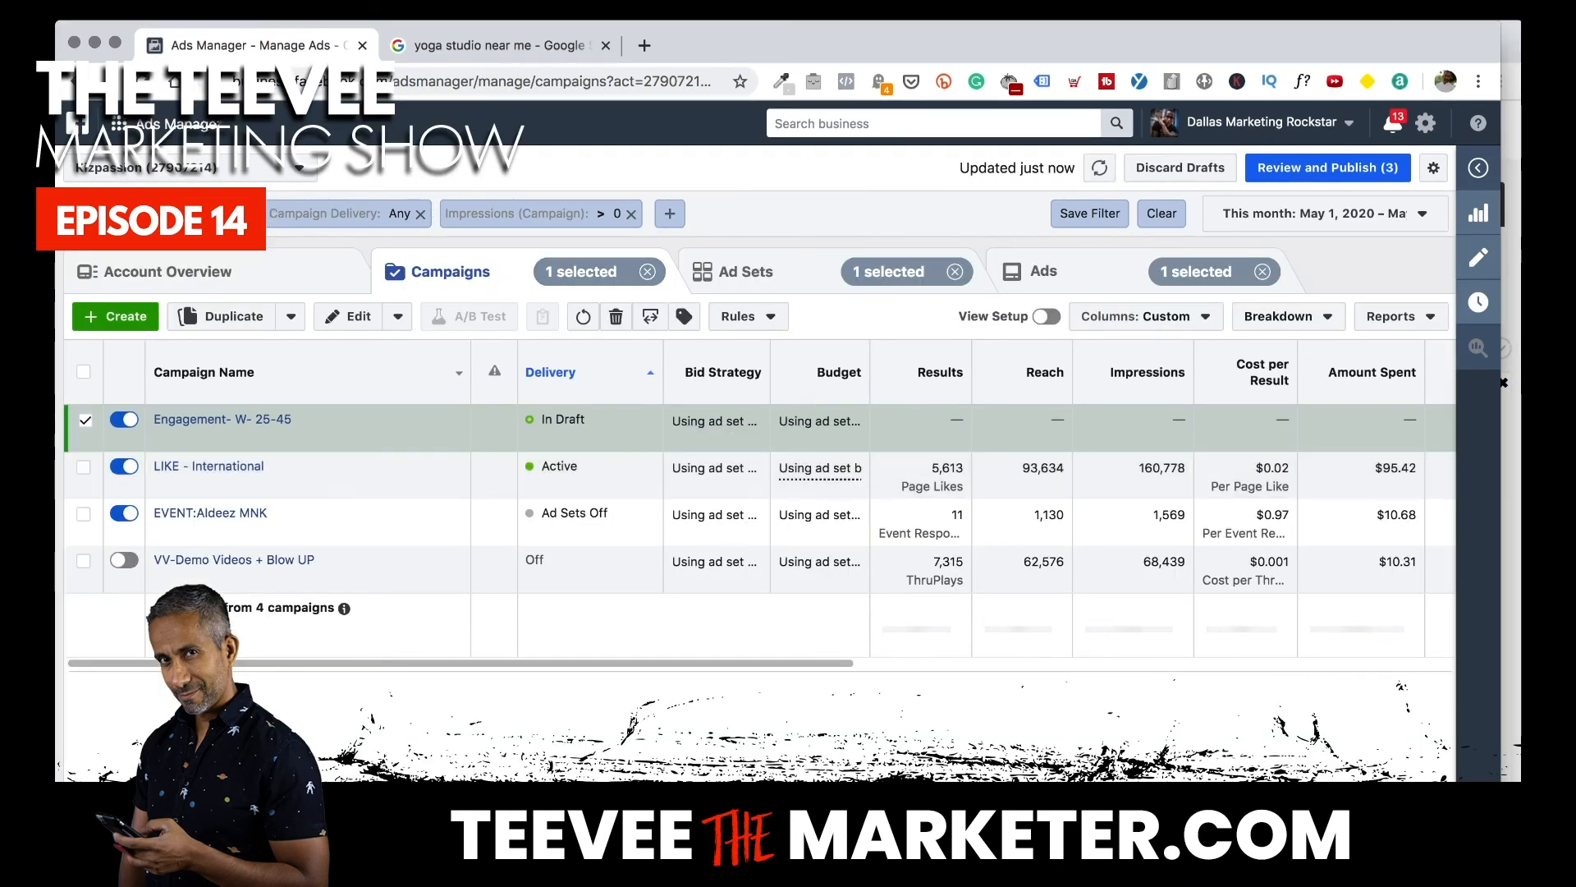
left_click(281, 171)
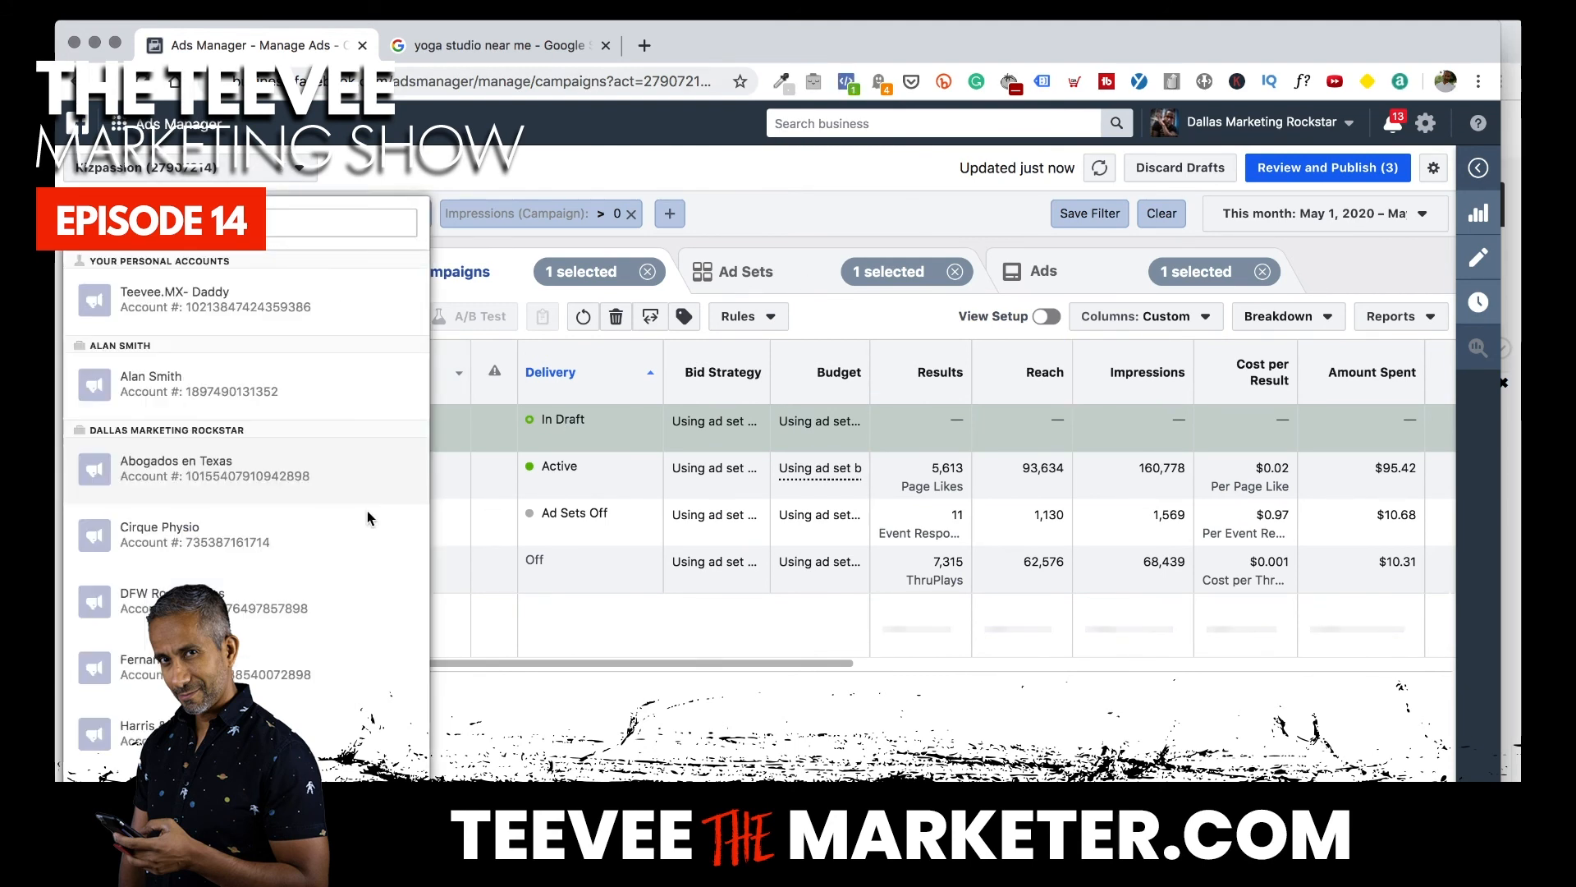
scroll(289, 508, "down", 5)
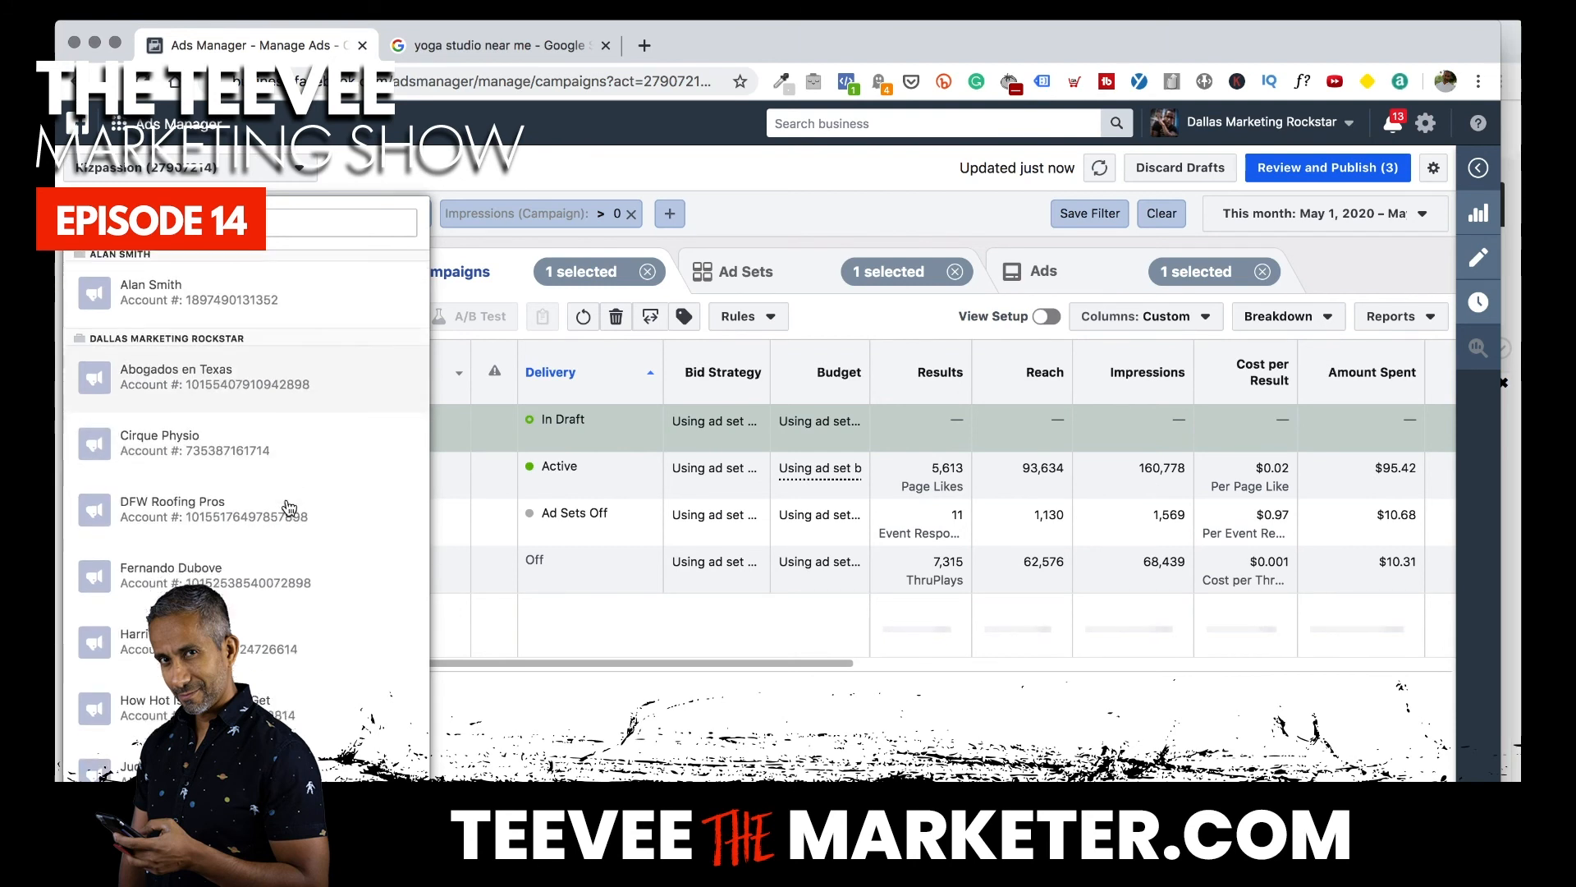
scroll(289, 507, "down", 5)
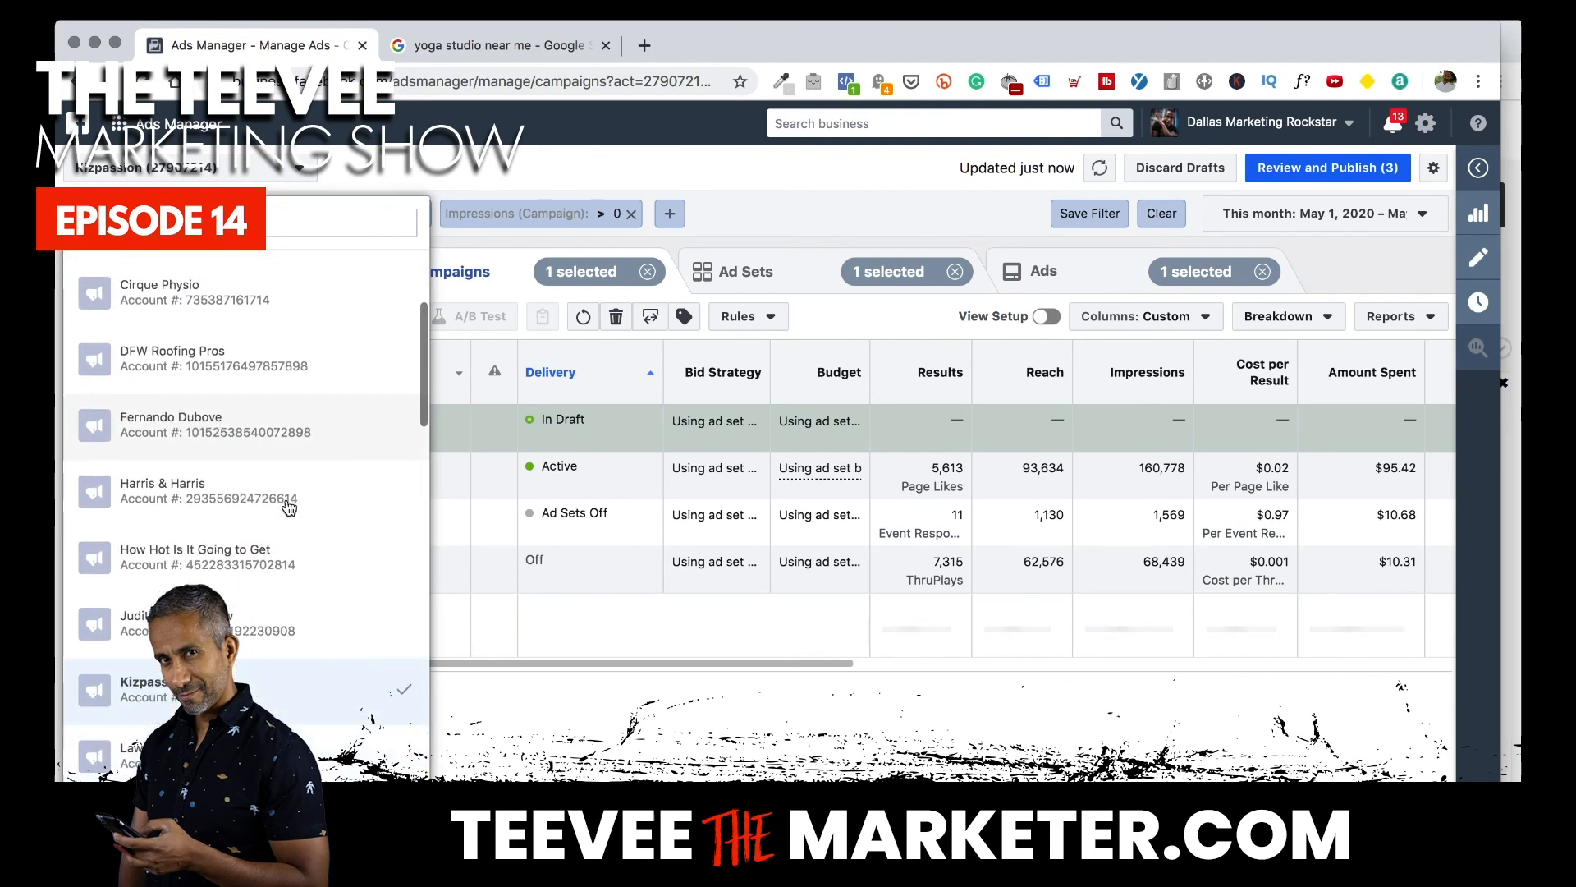
scroll(289, 507, "down", 7)
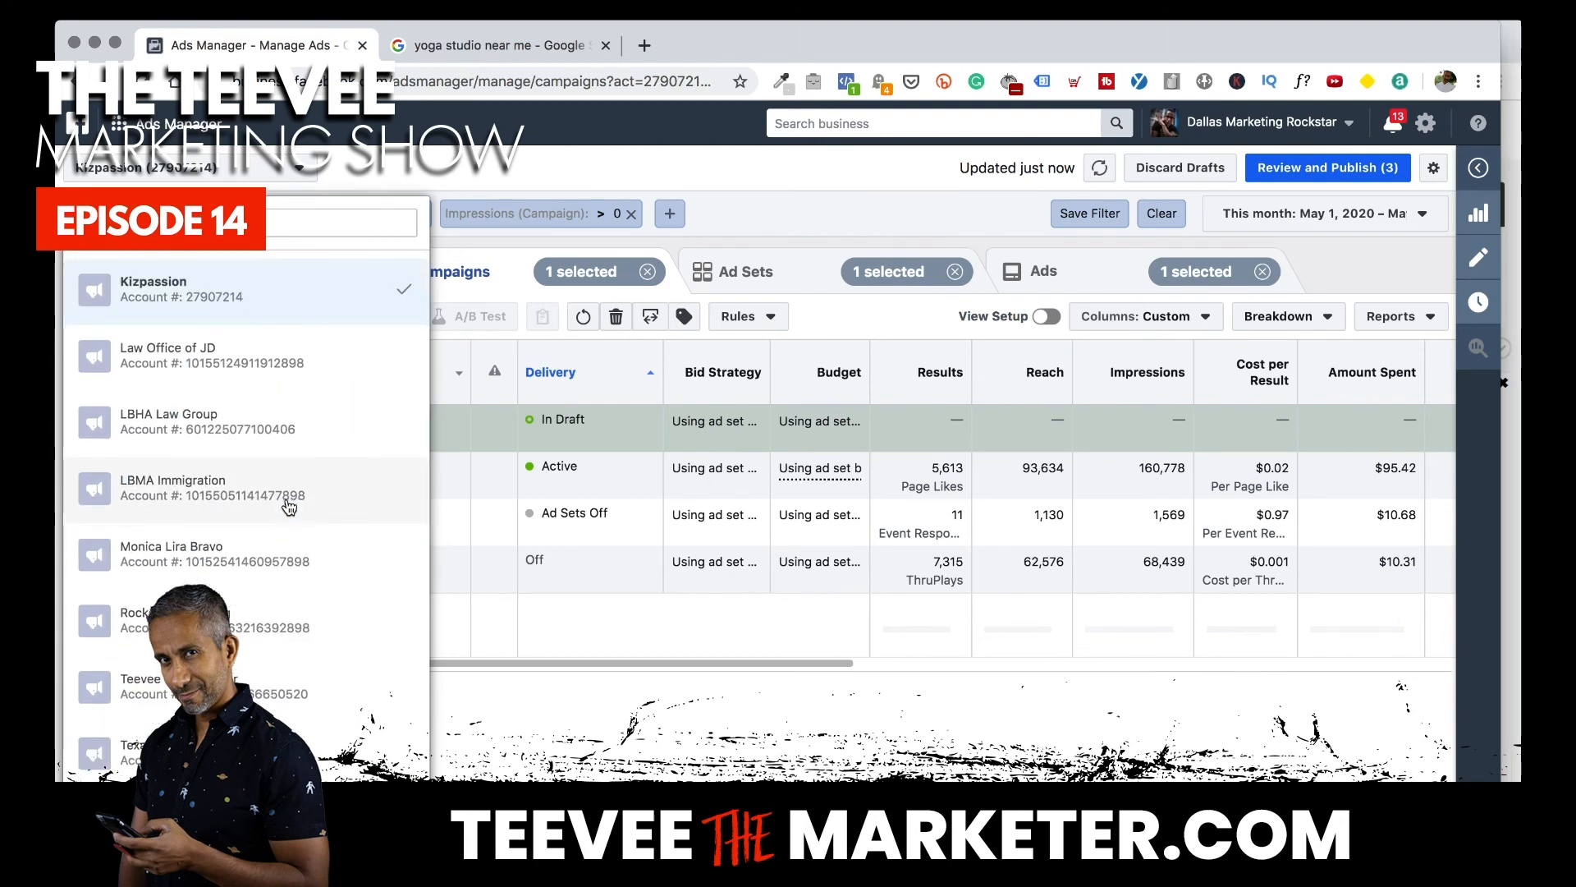
scroll(287, 509, "down", 2)
left_click(399, 573)
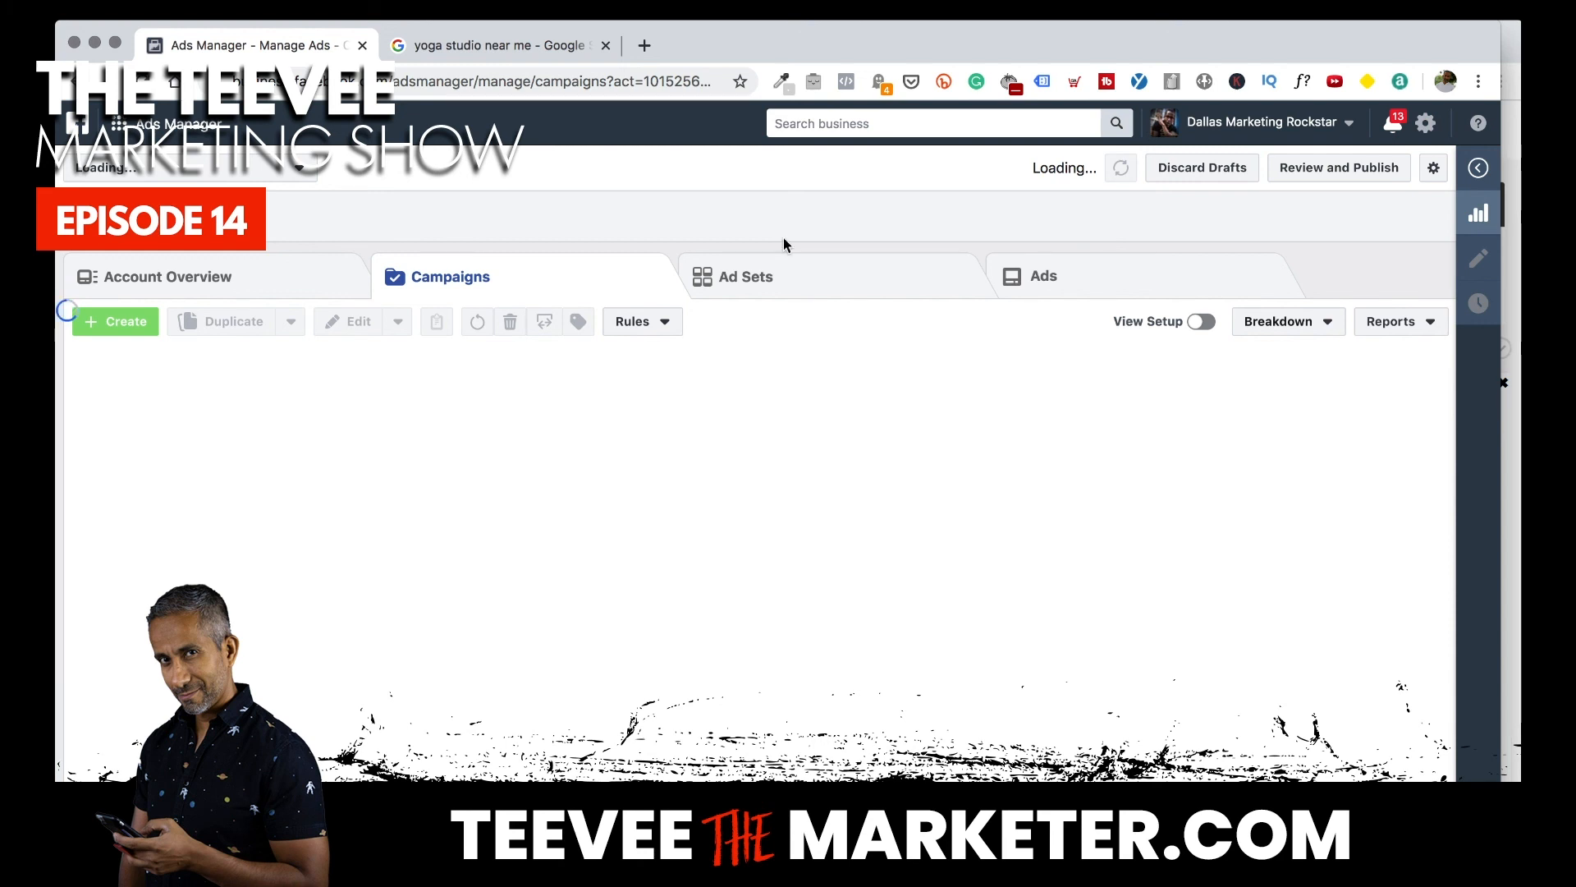
- Close the yoga studio search tab and browse the Rockstar.Marketing campaigns
left_click(606, 45)
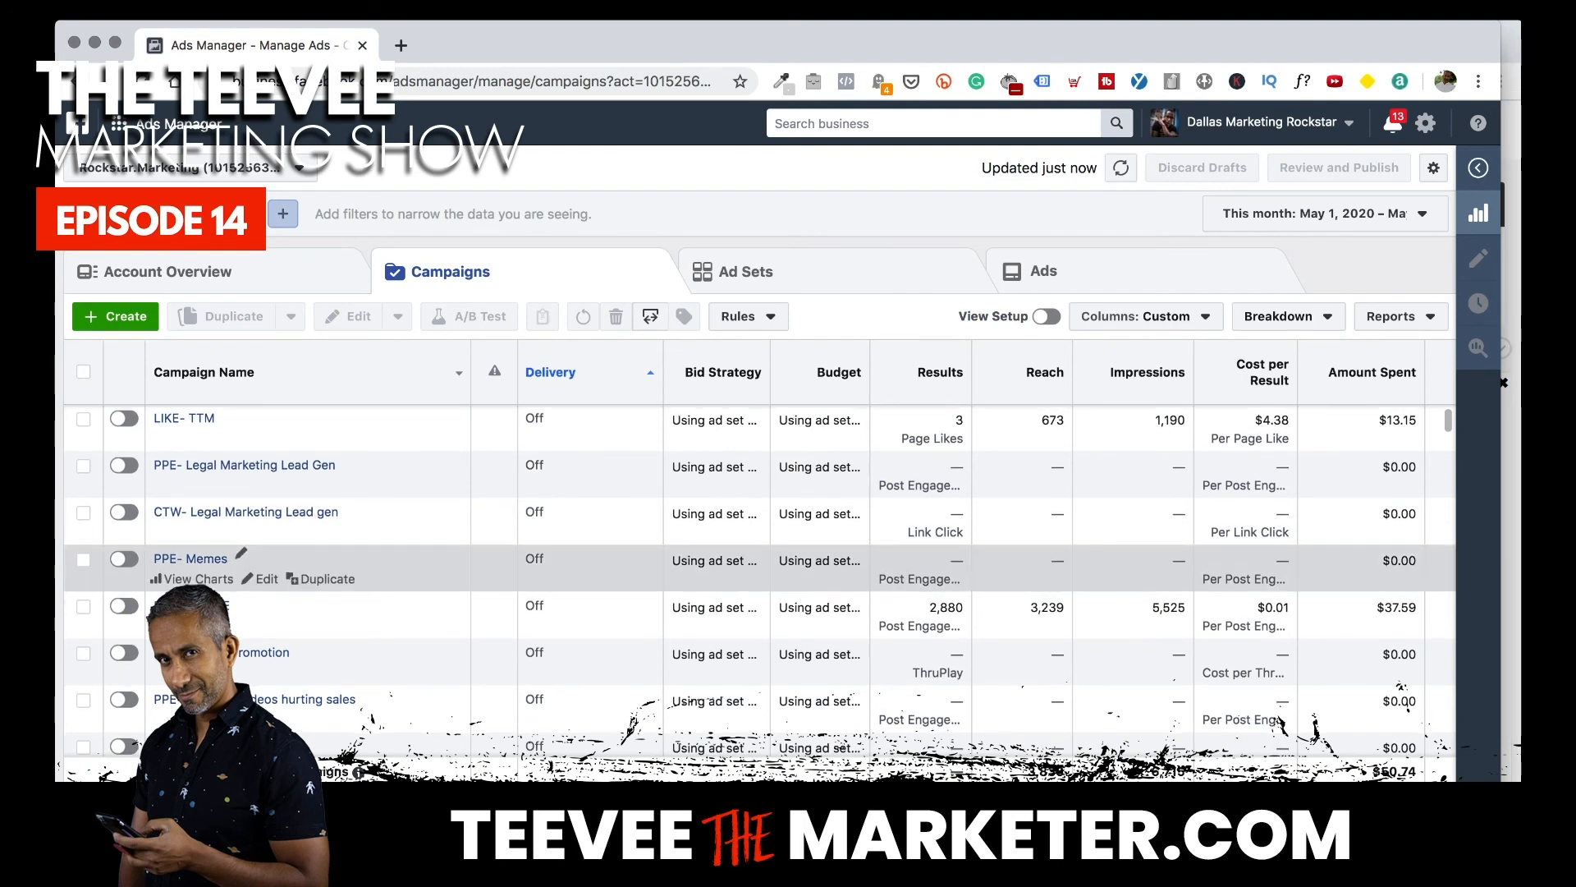
scroll(382, 538, "down", 3)
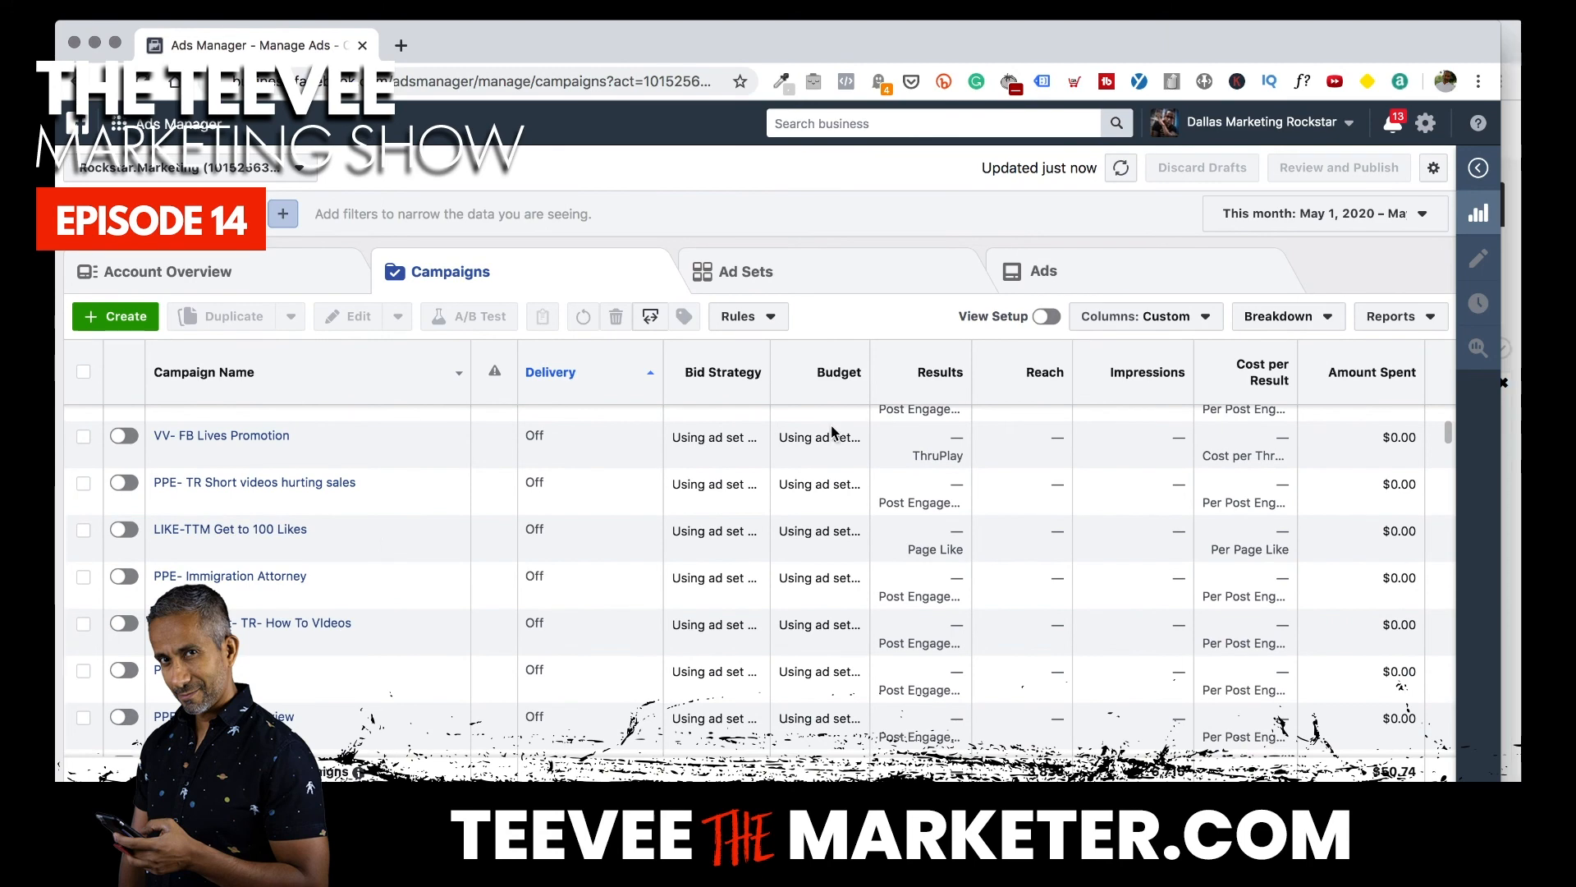
scroll(382, 539, "down", 1)
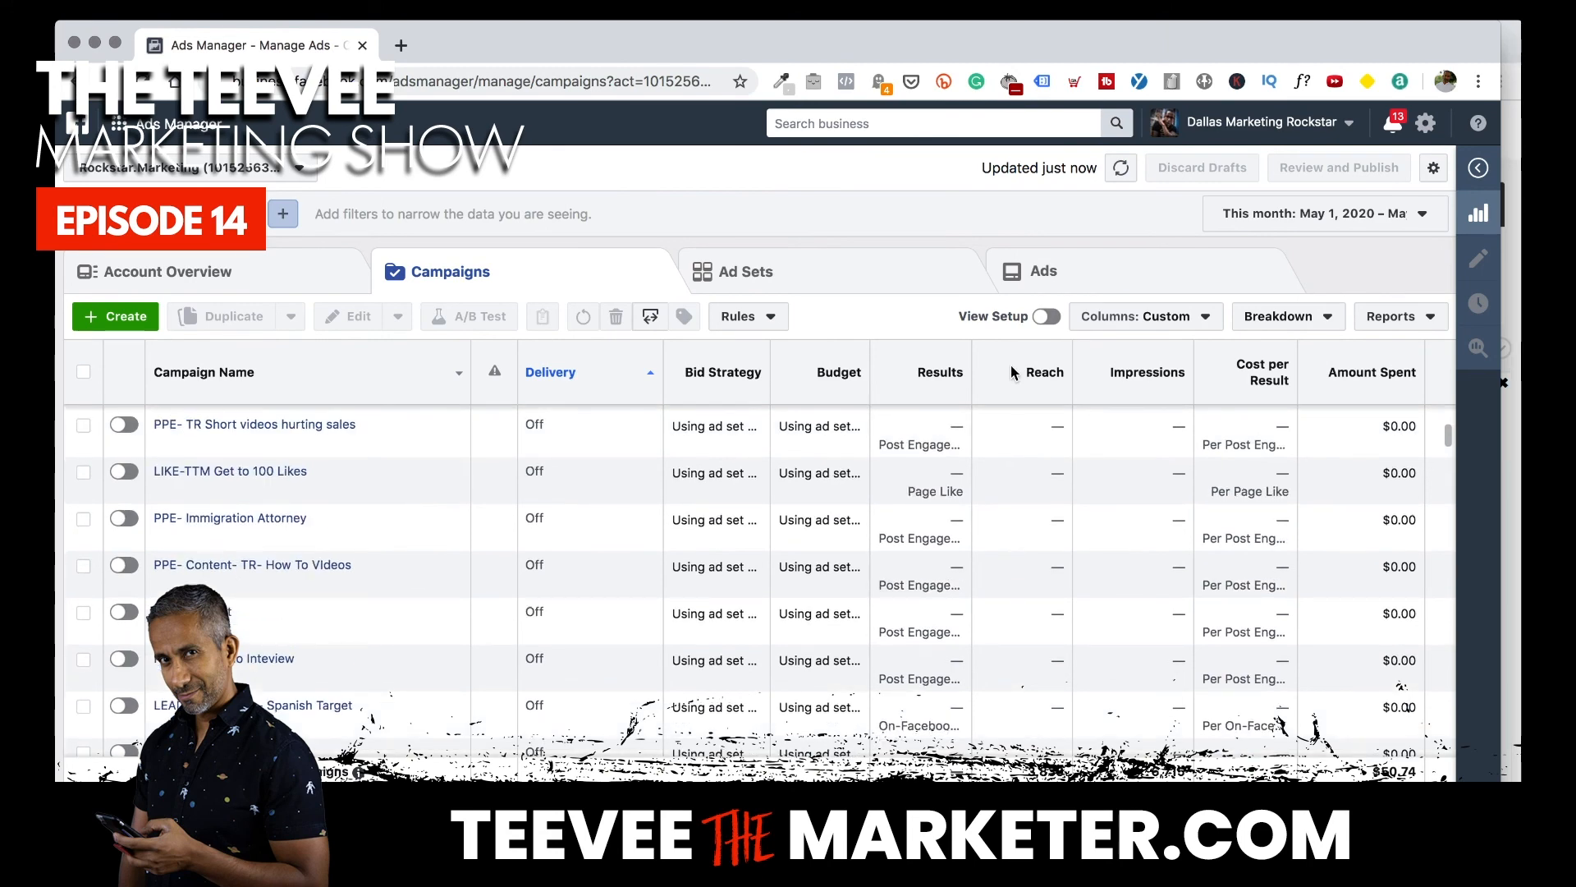
scroll(1082, 439, "up", 4)
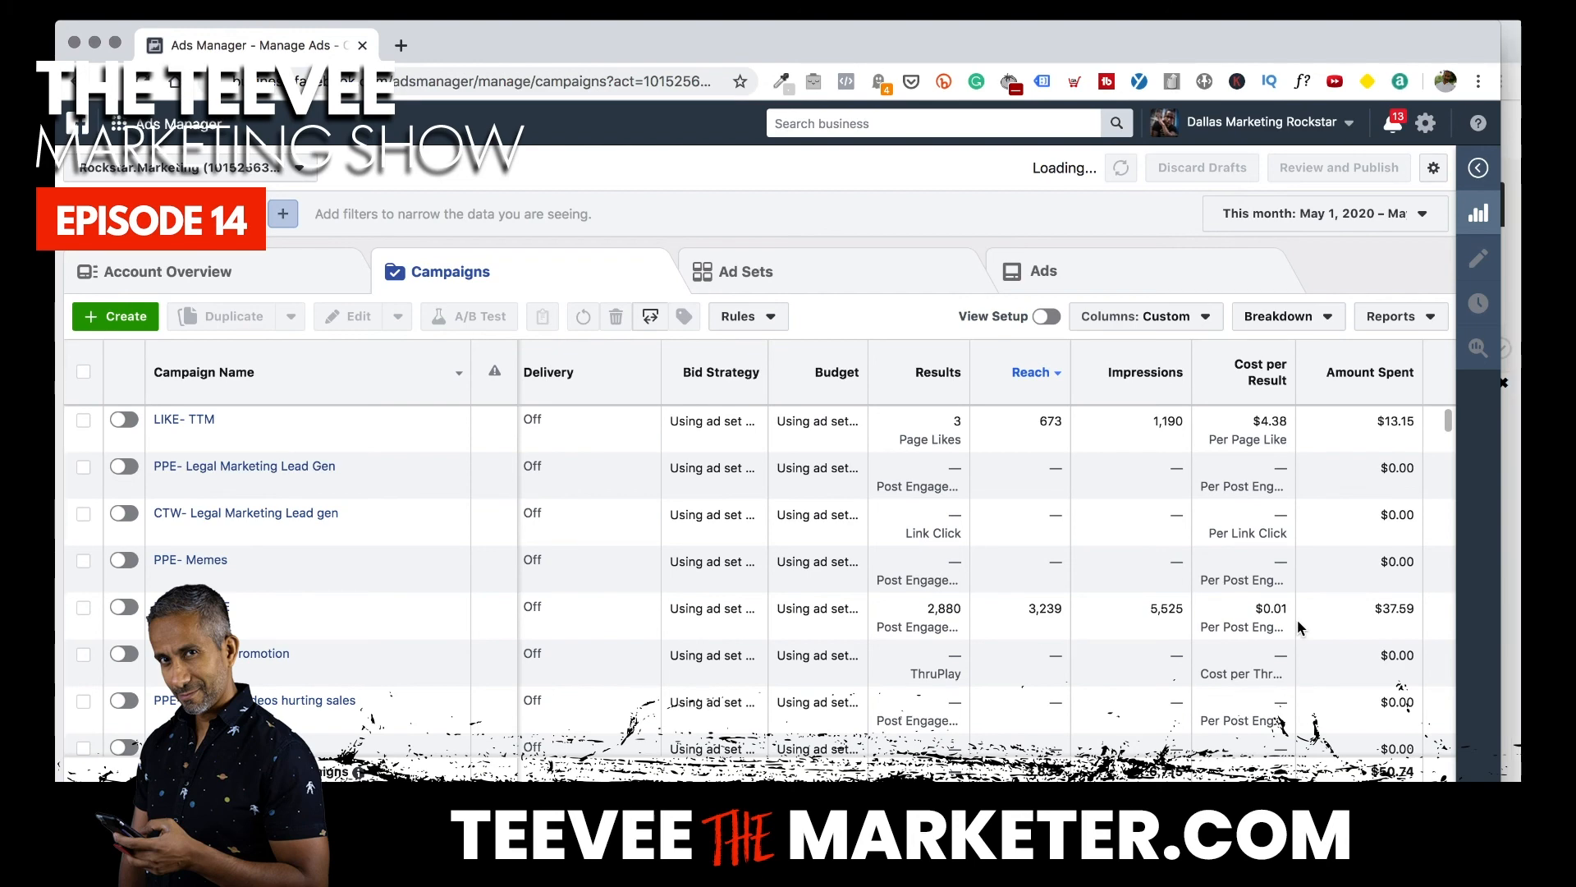
- Review the campaigns sorted by reach and open the PPE- FB LIVE campaign's ad sets
scroll(1297, 619, "down", 5)
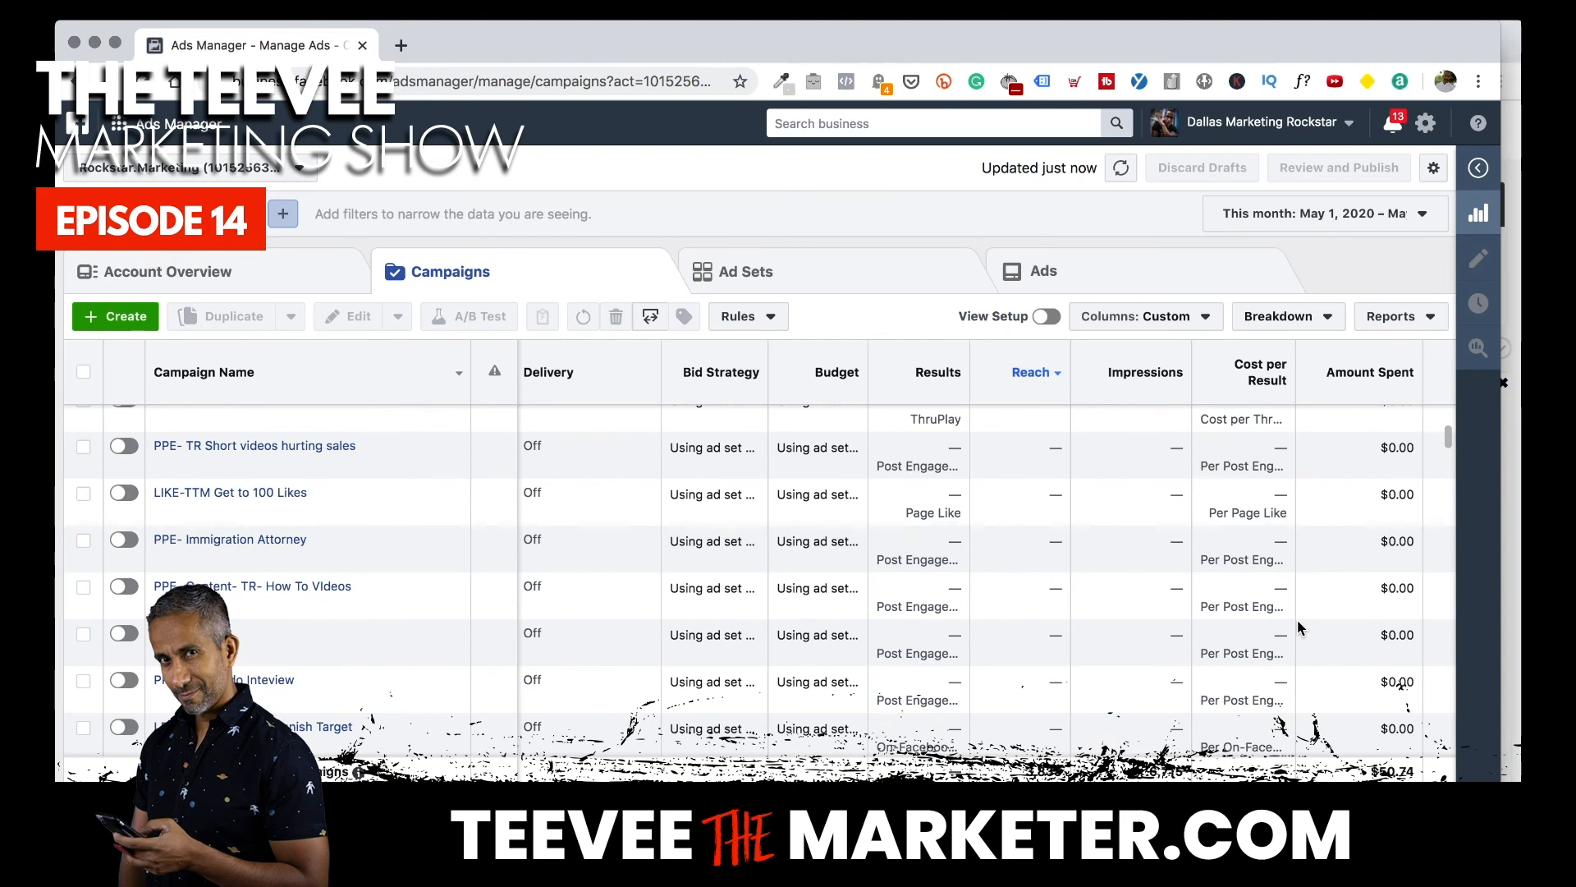
scroll(1297, 622, "up", 1)
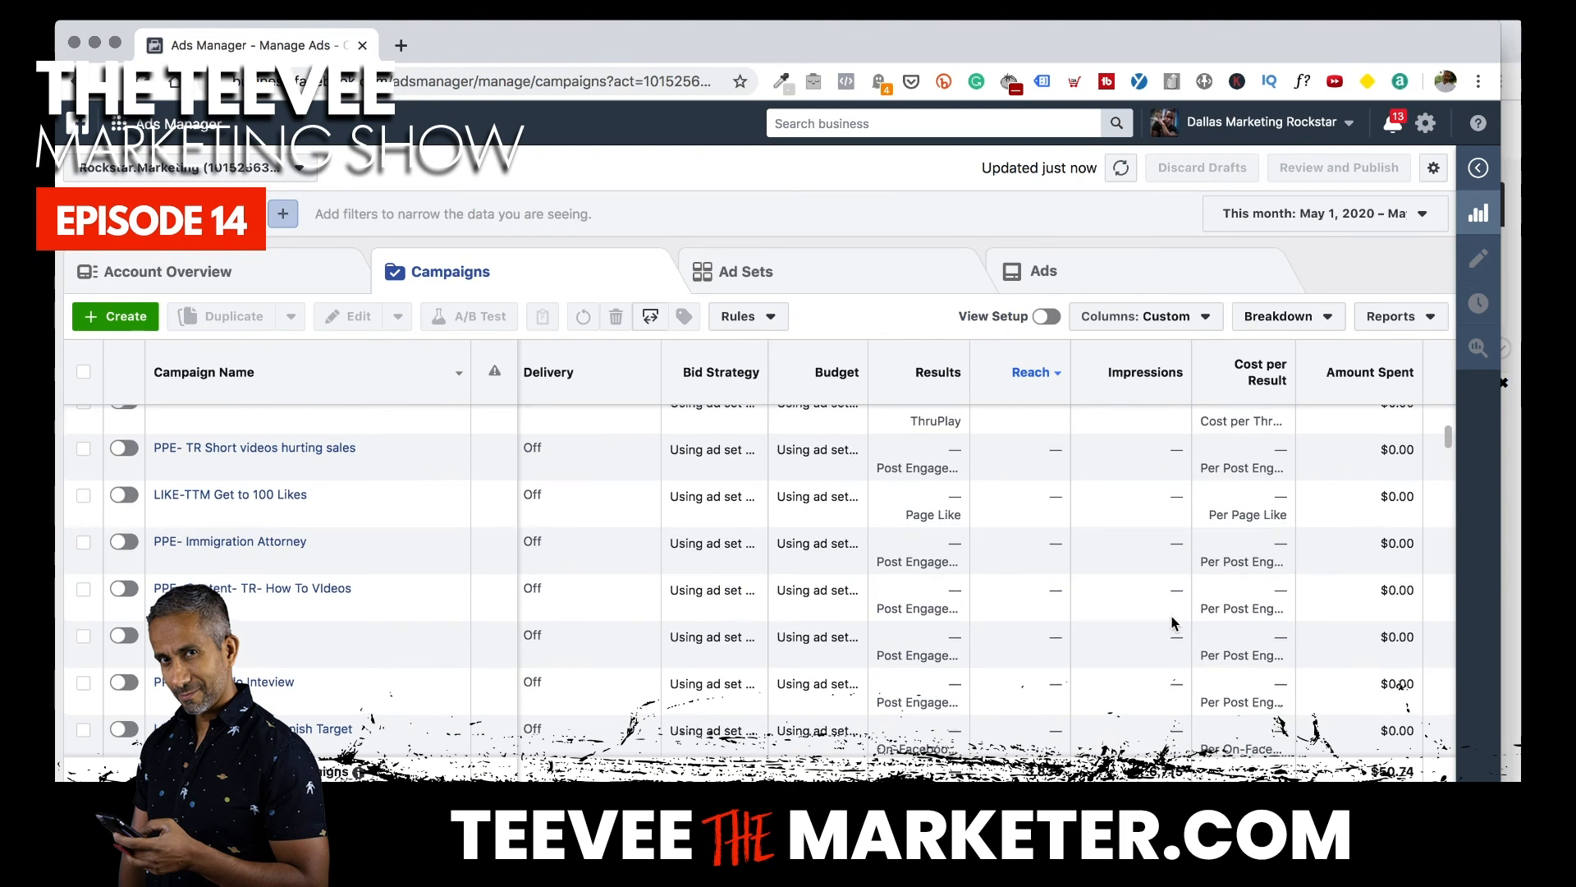
scroll(954, 568, "up", 4)
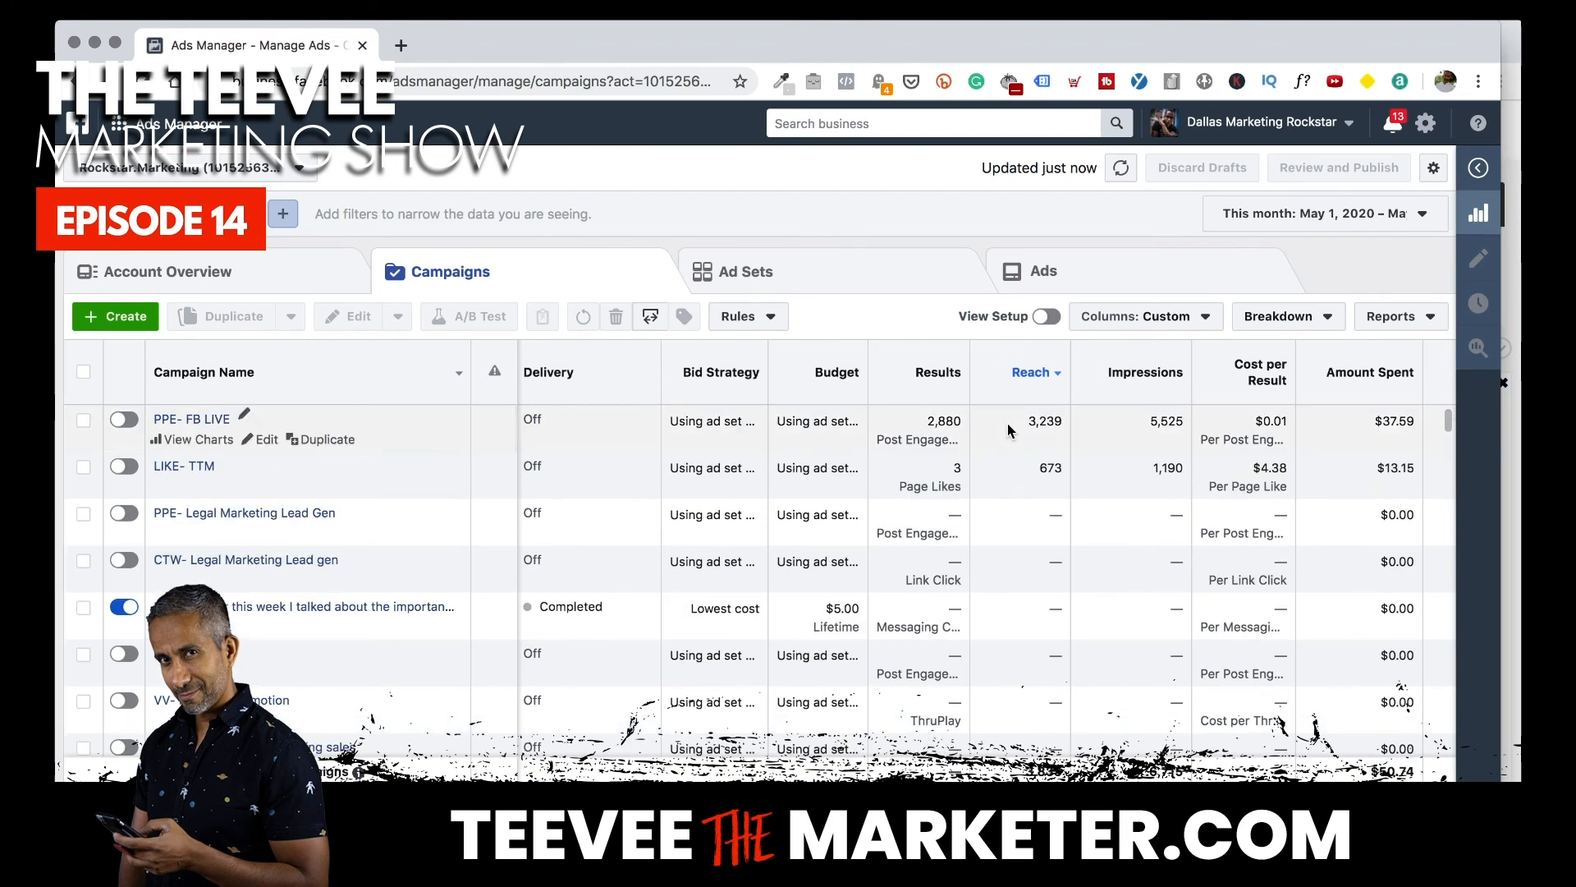
scroll(1008, 429, "right", 1)
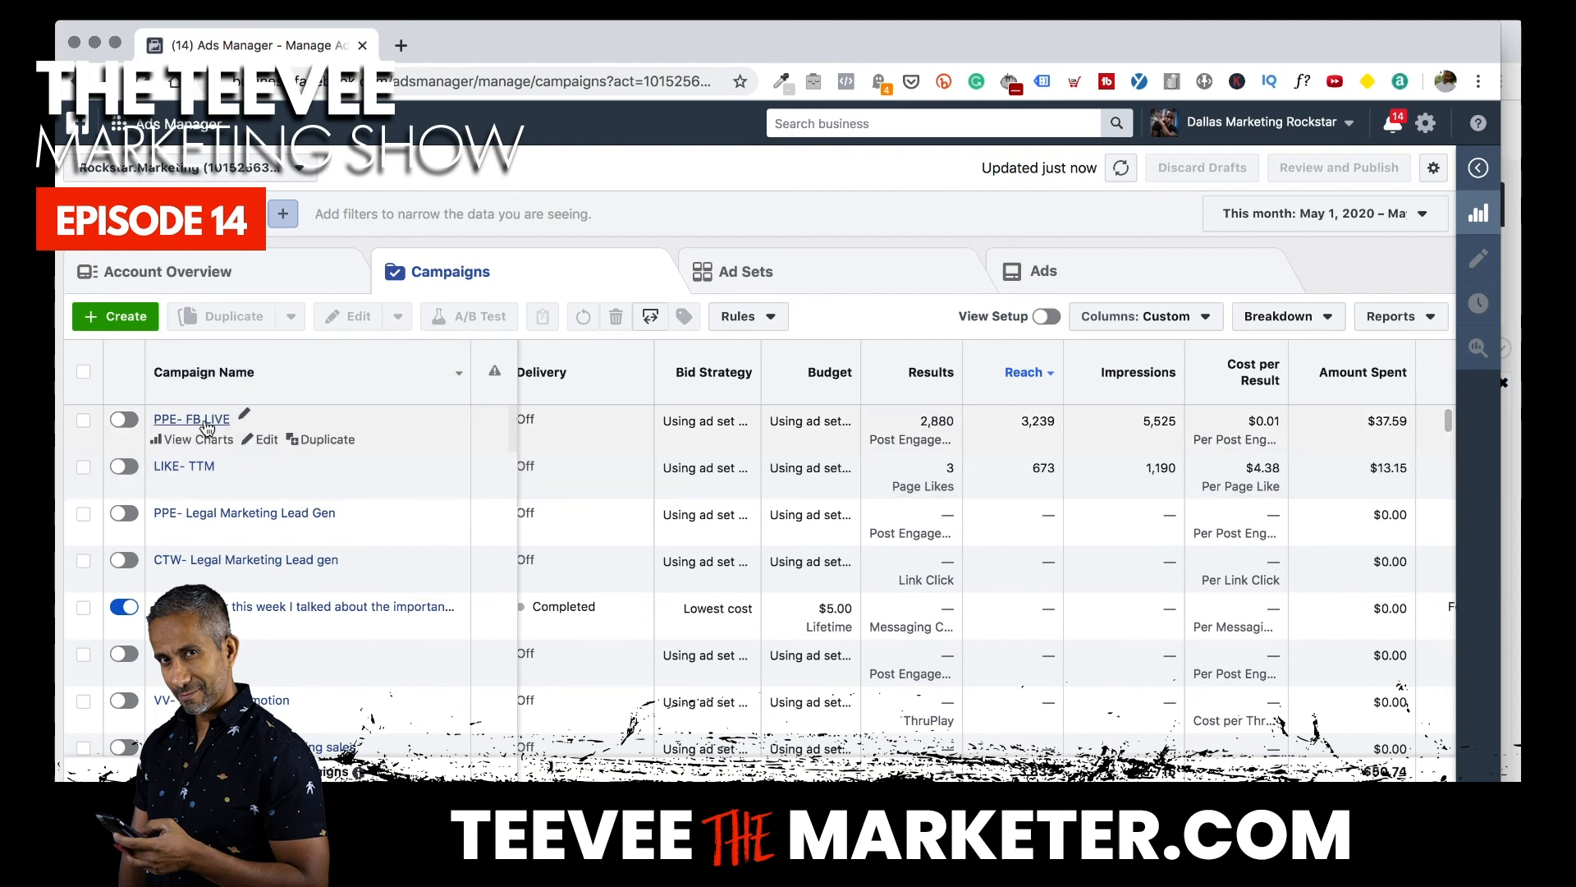
left_click(756, 256)
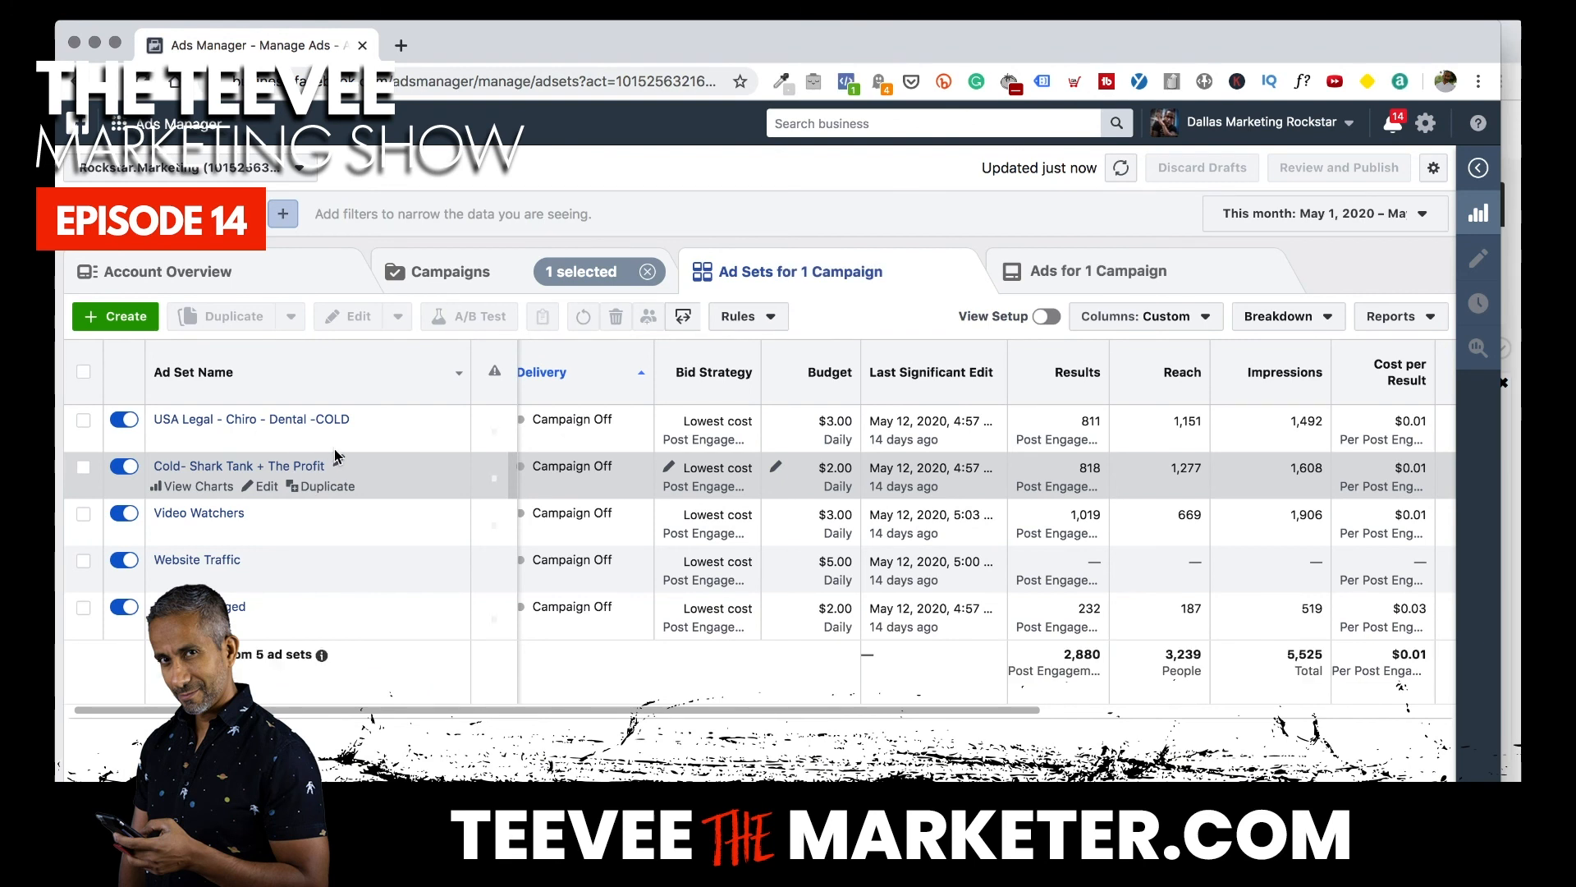
- Scroll across the five PPE- FB LIVE ad sets to review engagements, reach and impressions
scroll(735, 522, "right", 1)
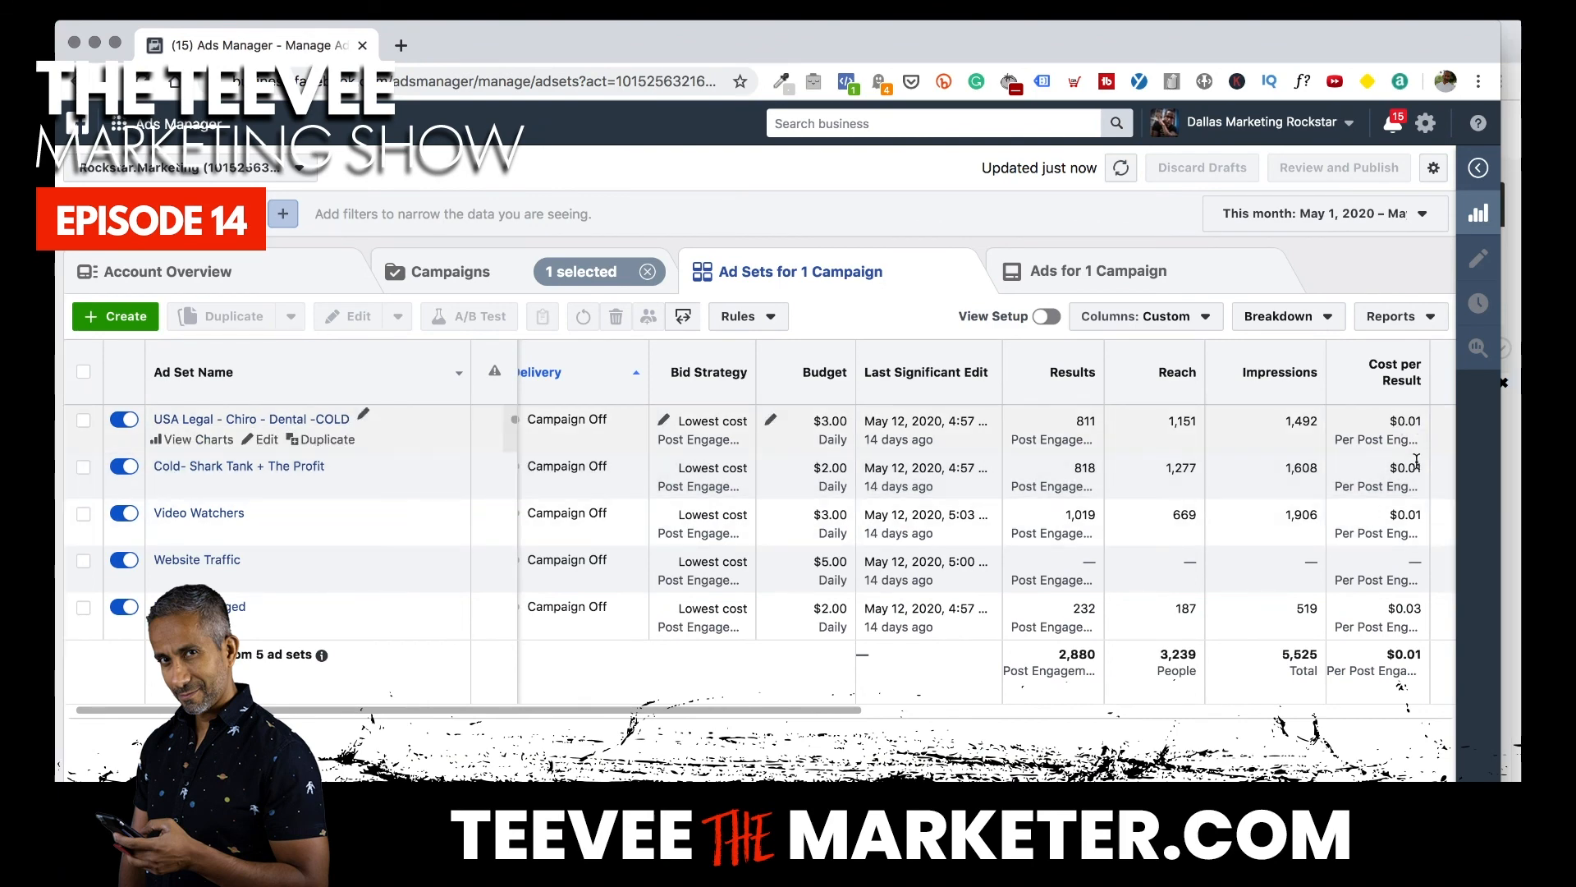
scroll(1409, 623, "left", 1)
scroll(1408, 624, "right", 1)
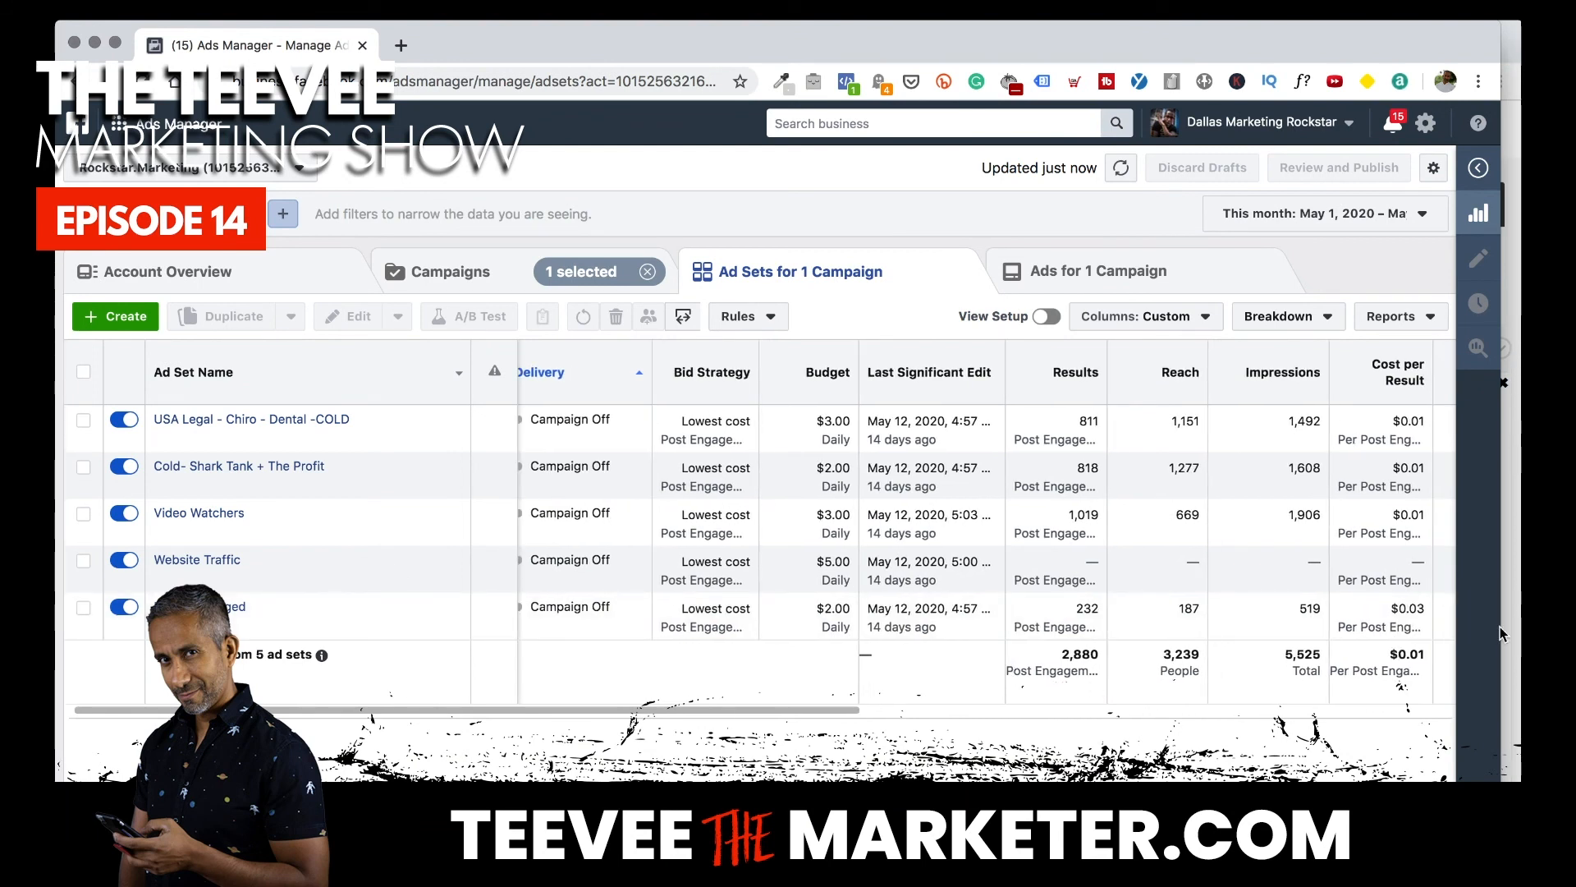